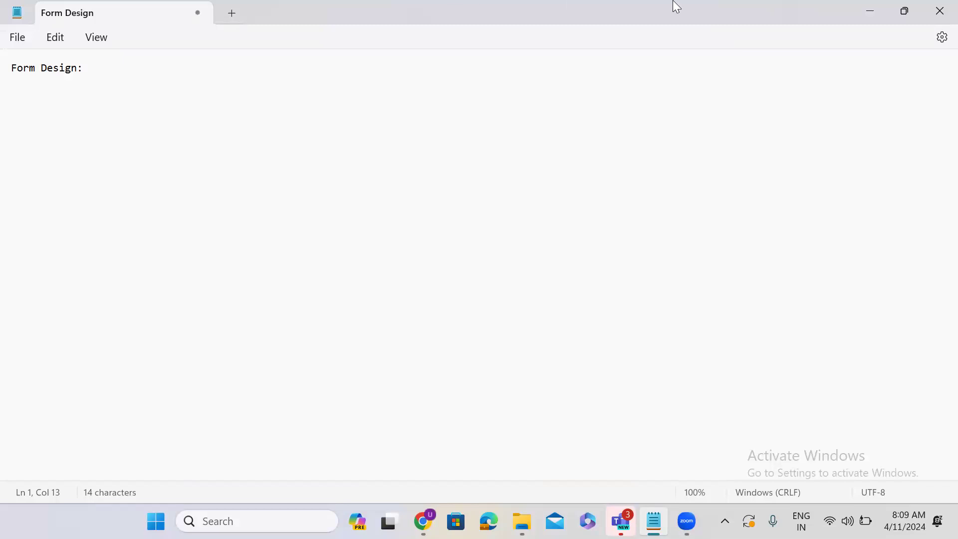
# Step: Minimize Notepad so the ServiceNow Developer home page shows in the browser
pyautogui.click(871, 15)
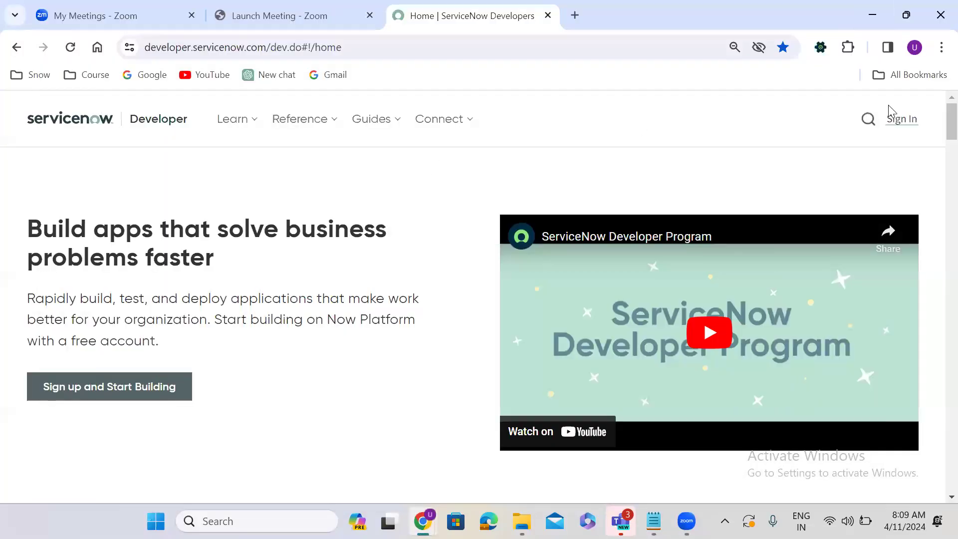
# Step: Sign in with the saved developer account e-mail and password, then launch the personal instance in a new tab
pyautogui.click(900, 122)
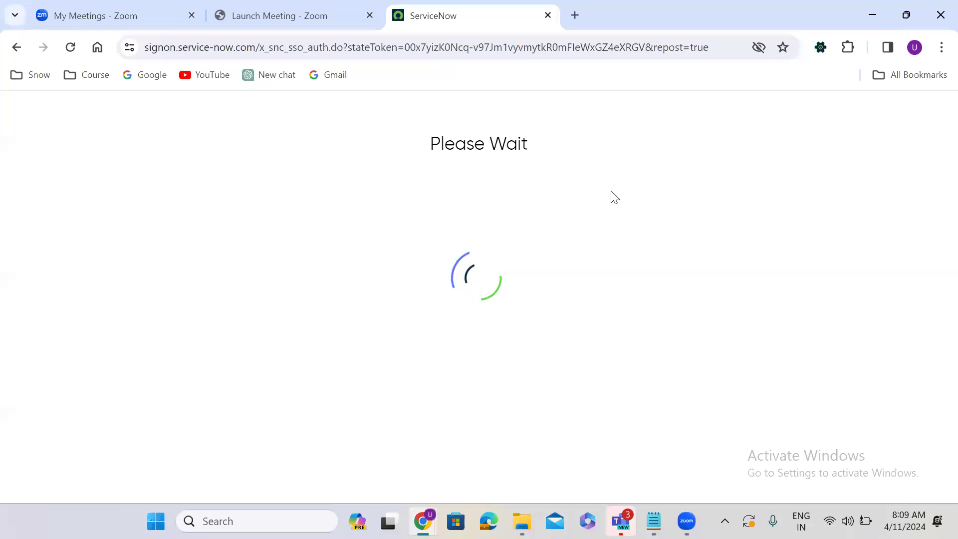
pyautogui.click(575, 284)
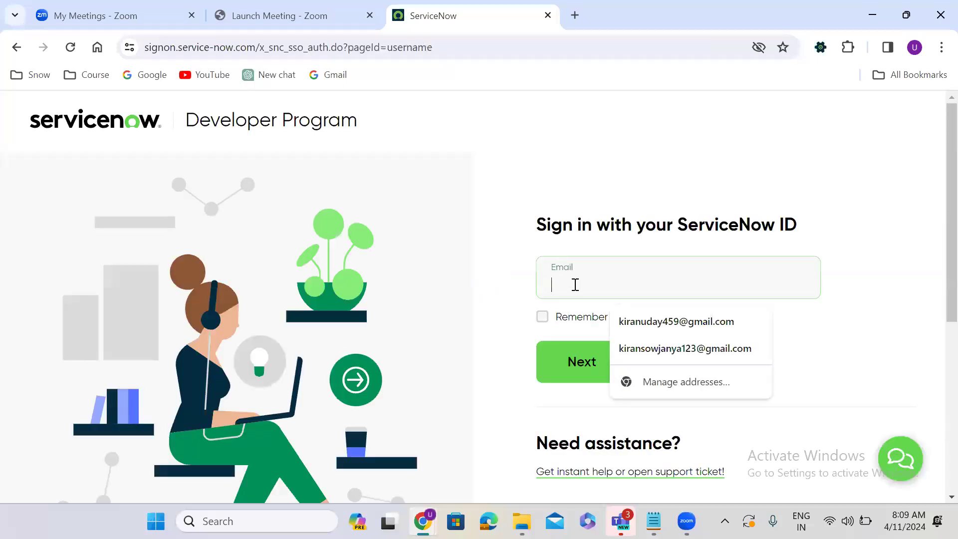
pyautogui.write('uday')
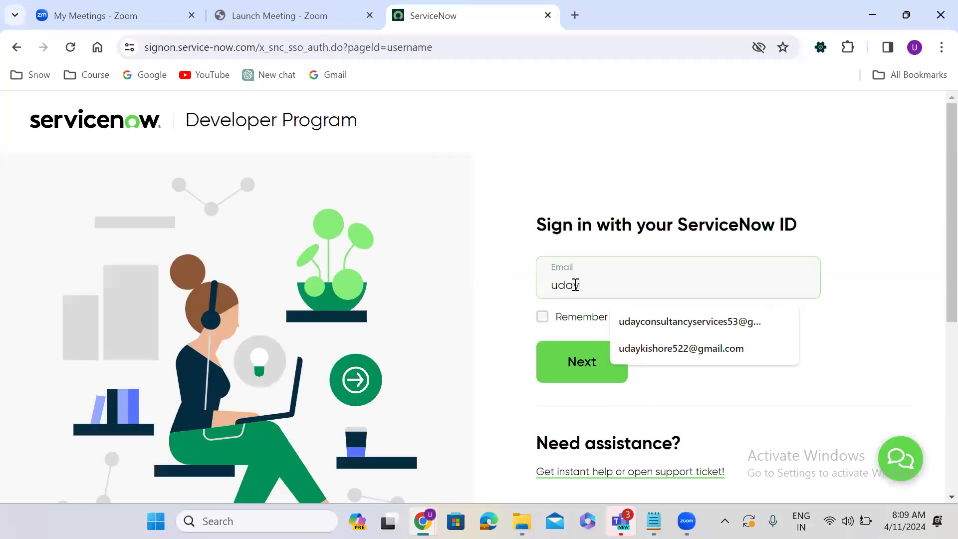
pyautogui.click(698, 324)
pyautogui.click(612, 373)
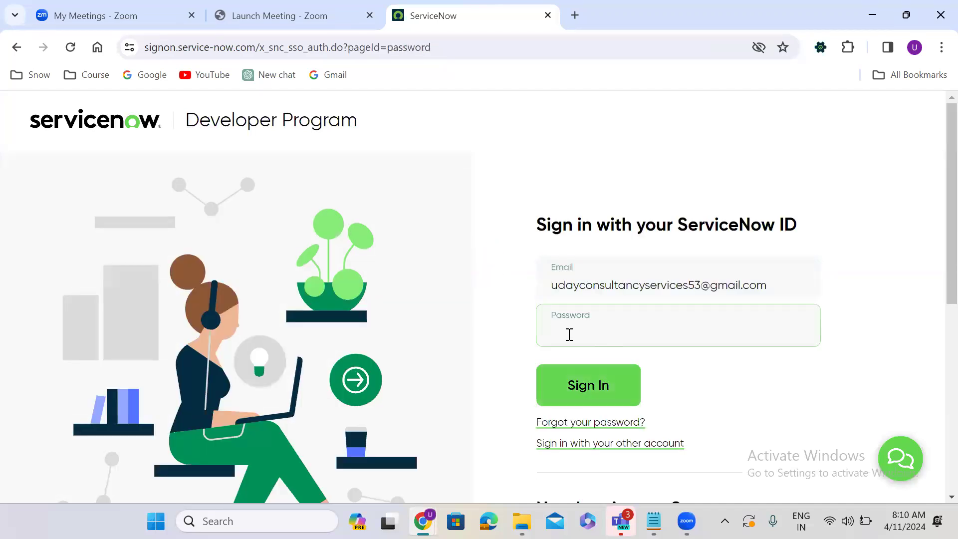
pyautogui.click(567, 332)
pyautogui.write('••••••••••')
pyautogui.click(593, 384)
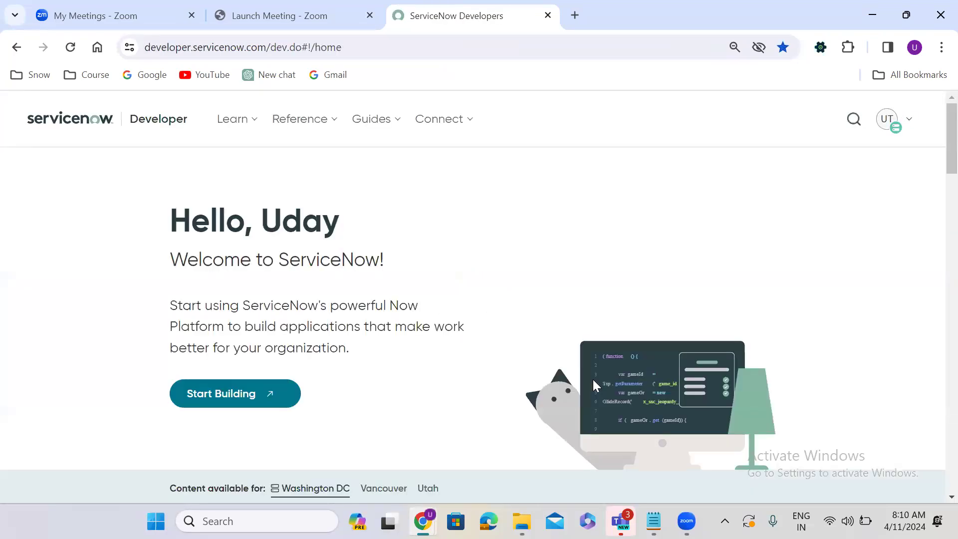
pyautogui.click(228, 393)
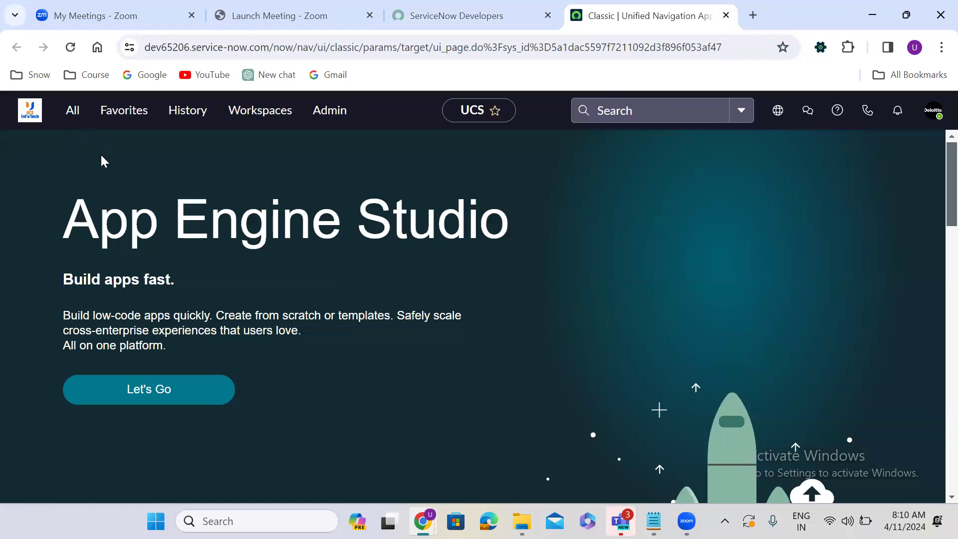
# Step: Filter the navigator for 'tables', open System Definition > Tables, and start a new table record
pyautogui.click(72, 114)
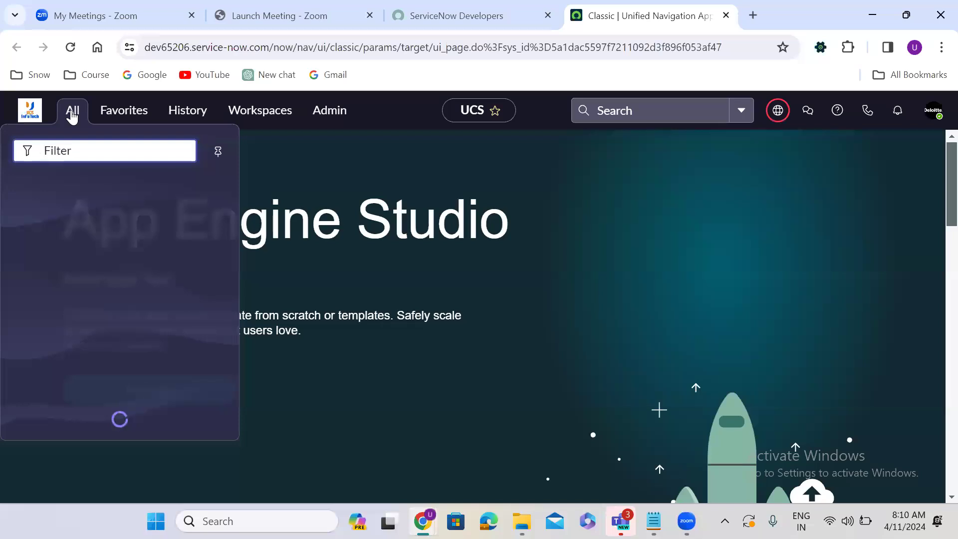
pyautogui.write('tables')
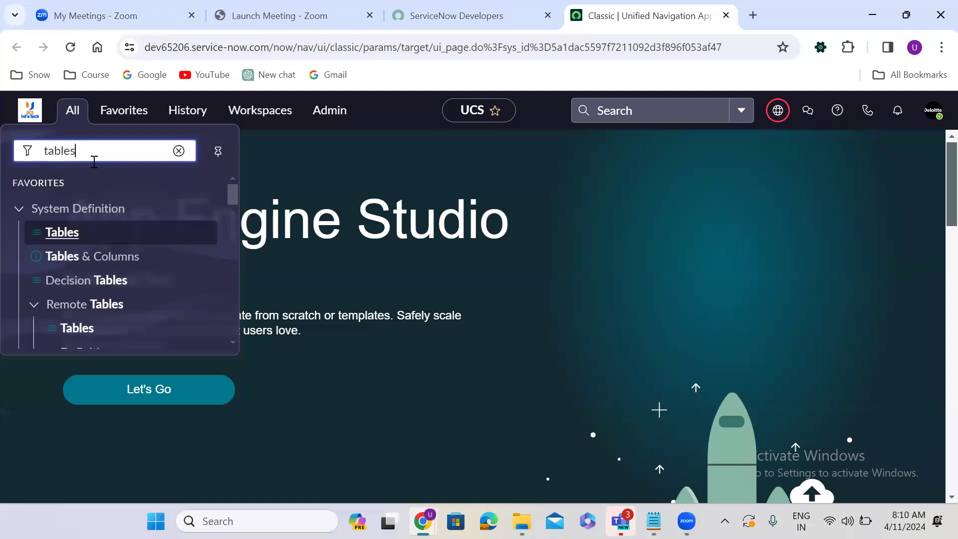
pyautogui.click(65, 235)
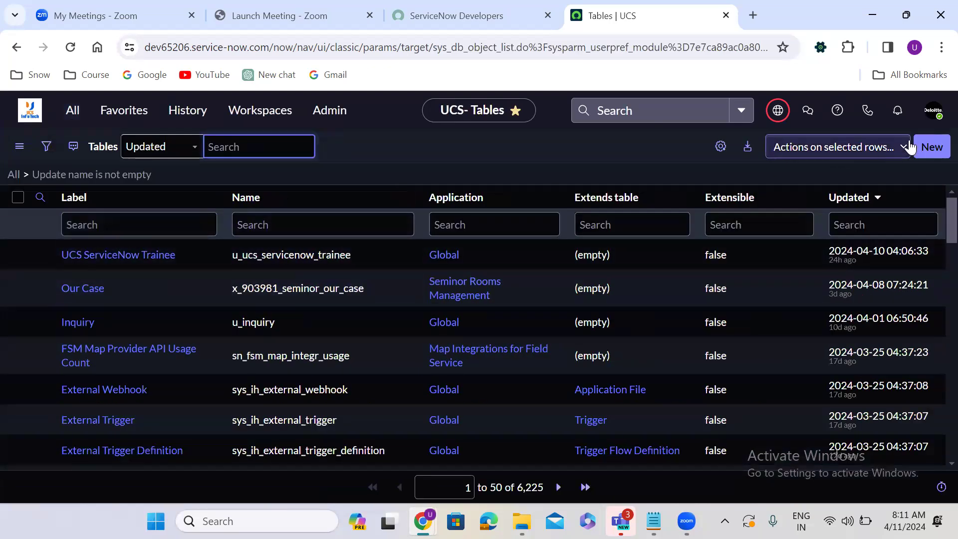
pyautogui.click(933, 147)
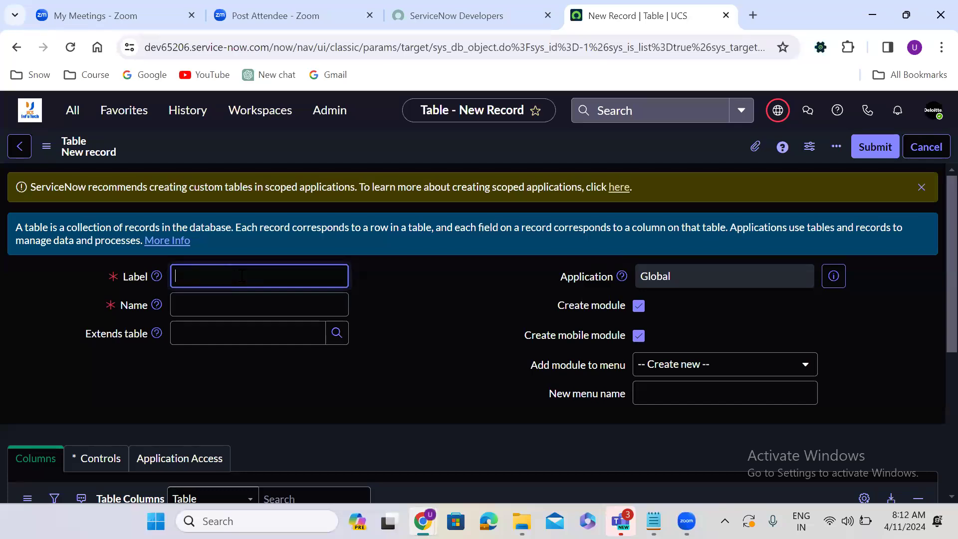
# Step: Label the new table 'Shipping Case', keeping the table name u_shipping_case
pyautogui.write('Shipping Case')
pyautogui.click(410, 277)
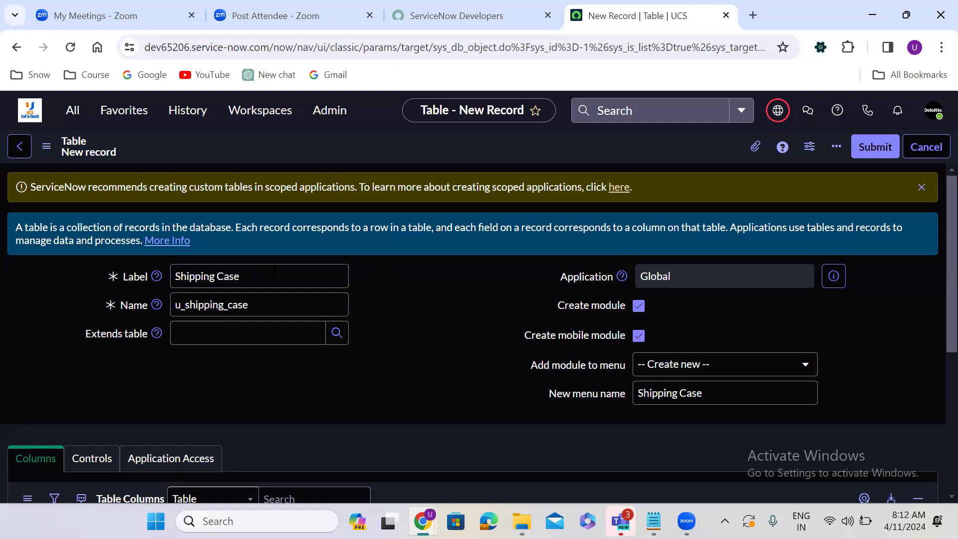
pyautogui.doubleClick(202, 276)
pyautogui.tripleClick(202, 276)
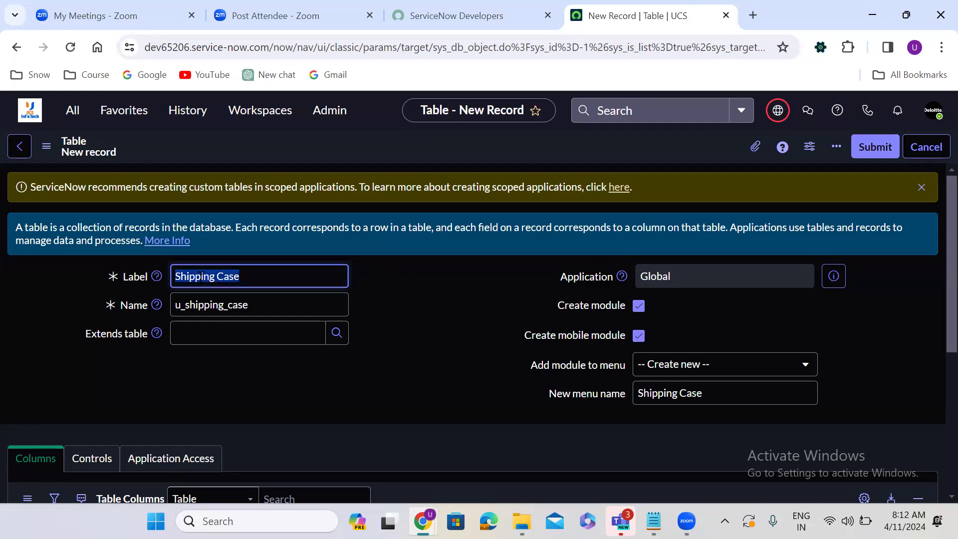
pyautogui.click(278, 310)
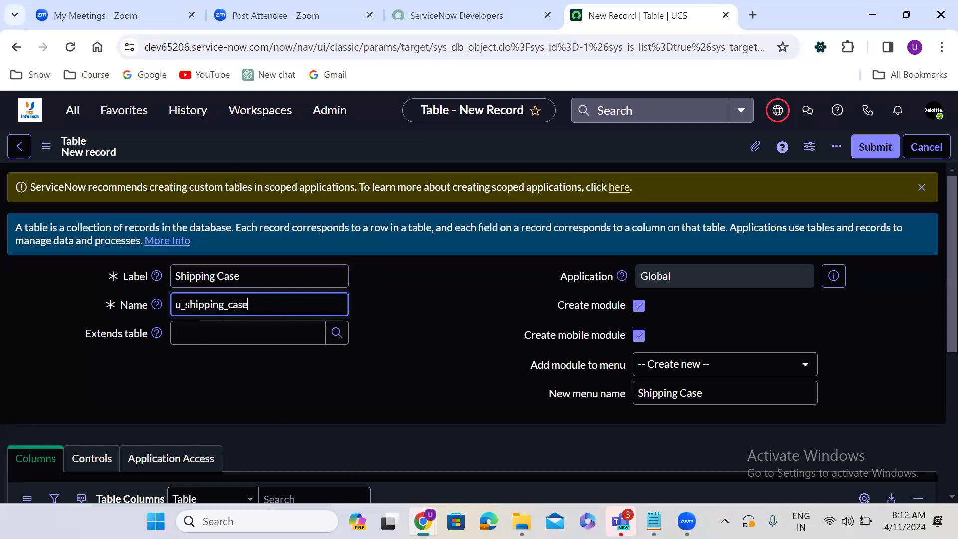
pyautogui.press('BackSpace')
pyautogui.press('BackSpace')
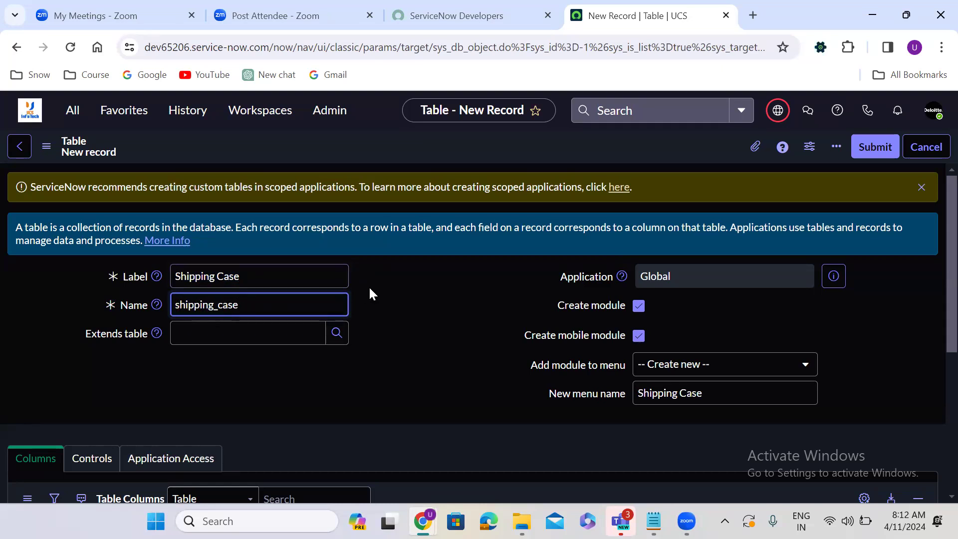
pyautogui.click(423, 282)
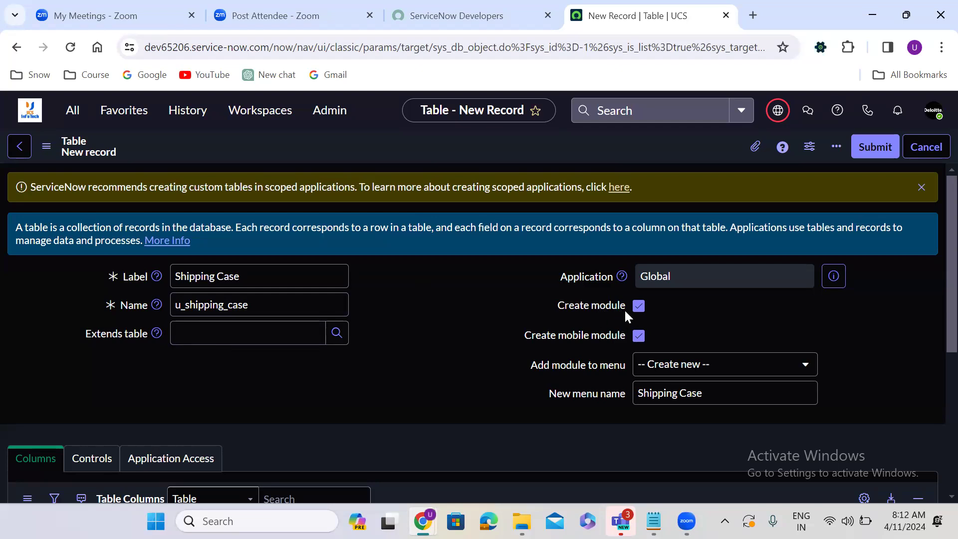
# Step: Turn off Create module and save the Shipping Case table
pyautogui.click(639, 306)
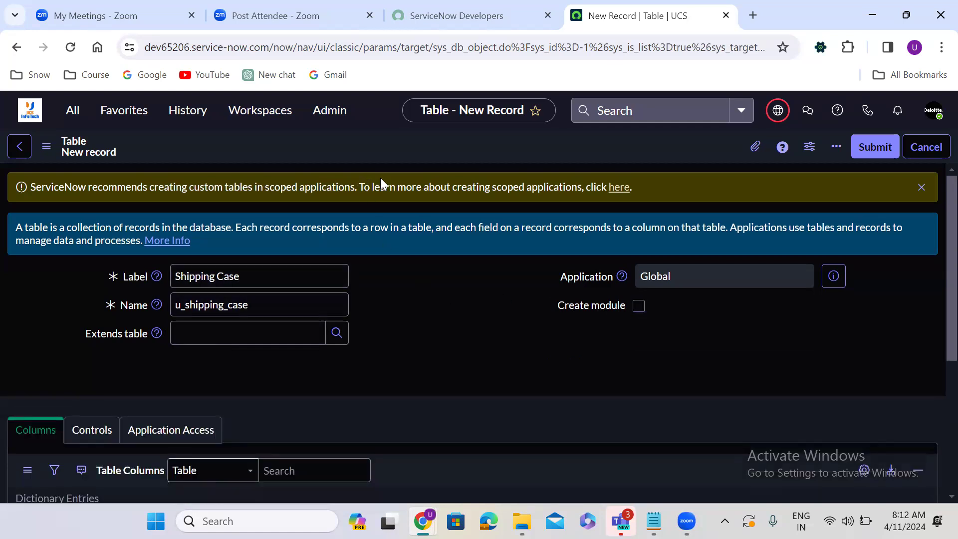
pyautogui.rightClick(425, 148)
pyautogui.click(474, 155)
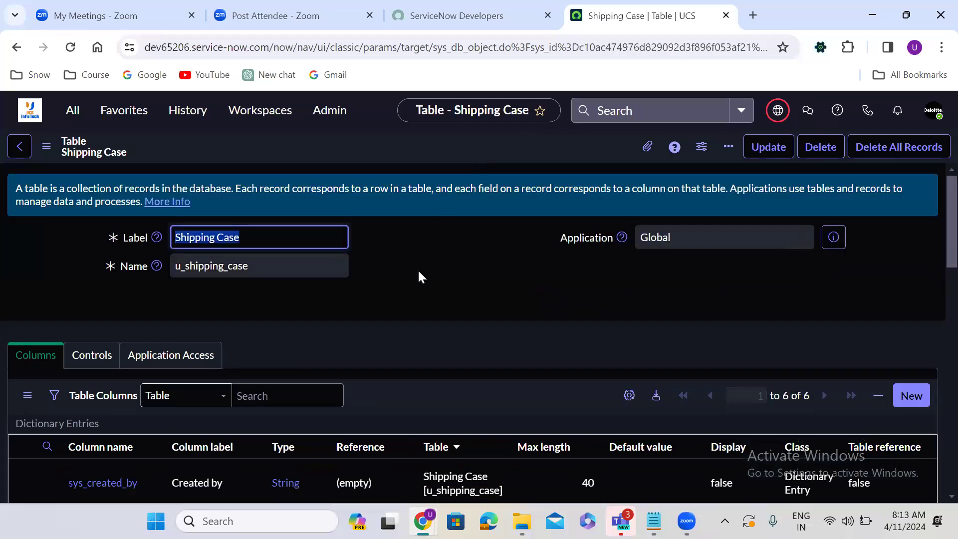
pyautogui.scroll(-5, 416, 277)
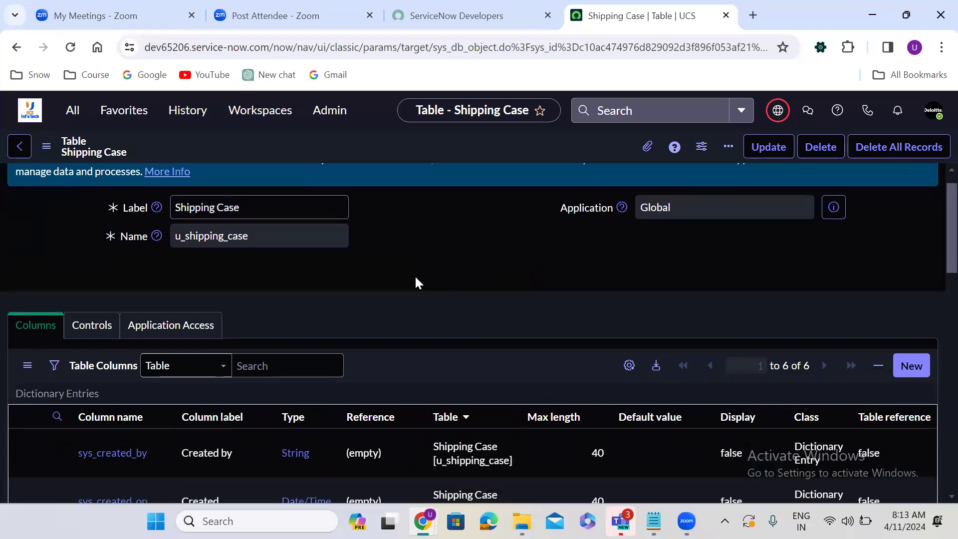
pyautogui.scroll(-2, 415, 278)
pyautogui.scroll(1, 415, 277)
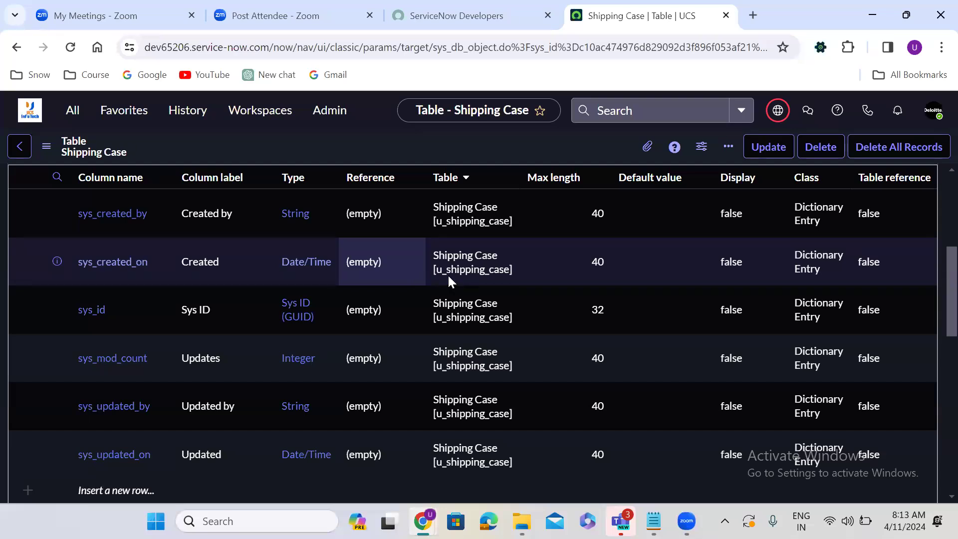
pyautogui.scroll(5, 933, 184)
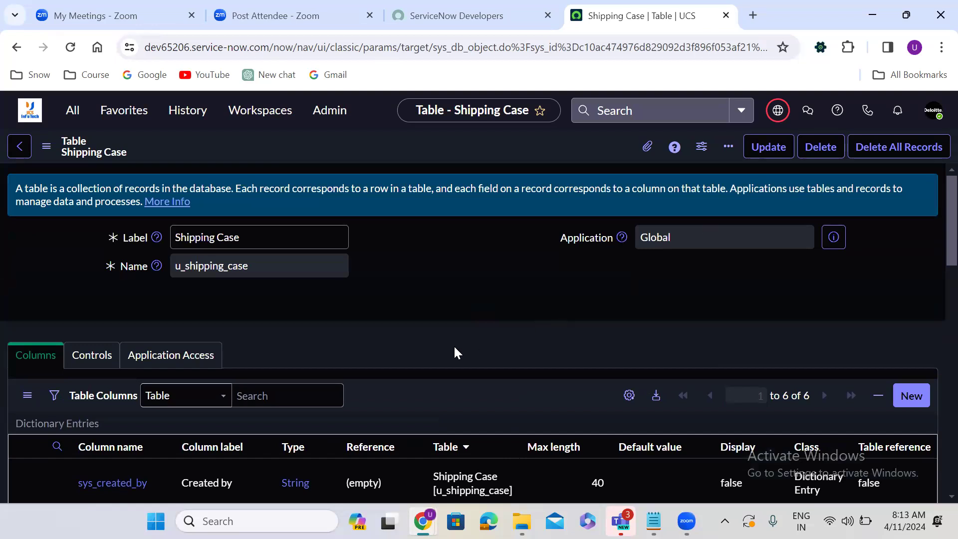
pyautogui.scroll(-3, 454, 345)
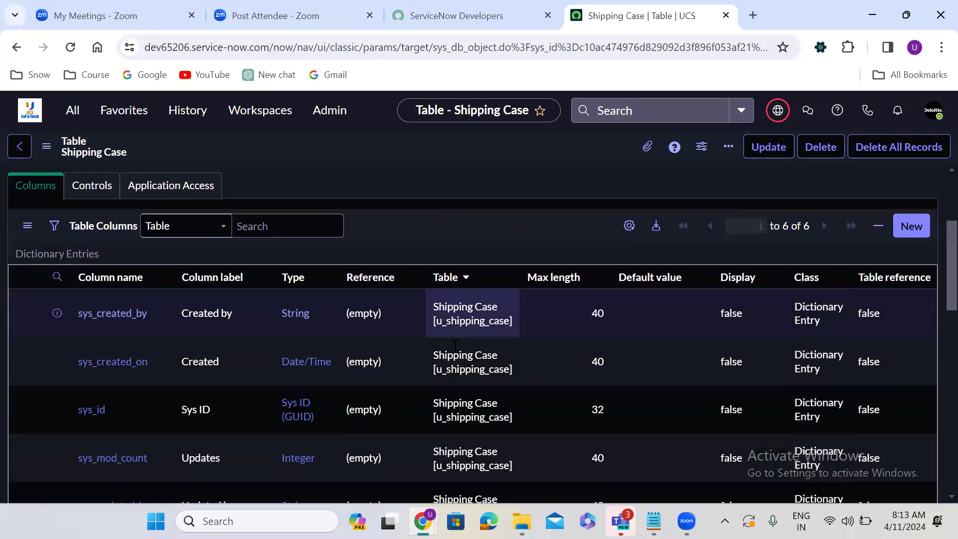
pyautogui.scroll(-7, 454, 346)
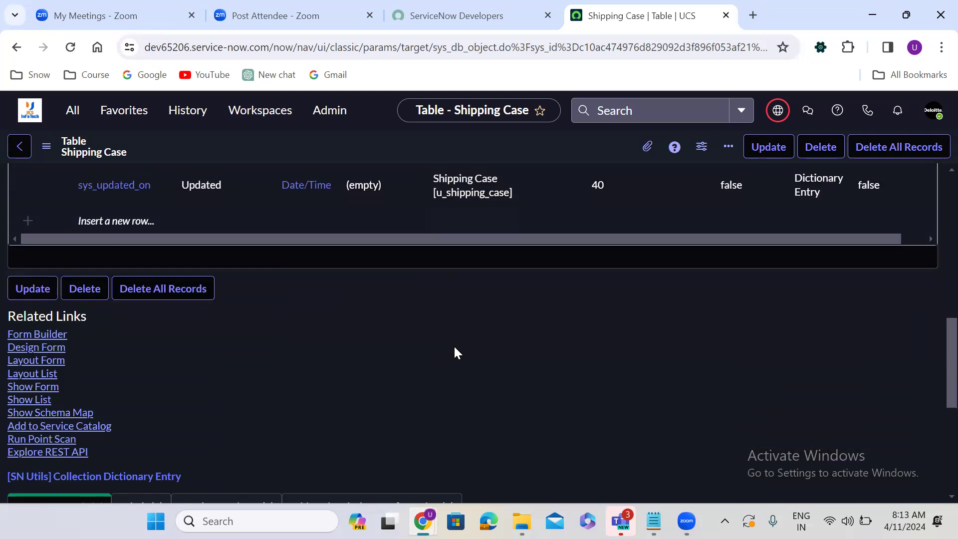
pyautogui.click(45, 389)
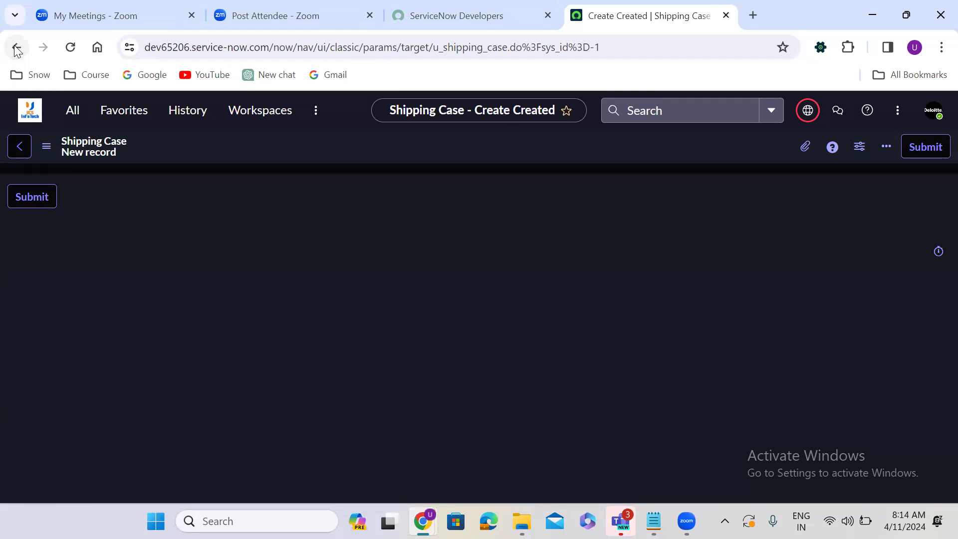
pyautogui.click(17, 48)
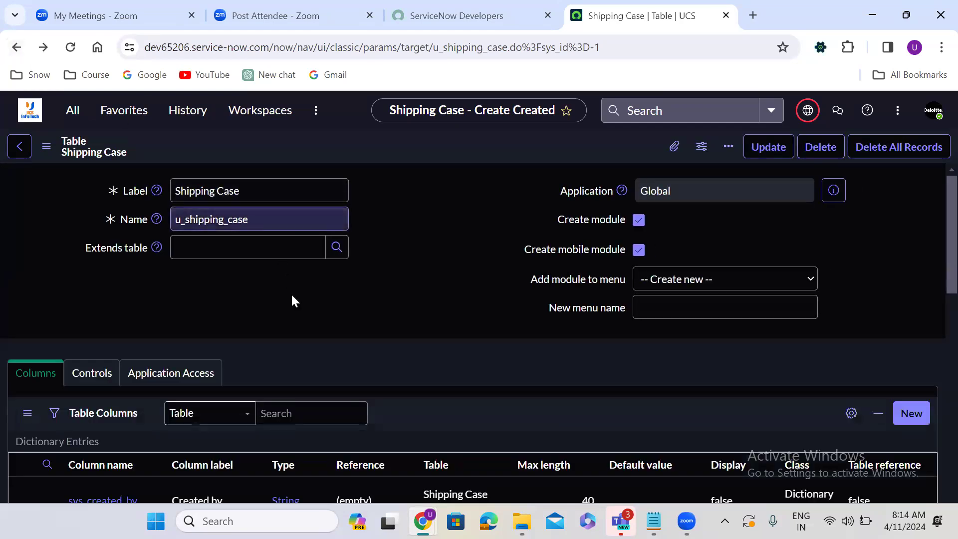
pyautogui.click(314, 299)
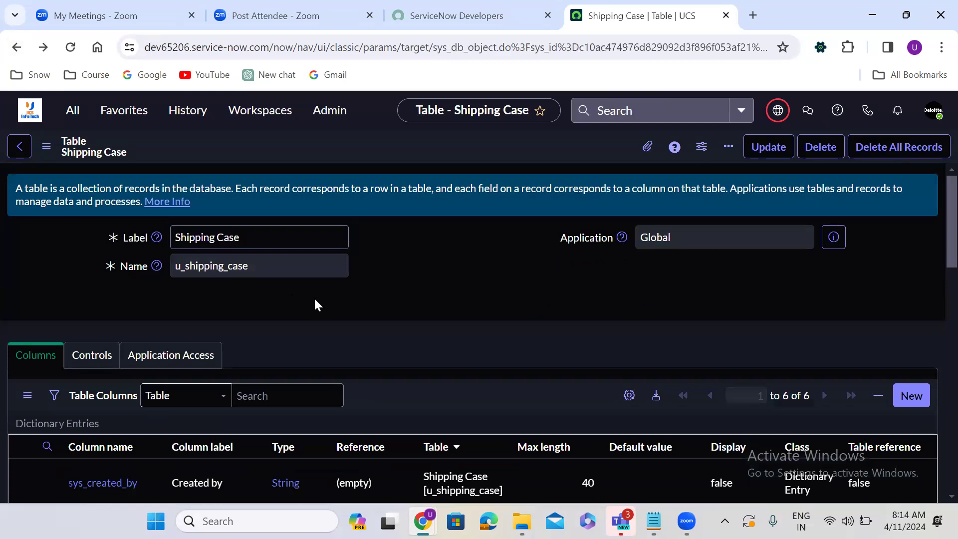
pyautogui.scroll(-2, 315, 304)
pyautogui.scroll(-1, 313, 298)
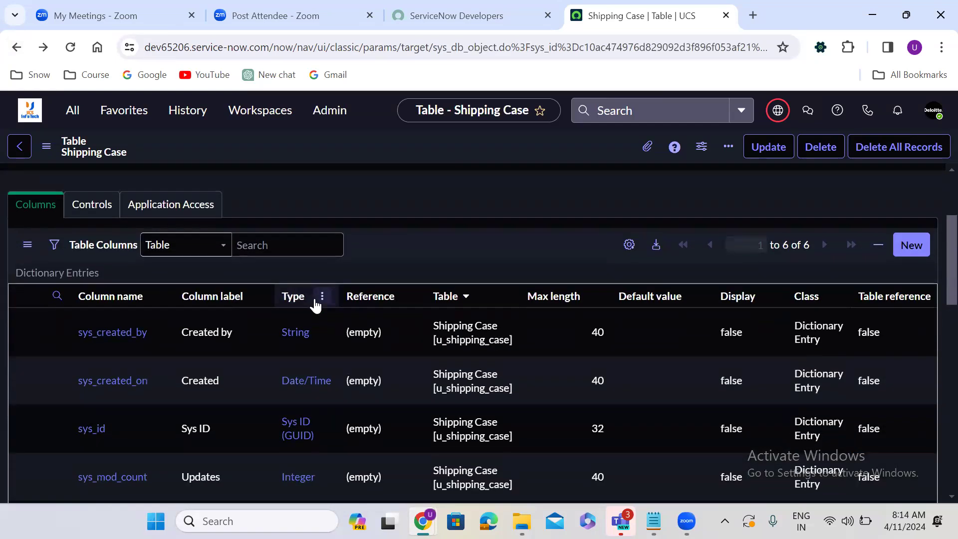
pyautogui.click(43, 184)
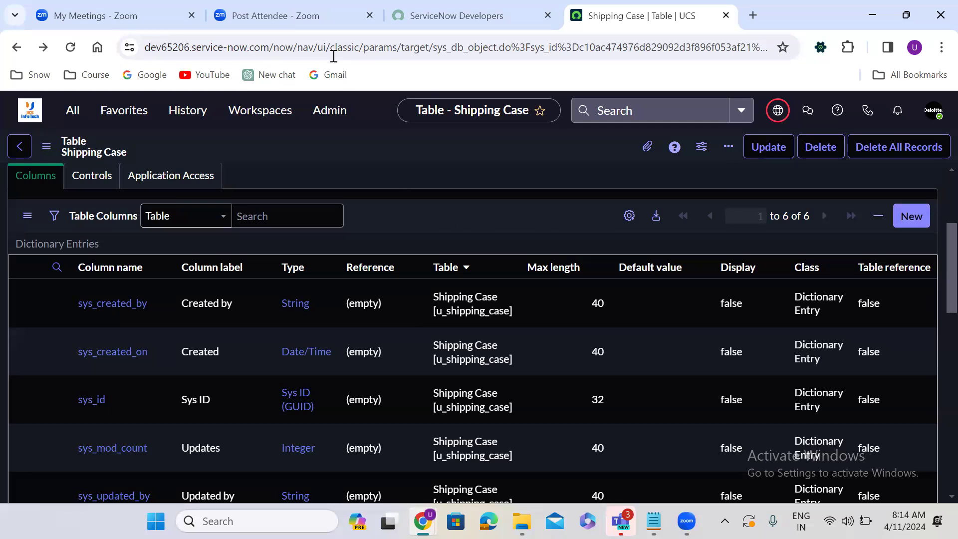
pyautogui.rightClick(632, 10)
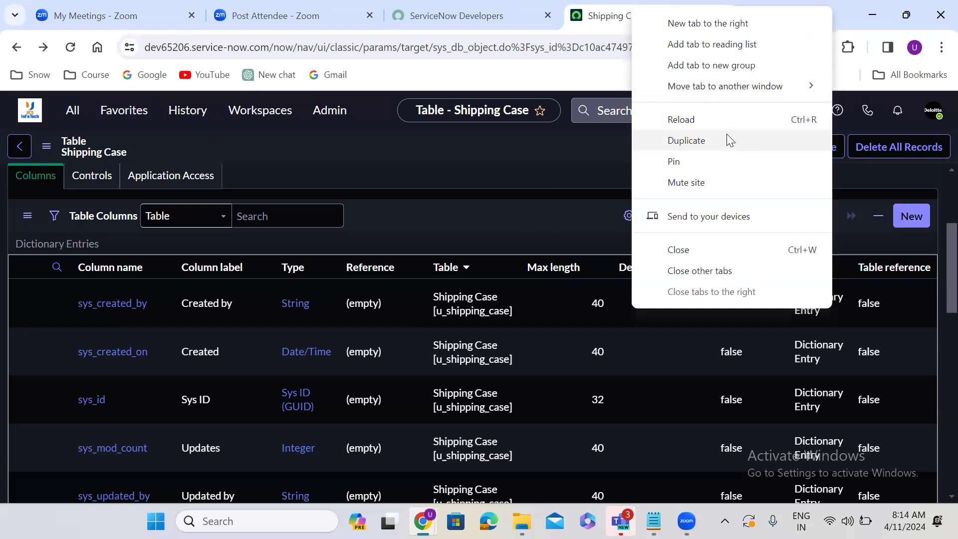
# Step: In a duplicate tab, filter the navigator for 'incident' and open a new Incident record
pyautogui.click(727, 135)
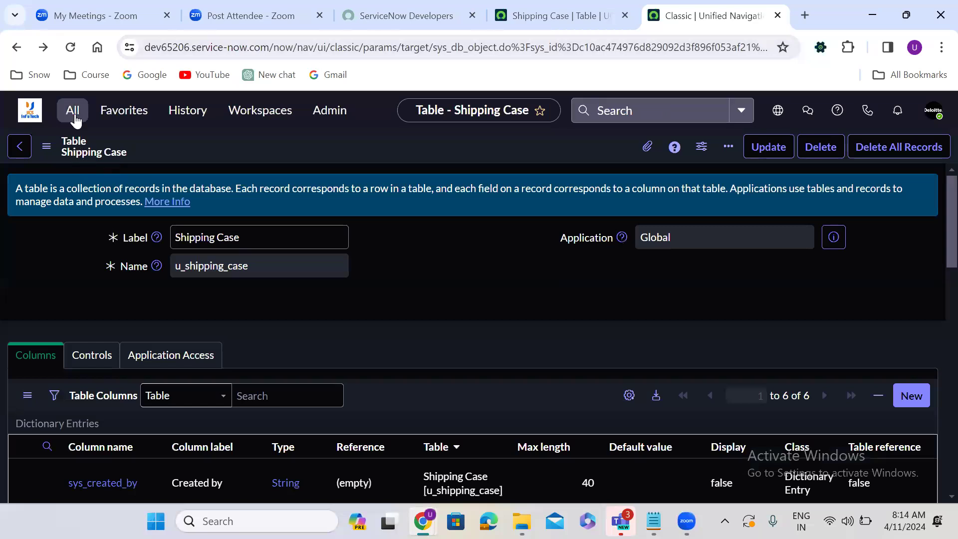
pyautogui.click(74, 116)
pyautogui.write('incide')
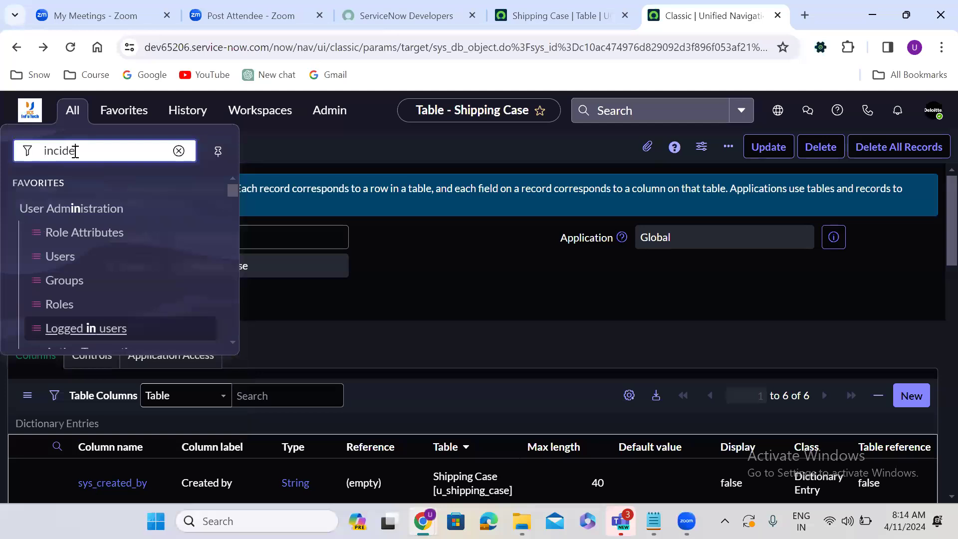
pyautogui.write('nt')
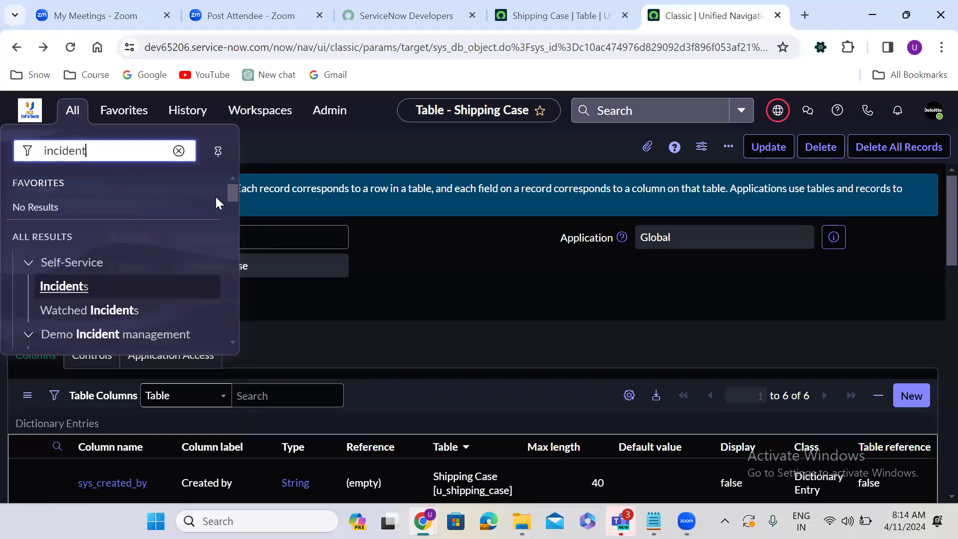
pyautogui.moveTo(231, 194); pyautogui.dragTo(236, 295)
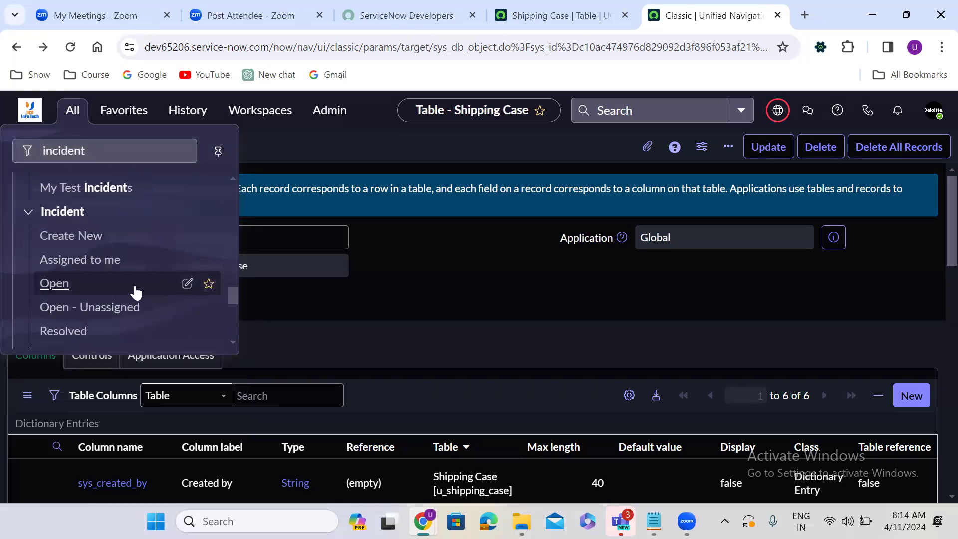
pyautogui.click(65, 239)
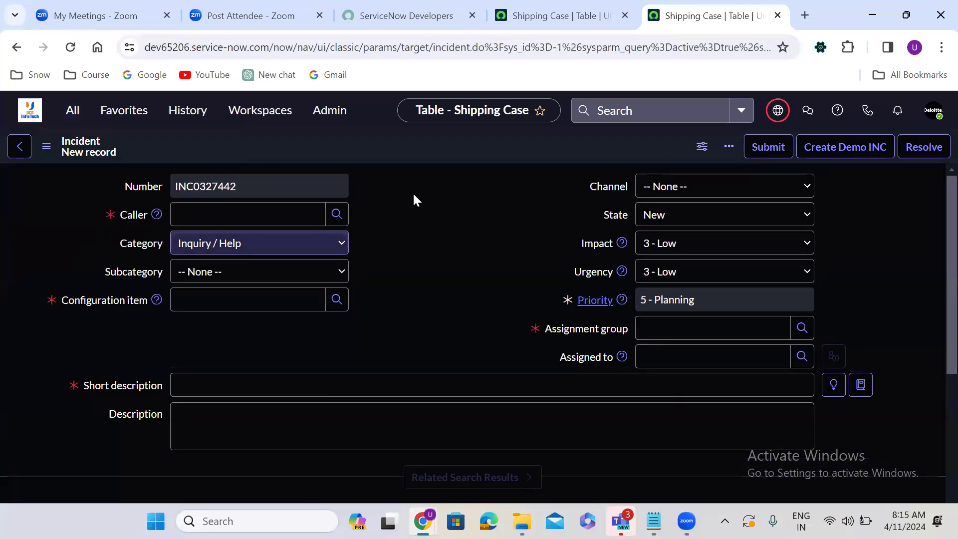
# Step: Select the Incident's auto-generated number, then return to the Shipping Case table tab
pyautogui.doubleClick(209, 189)
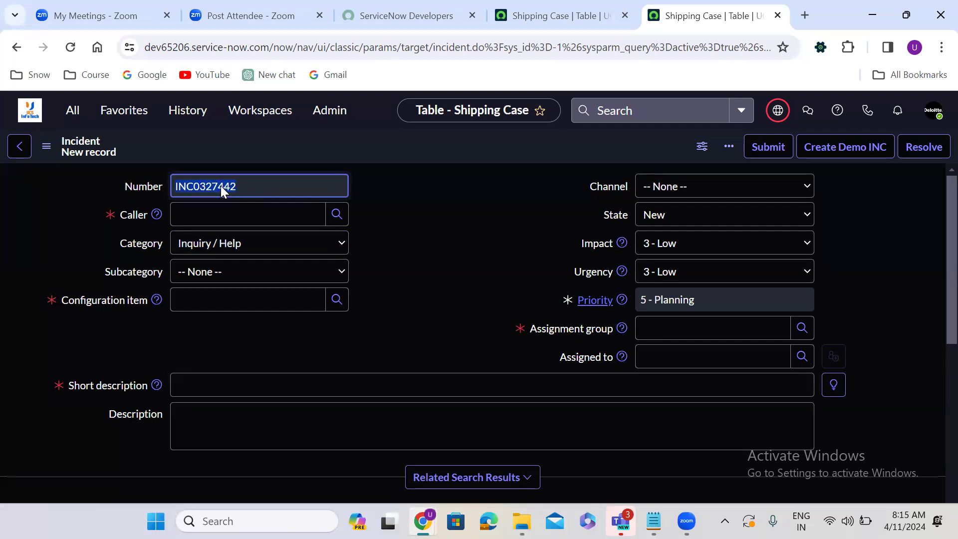
pyautogui.moveTo(221, 185); pyautogui.dragTo(446, 203)
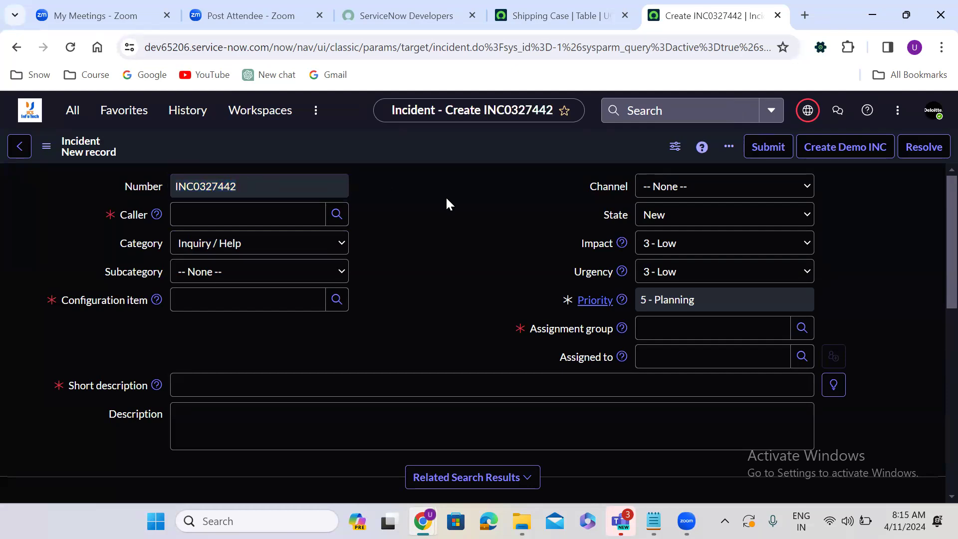
pyautogui.click(562, 7)
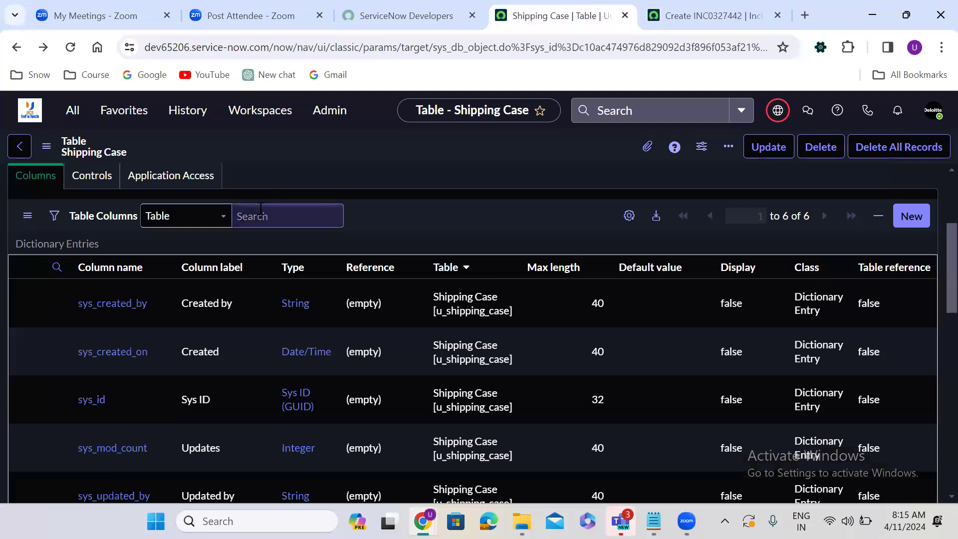
# Step: Enable auto-numbering on Shipping Case with prefix SHI, number 1000 and 7 digits, then save
pyautogui.scroll(1, 314, 190)
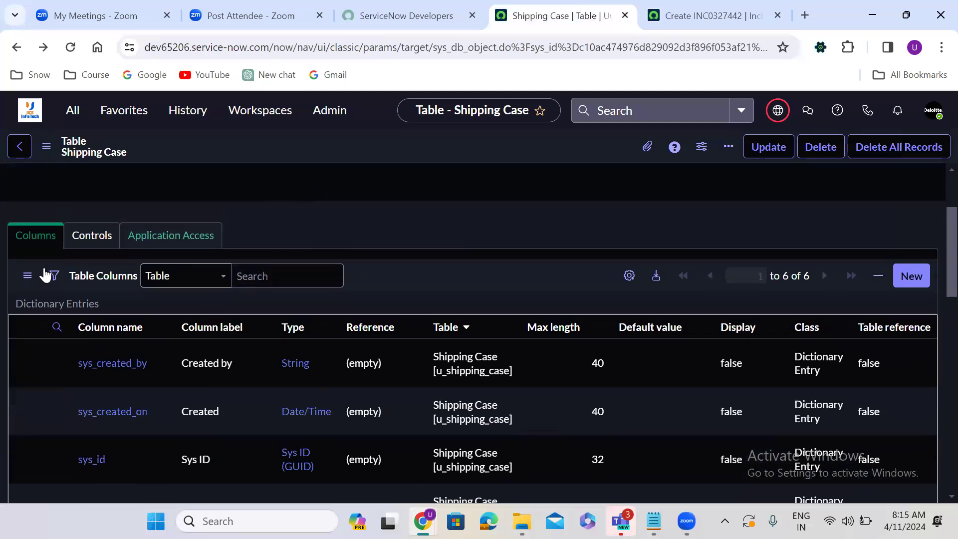
pyautogui.click(91, 239)
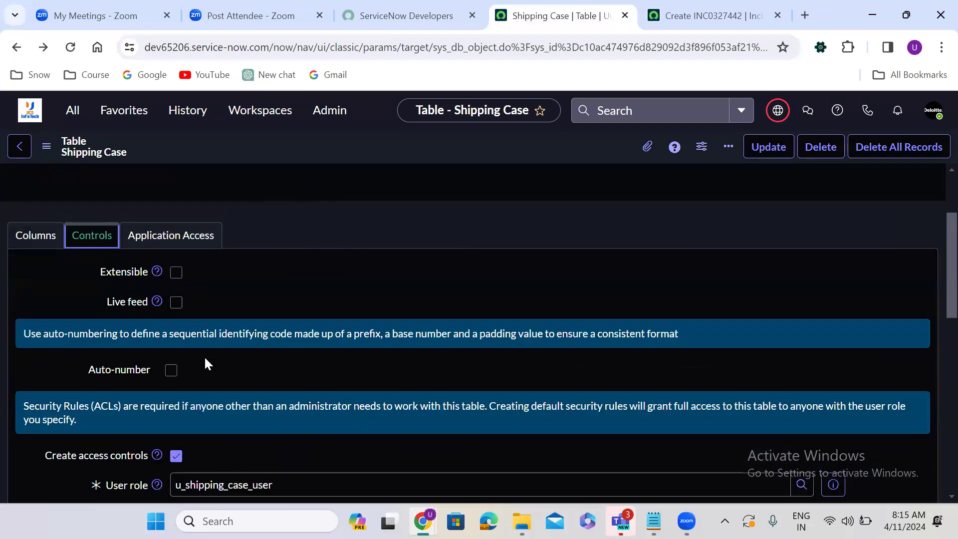
pyautogui.click(171, 370)
pyautogui.click(212, 405)
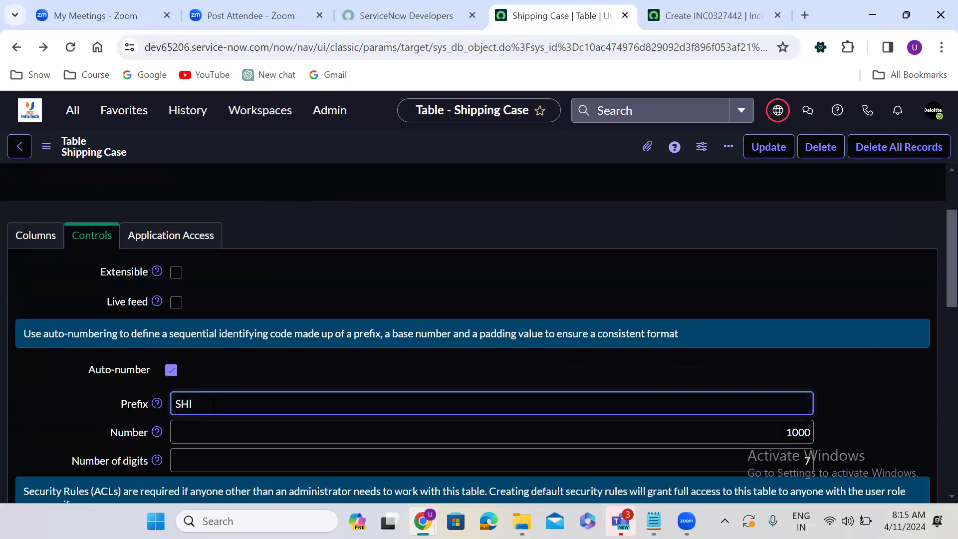
pyautogui.click(694, 11)
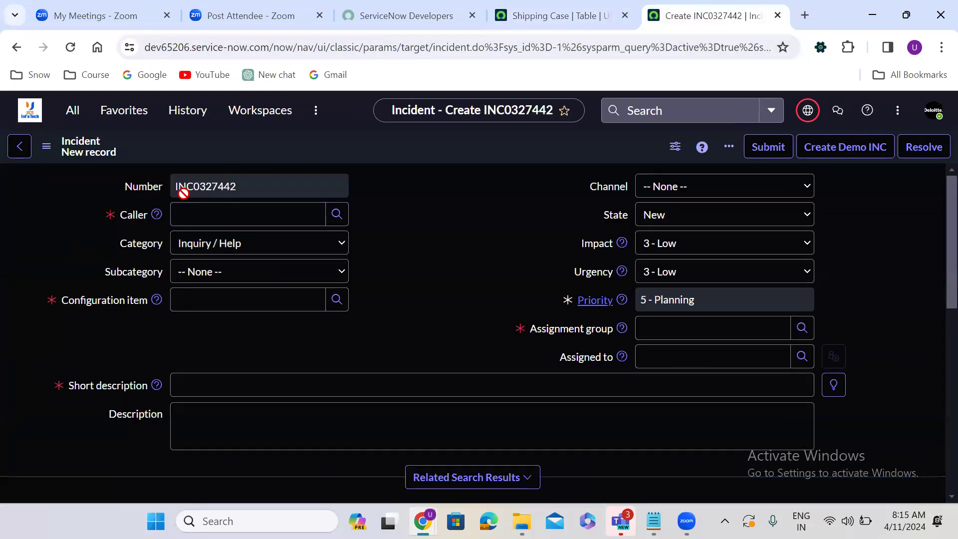
pyautogui.click(521, 18)
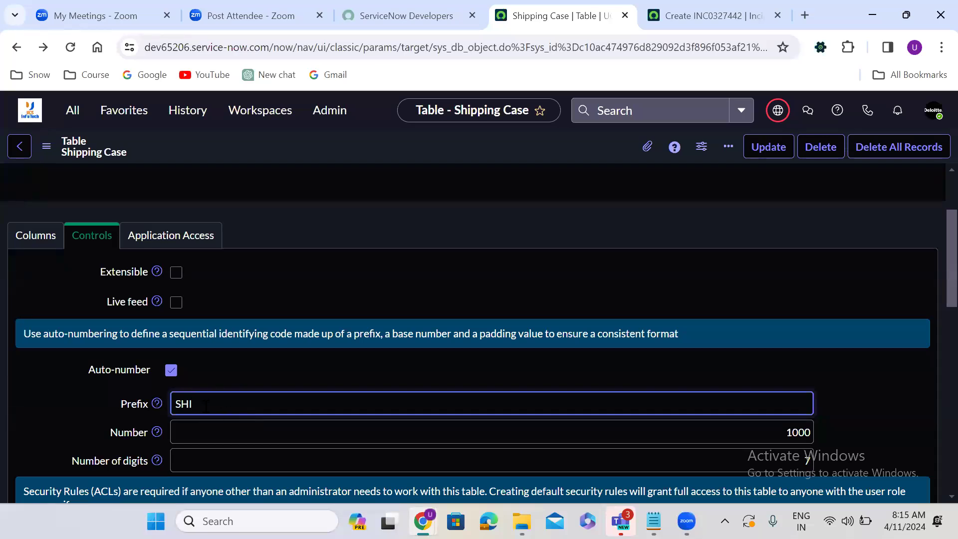
pyautogui.click(398, 359)
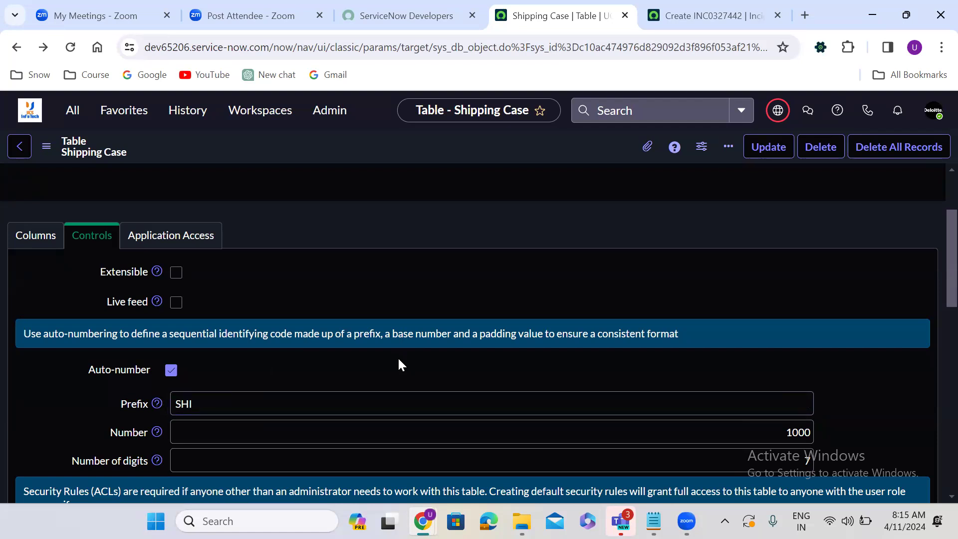
pyautogui.rightClick(427, 151)
pyautogui.click(454, 158)
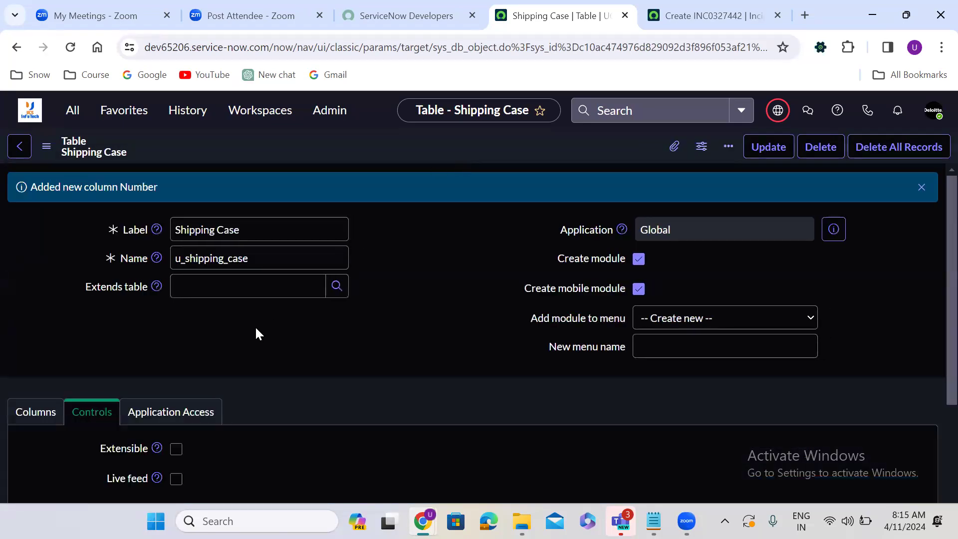
pyautogui.click(47, 416)
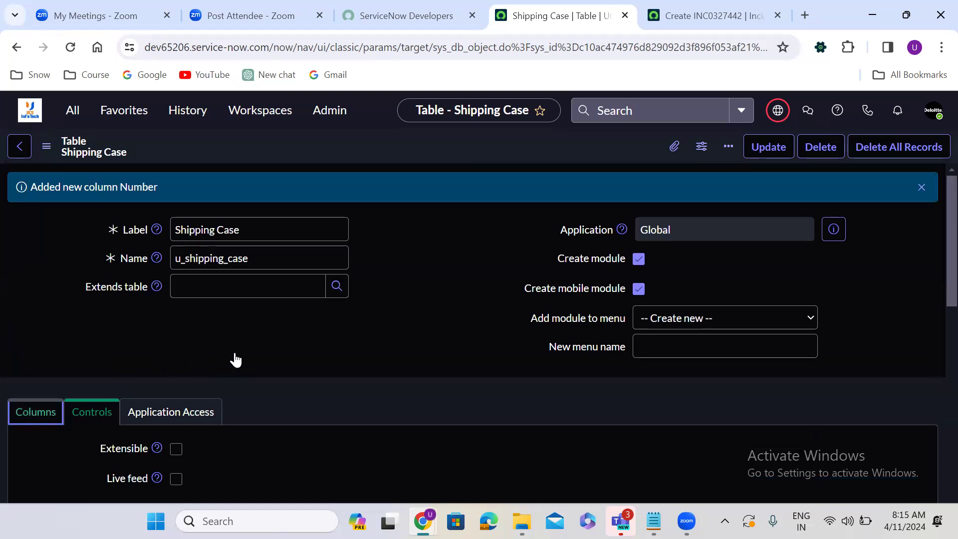
pyautogui.click(43, 392)
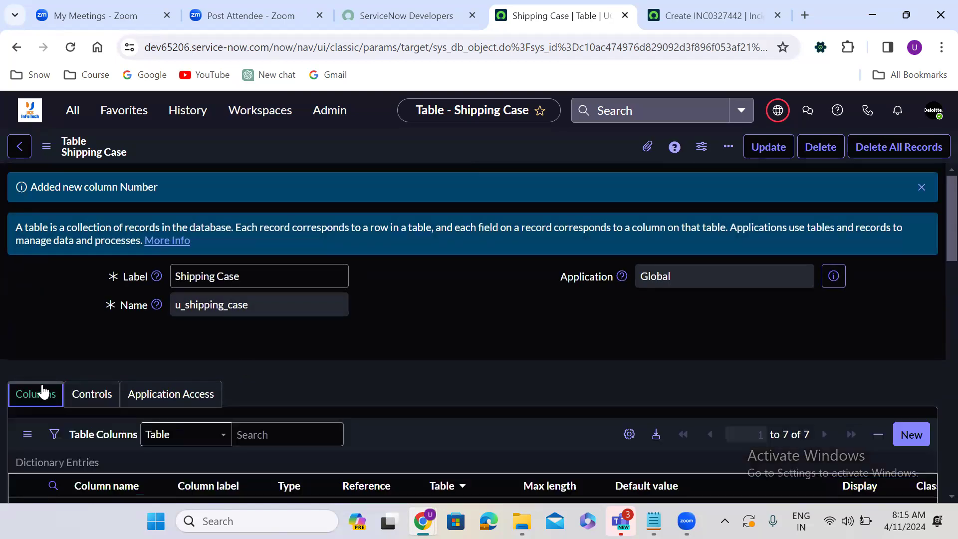
pyautogui.scroll(-6, 224, 335)
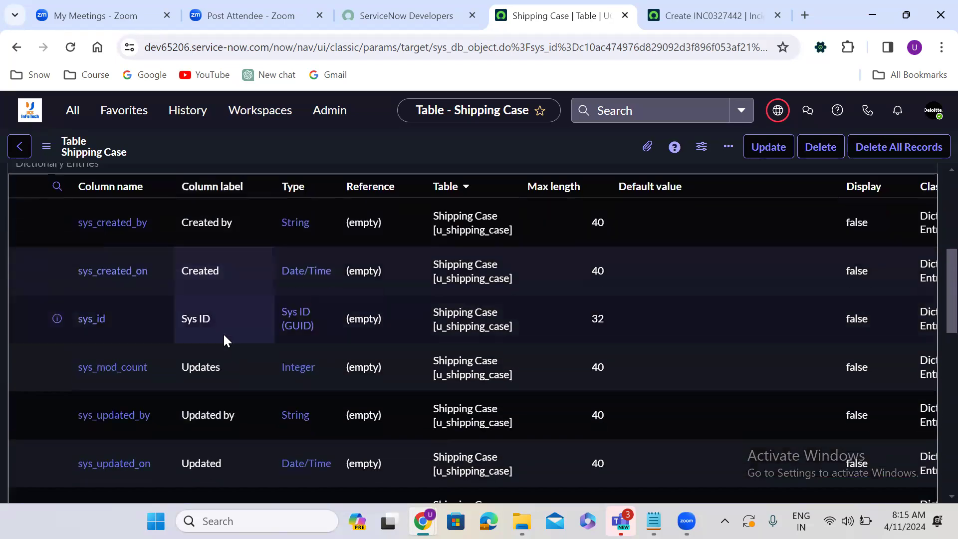
pyautogui.scroll(-3, 223, 336)
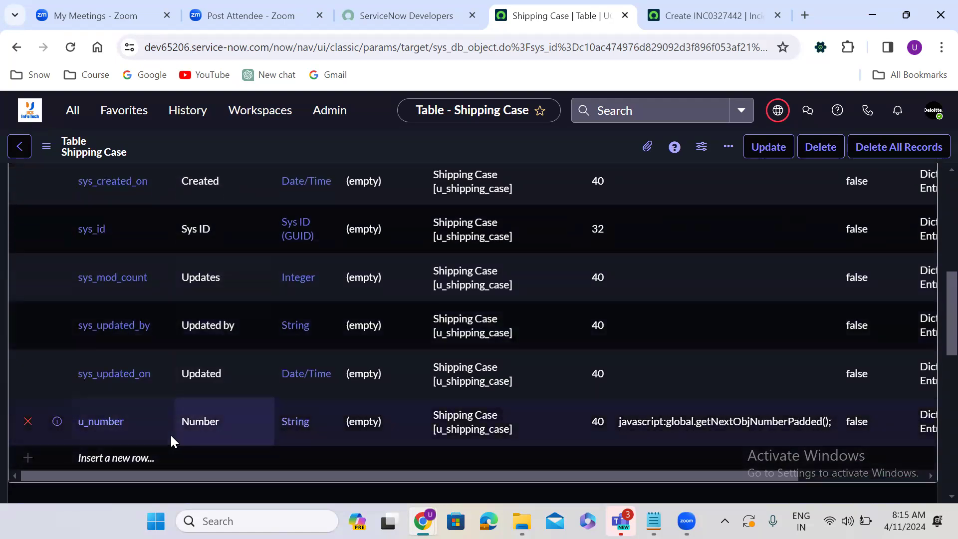
pyautogui.scroll(-5, 170, 433)
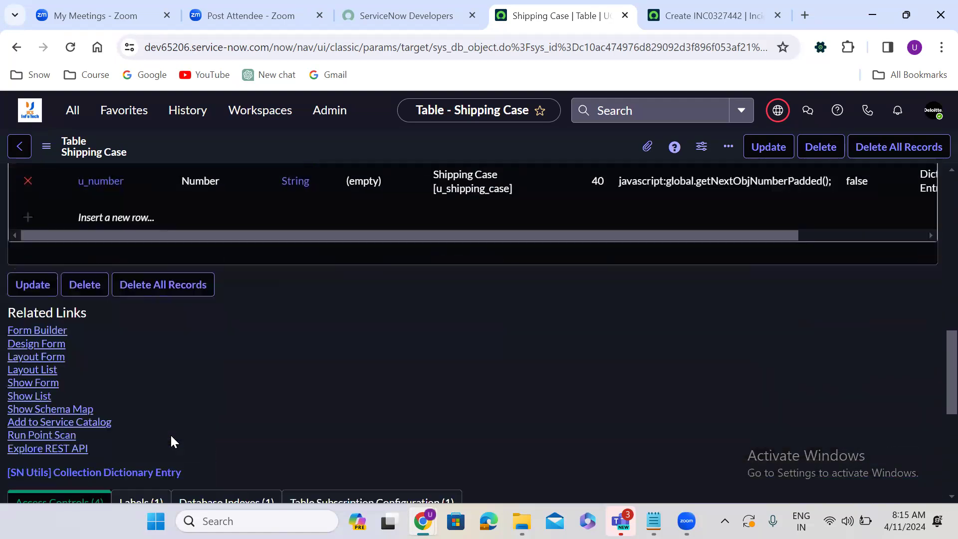
pyautogui.scroll(-2, 170, 433)
pyautogui.click(35, 294)
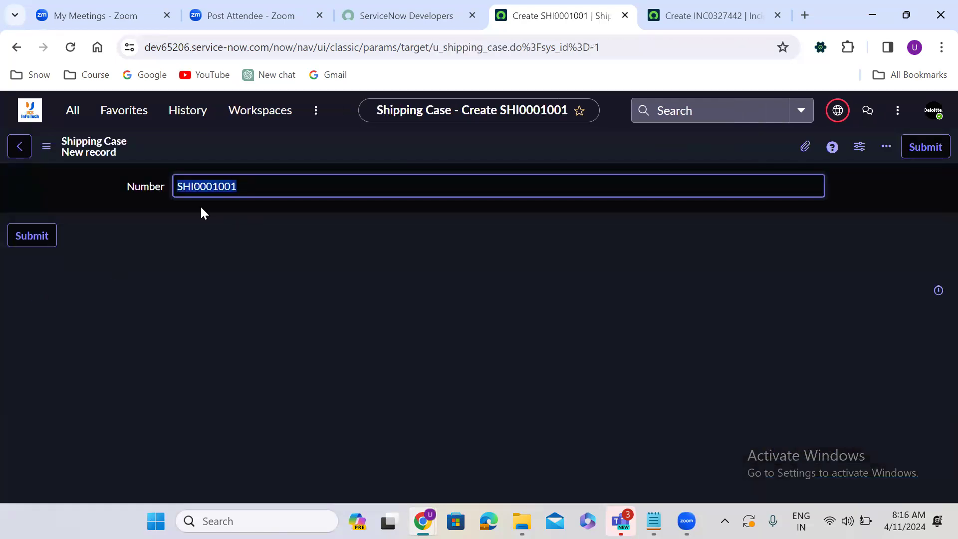
pyautogui.click(201, 208)
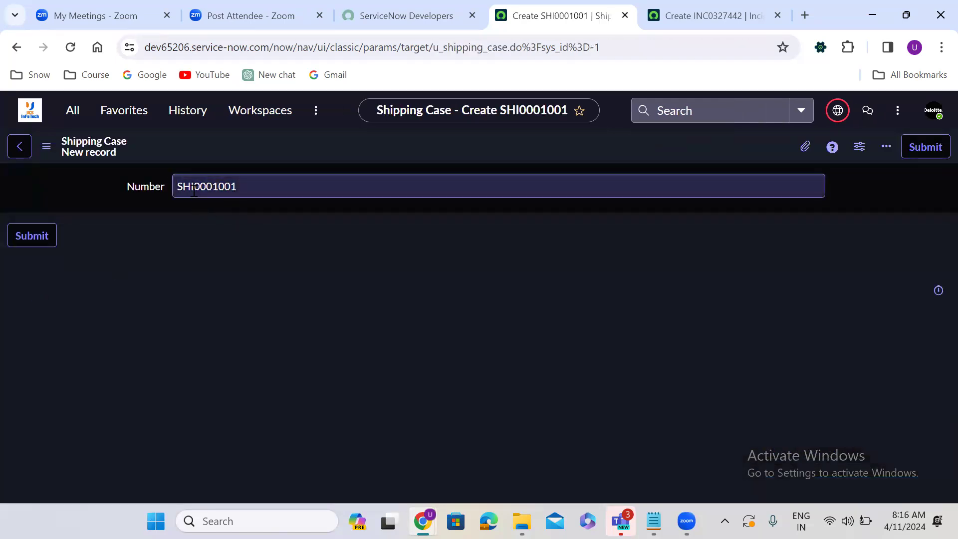
pyautogui.moveTo(194, 191); pyautogui.dragTo(168, 193)
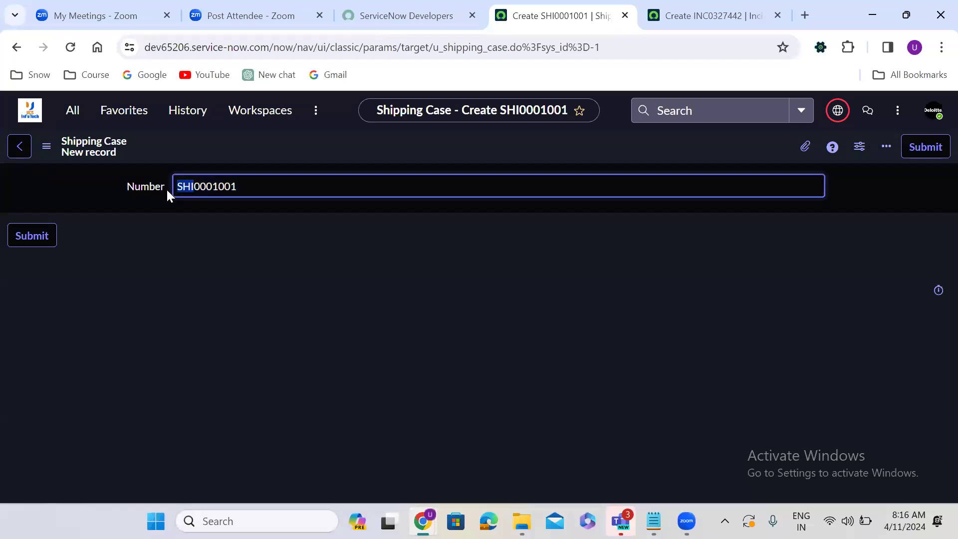
pyautogui.click(199, 209)
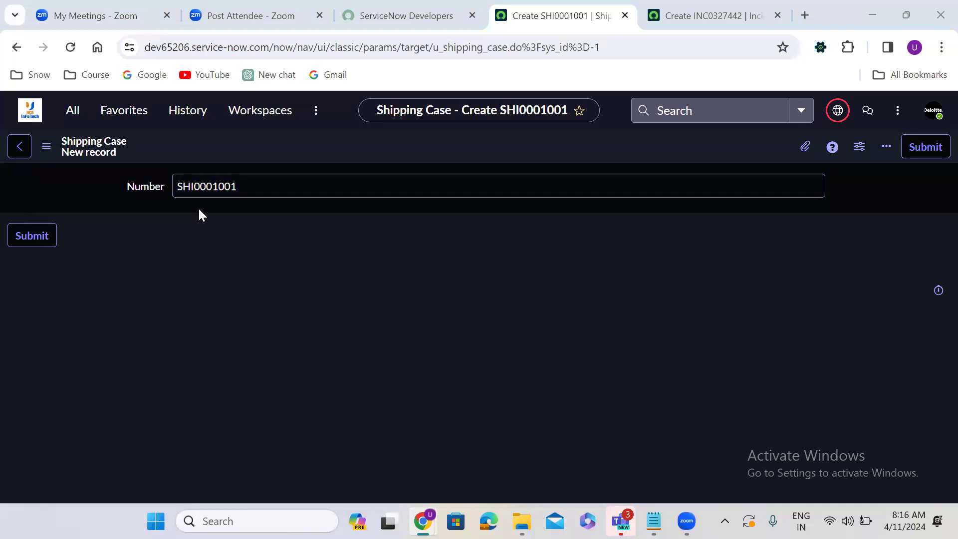
pyautogui.click(11, 49)
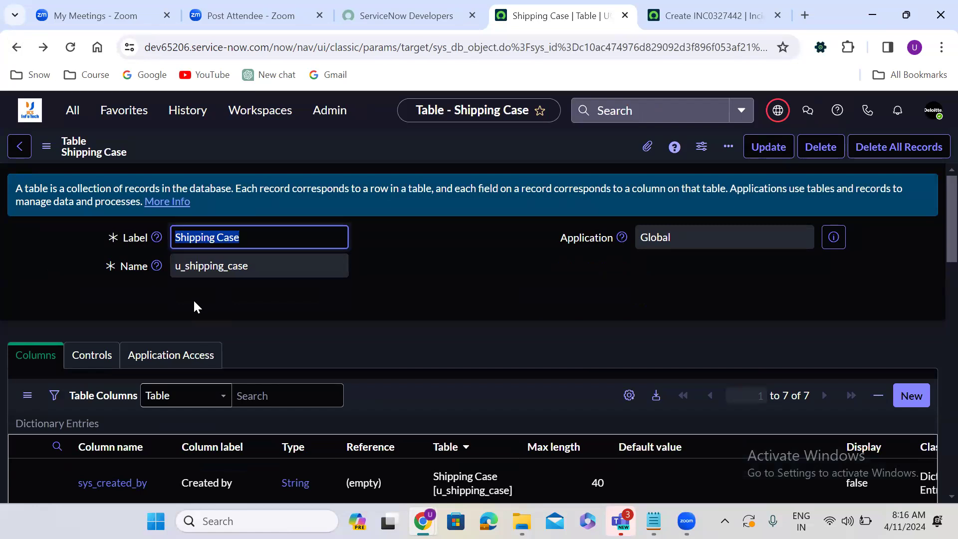
pyautogui.click(152, 310)
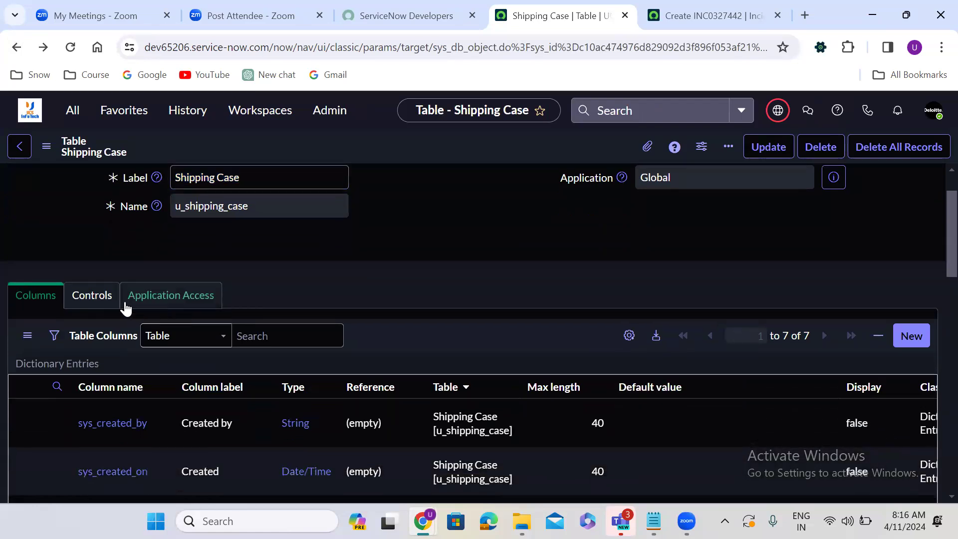
pyautogui.click(95, 306)
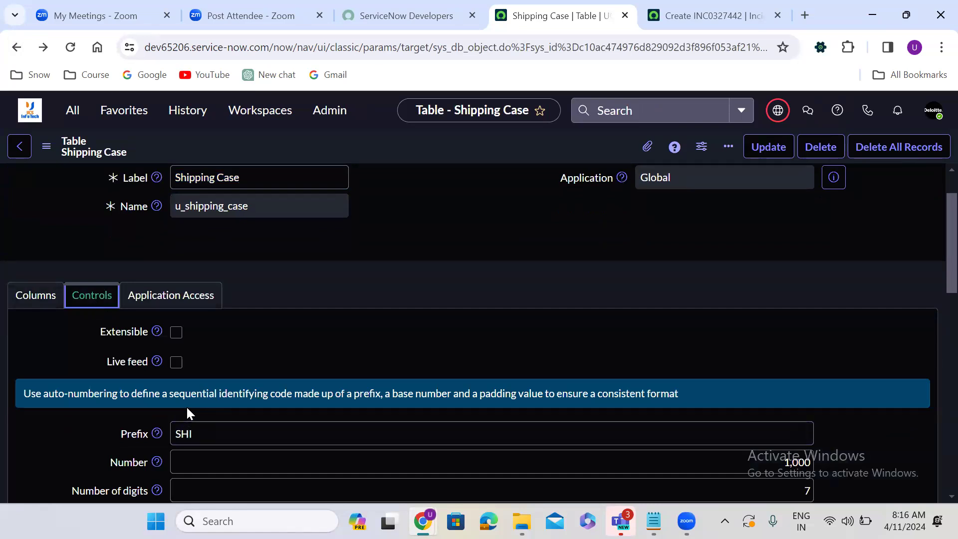
pyautogui.scroll(-2, 256, 399)
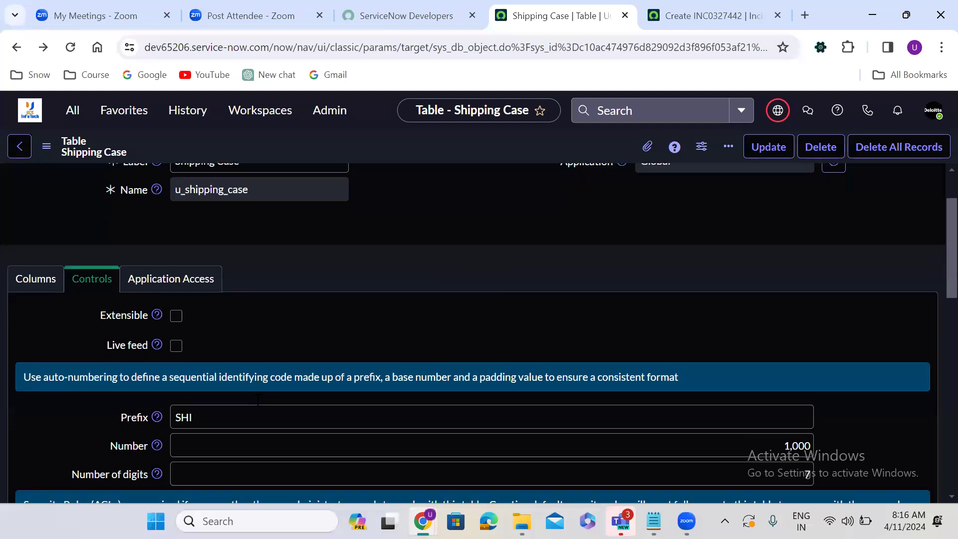
pyautogui.scroll(-1, 258, 401)
pyautogui.click(199, 314)
pyautogui.moveTo(198, 314); pyautogui.dragTo(170, 313)
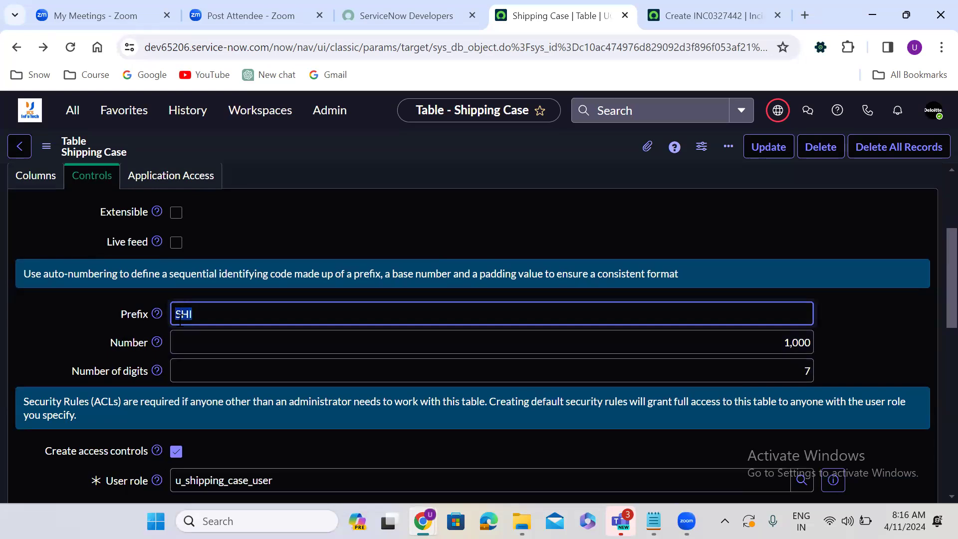
pyautogui.click(223, 364)
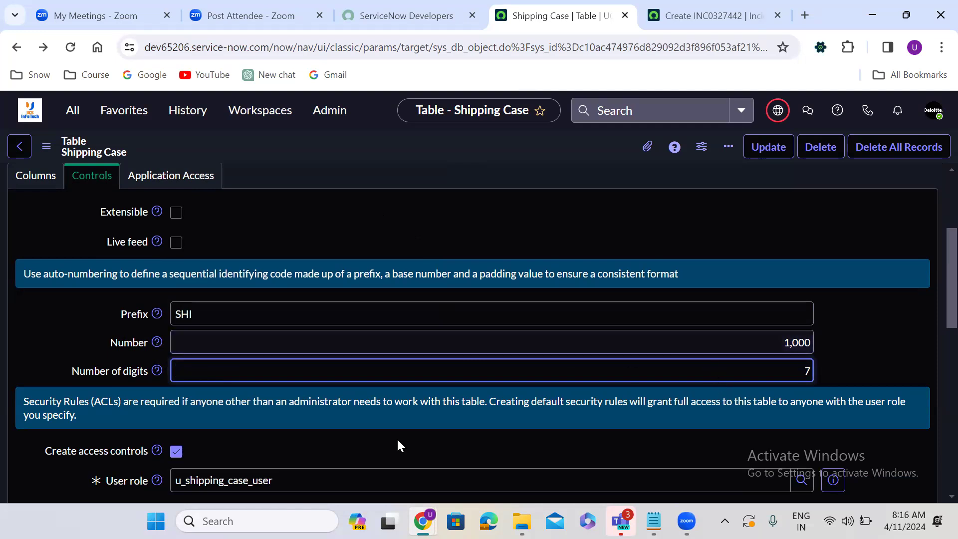
pyautogui.click(208, 429)
pyautogui.scroll(-5, 208, 429)
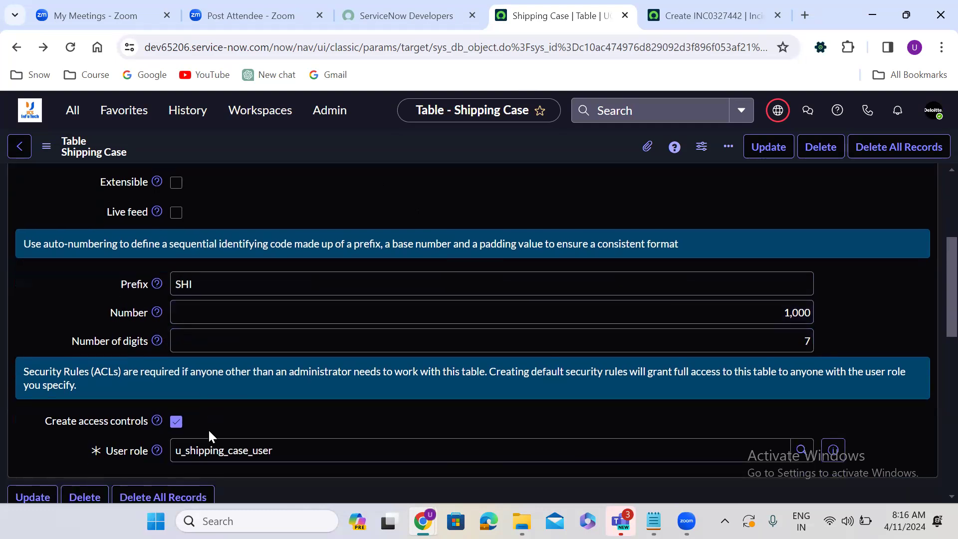
pyautogui.scroll(-3, 209, 429)
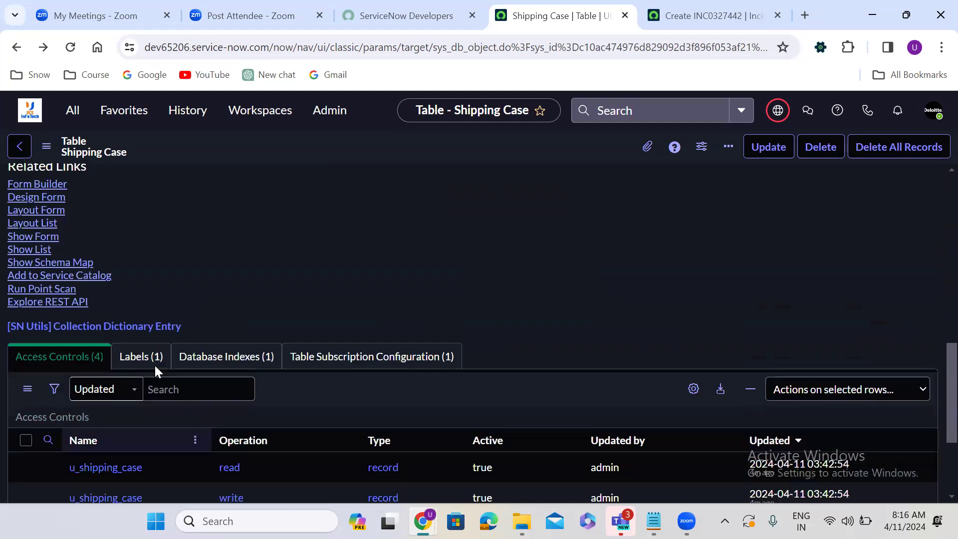
pyautogui.click(44, 235)
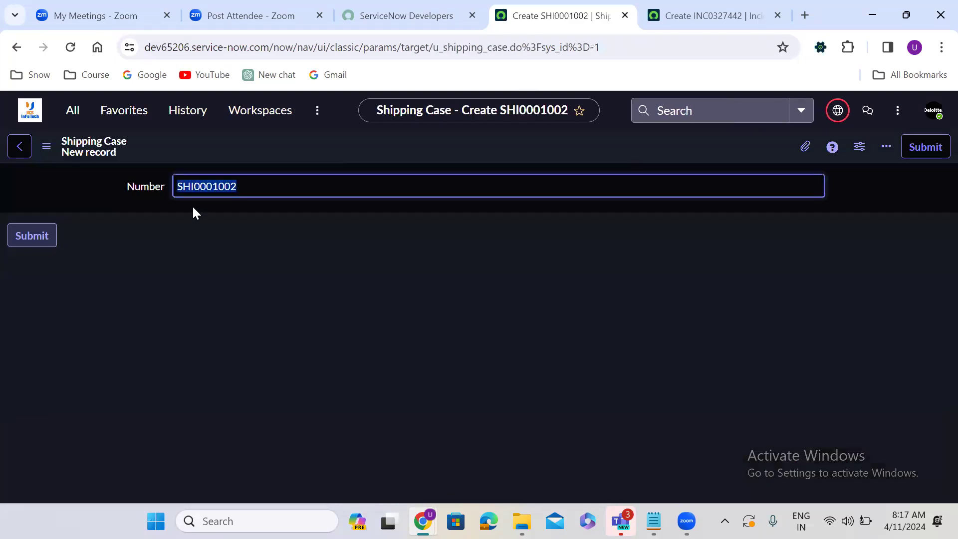
pyautogui.click(195, 187)
pyautogui.moveTo(195, 187); pyautogui.dragTo(288, 186)
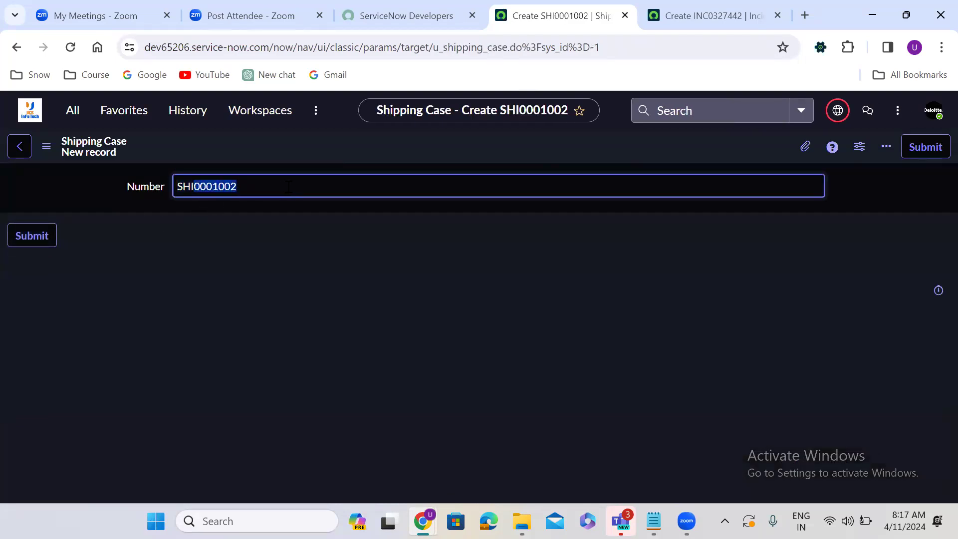
pyautogui.click(213, 187)
pyautogui.moveTo(213, 187); pyautogui.dragTo(292, 188)
pyautogui.click(219, 220)
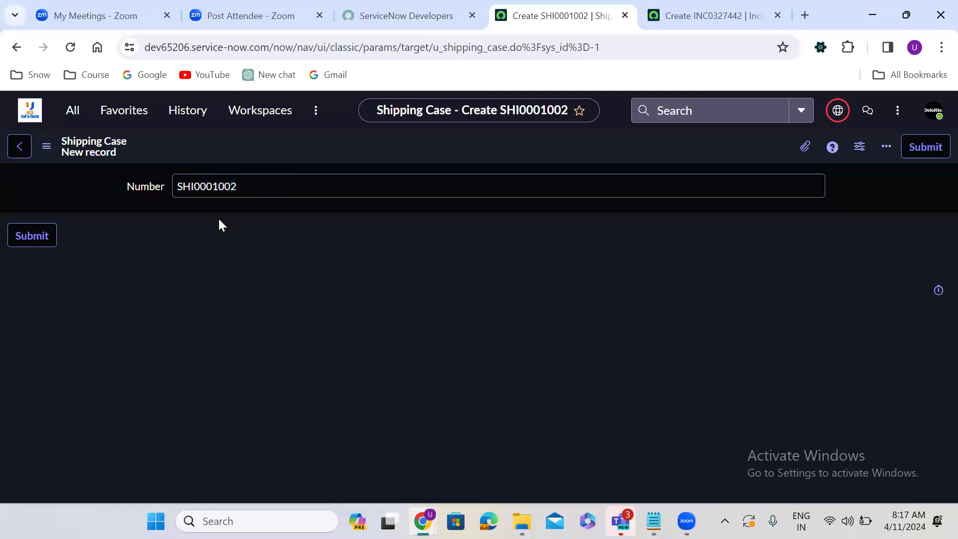
pyautogui.click(714, 13)
pyautogui.doubleClick(216, 186)
pyautogui.click(524, 9)
pyautogui.click(200, 192)
pyautogui.doubleClick(200, 192)
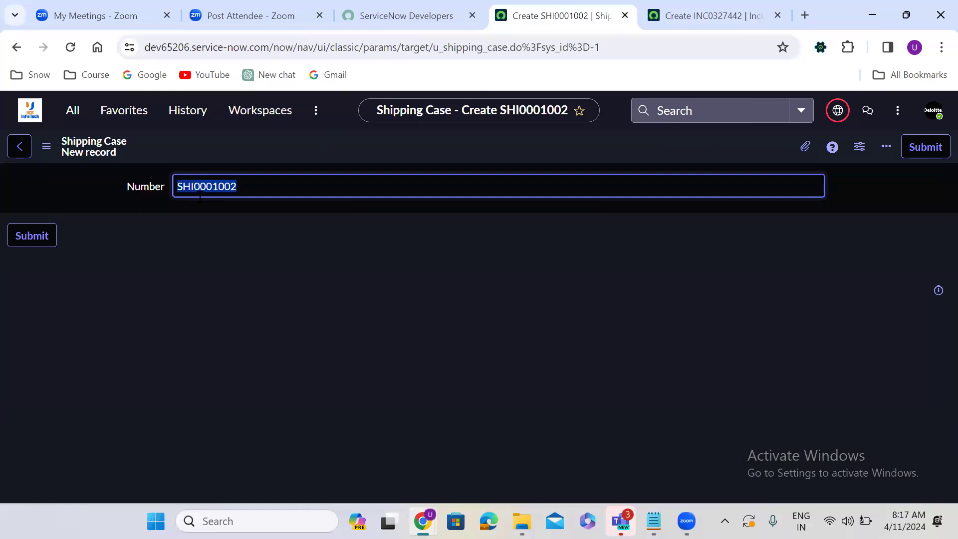
pyautogui.click(18, 47)
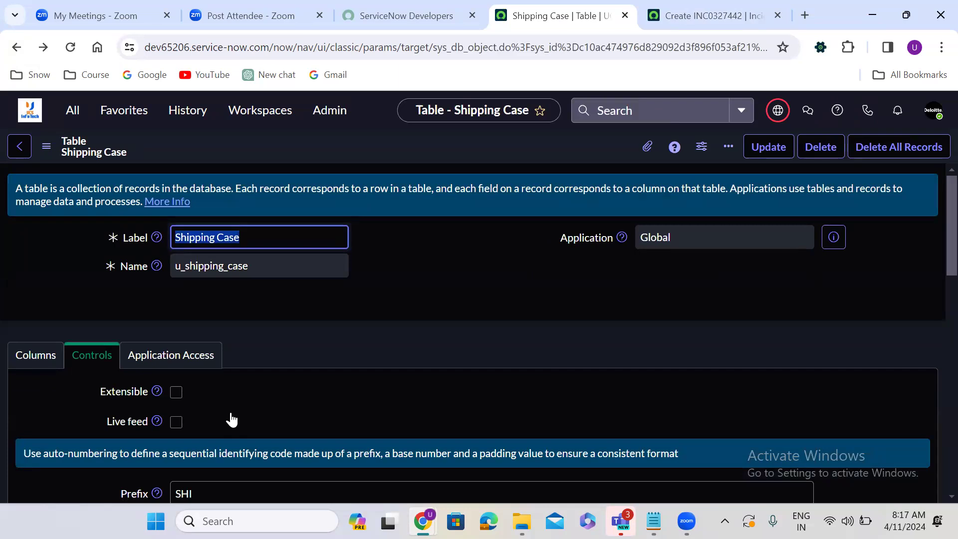
# Step: Switch between the Columns and Controls tabs, ending on the 7-entry column list including sys_created_on
pyautogui.click(50, 357)
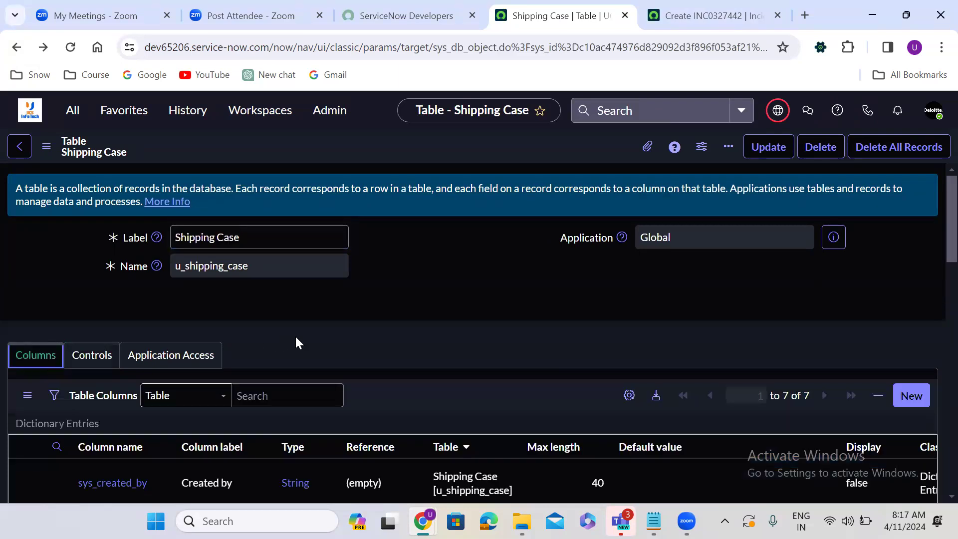
pyautogui.scroll(-3, 296, 343)
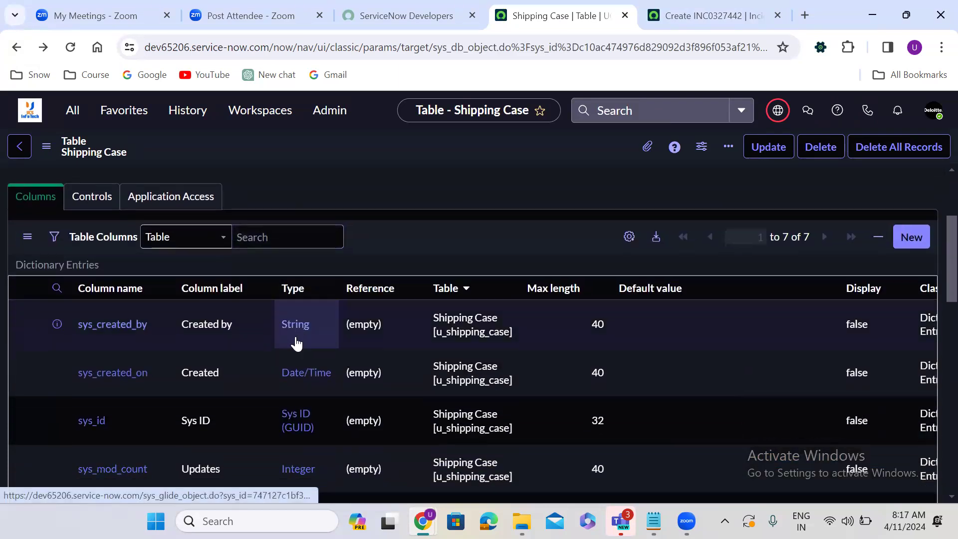
pyautogui.scroll(-5, 296, 343)
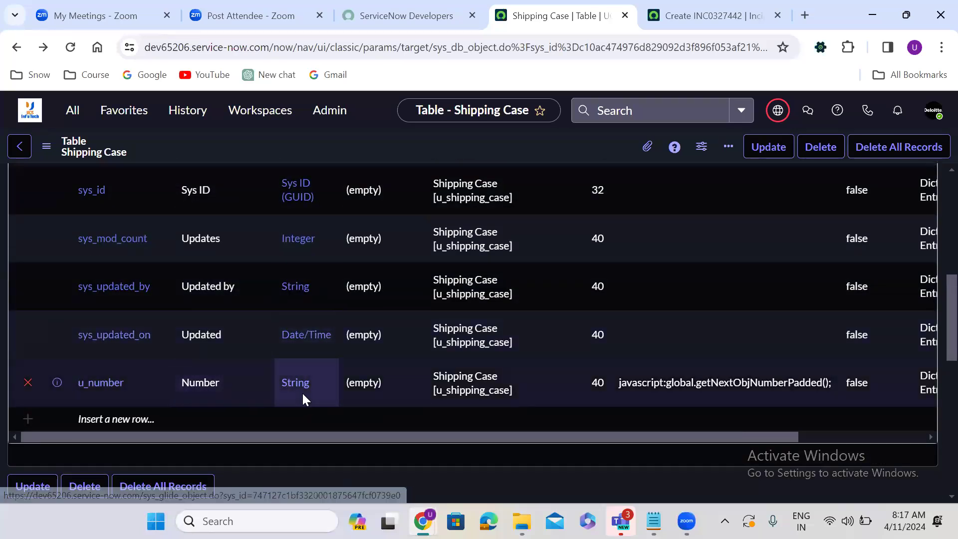
pyautogui.scroll(5, 302, 392)
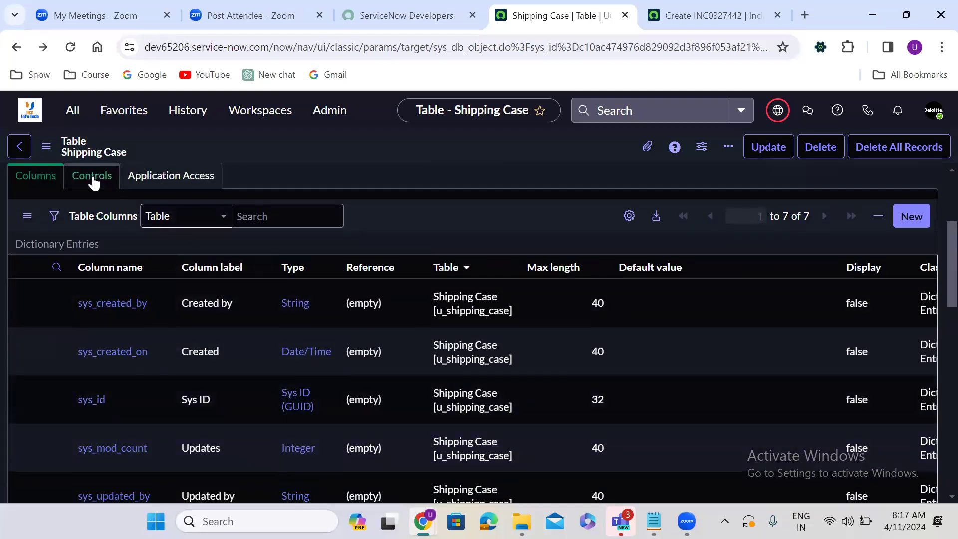
pyautogui.click(92, 176)
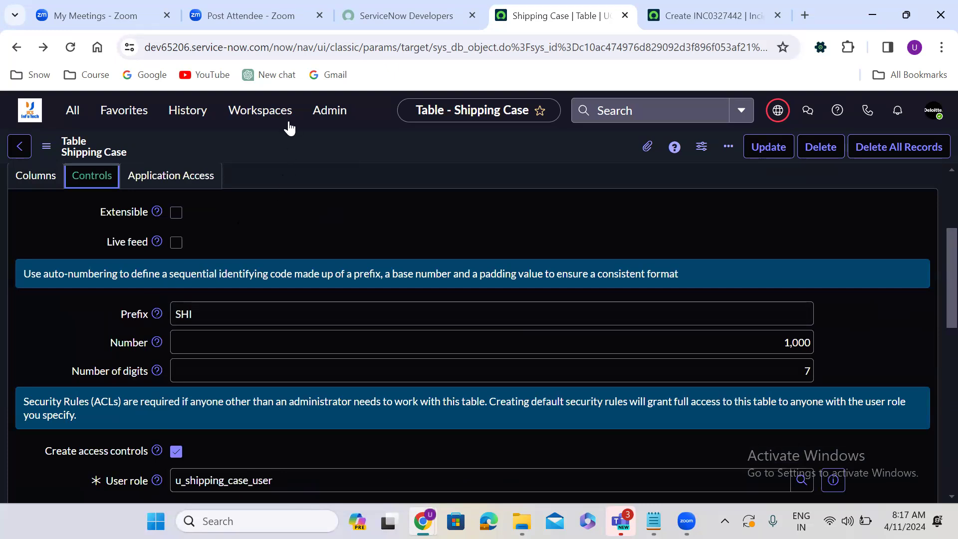
pyautogui.click(34, 180)
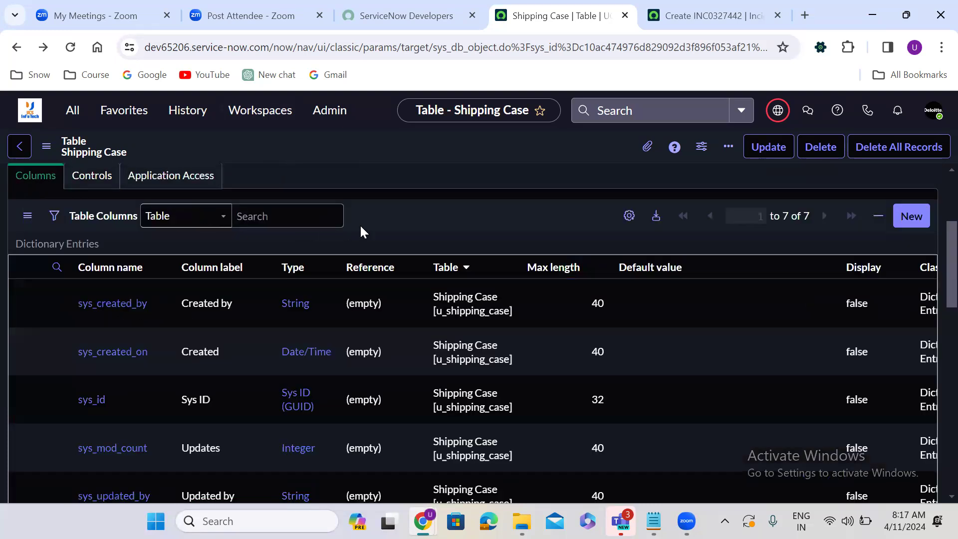
pyautogui.scroll(-1, 360, 226)
pyautogui.scroll(-3, 361, 226)
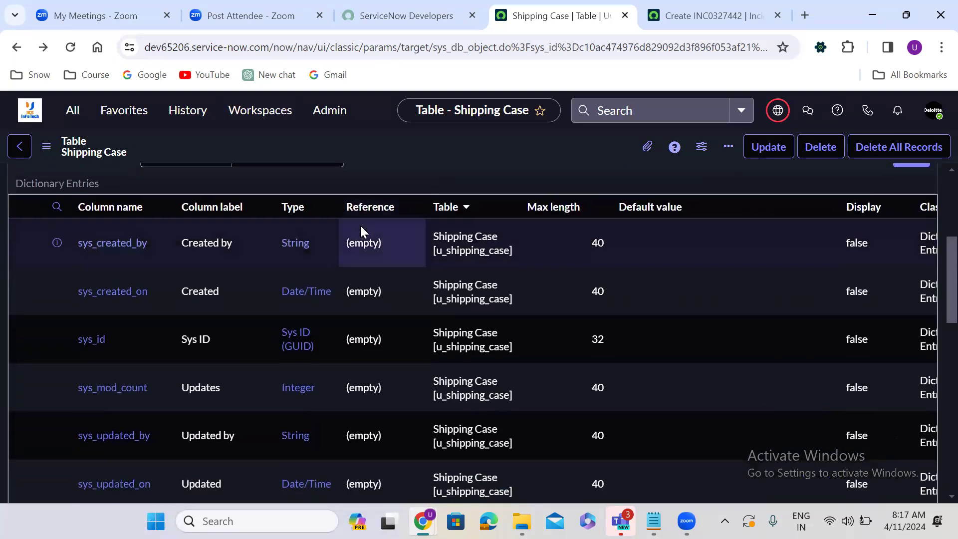
pyautogui.scroll(-2, 360, 224)
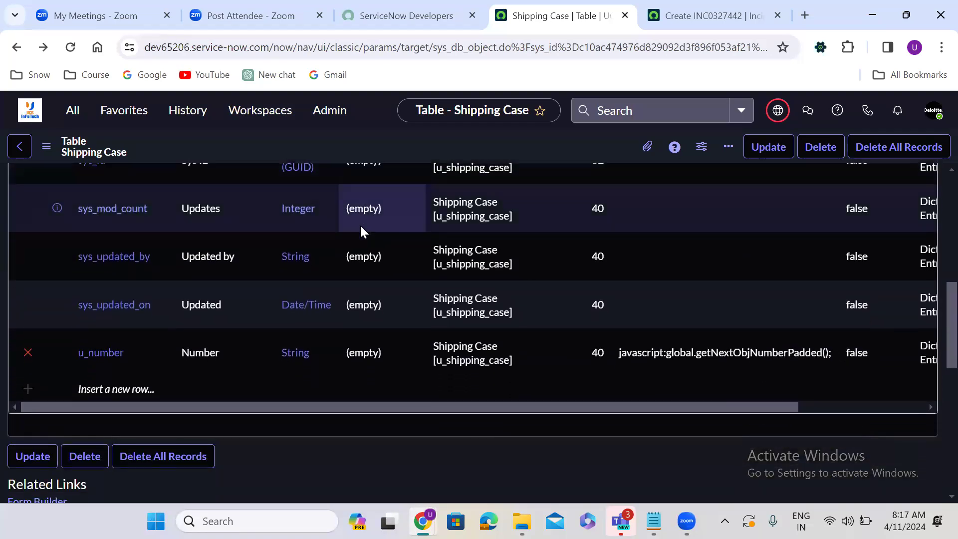
pyautogui.scroll(4, 360, 224)
pyautogui.scroll(2, 361, 224)
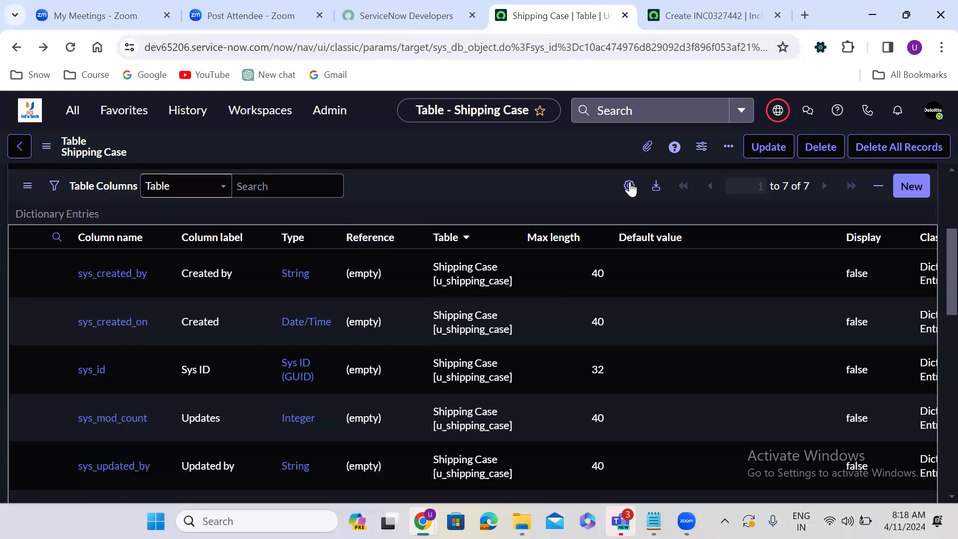
# Step: Start a new Shipping Case column and set its type to Reference
pyautogui.click(913, 184)
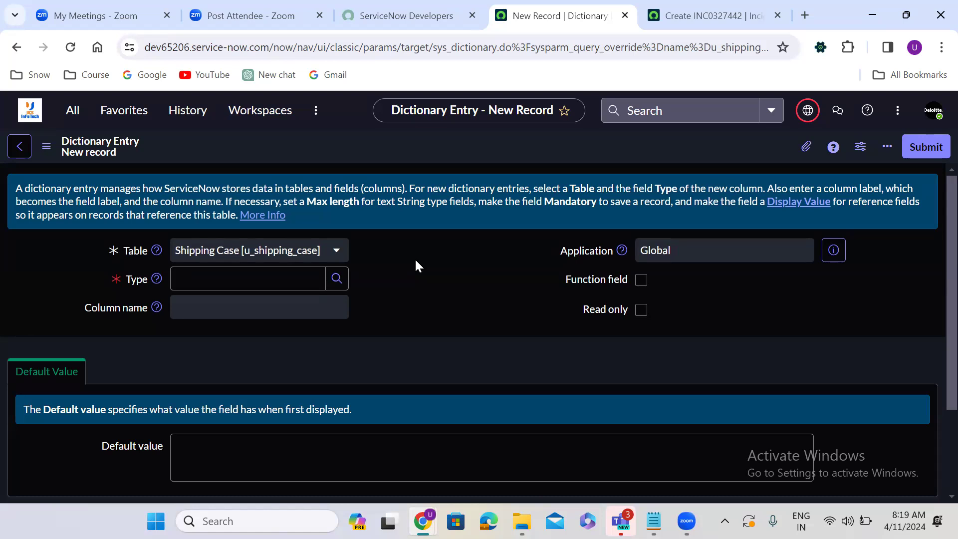
pyautogui.click(206, 285)
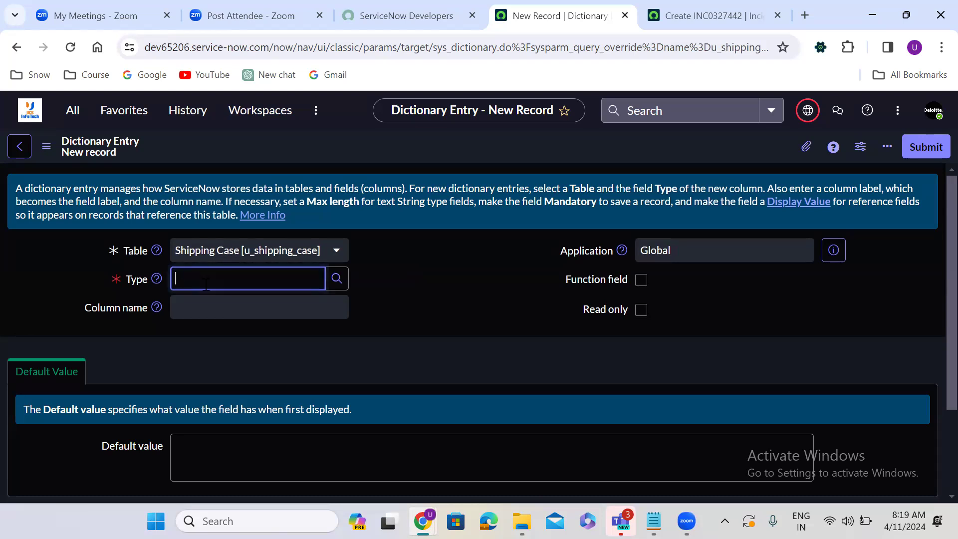
pyautogui.write('refe')
pyautogui.click(213, 303)
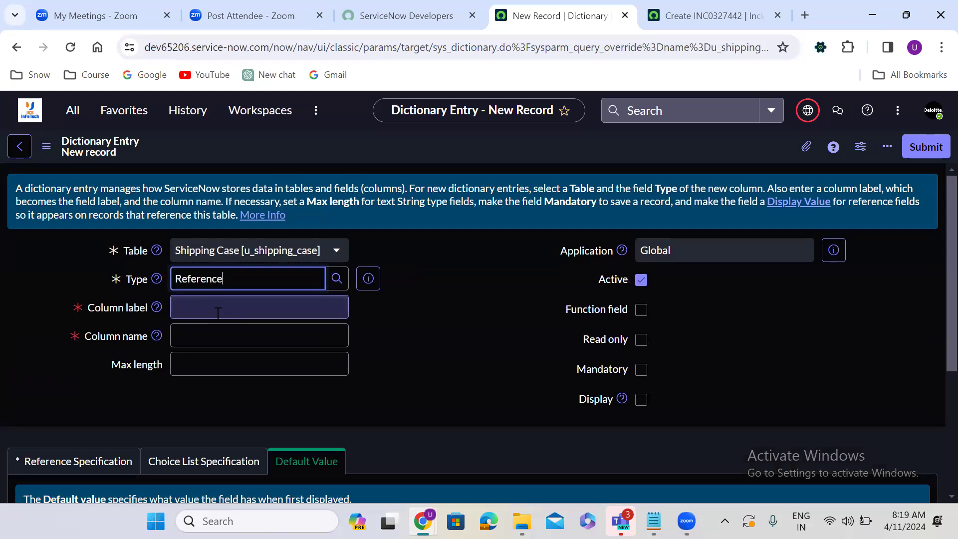
pyautogui.click(363, 299)
# Step: Label the column 'Caller' so its name fills as u_caller, comparing with the Incident's Caller field
pyautogui.click(247, 313)
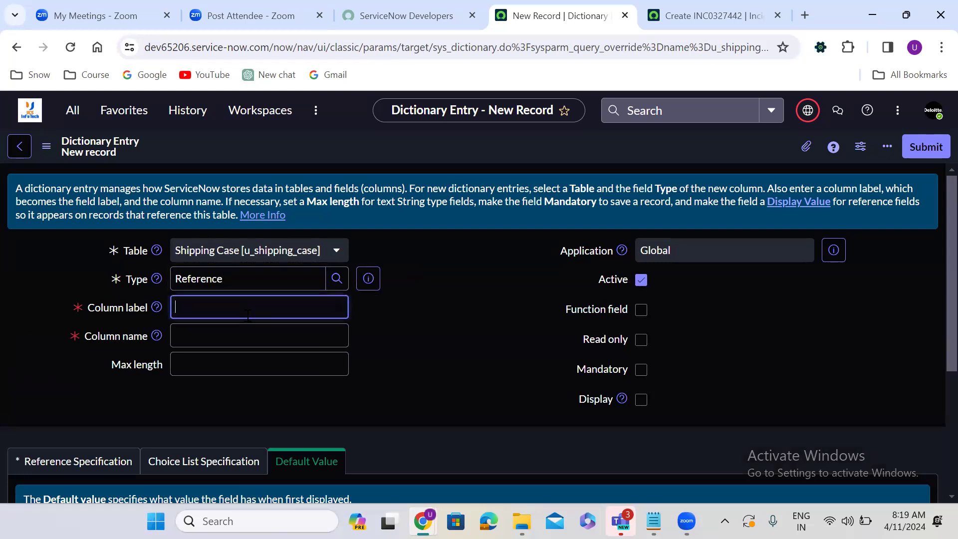
pyautogui.write('Caller')
pyautogui.click(393, 305)
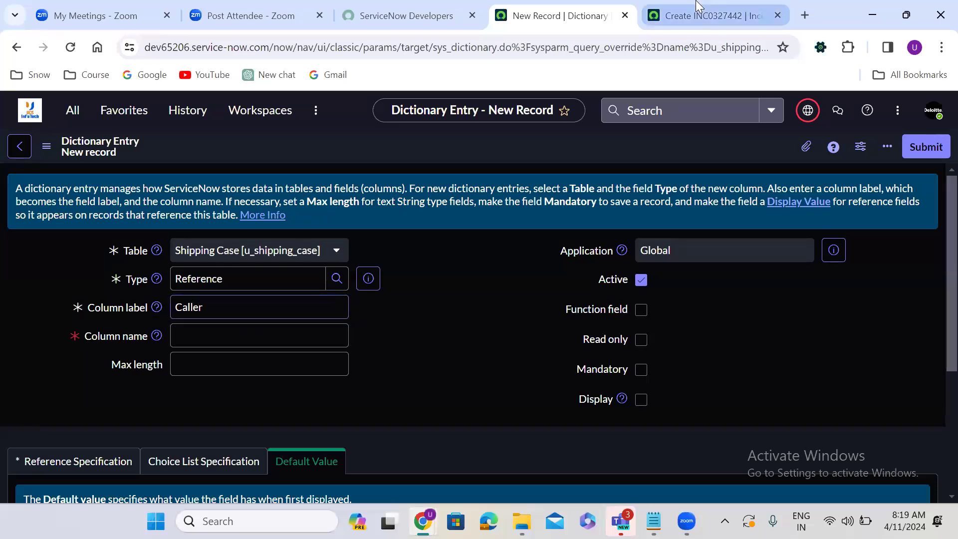
pyautogui.click(714, 16)
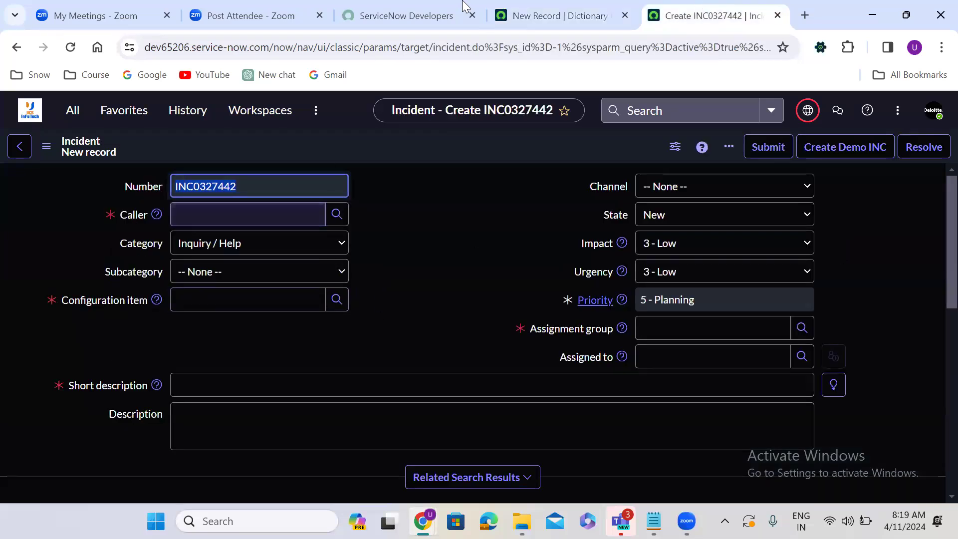
pyautogui.click(554, 15)
pyautogui.click(195, 310)
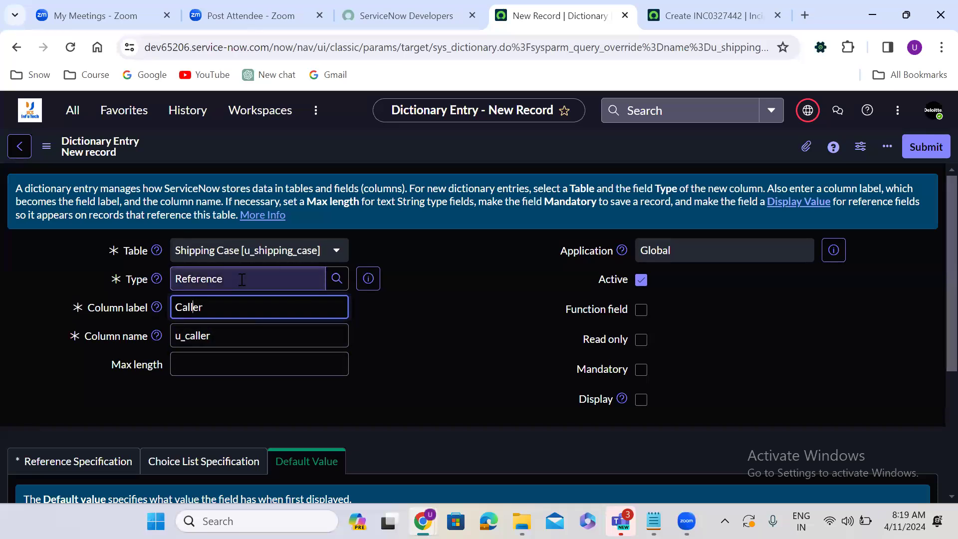
# Step: Set the Caller column's reference to the User (sys_user) table and submit it
pyautogui.click(368, 338)
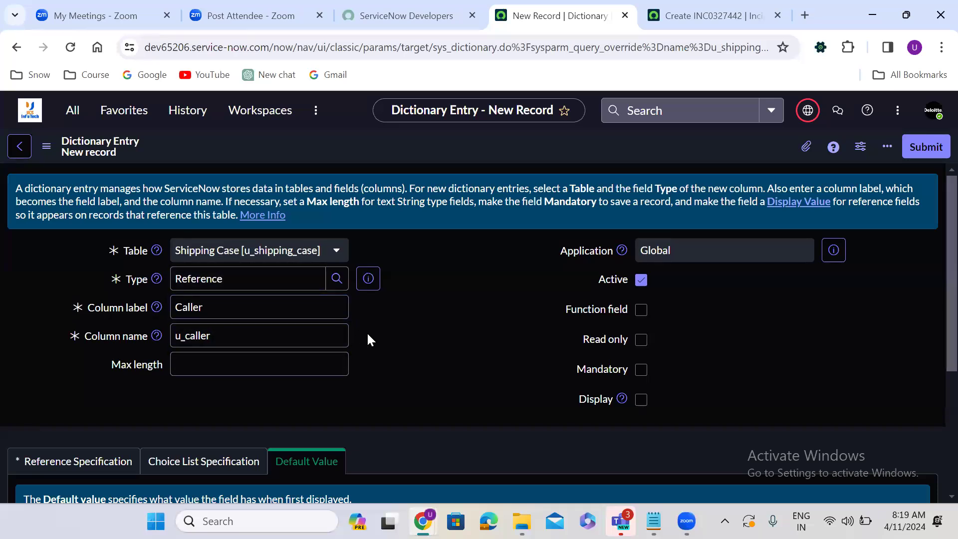
pyautogui.scroll(-1, 370, 339)
pyautogui.scroll(-2, 368, 338)
pyautogui.click(76, 313)
pyautogui.click(208, 385)
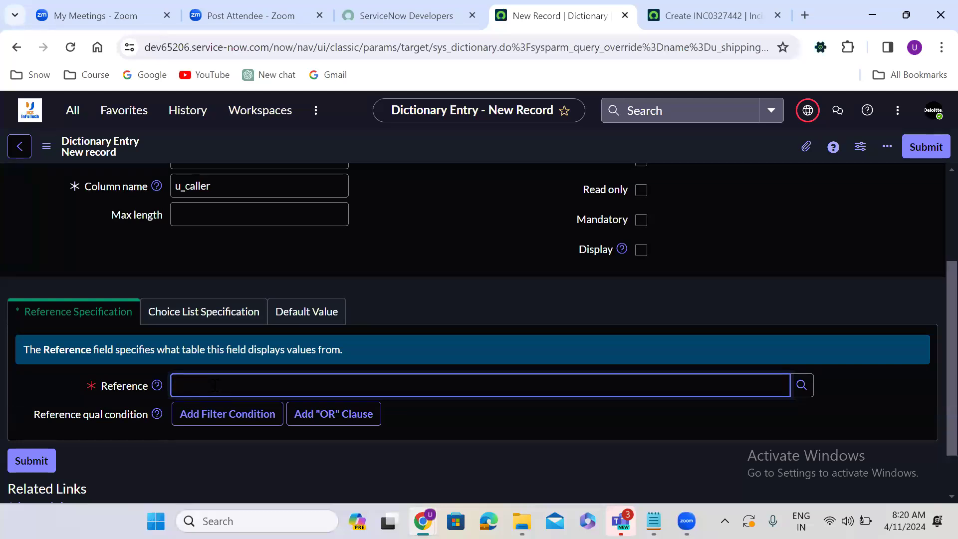
pyautogui.write('user')
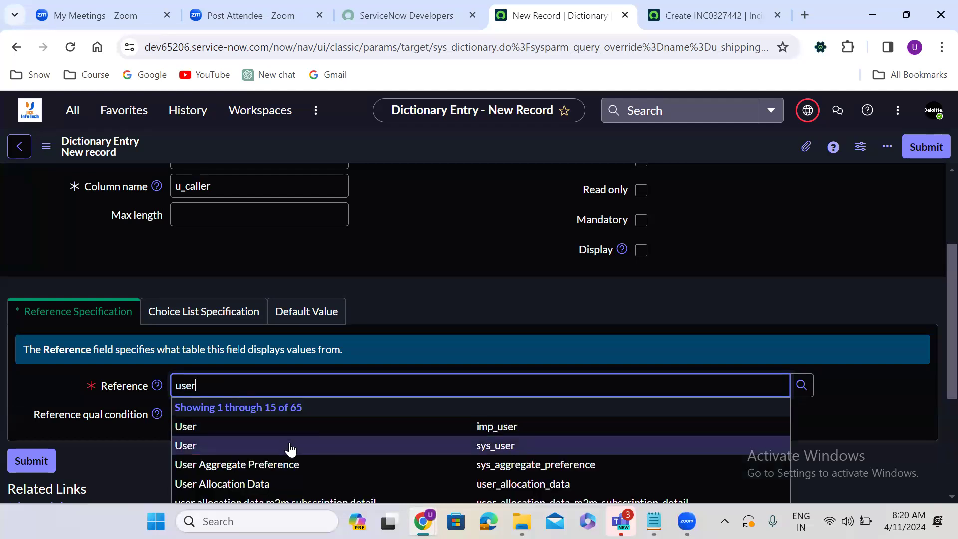
pyautogui.click(291, 447)
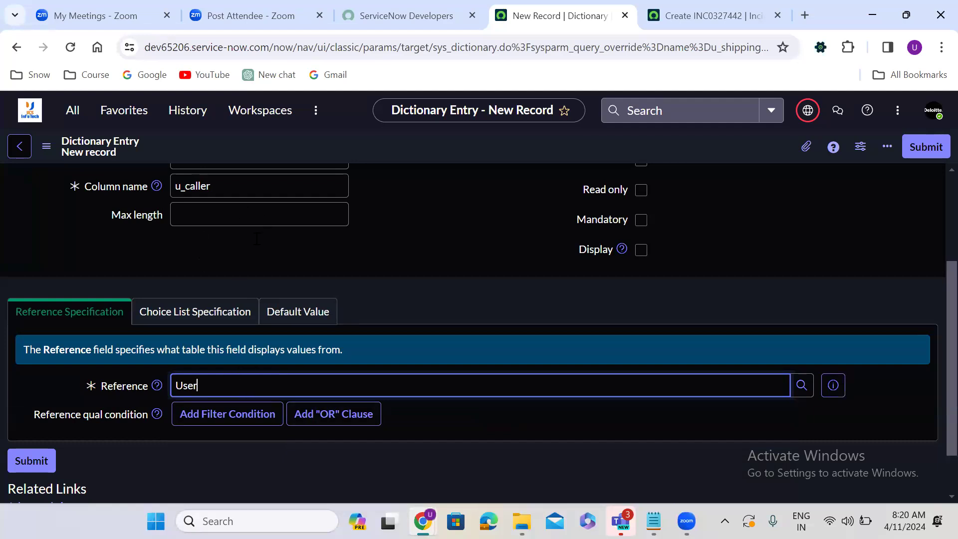
pyautogui.click(928, 146)
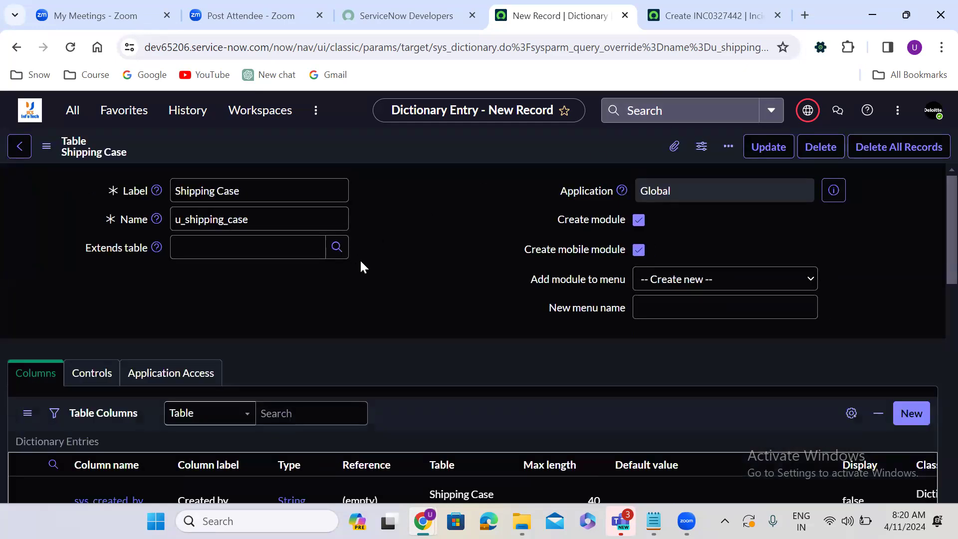
# Step: Scroll the reloaded Shipping Case table record down to its Related Links section
pyautogui.click(371, 260)
pyautogui.scroll(-1, 371, 259)
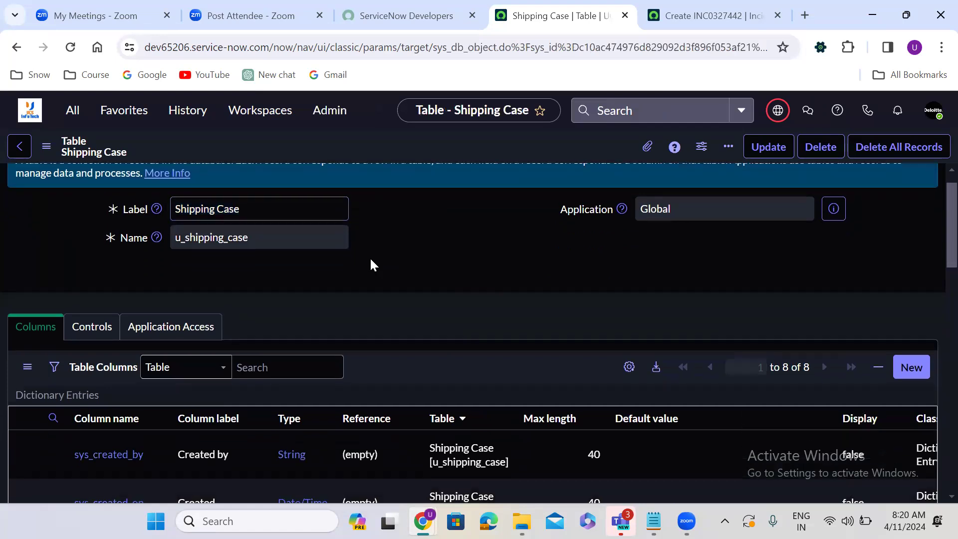
pyautogui.scroll(-15, 370, 259)
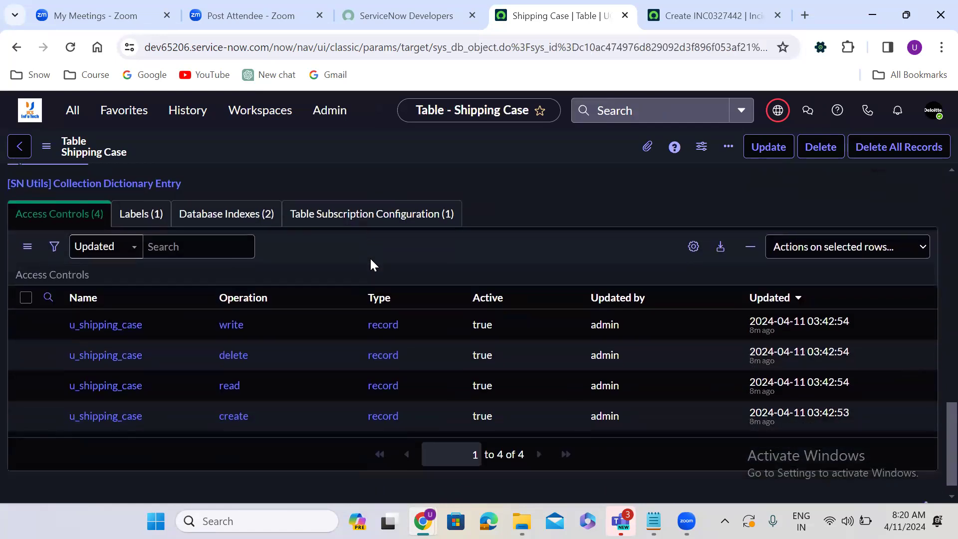
pyautogui.scroll(3, 370, 259)
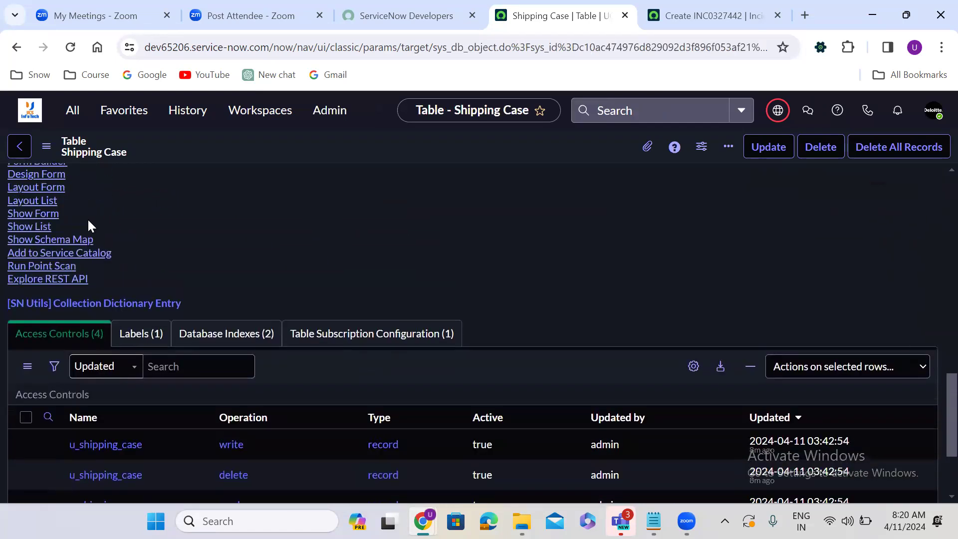
pyautogui.click(40, 214)
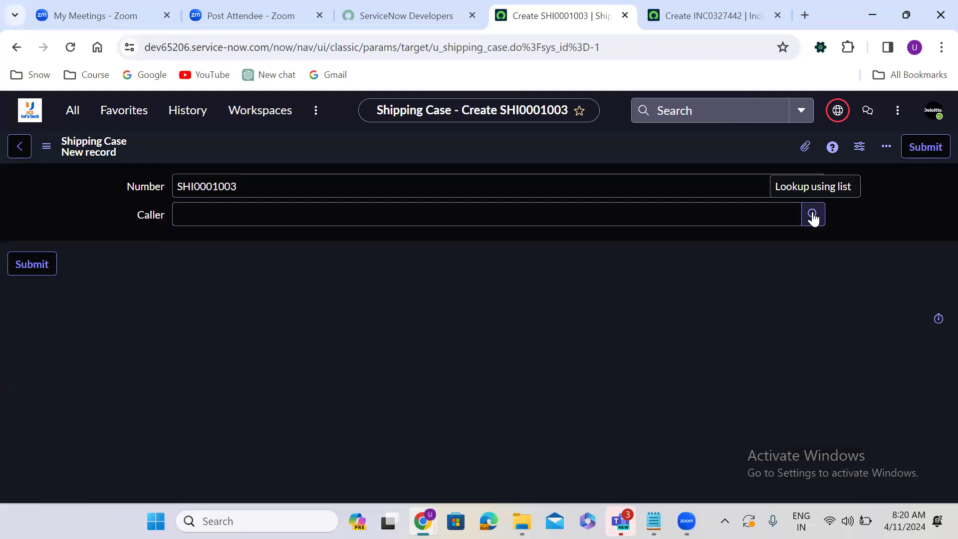
pyautogui.click(537, 213)
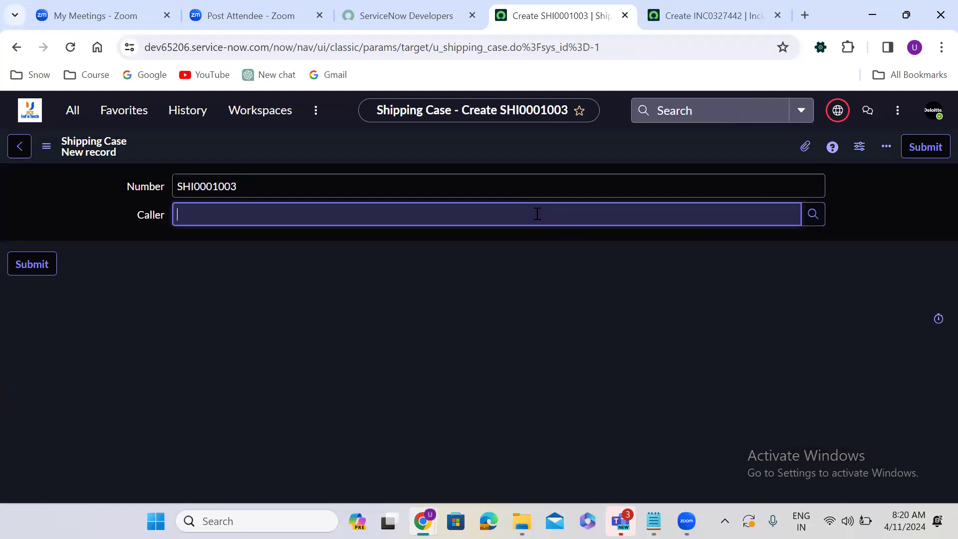
pyautogui.write('kajfkajfjsofjosfj')
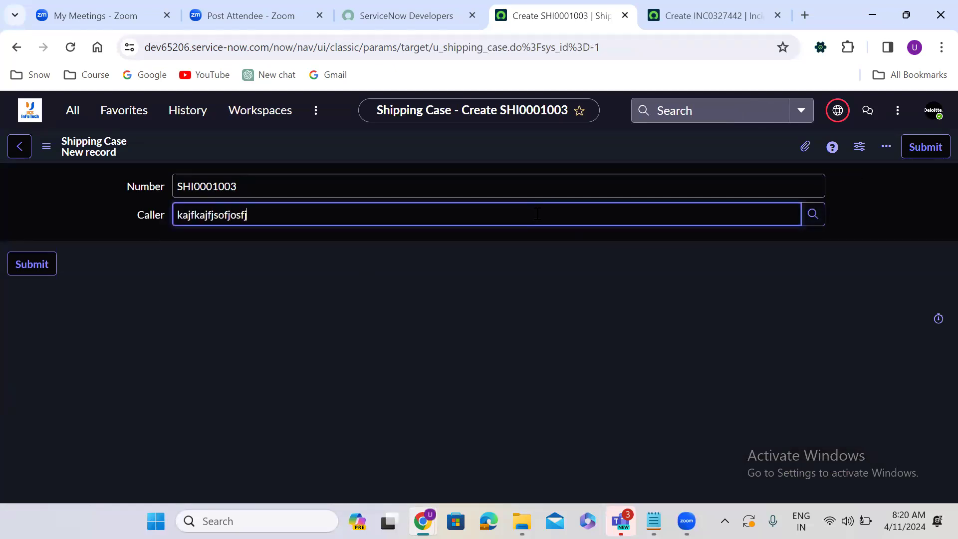
pyautogui.click(487, 283)
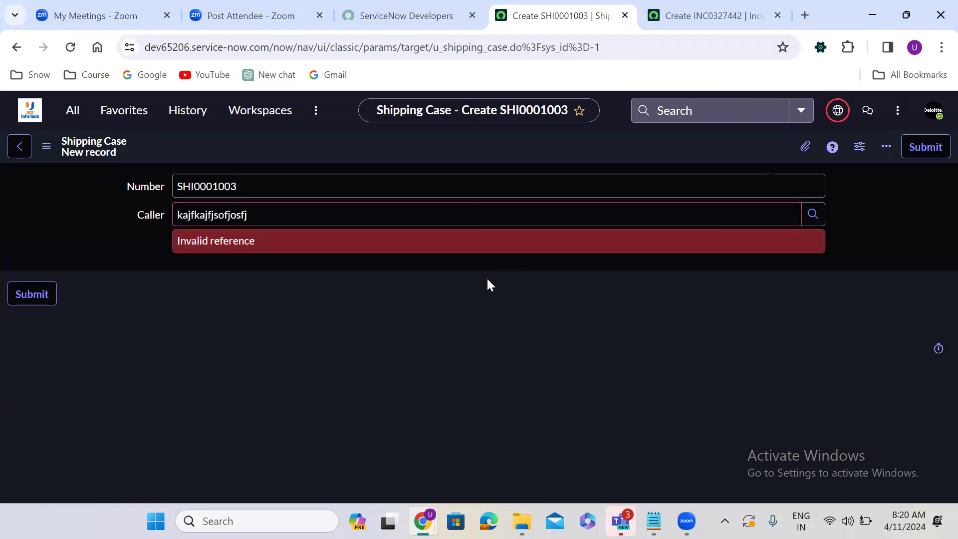
pyautogui.doubleClick(304, 213)
pyautogui.press('BackSpace')
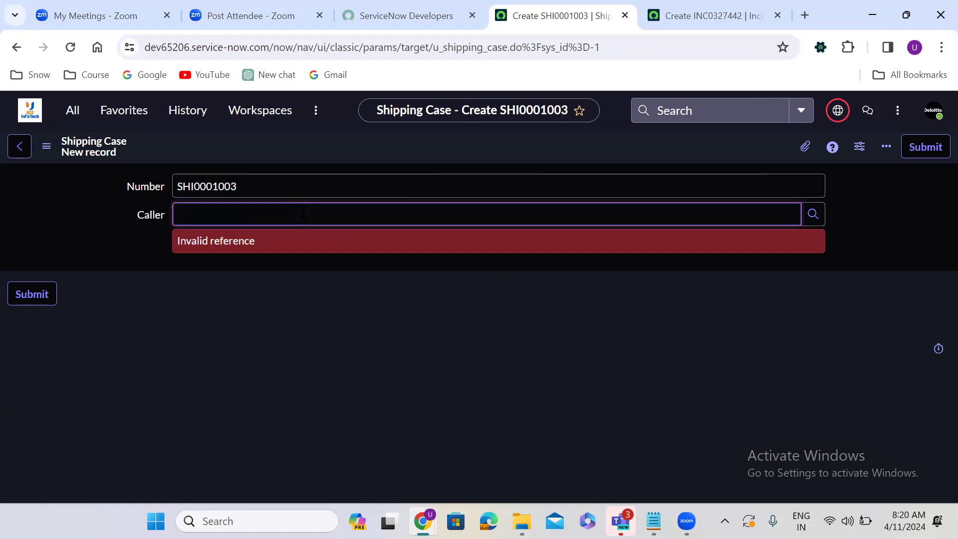
pyautogui.write('a')
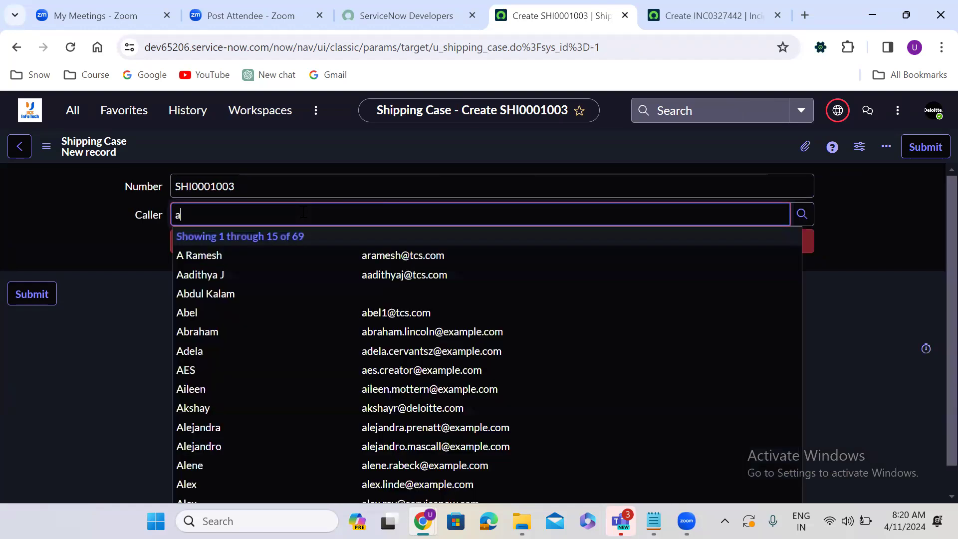
pyautogui.write('vi')
pyautogui.click(251, 255)
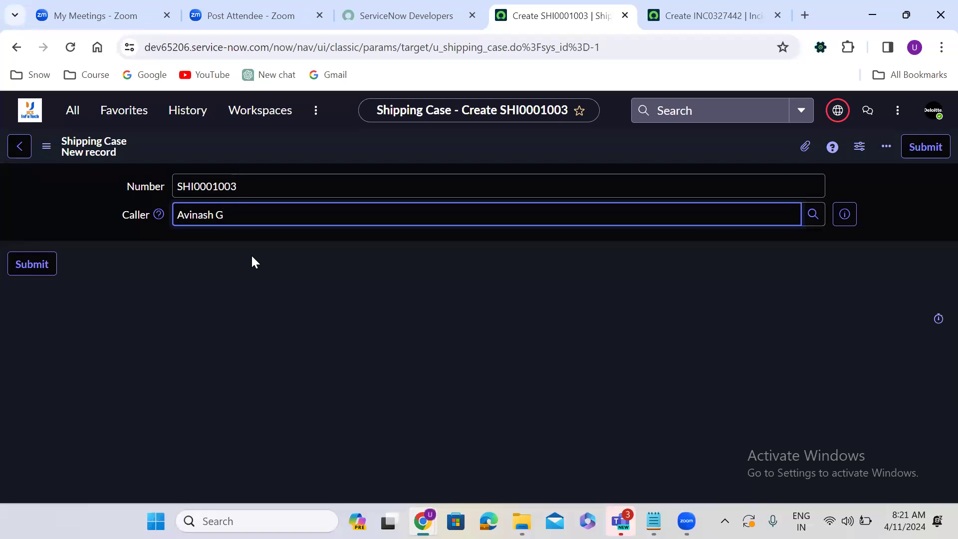
pyautogui.tripleClick(249, 206)
pyautogui.write('uday ki')
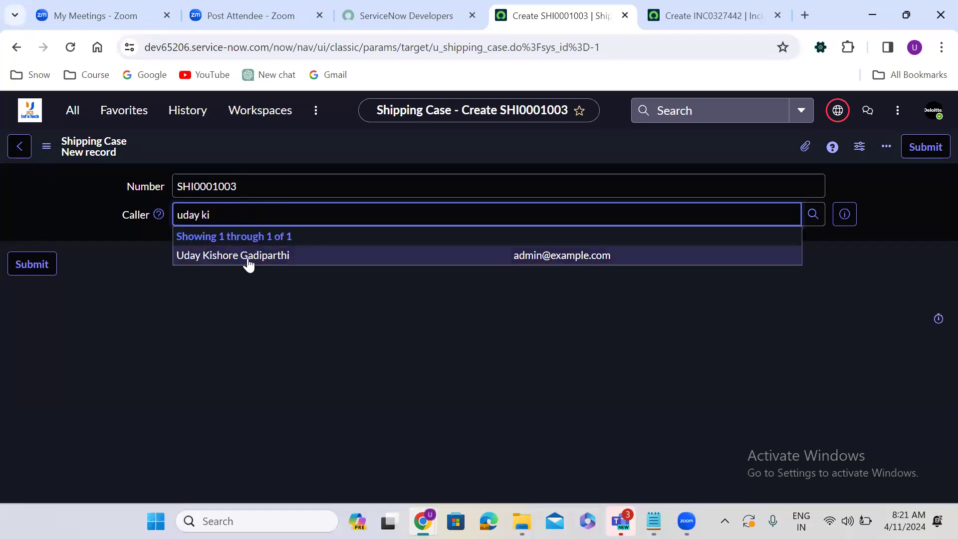
pyautogui.click(248, 257)
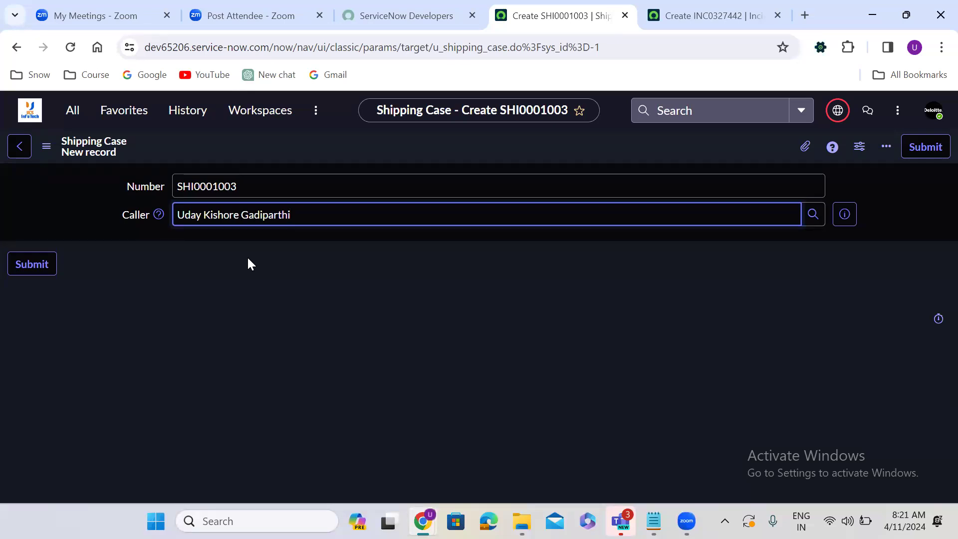
pyautogui.doubleClick(289, 216)
pyautogui.tripleClick(291, 221)
pyautogui.press('BackSpace')
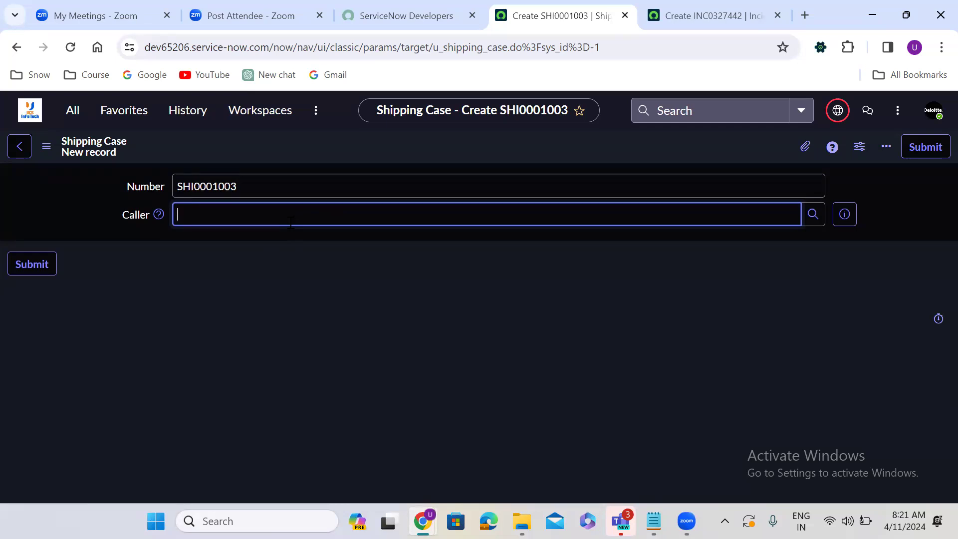
pyautogui.write('Konidela Chiranjeevi')
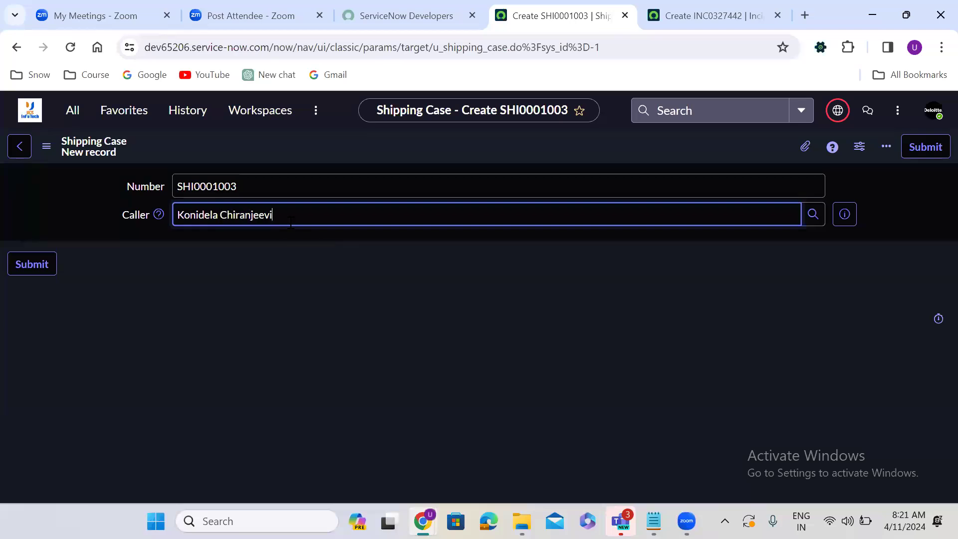
pyautogui.click(340, 289)
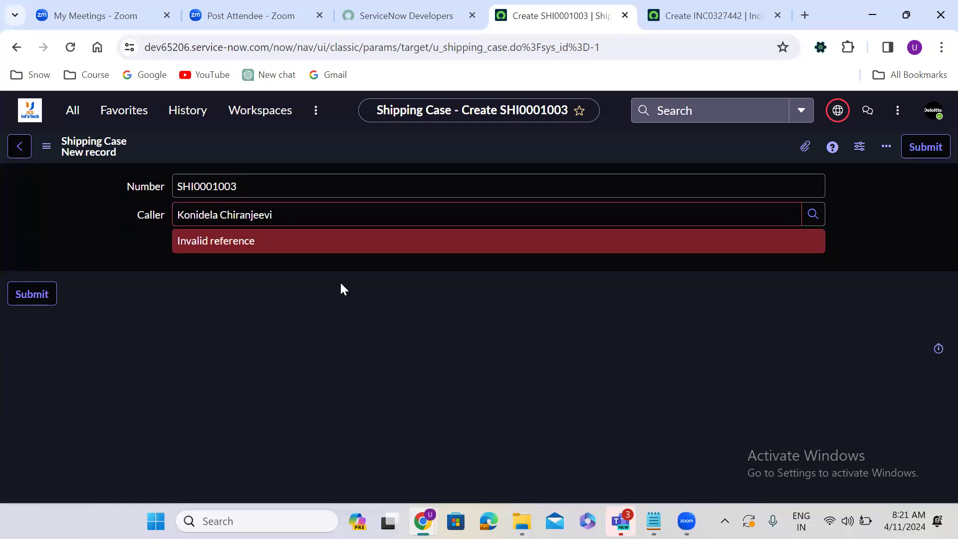
pyautogui.tripleClick(274, 218)
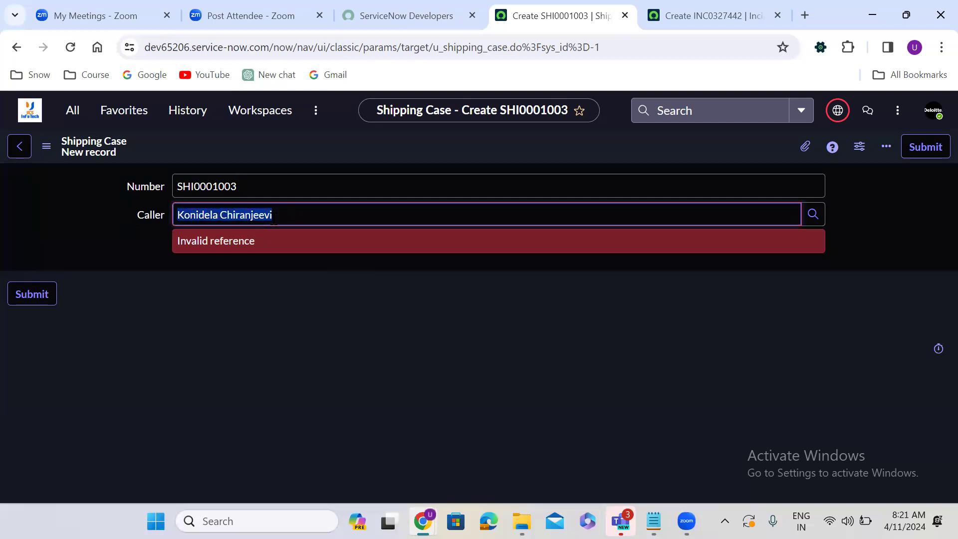
pyautogui.press('BackSpace')
pyautogui.click(216, 294)
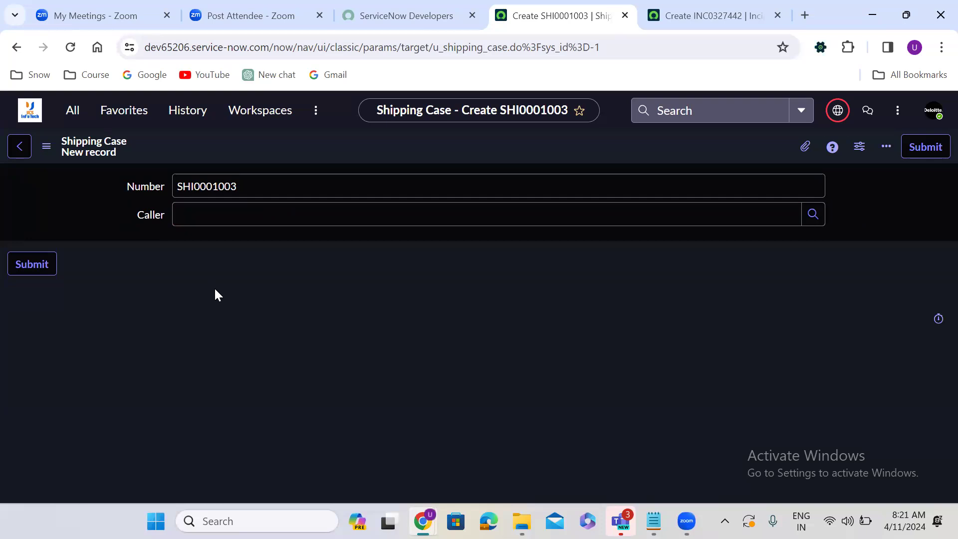
# Step: Try the Caller user lookup on the new record, then go back to the Shipping Case table definition
pyautogui.click(750, 216)
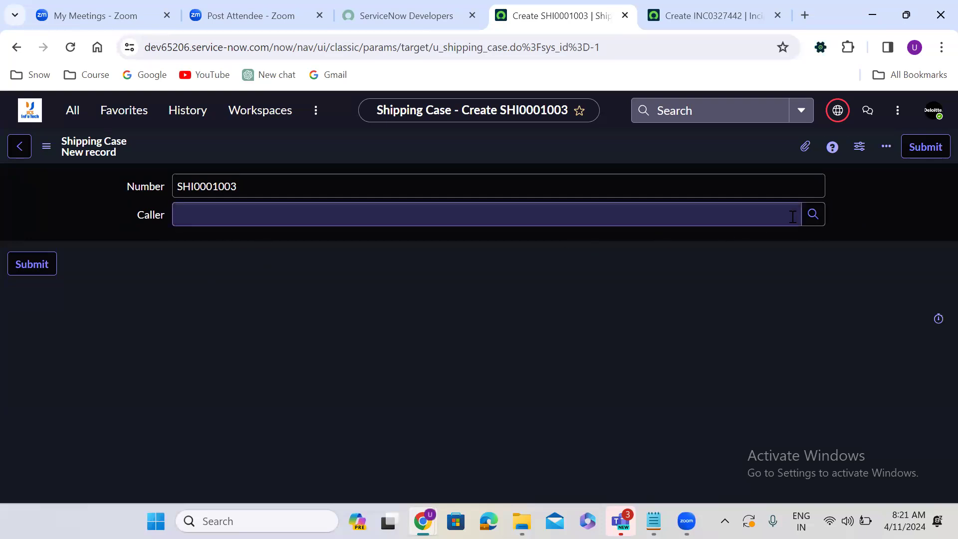
pyautogui.click(819, 214)
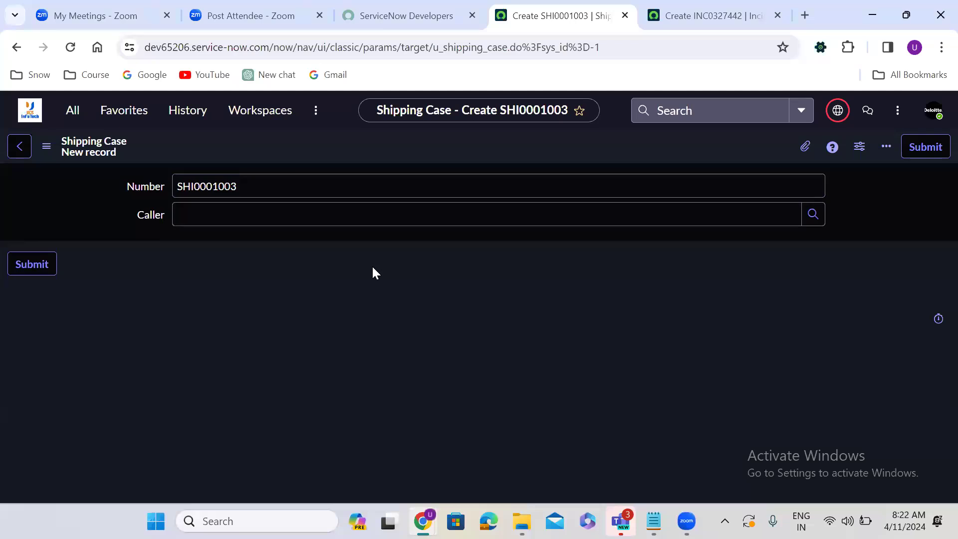
pyautogui.click(740, 220)
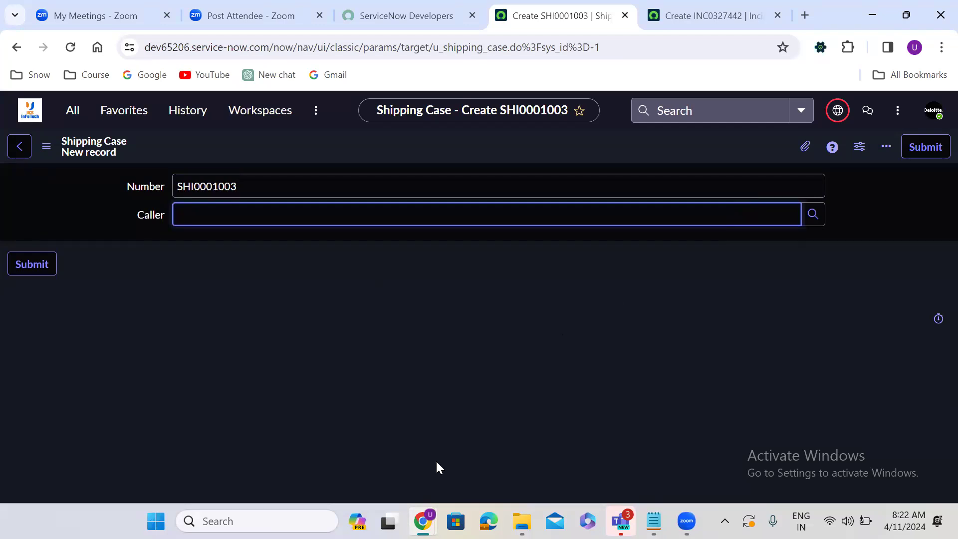
pyautogui.click(357, 480)
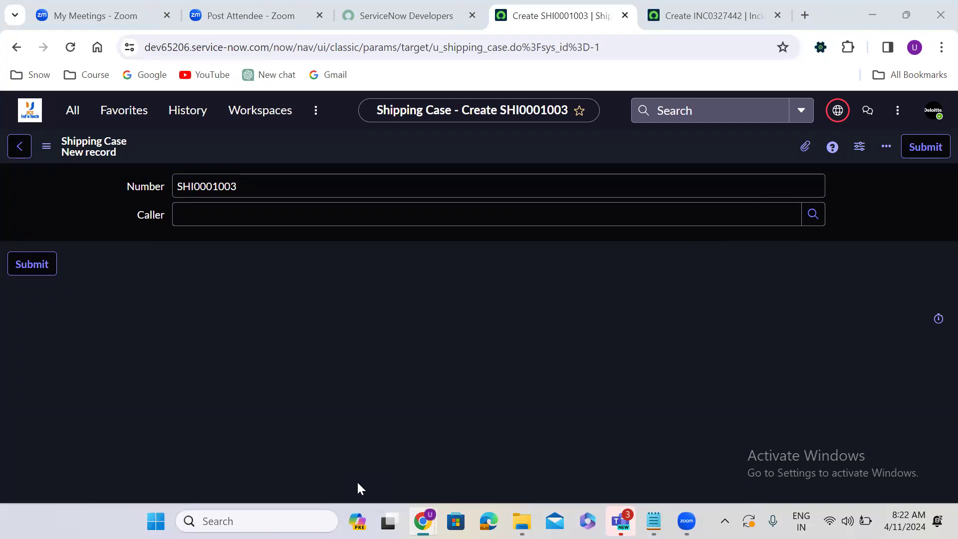
pyautogui.click(362, 430)
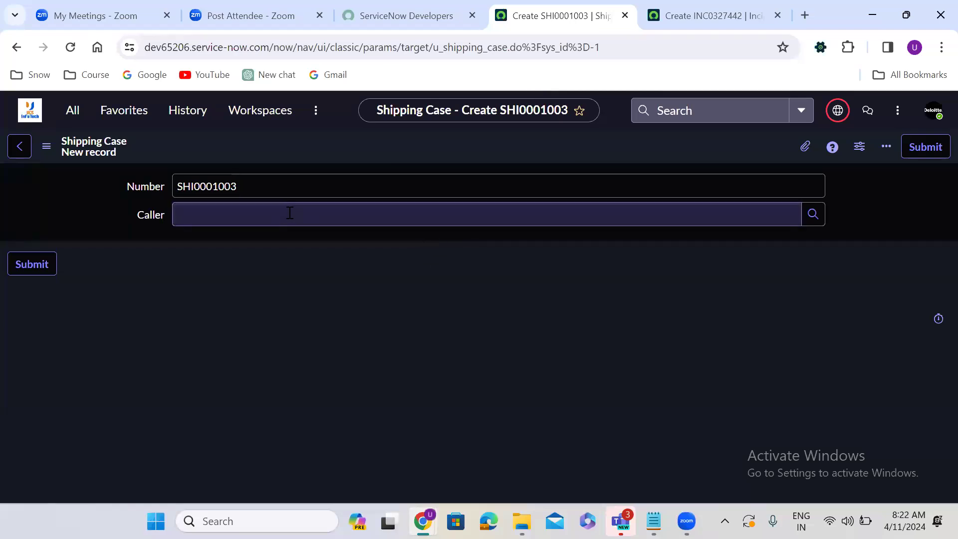
pyautogui.click(17, 49)
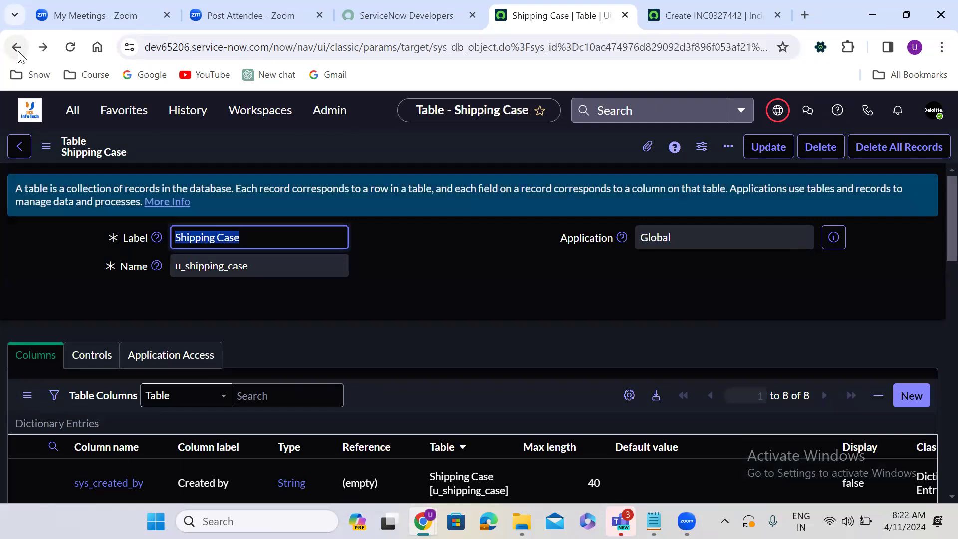
# Step: Review the Shipping Case Columns list and start a new Dictionary Entry column
pyautogui.click(351, 323)
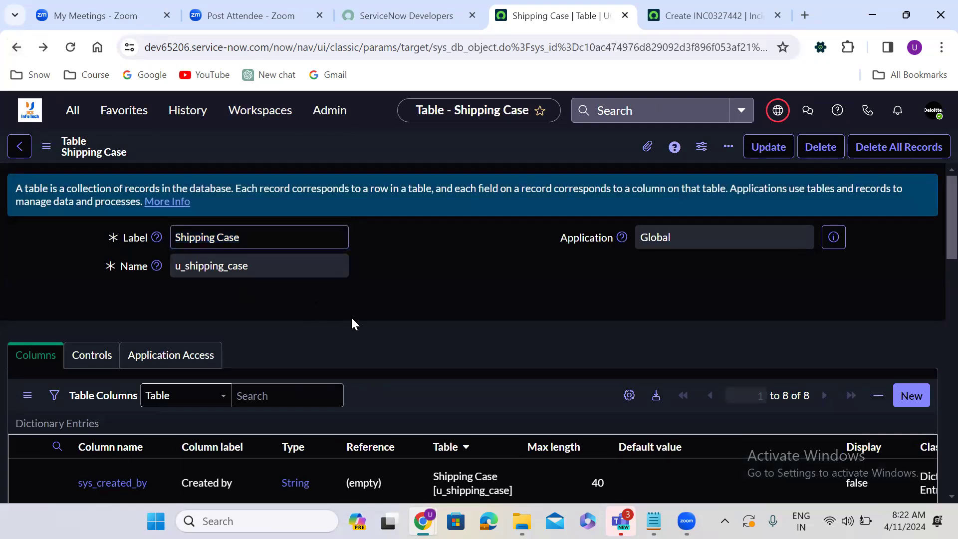
pyautogui.scroll(-4, 352, 319)
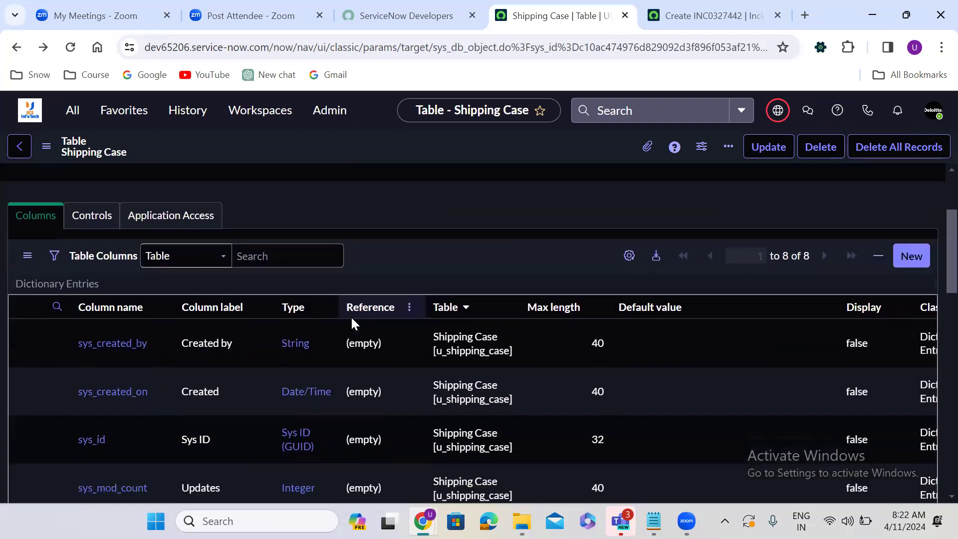
pyautogui.scroll(-3, 351, 318)
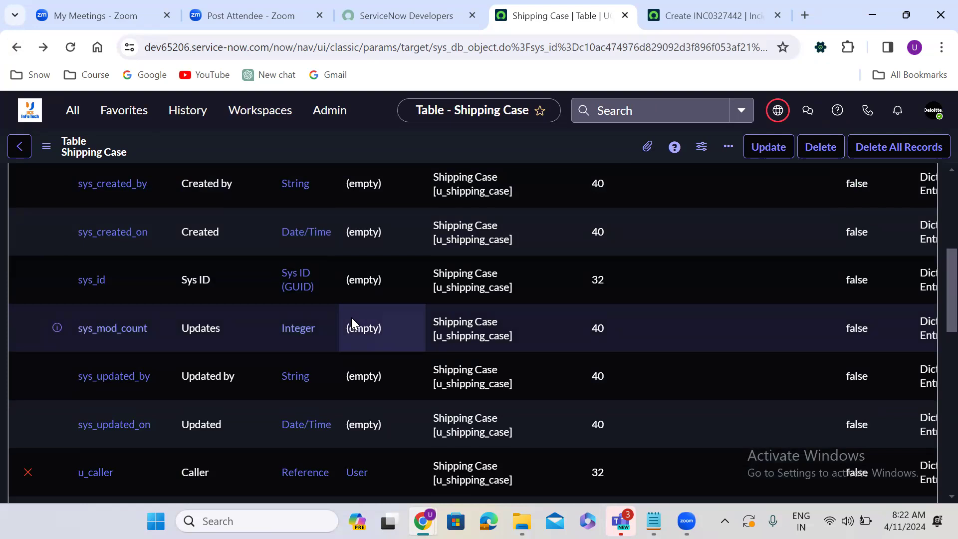
pyautogui.scroll(-8, 352, 317)
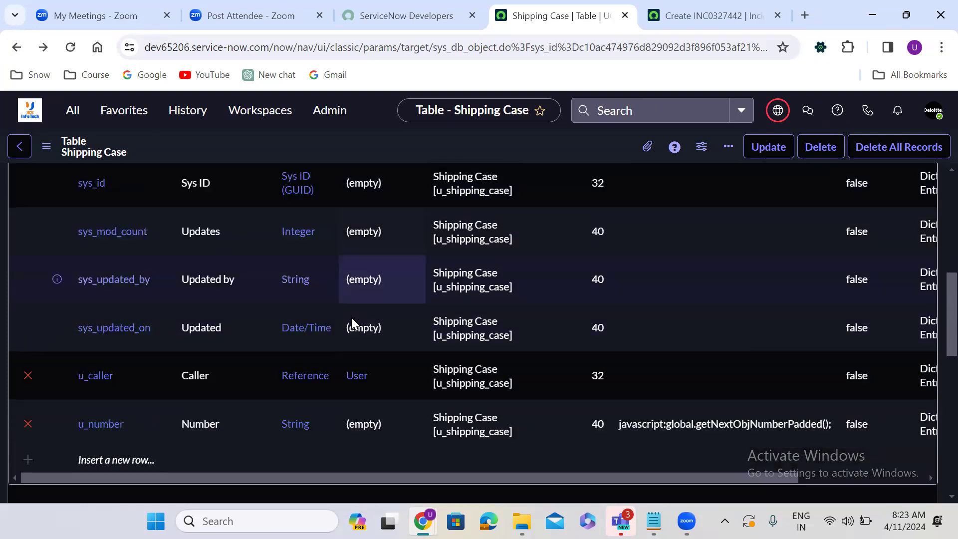
pyautogui.scroll(10, 353, 323)
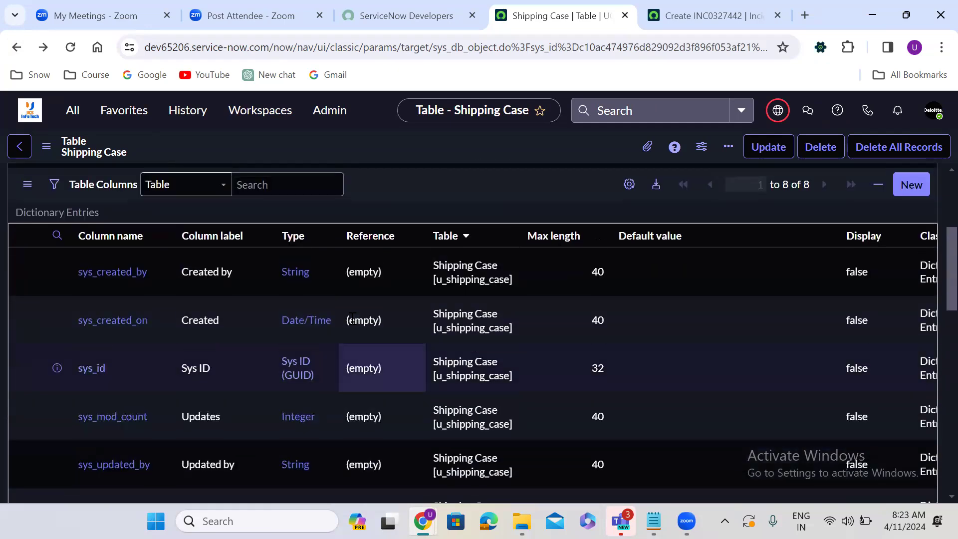
pyautogui.scroll(-1, 351, 323)
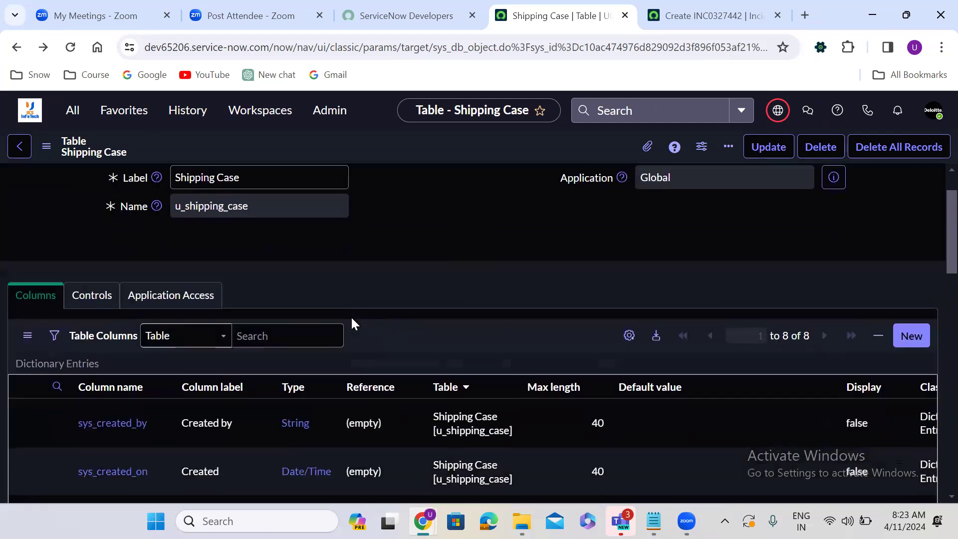
pyautogui.click(909, 338)
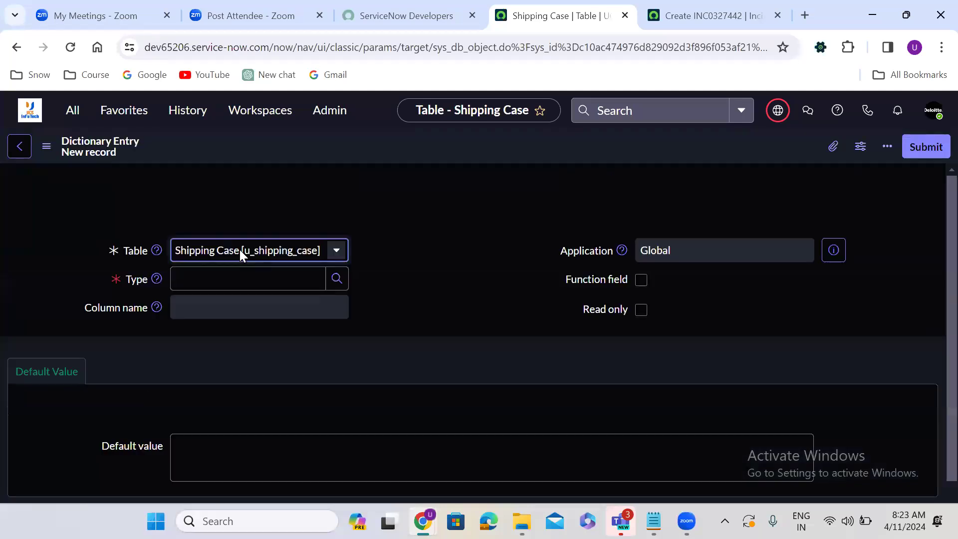
# Step: Make the new column a Reference type labelled 'Configuration Item'
pyautogui.click(243, 276)
pyautogui.write('refe')
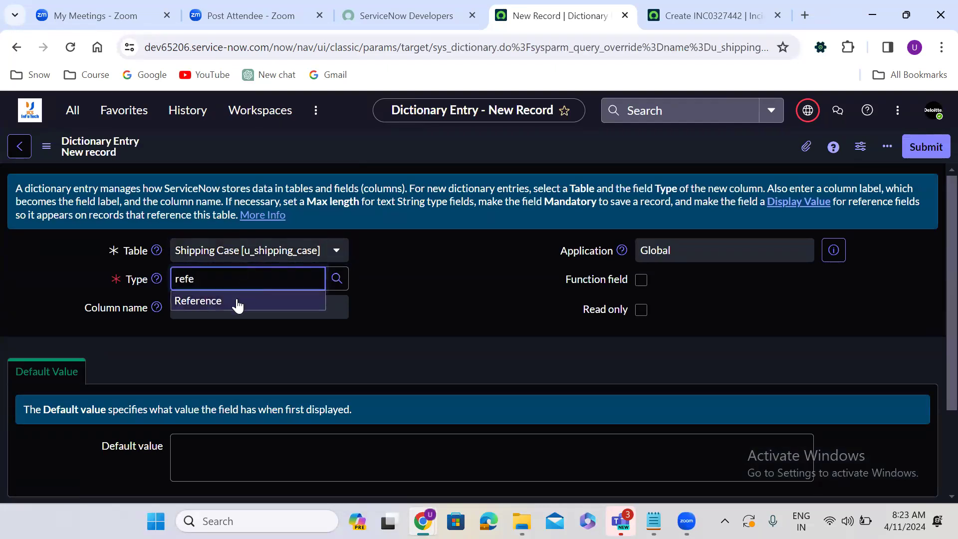
pyautogui.click(234, 302)
pyautogui.click(221, 308)
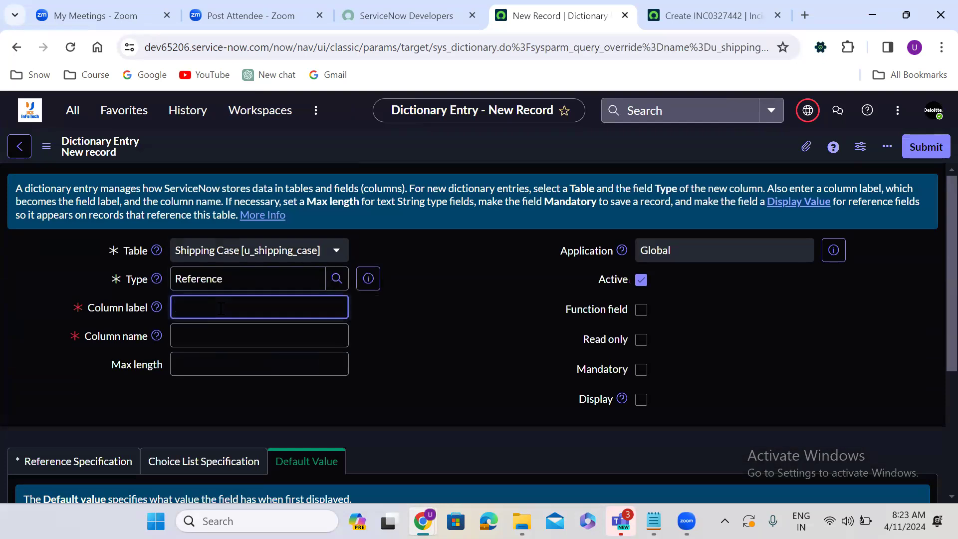
pyautogui.write('Configuration Item')
pyautogui.click(392, 355)
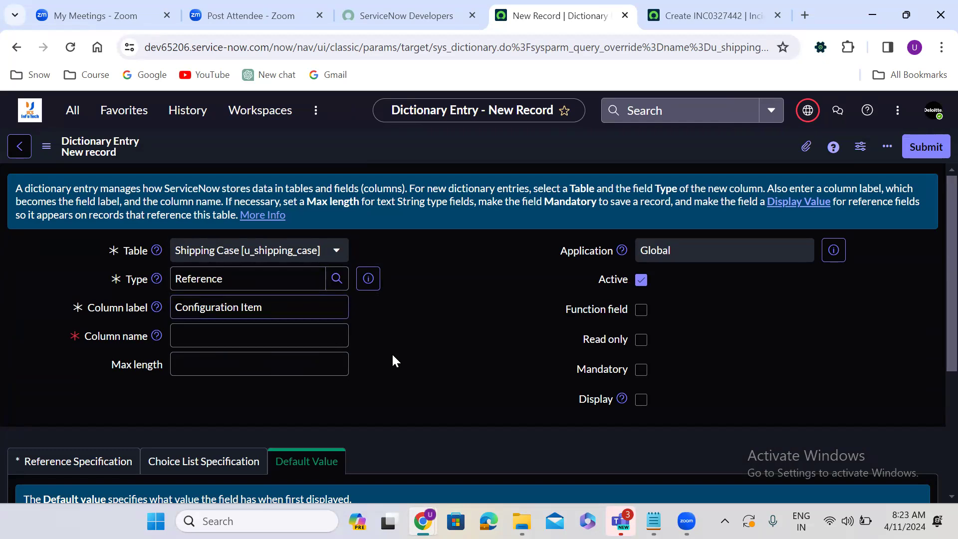
# Step: Set the column's reference table to Configuration Item [cmdb_ci] and submit the entry
pyautogui.scroll(-4, 392, 352)
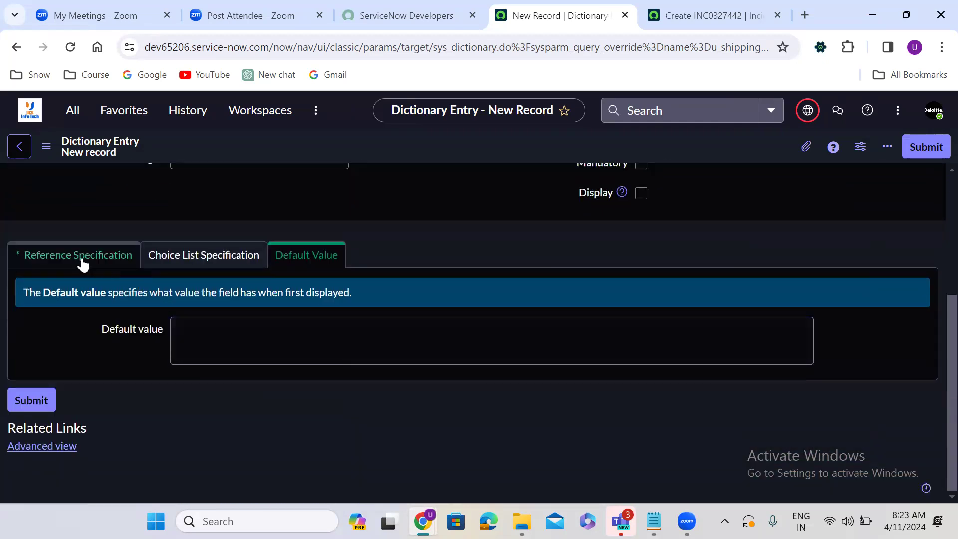
pyautogui.click(81, 263)
pyautogui.click(238, 326)
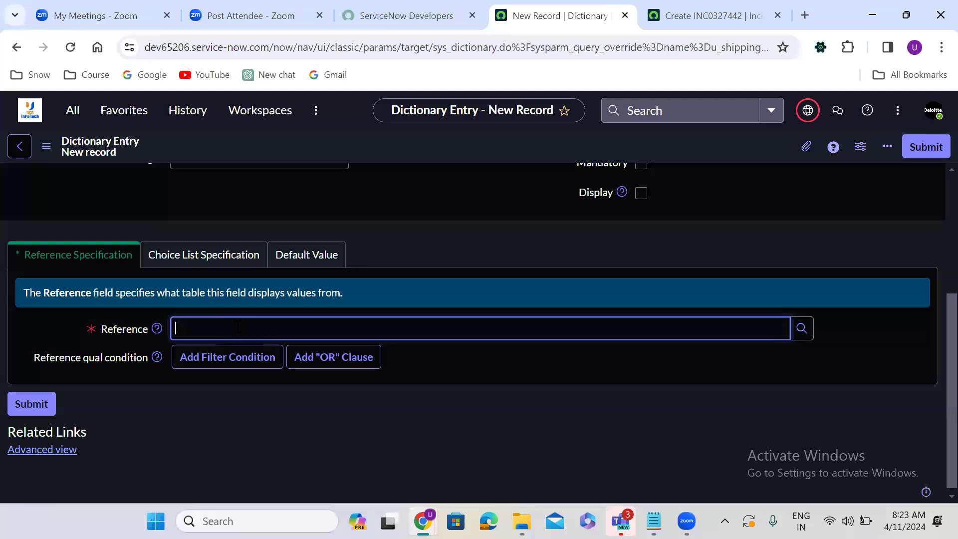
pyautogui.write('configuration')
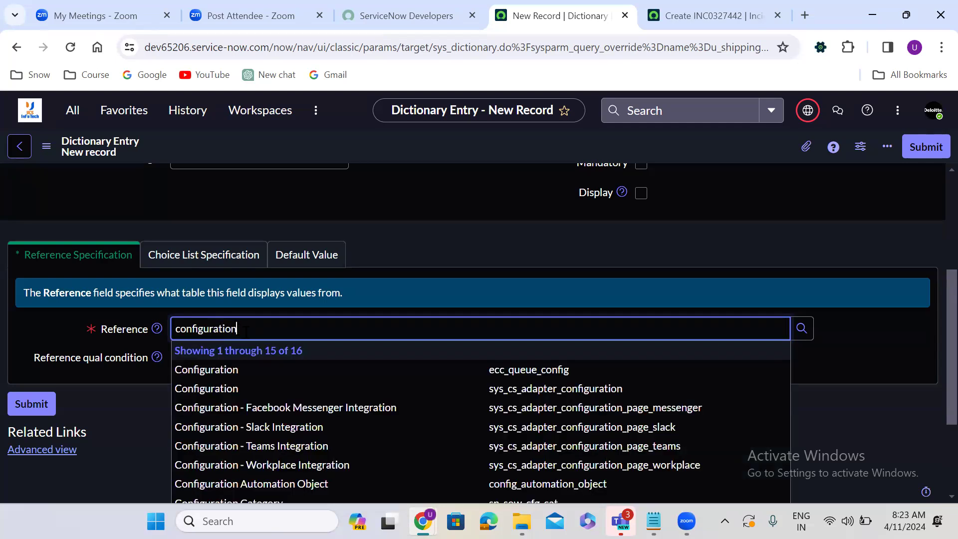
pyautogui.write(' item')
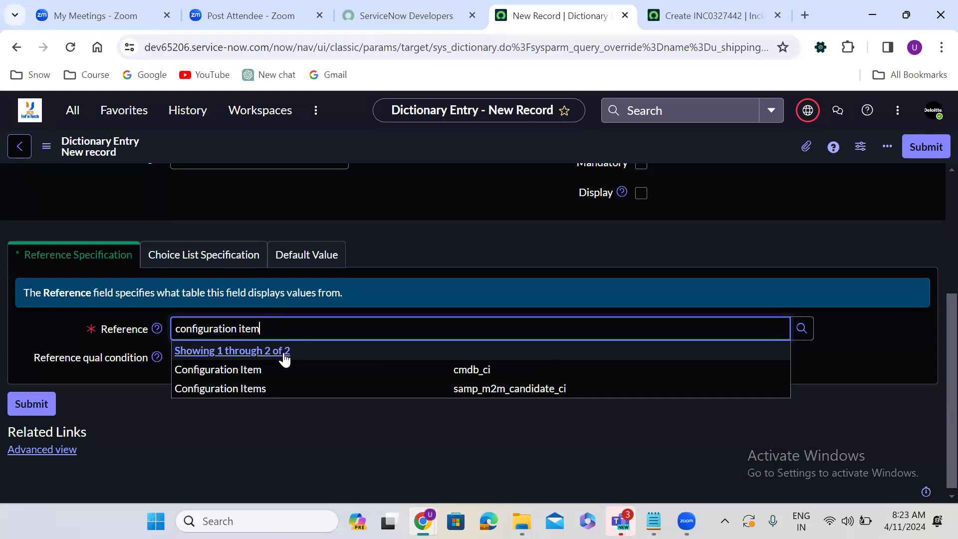
pyautogui.click(373, 370)
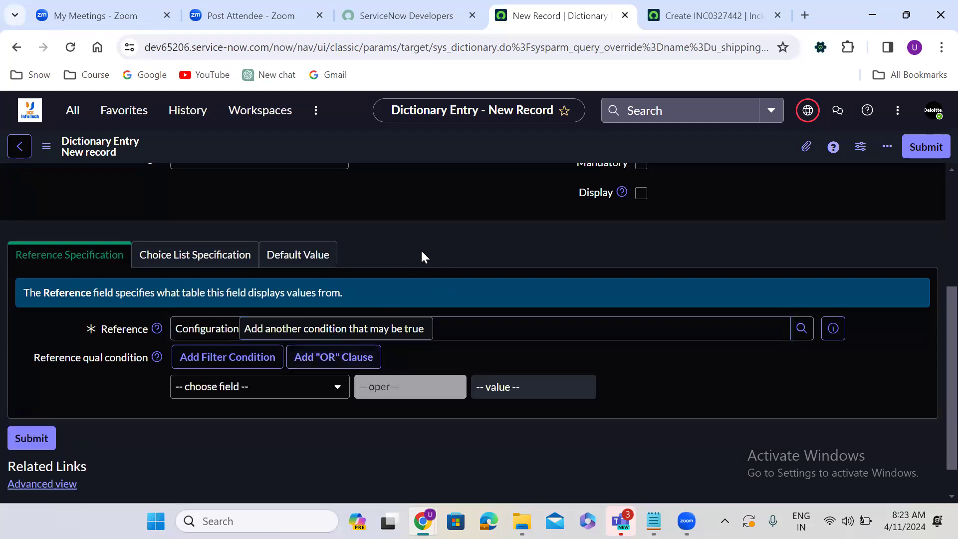
pyautogui.scroll(4, 404, 255)
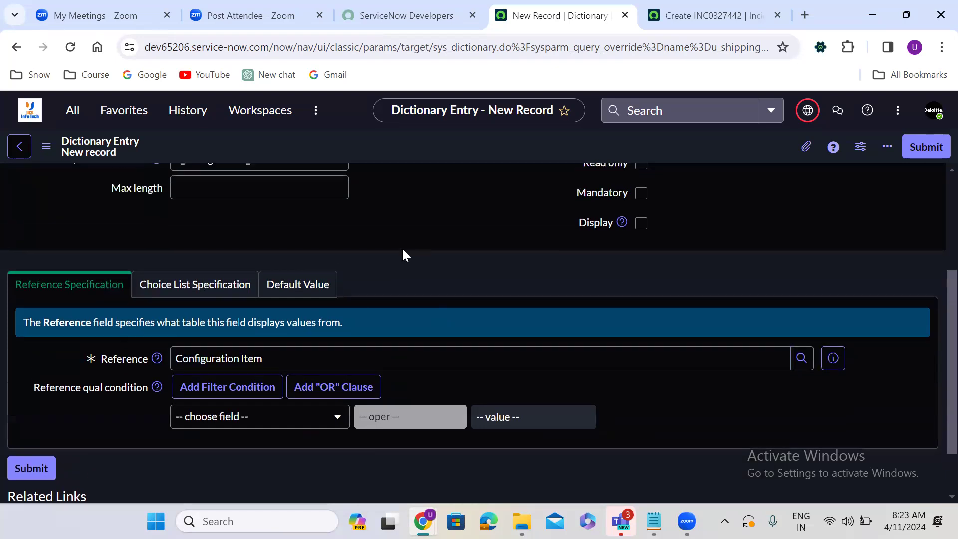
pyautogui.scroll(-3, 403, 250)
pyautogui.click(934, 148)
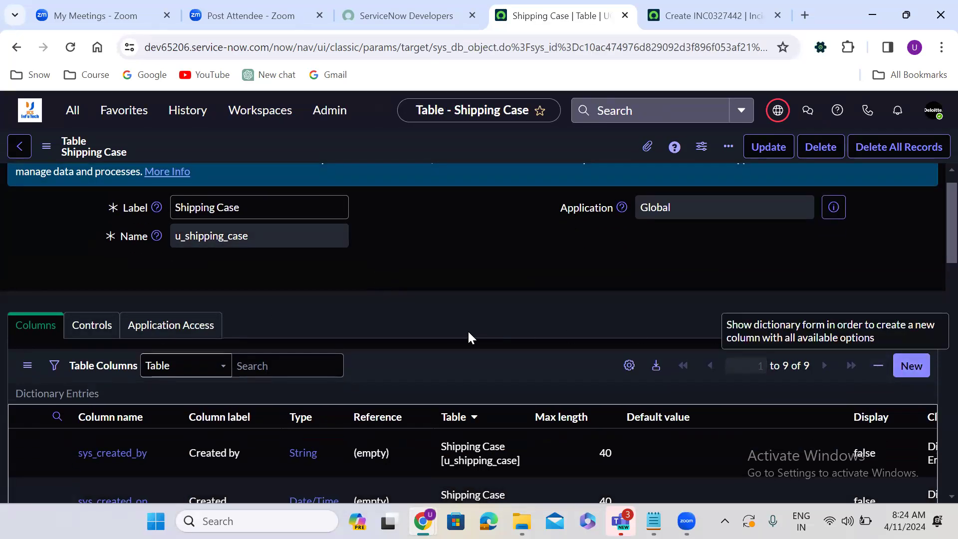
# Step: Open Design Form from Related Links and close the 'Try Form Builder' prompt
pyautogui.scroll(-7, 444, 321)
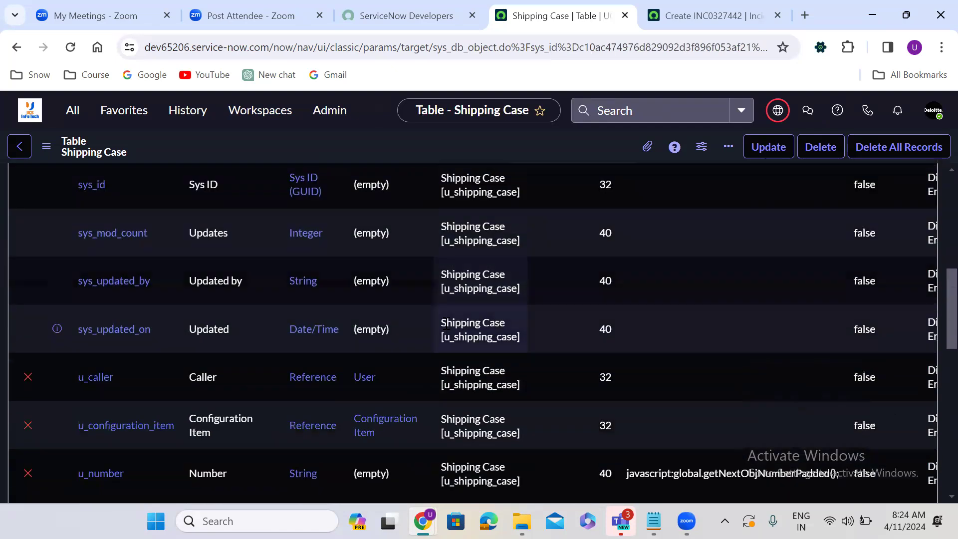
pyautogui.scroll(-6, 445, 322)
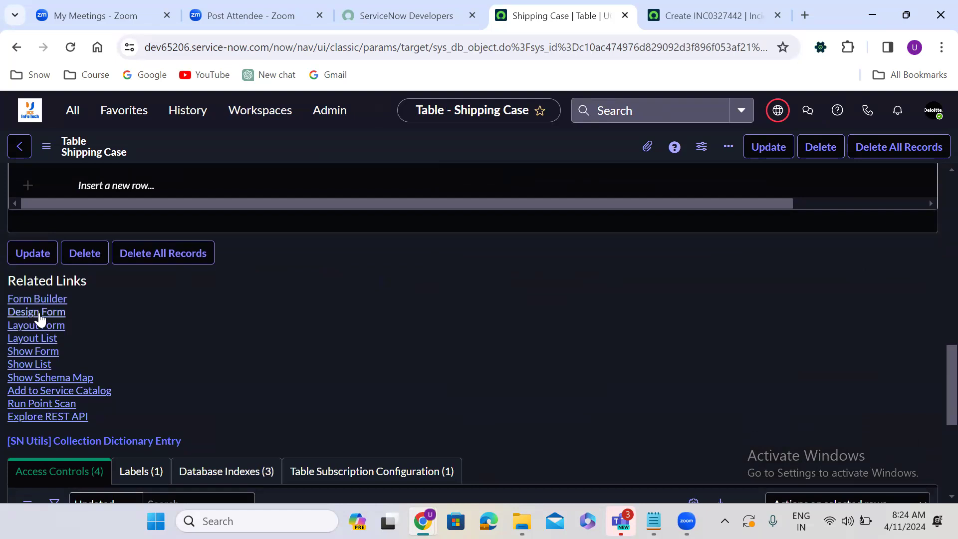
pyautogui.click(35, 314)
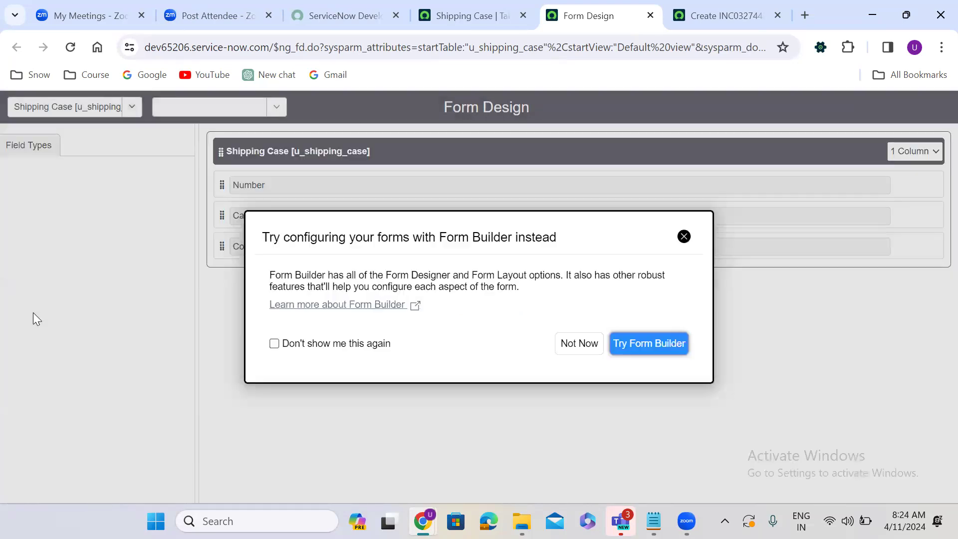
pyautogui.click(684, 237)
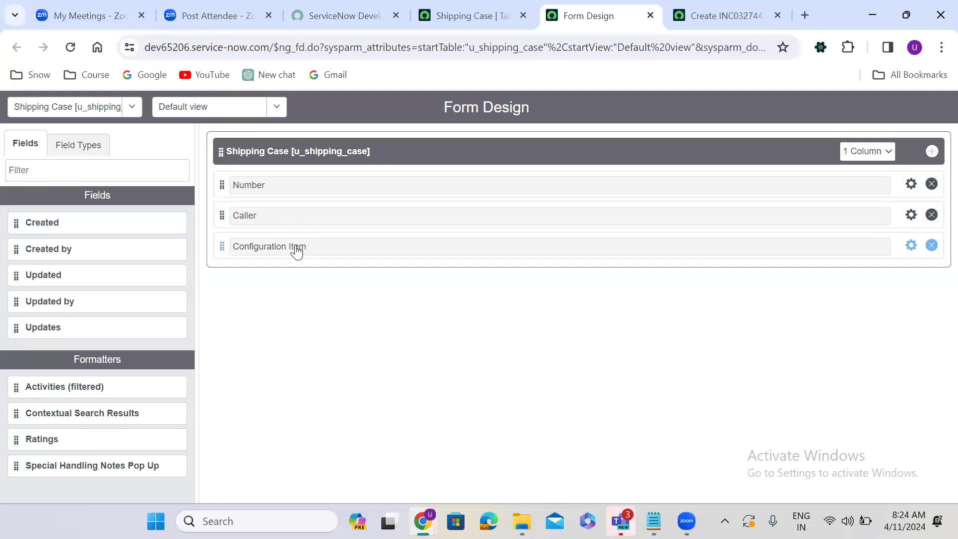
# Step: Filter Field Types for 'refe' and place two Reference fields below Configuration Item
pyautogui.click(88, 151)
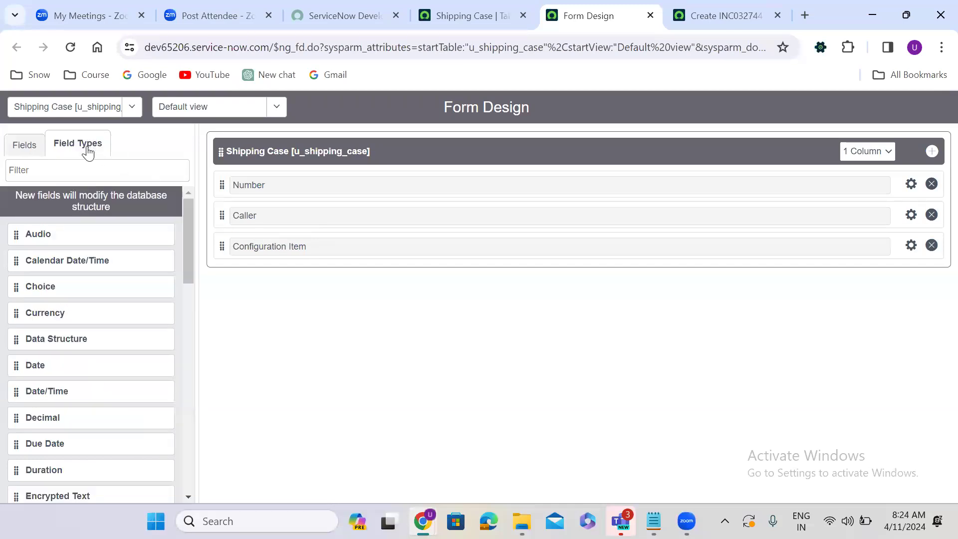
pyautogui.click(82, 171)
pyautogui.write('refe')
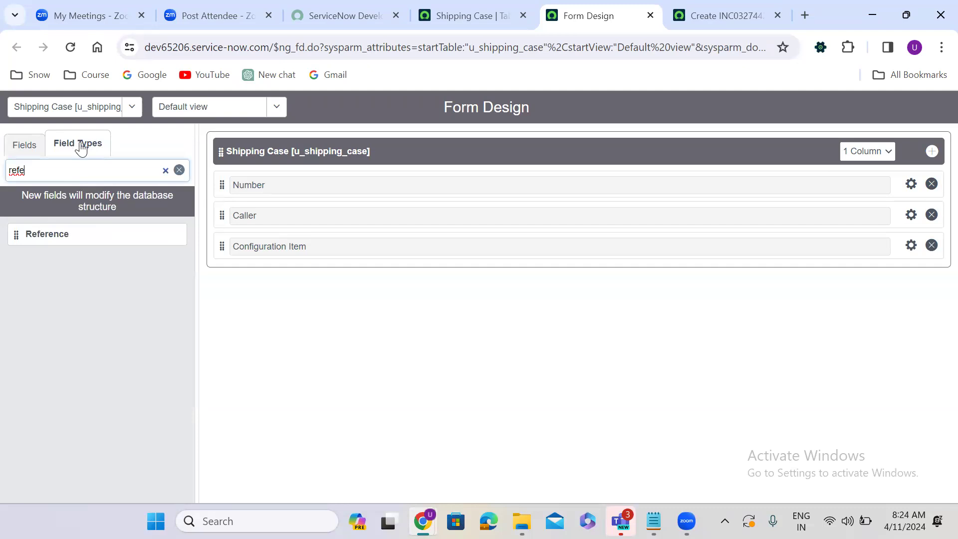
pyautogui.moveTo(13, 236); pyautogui.dragTo(248, 284)
pyautogui.moveTo(22, 232); pyautogui.dragTo(236, 294)
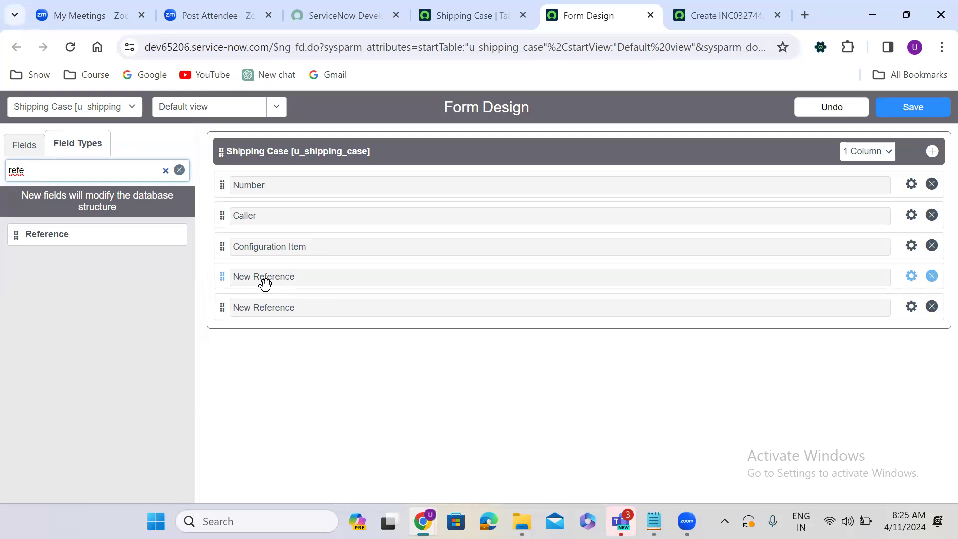
pyautogui.click(910, 276)
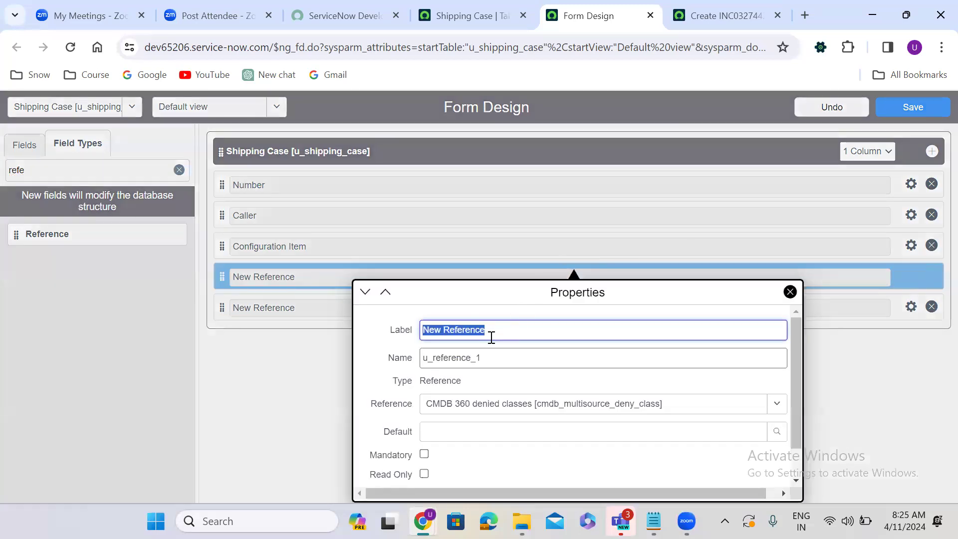
# Step: Rename the first new reference field to Assignment Group with name u_assignment_group
pyautogui.press('BackSpace')
pyautogui.write('As')
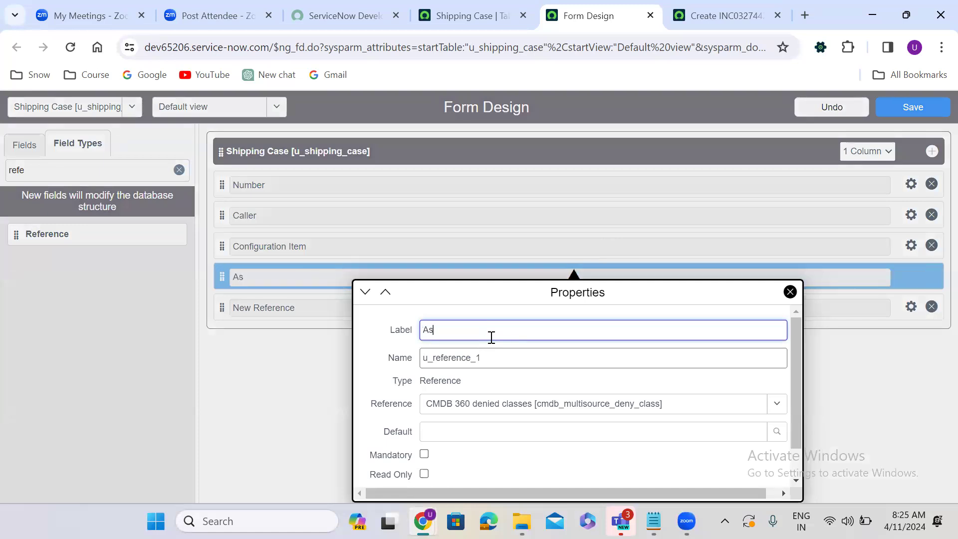
pyautogui.write('signment Gr')
pyautogui.write('oup')
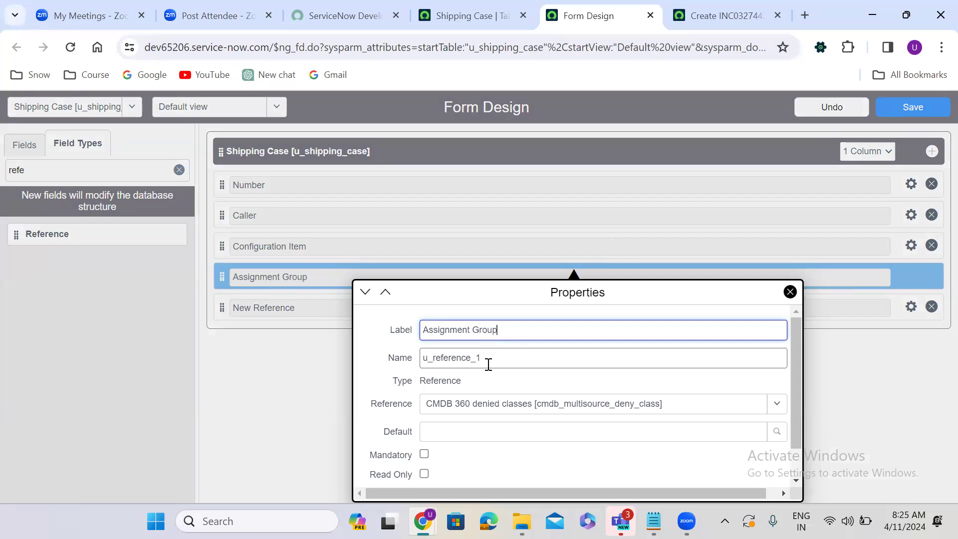
pyautogui.press('Tab')
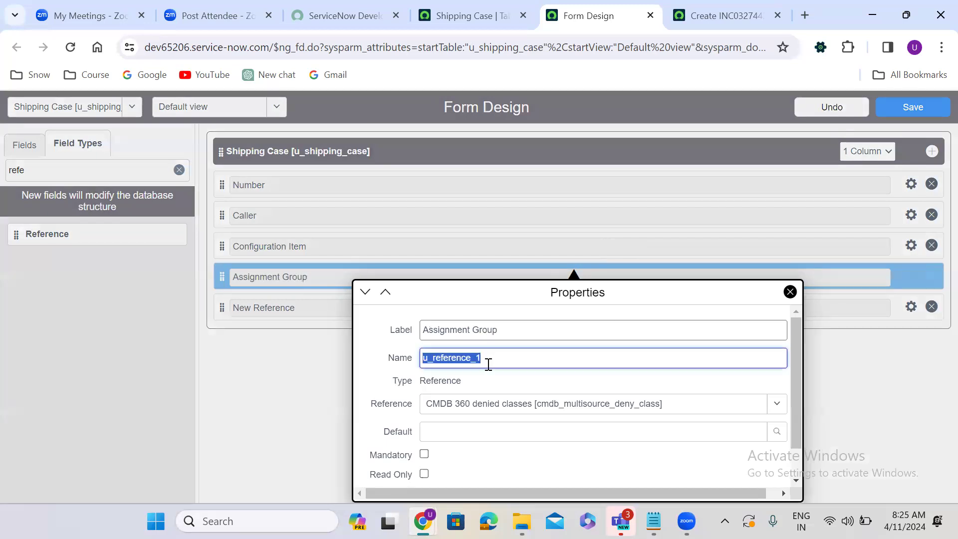
pyautogui.write('u_as')
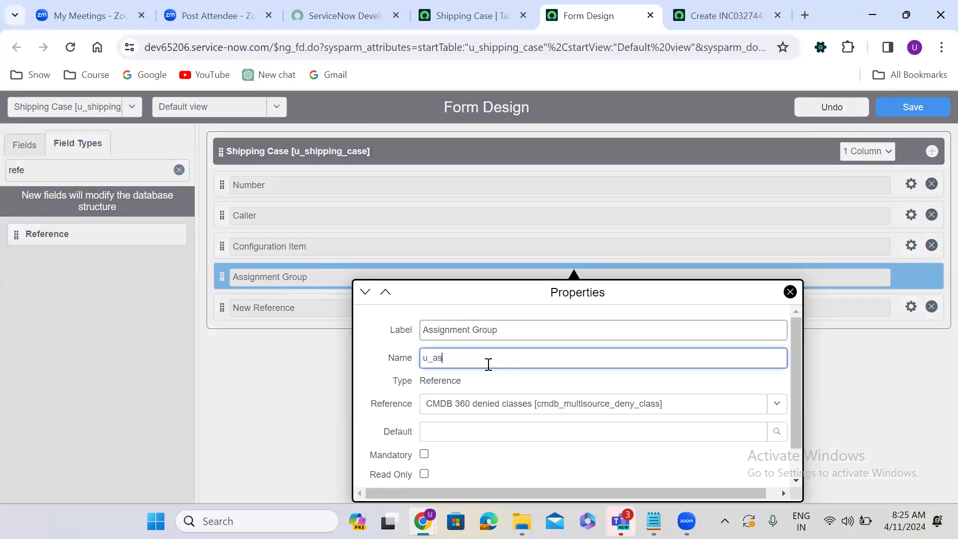
pyautogui.write('signment_group')
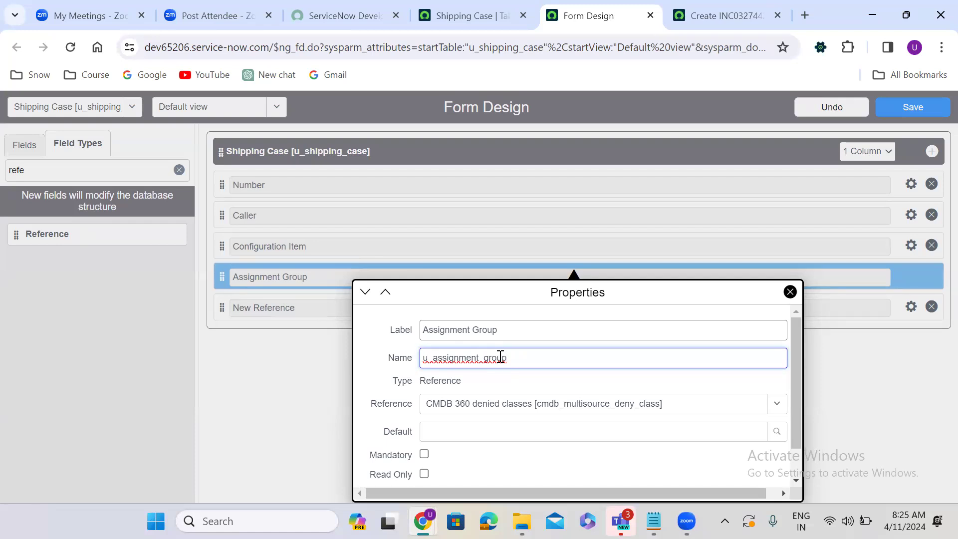
# Step: Point Assignment Group at the Group [sys_user_group] table and close its properties
pyautogui.click(483, 405)
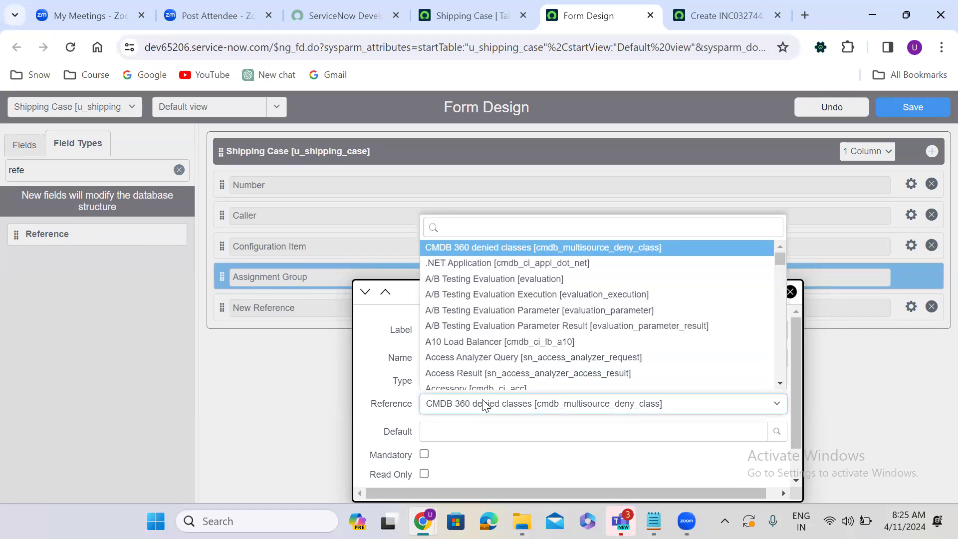
pyautogui.write('group')
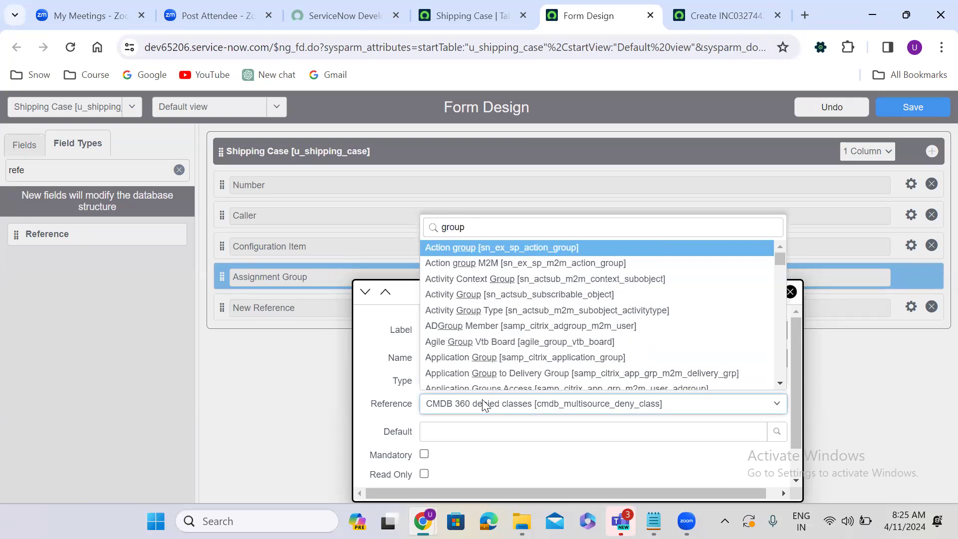
pyautogui.press('Down')
pyautogui.press('Down')
pyautogui.press('Down')
pyautogui.press('Down')
pyautogui.press('Down')
pyautogui.press('Down')
pyautogui.press('Down')
pyautogui.press('Down')
pyautogui.press('Down')
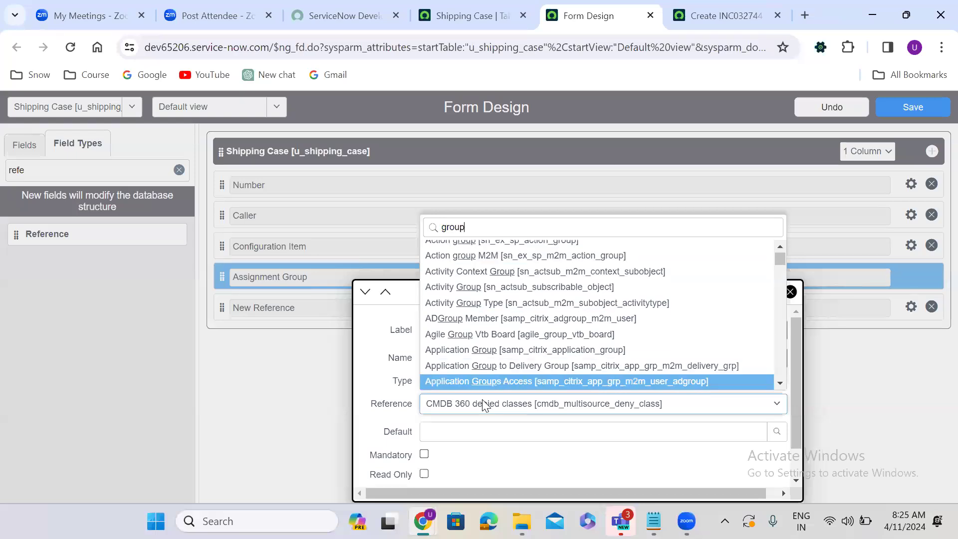
pyautogui.press('Home')
pyautogui.write('sys_us')
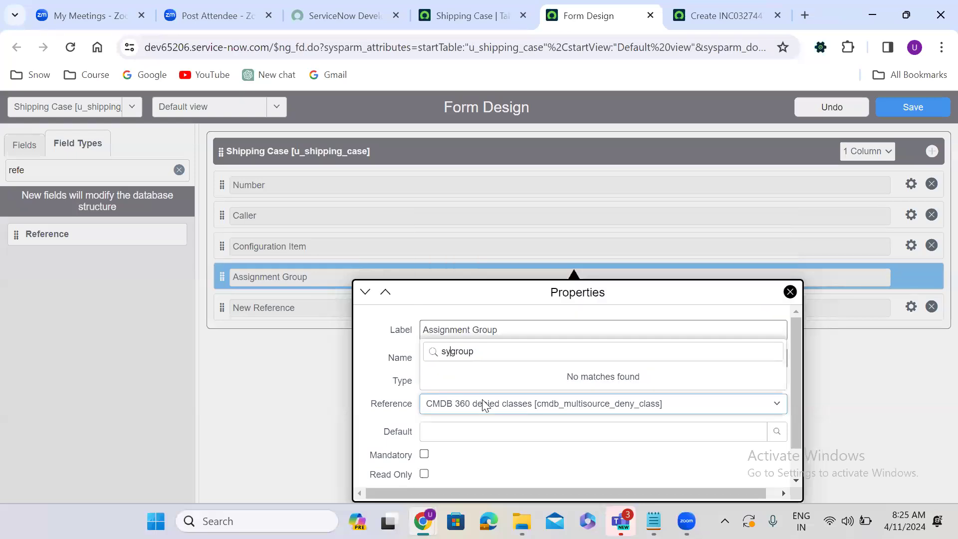
pyautogui.write('er_')
pyautogui.press('Return')
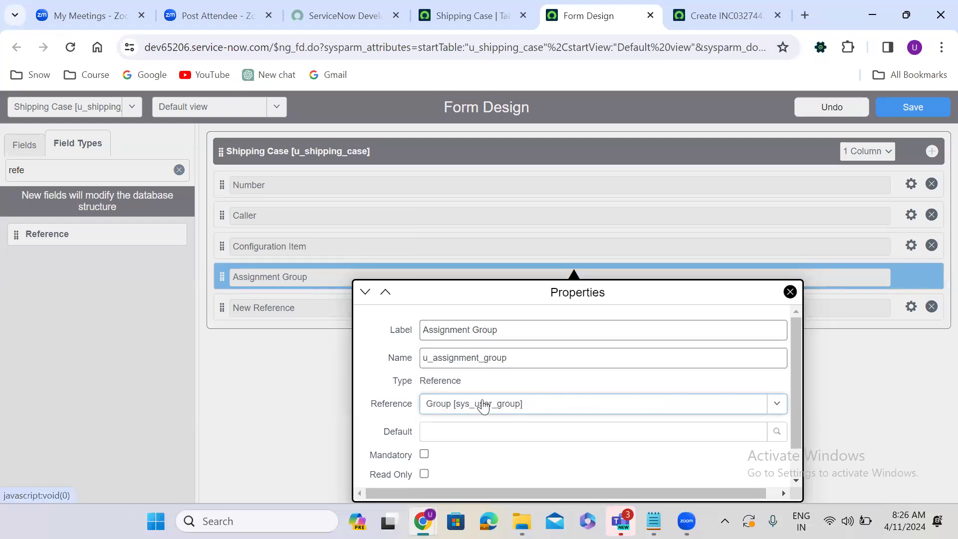
pyautogui.click(309, 405)
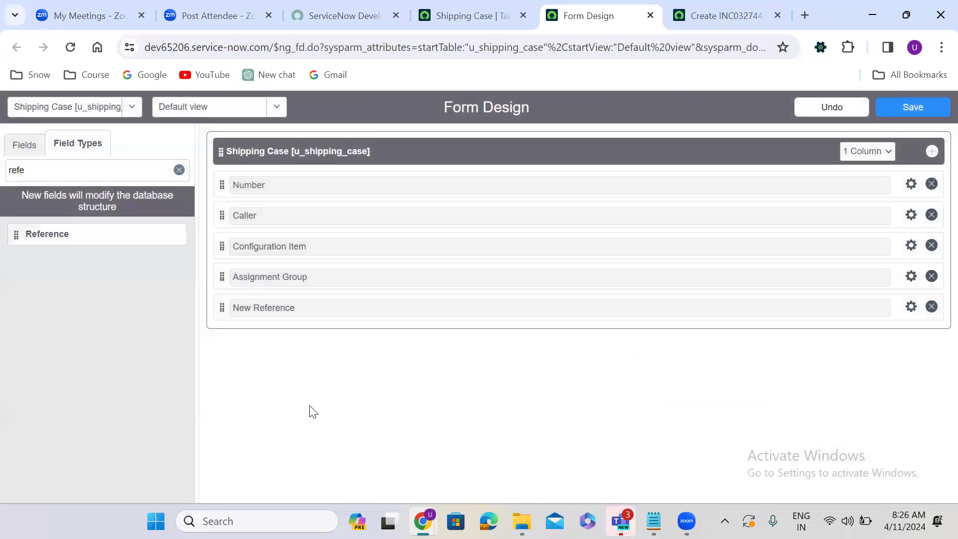
# Step: Make the second reference field Assigned To (u_assigned_to), referencing User [sys_user]
pyautogui.click(911, 308)
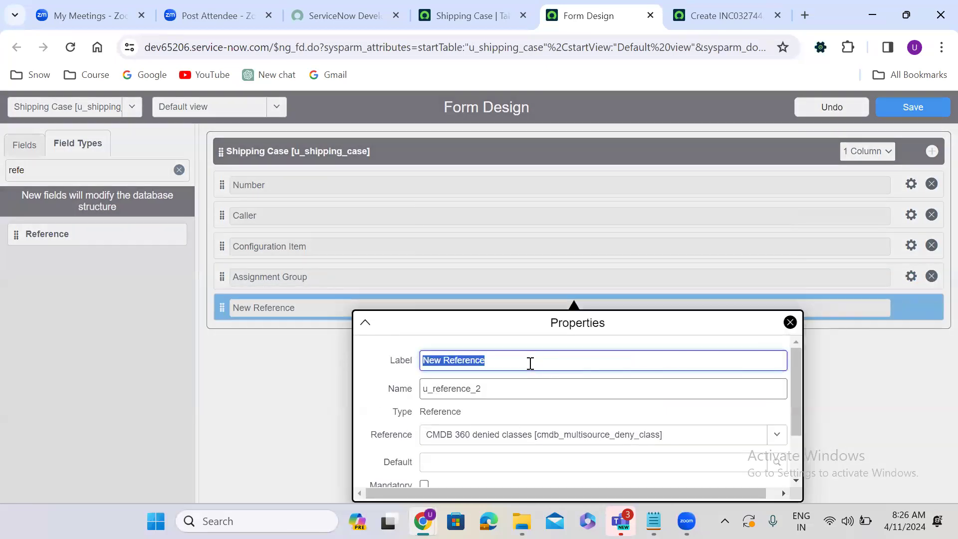
pyautogui.write('Assigned To')
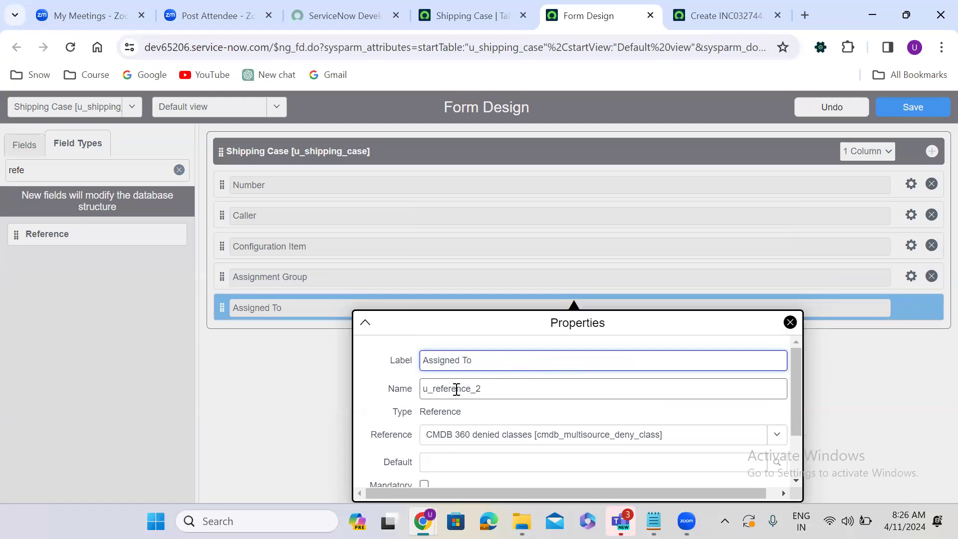
pyautogui.doubleClick(456, 389)
pyautogui.write('u_assigned_to')
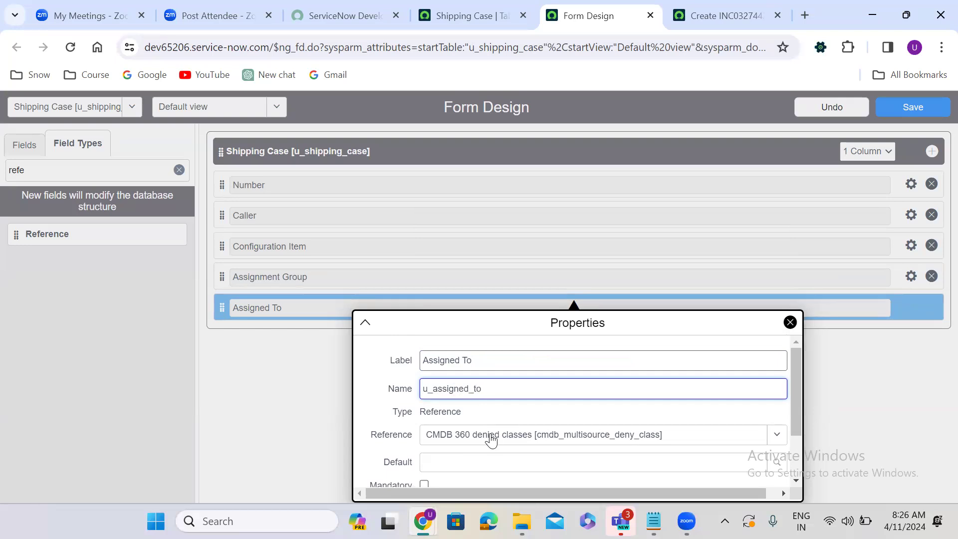
pyautogui.click(493, 439)
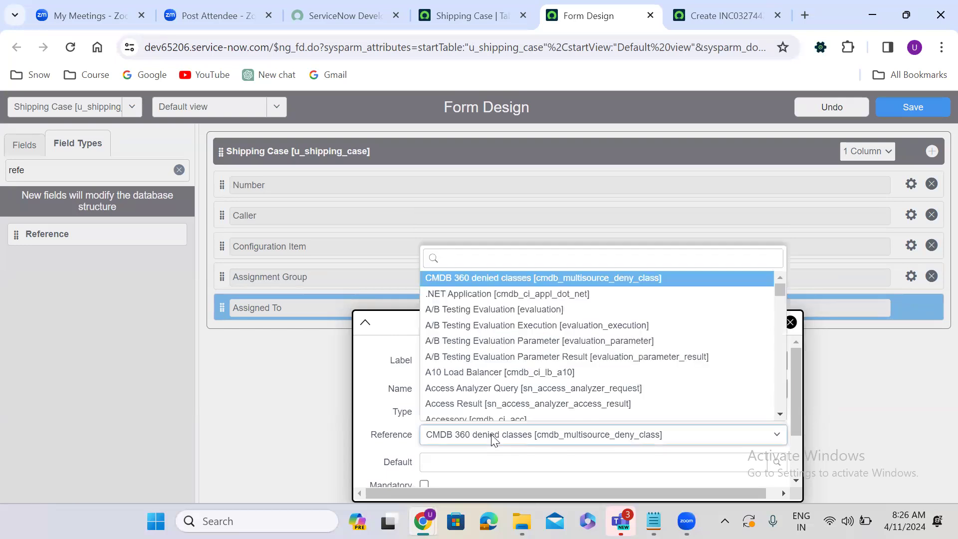
pyautogui.write('sys')
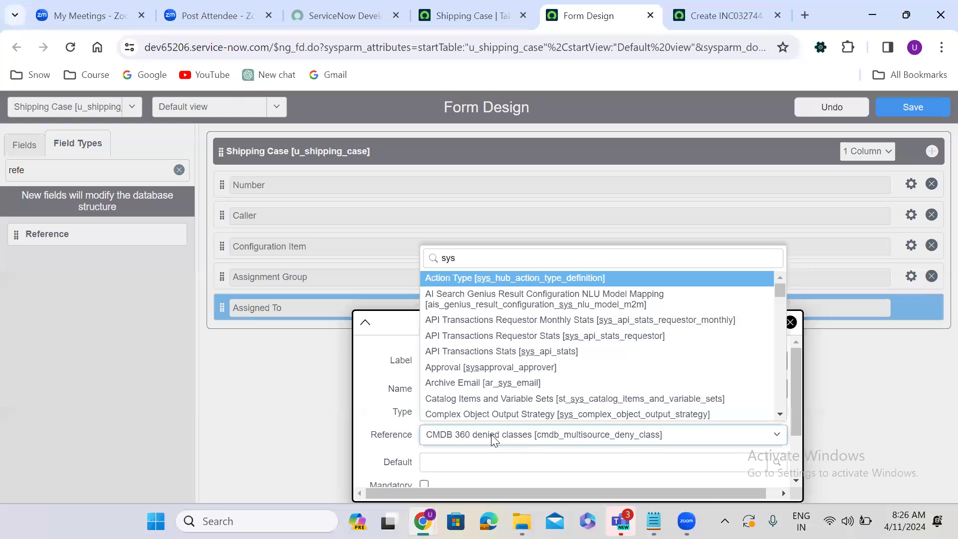
pyautogui.write('_user')
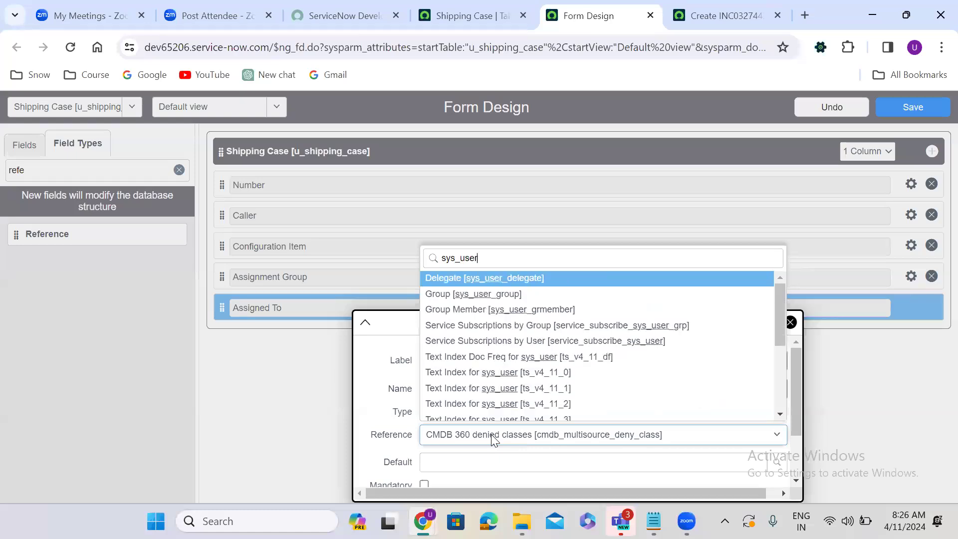
pyautogui.write(']')
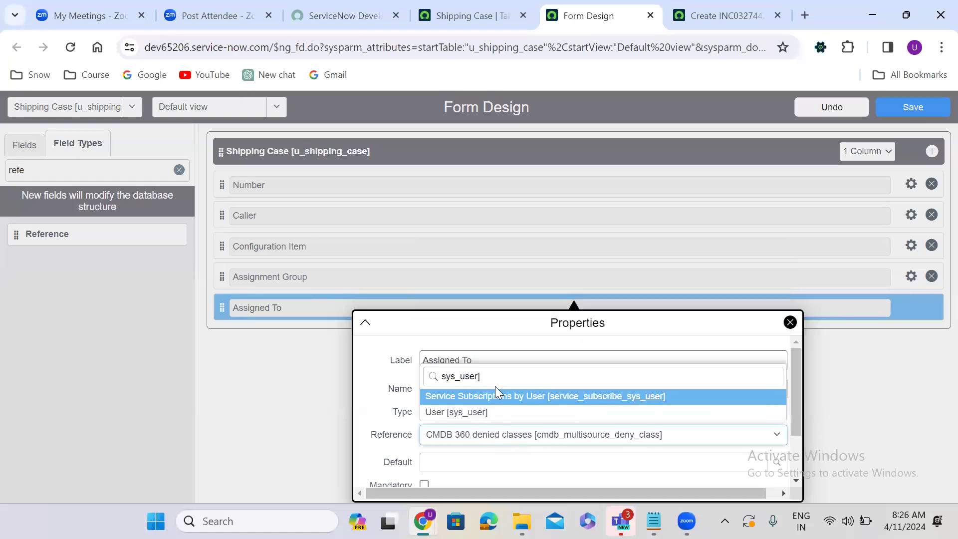
pyautogui.click(483, 412)
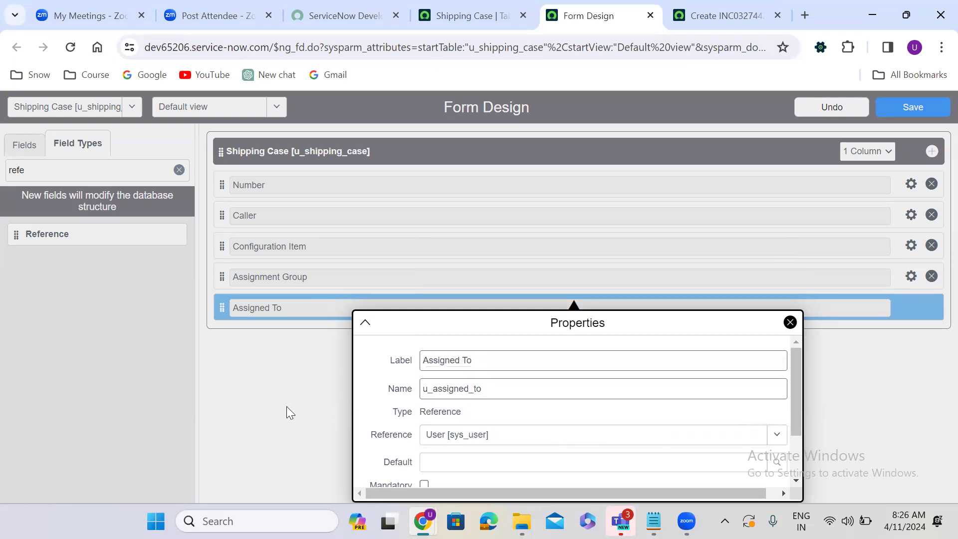
pyautogui.click(288, 411)
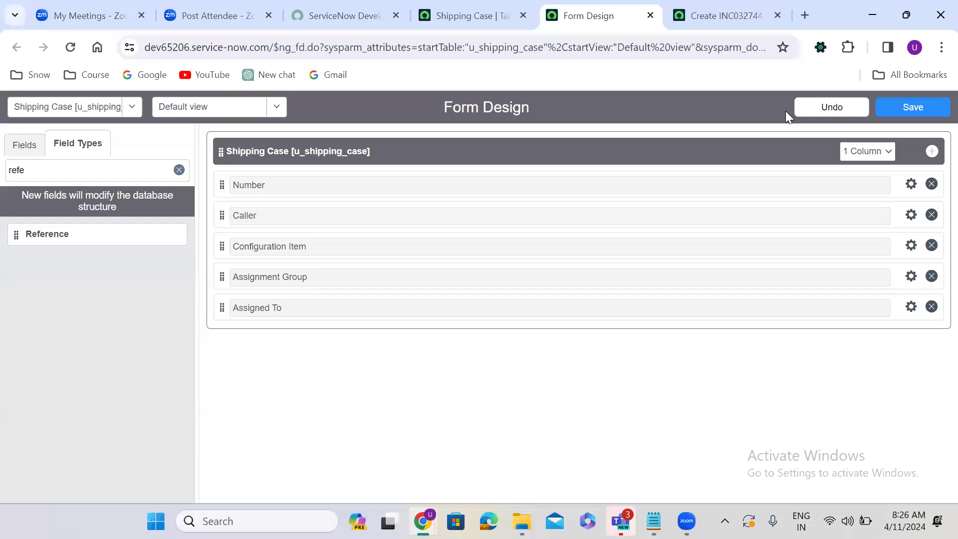
# Step: Save the form layout, preview it via Show Form, and return to Form Design
pyautogui.click(919, 107)
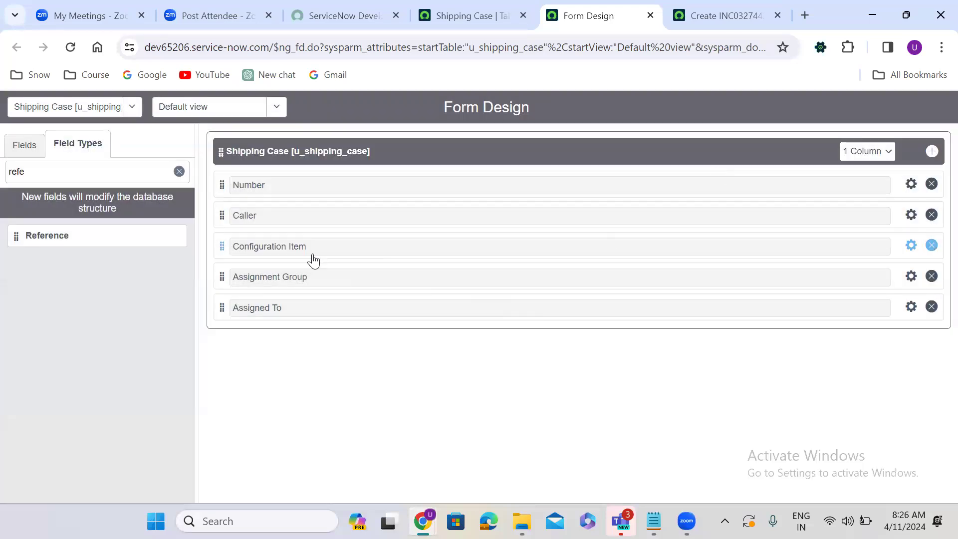
pyautogui.click(468, 11)
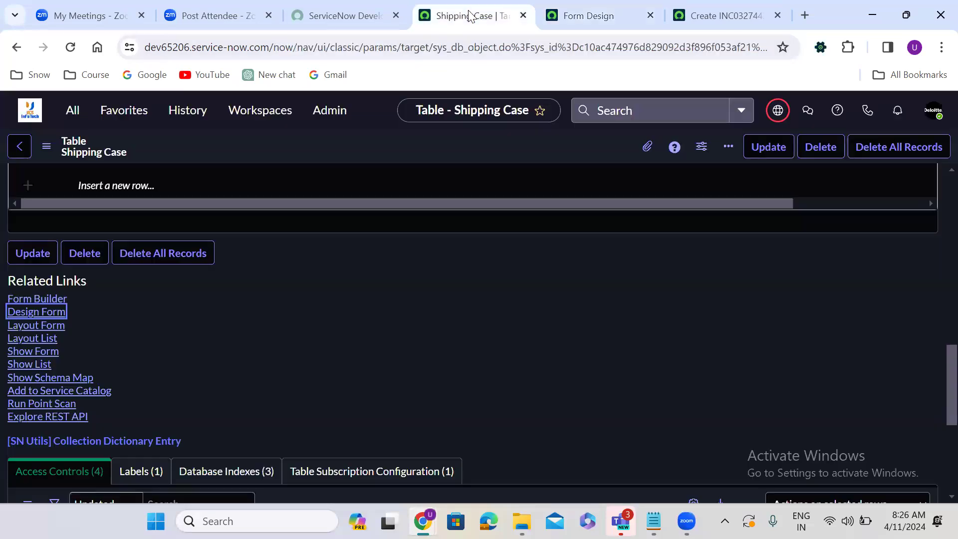
pyautogui.click(35, 351)
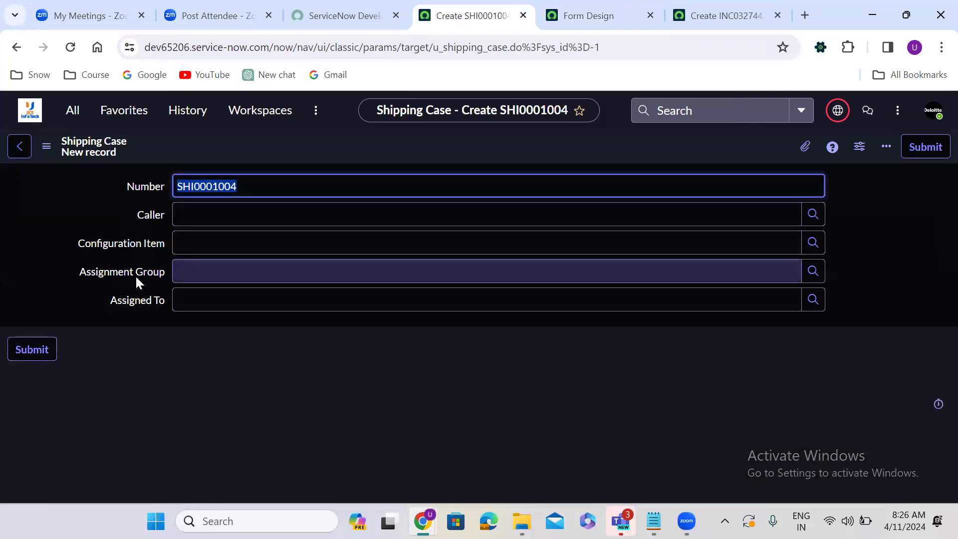
pyautogui.click(16, 46)
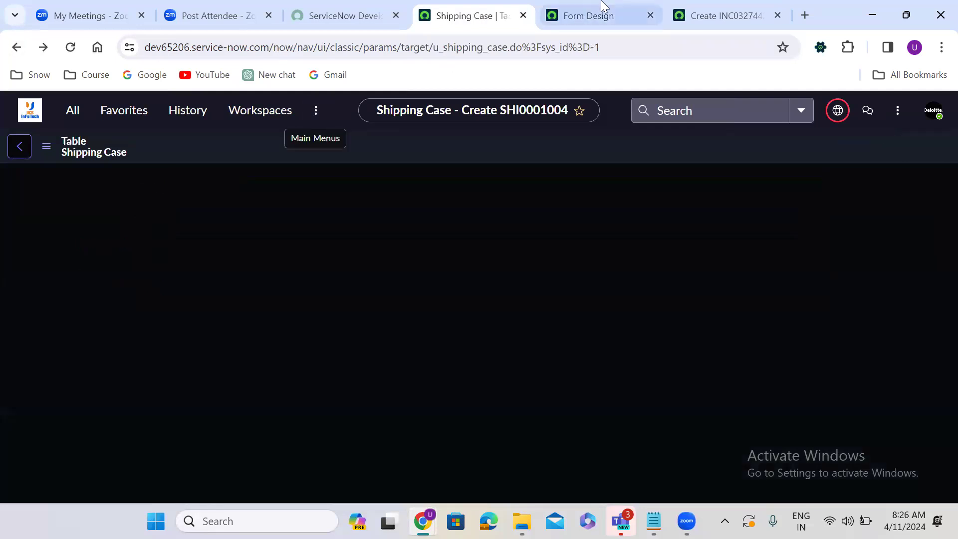
pyautogui.click(594, 11)
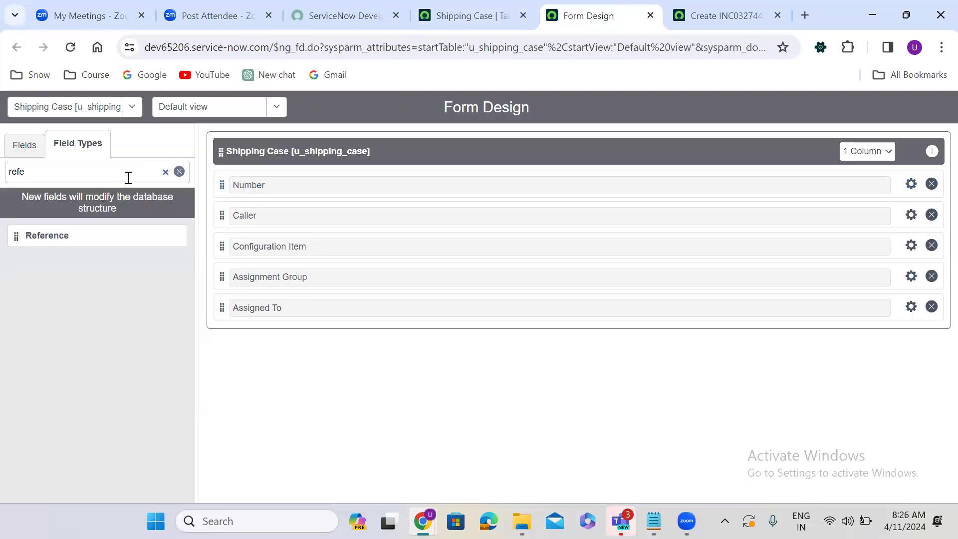
# Step: Filter Field Types for 'str' and place two String fields below Assigned To
pyautogui.click(179, 171)
pyautogui.click(87, 177)
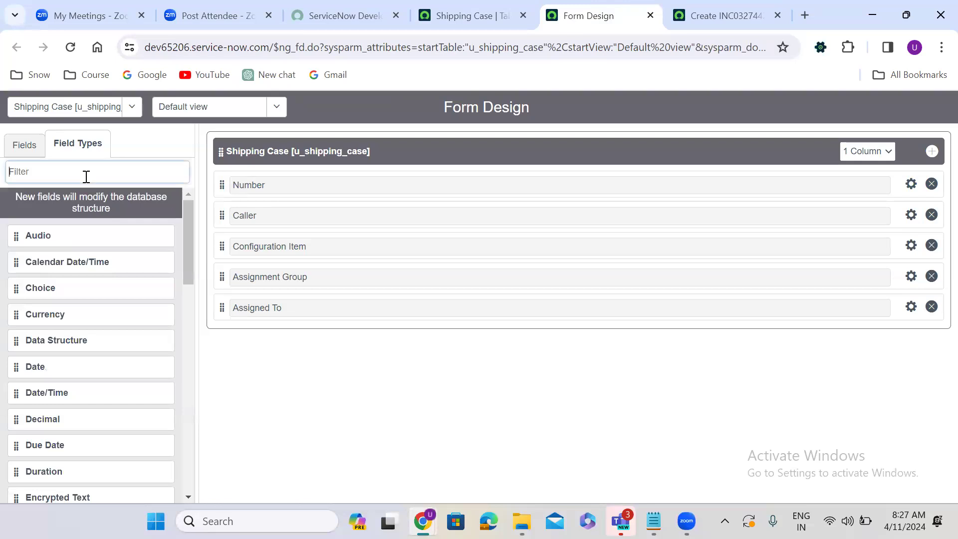
pyautogui.write('str')
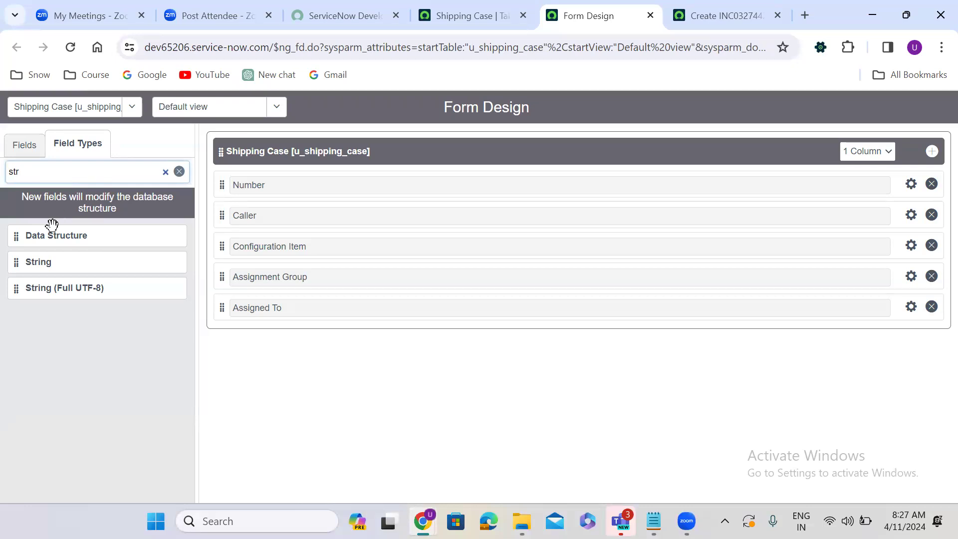
pyautogui.moveTo(14, 262); pyautogui.dragTo(255, 337)
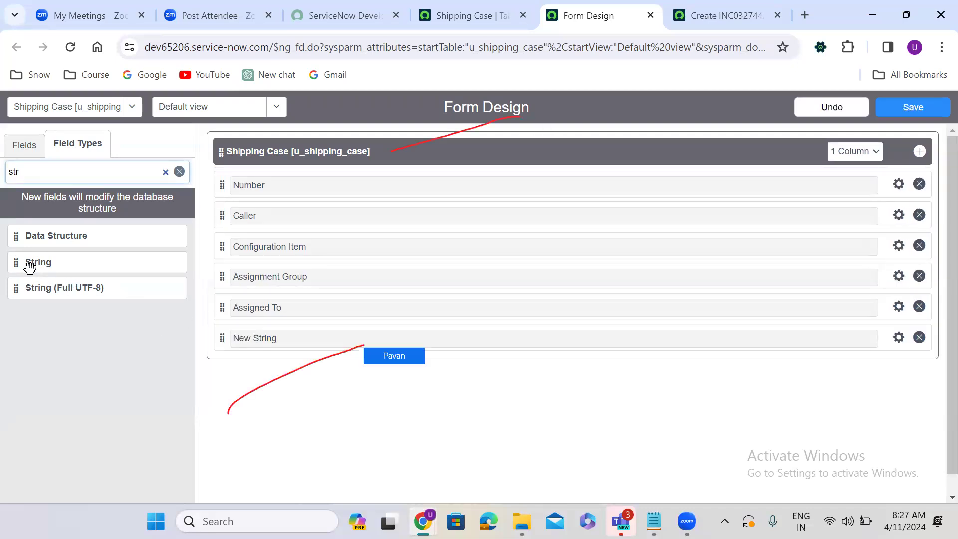
pyautogui.moveTo(16, 261); pyautogui.dragTo(242, 374)
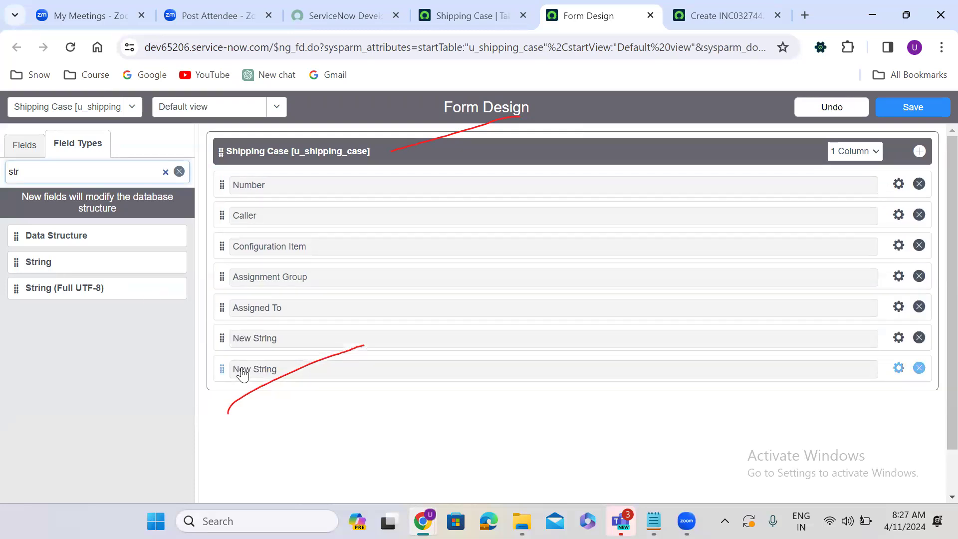
# Step: Label the first String field Short Description, name it u_short_description, and set max length 500
pyautogui.click(898, 338)
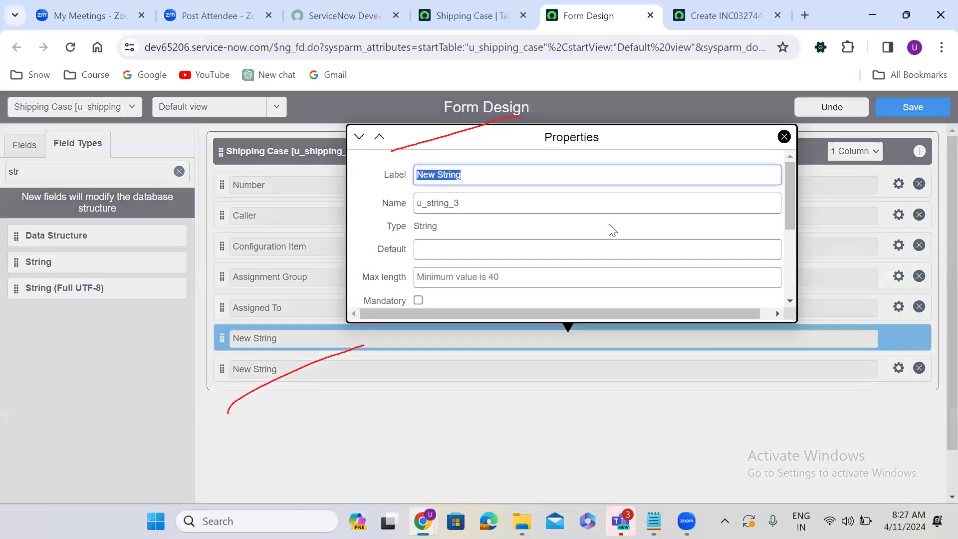
pyautogui.press('BackSpace')
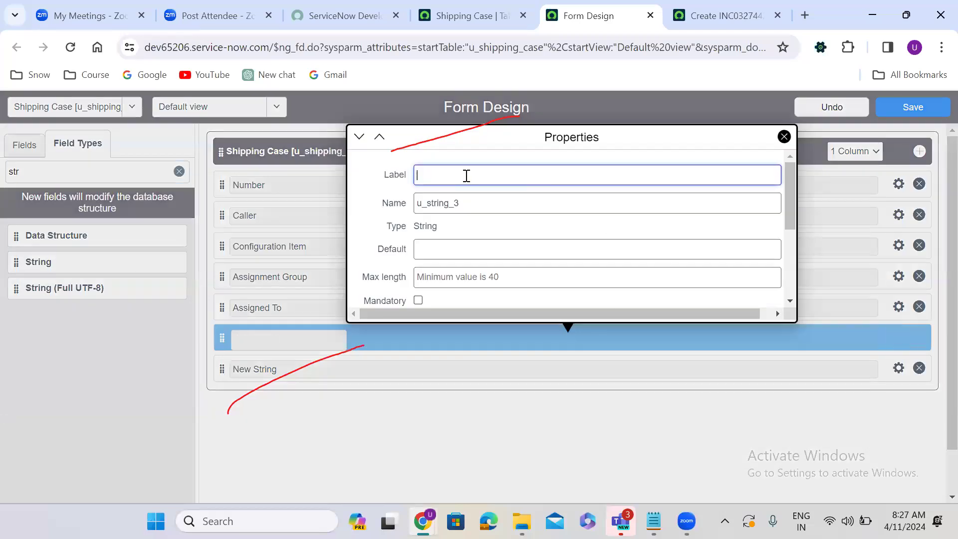
pyautogui.write('S')
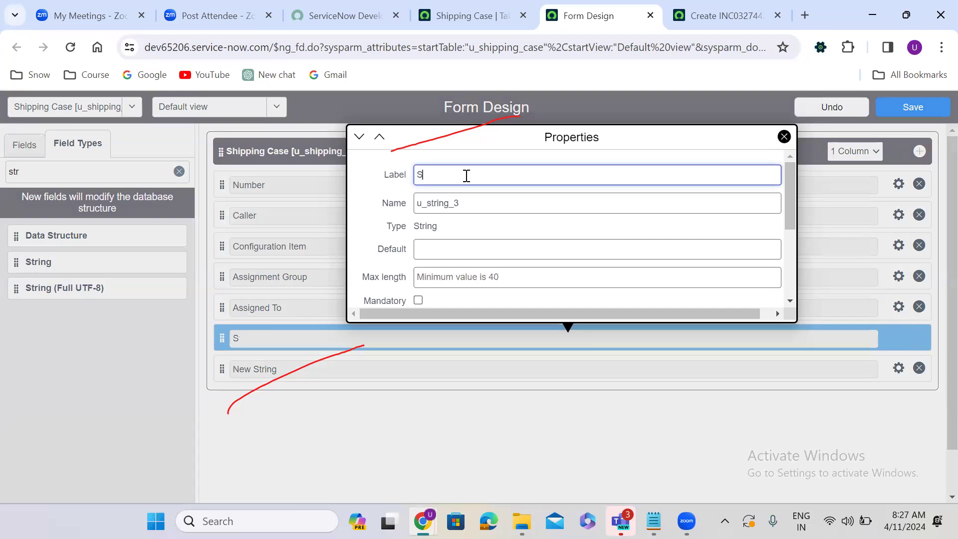
pyautogui.write('hort Description')
pyautogui.click(474, 199)
pyautogui.doubleClick(474, 200)
pyautogui.write('u_short_descr')
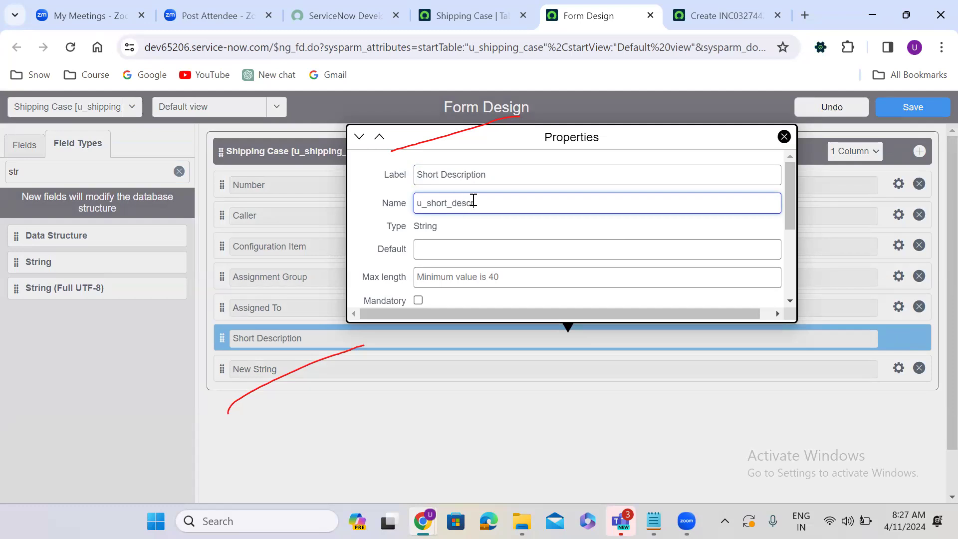
pyautogui.write('iption')
pyautogui.click(487, 277)
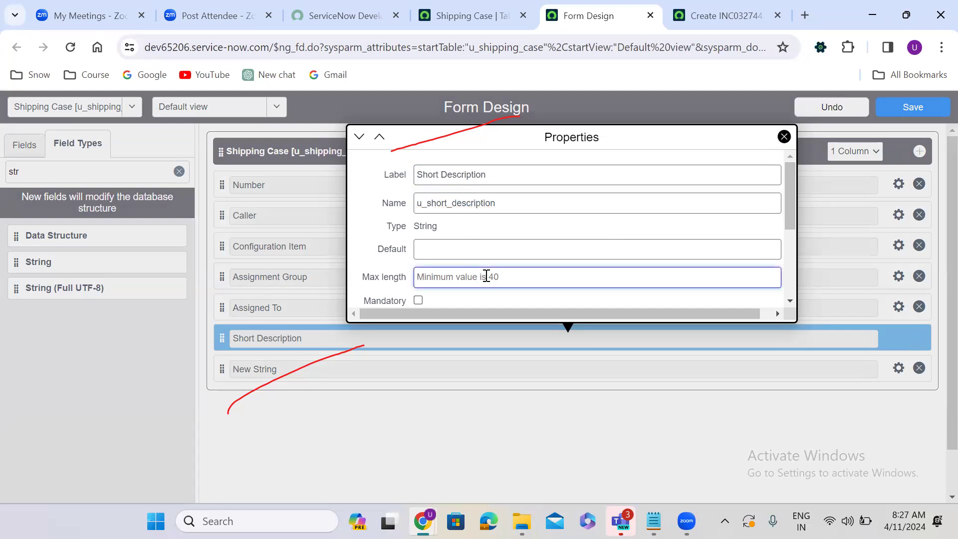
pyautogui.write('100')
pyautogui.press('BackSpace')
pyautogui.press('BackSpace')
pyautogui.press('BackSpace')
pyautogui.write('500')
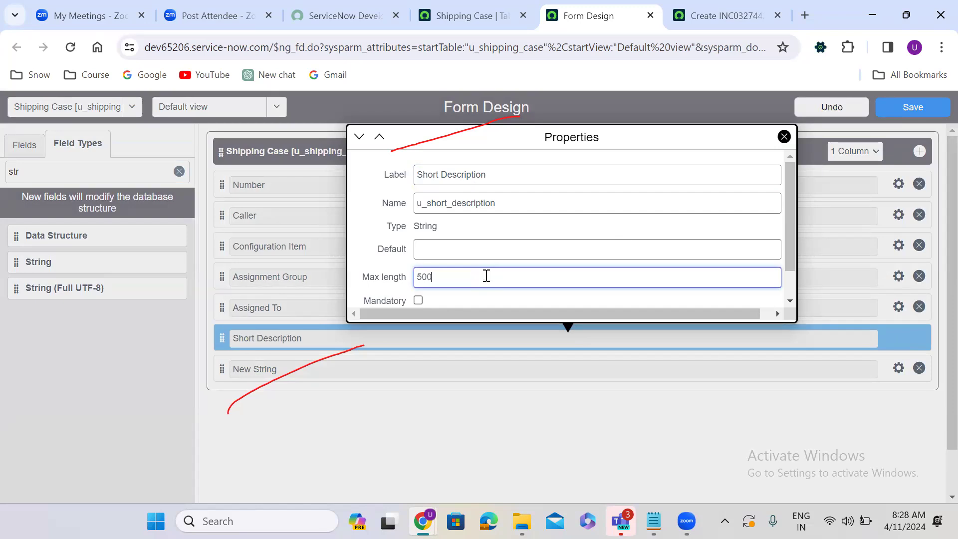
pyautogui.click(395, 417)
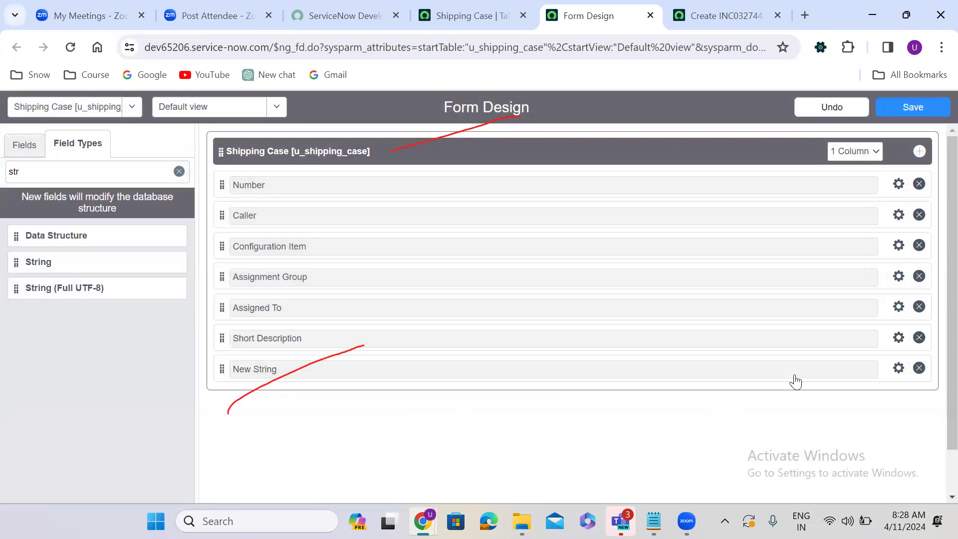
# Step: Make the second String field Description (u_description, max length 2000) and save the form layout
pyautogui.click(896, 369)
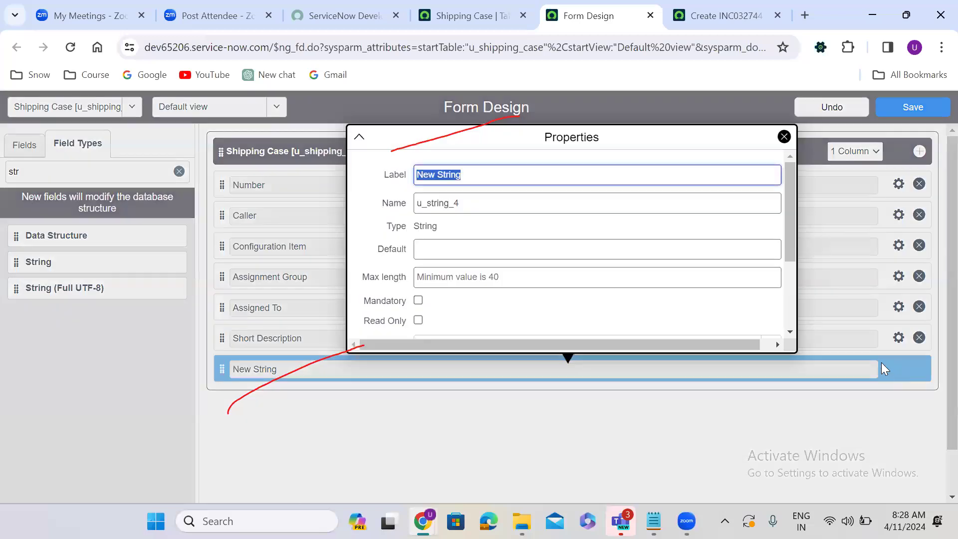
pyautogui.write('Description')
pyautogui.doubleClick(453, 201)
pyautogui.write('u')
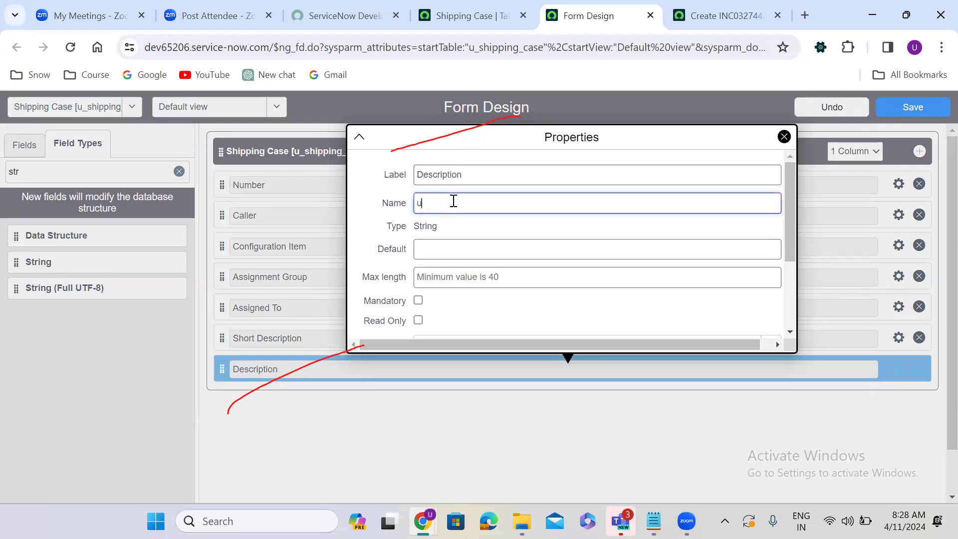
pyautogui.write('_description')
pyautogui.click(494, 279)
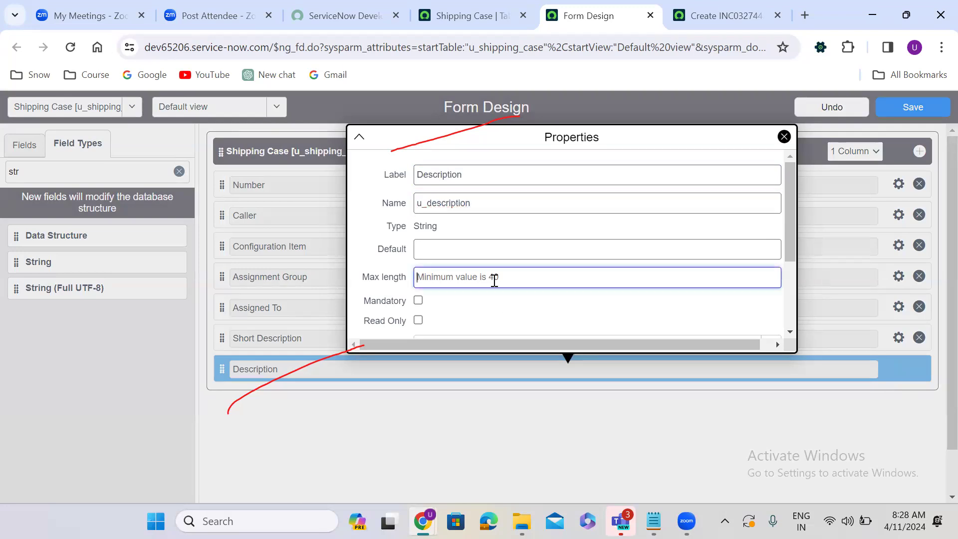
pyautogui.write('2000')
pyautogui.click(359, 411)
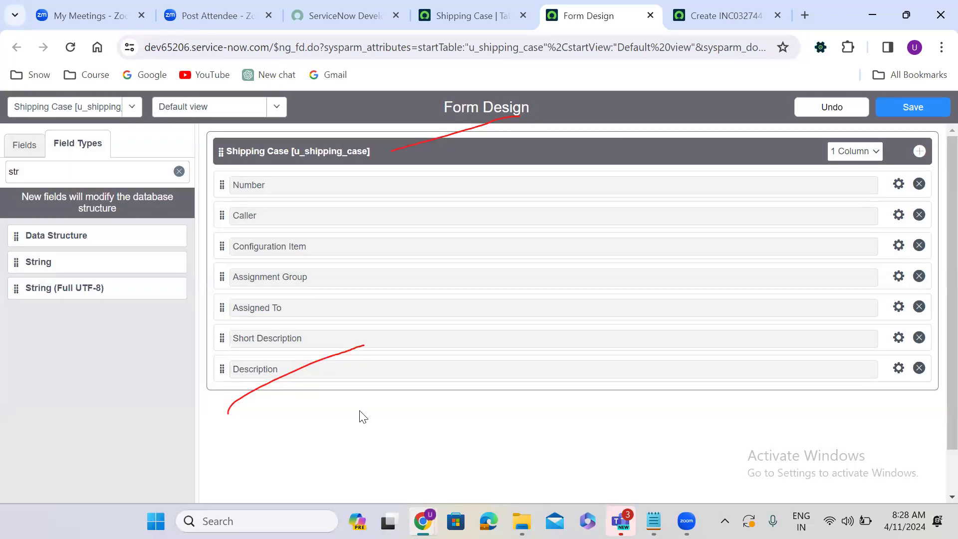
pyautogui.click(907, 108)
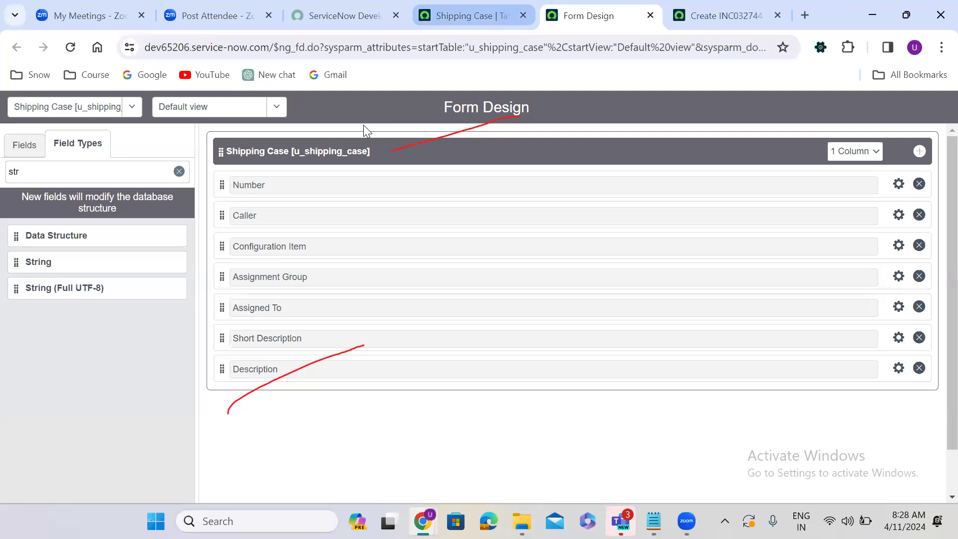
pyautogui.hotkey('ctrl', 'shift', 'Tab')
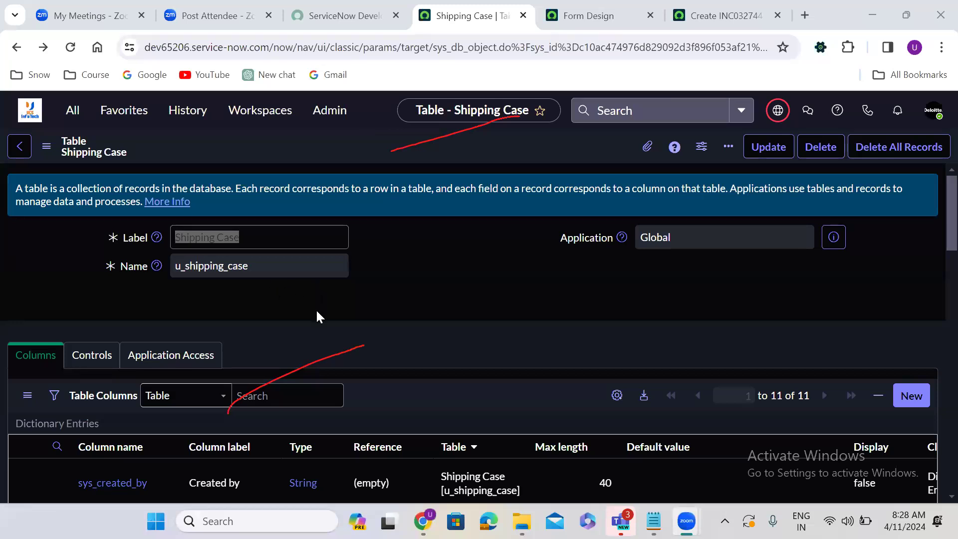
# Step: Open a new Shipping Case record (SHI0001005) from the table's Show Form related link
pyautogui.scroll(-5, 316, 322)
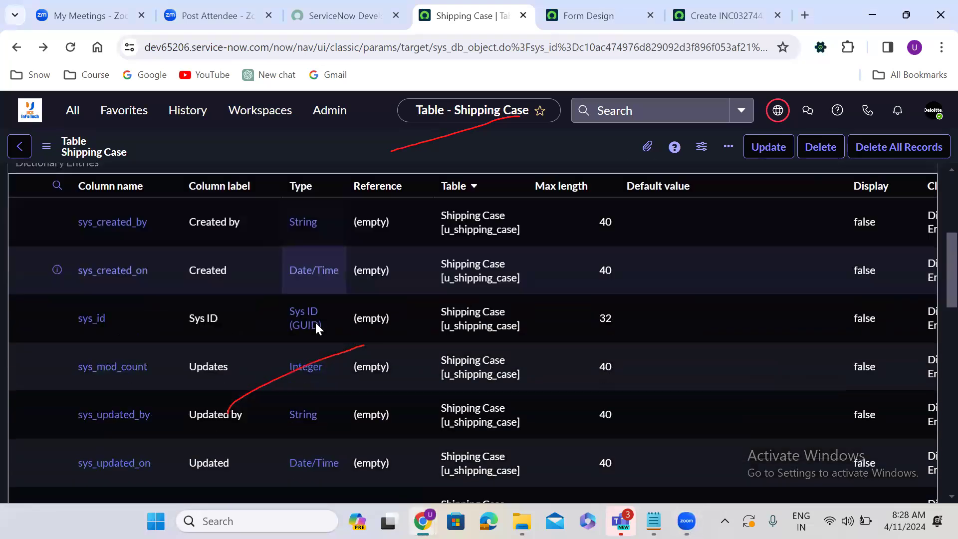
pyautogui.scroll(-8, 315, 322)
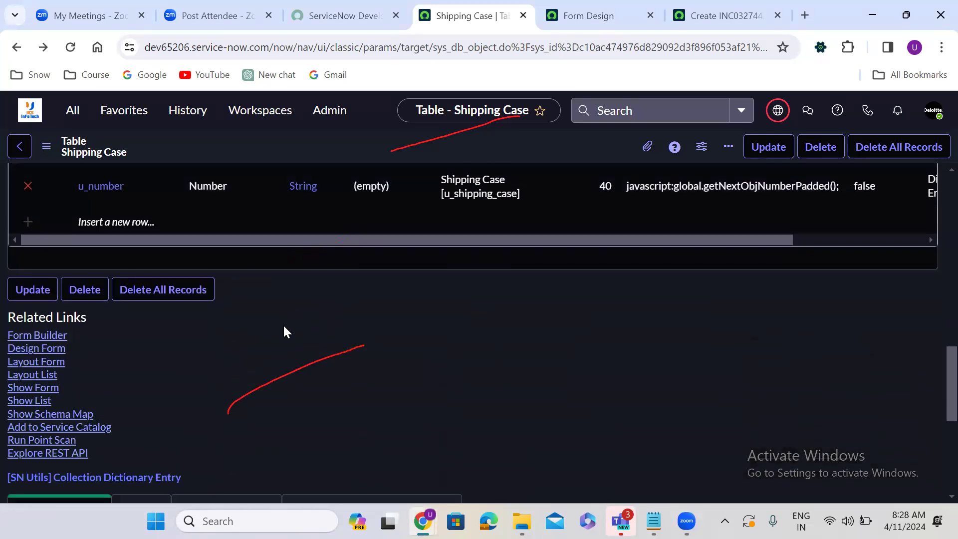
pyautogui.click(37, 388)
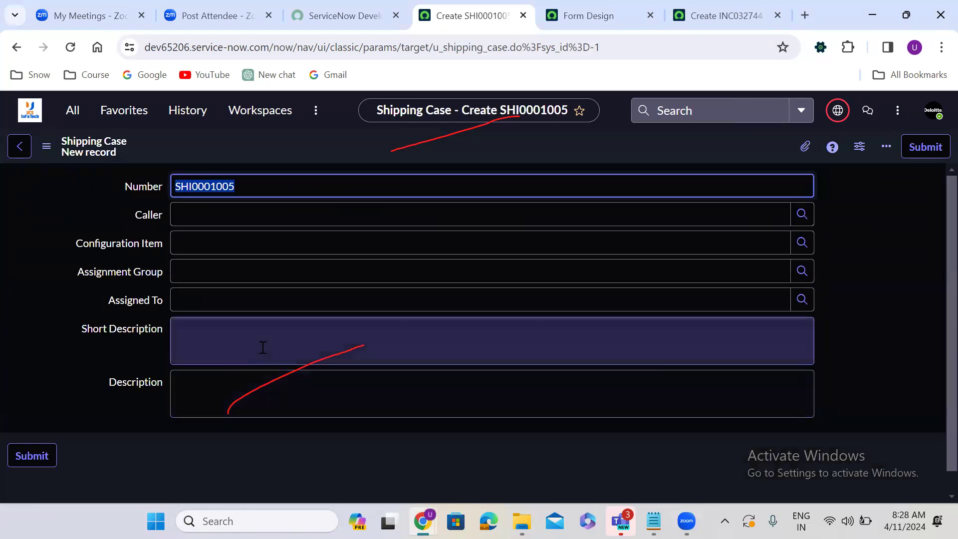
# Step: Fill Short Description, Description and Assignment Group on the new record with test text
pyautogui.click(262, 347)
pyautogui.write('jgowe')
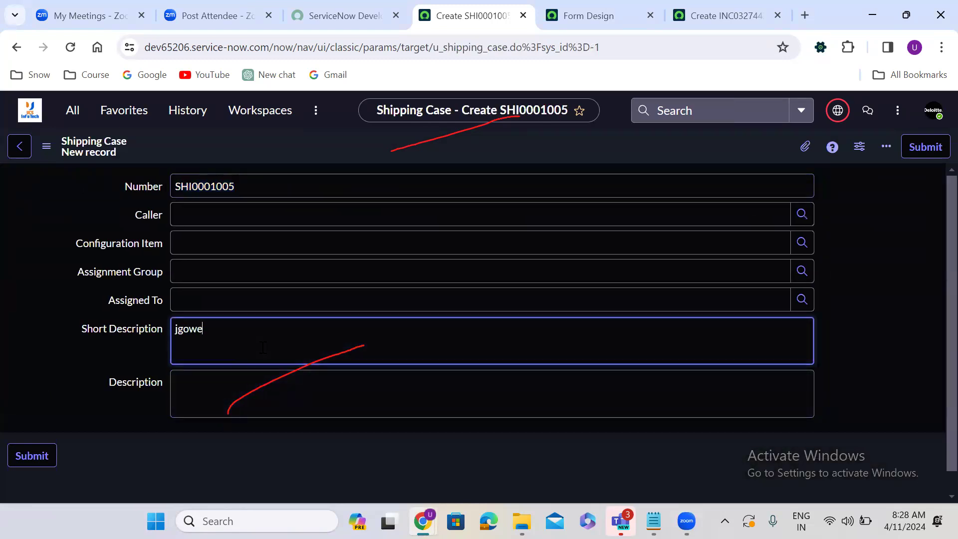
pyautogui.write('jgoewjogjirejgi4wjfiwjriufhjwiueufd')
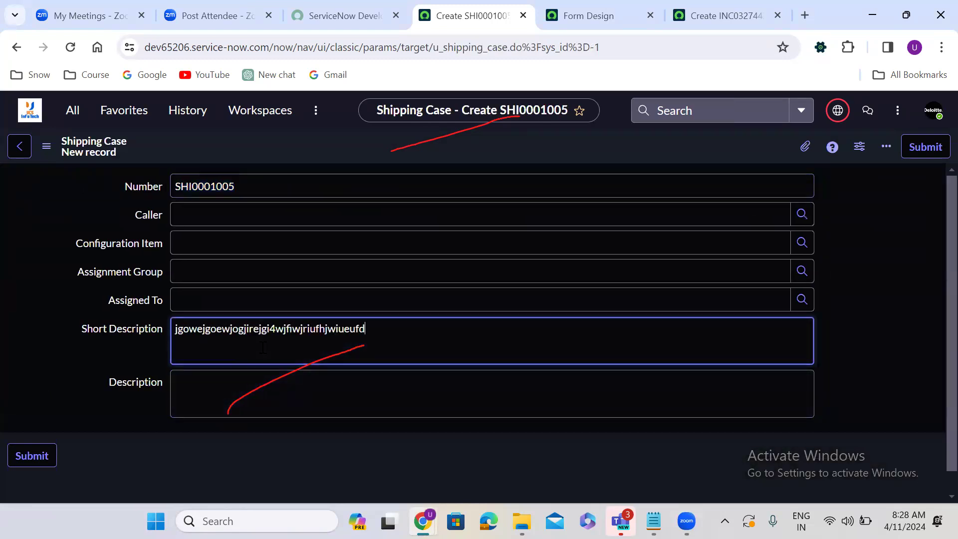
pyautogui.click(265, 399)
pyautogui.write('jiewjfi')
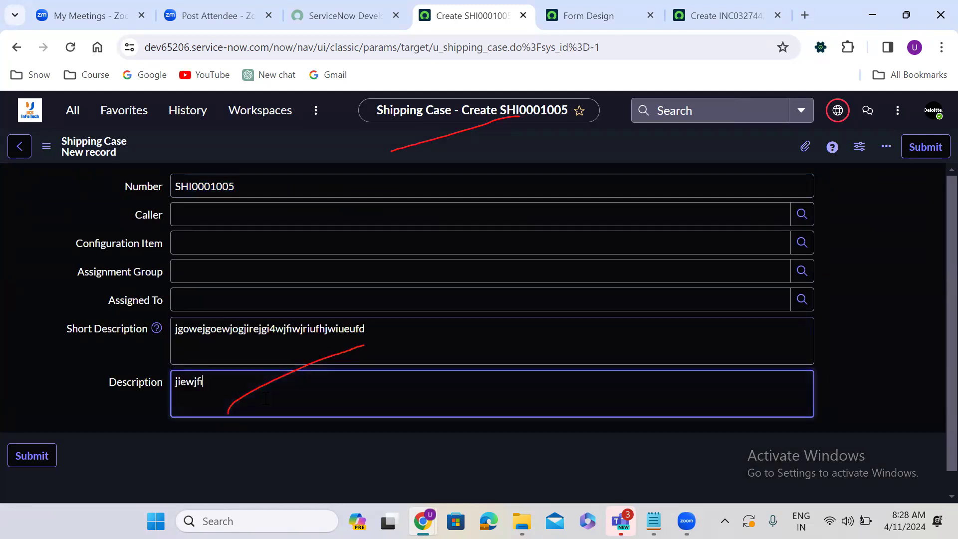
pyautogui.write('ejwifjewifjiewjfiejwfierjfirejiferjif')
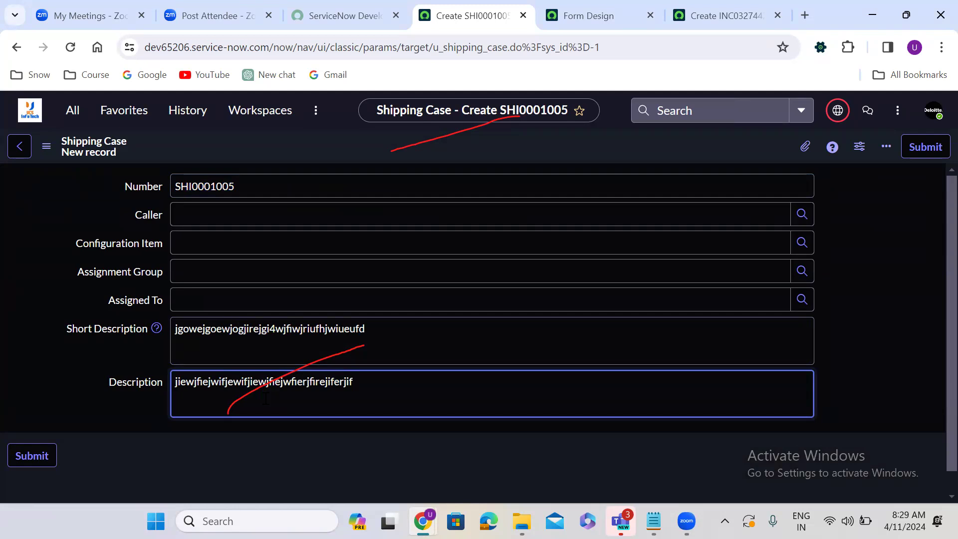
pyautogui.click(305, 276)
pyautogui.write('jikjgiewjgiejgie')
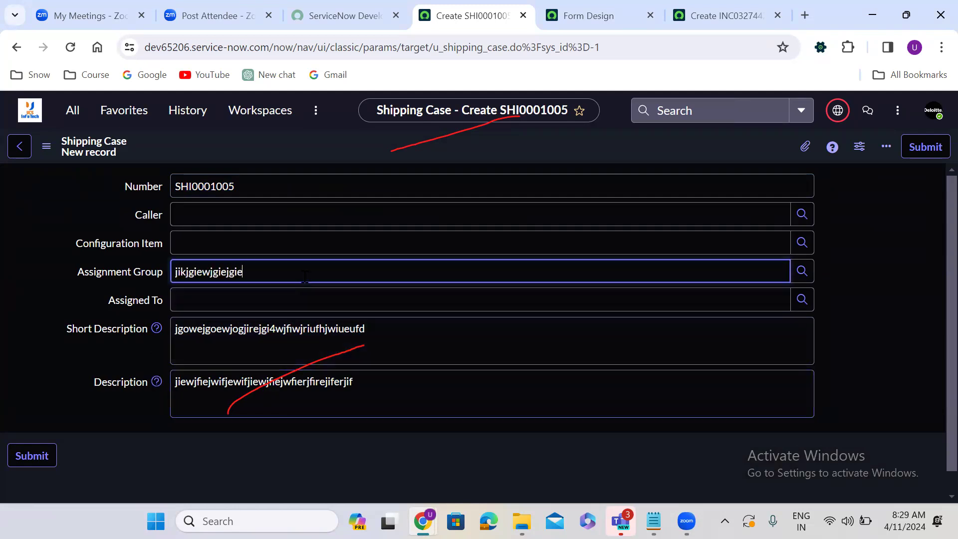
pyautogui.click(72, 304)
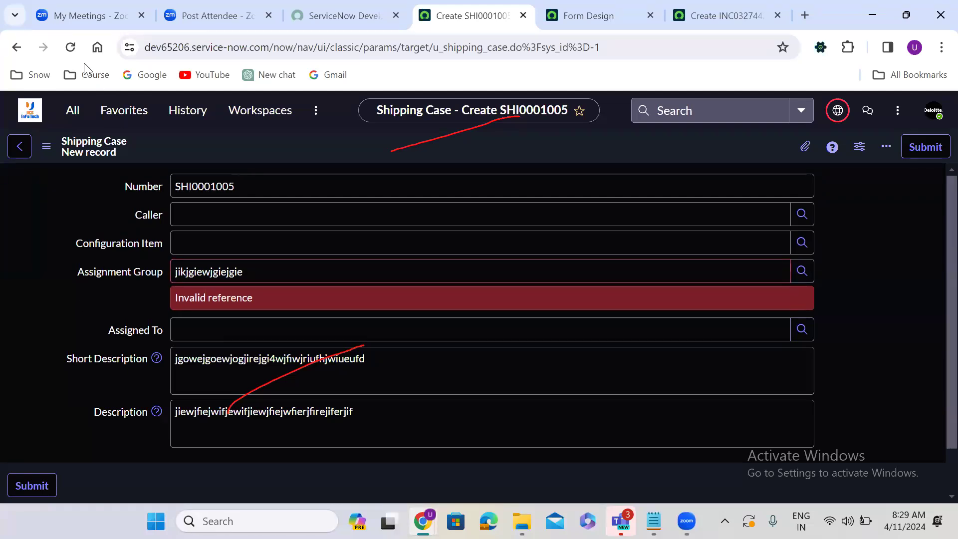
# Step: Reload the page to discard the unsaved draft and return to the Form Design tab
pyautogui.click(70, 47)
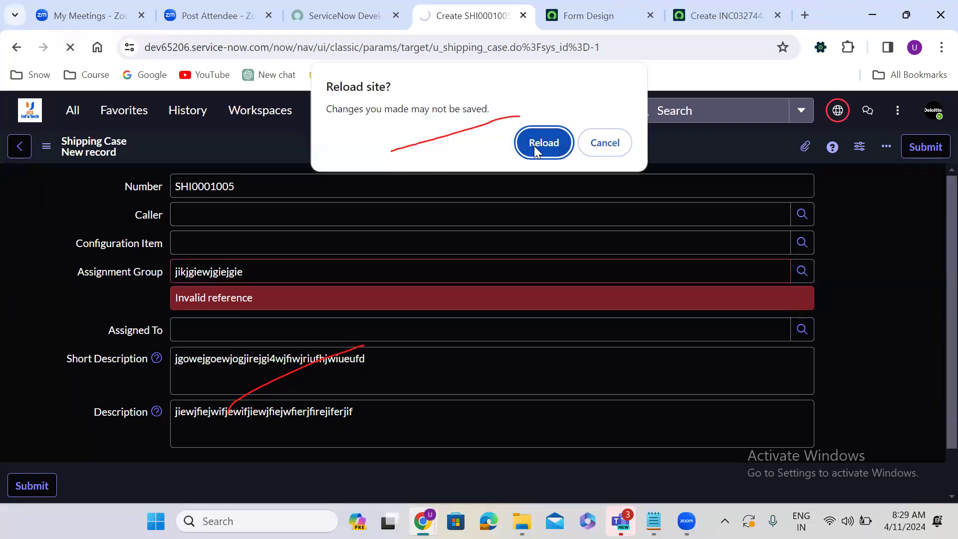
pyautogui.click(544, 143)
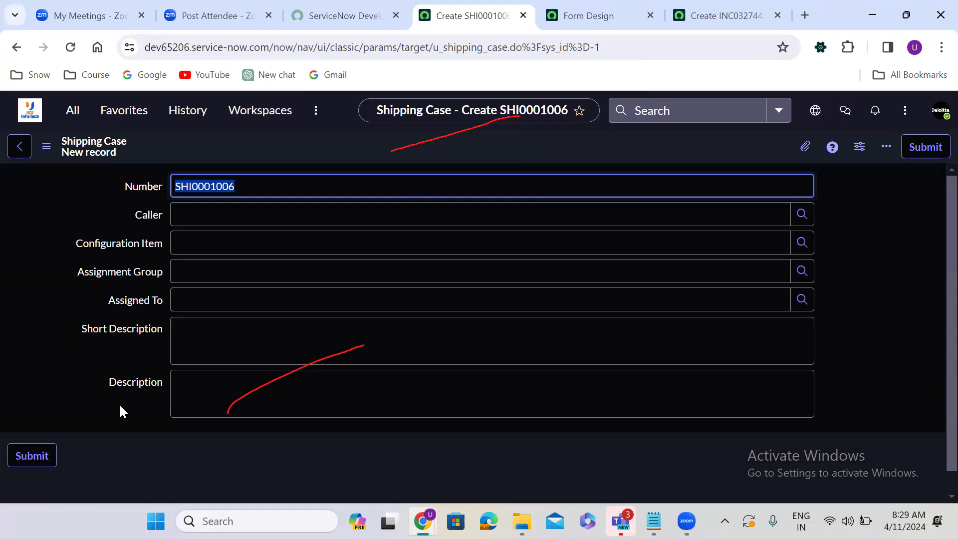
pyautogui.scroll(-1, 120, 410)
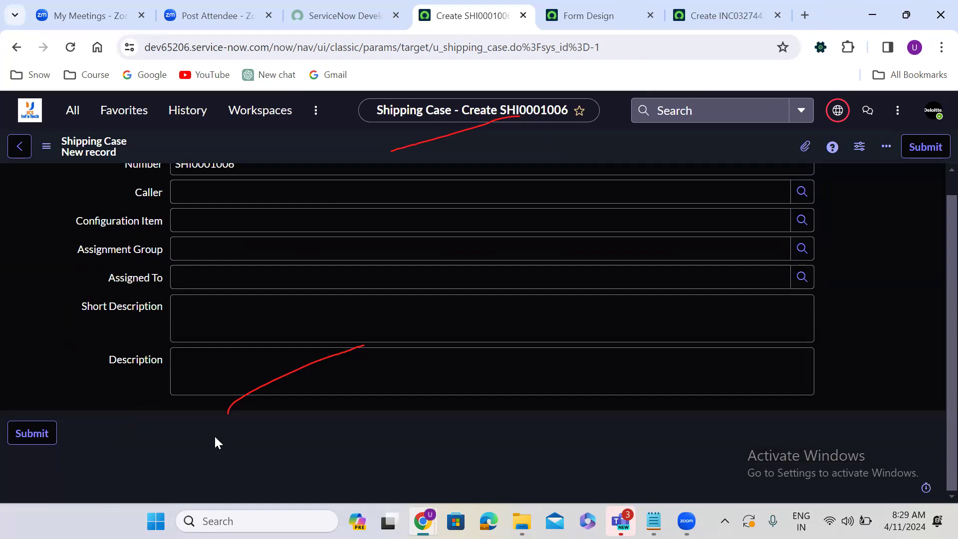
pyautogui.click(522, 117)
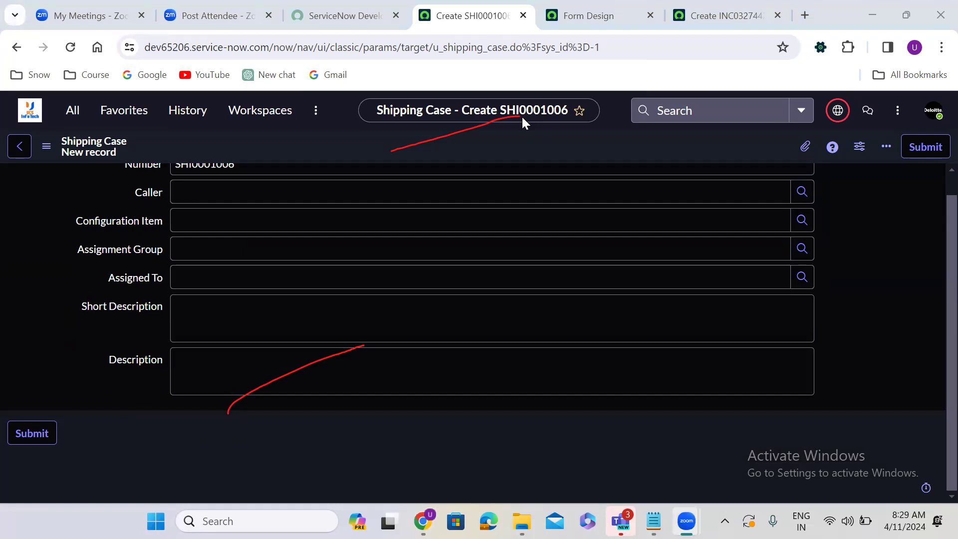
pyautogui.click(603, 11)
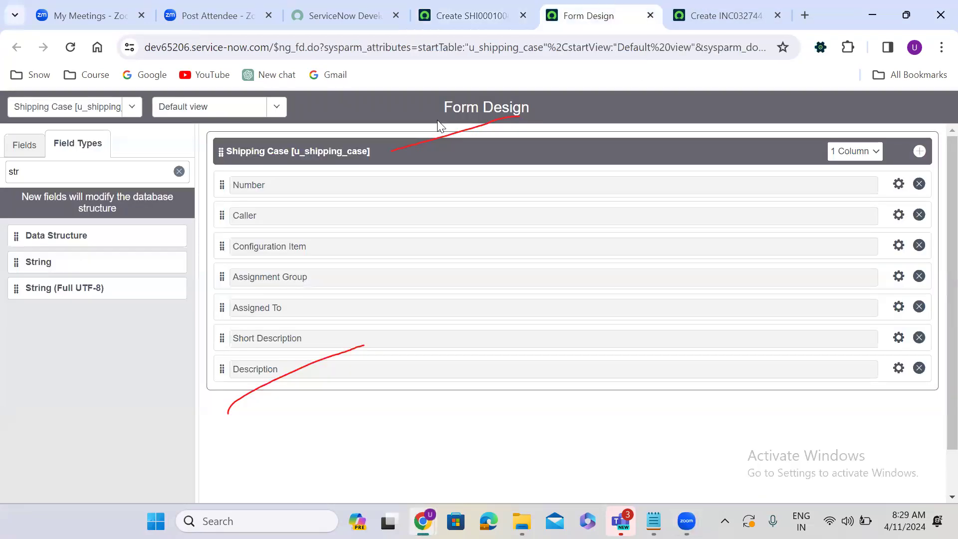
# Step: Filter field types by 'choi' and drag seven Choice fields in below Description
pyautogui.doubleClick(90, 166)
pyautogui.write('choi')
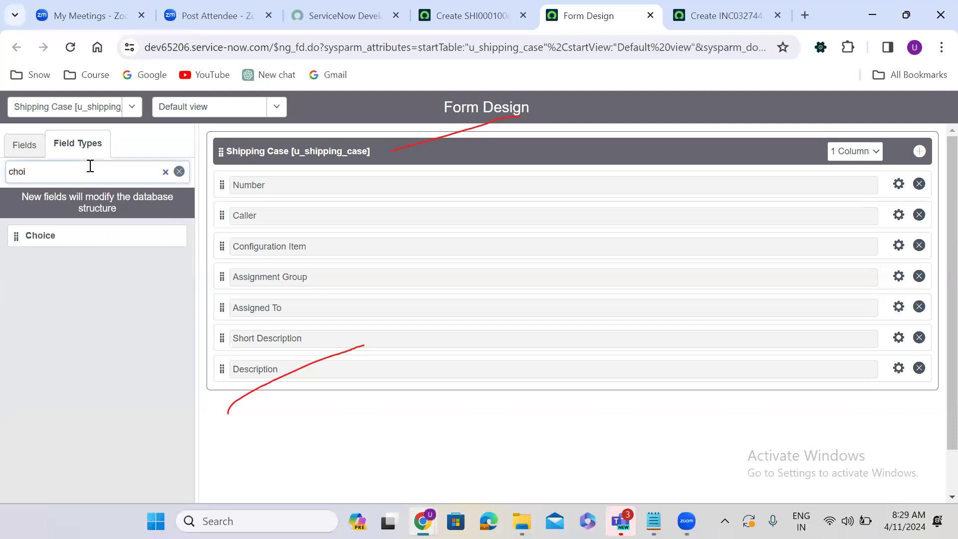
pyautogui.moveTo(19, 238); pyautogui.dragTo(246, 410)
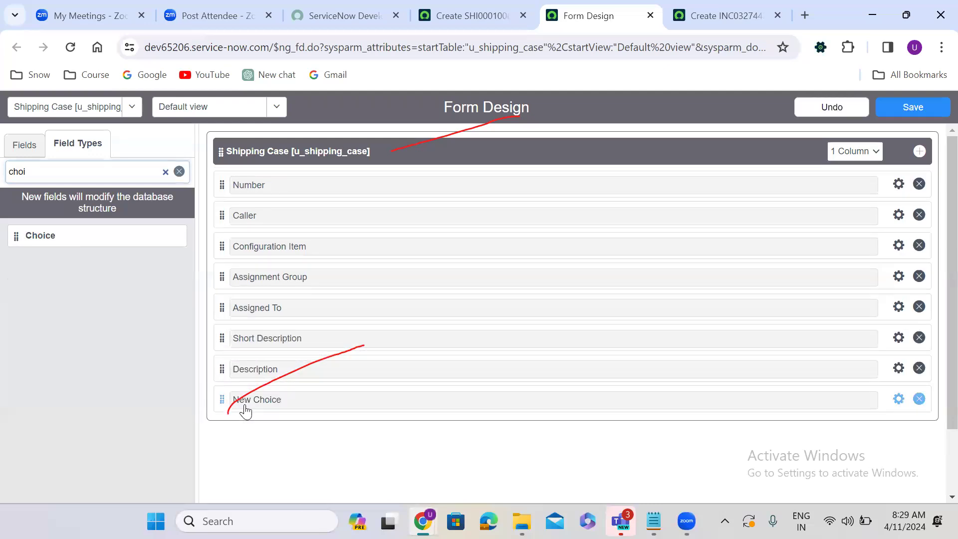
pyautogui.moveTo(16, 235); pyautogui.dragTo(246, 430)
pyautogui.moveTo(15, 238); pyautogui.dragTo(238, 469)
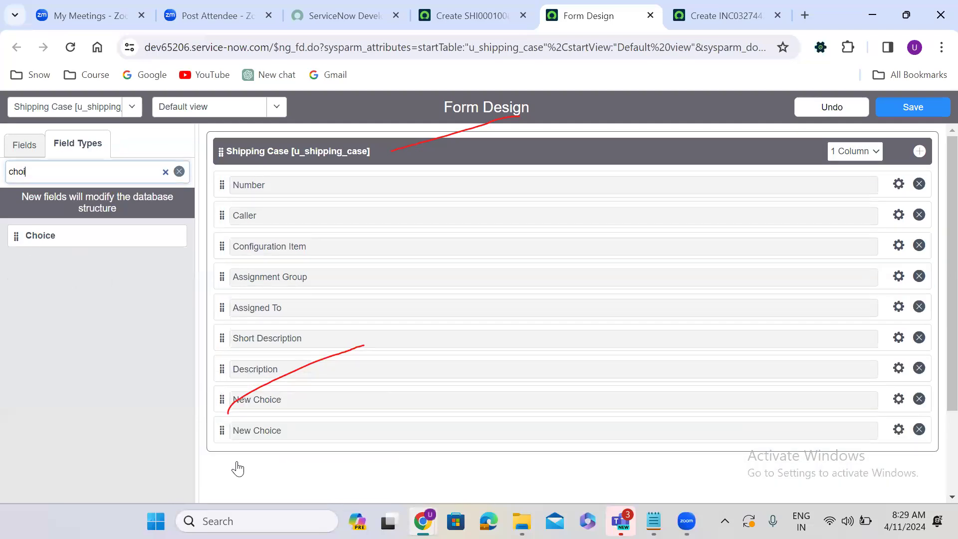
pyautogui.scroll(-1, 937, 311)
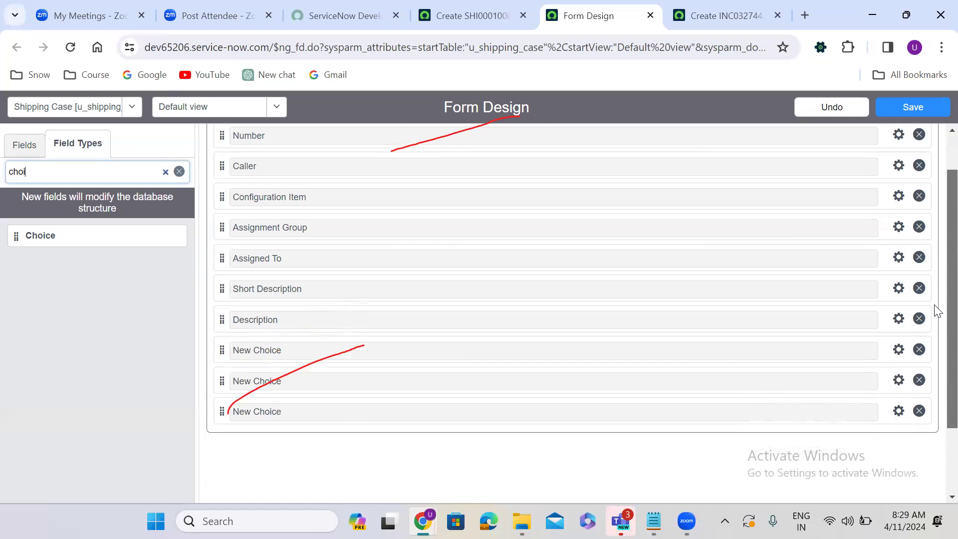
pyautogui.scroll(-2, 936, 325)
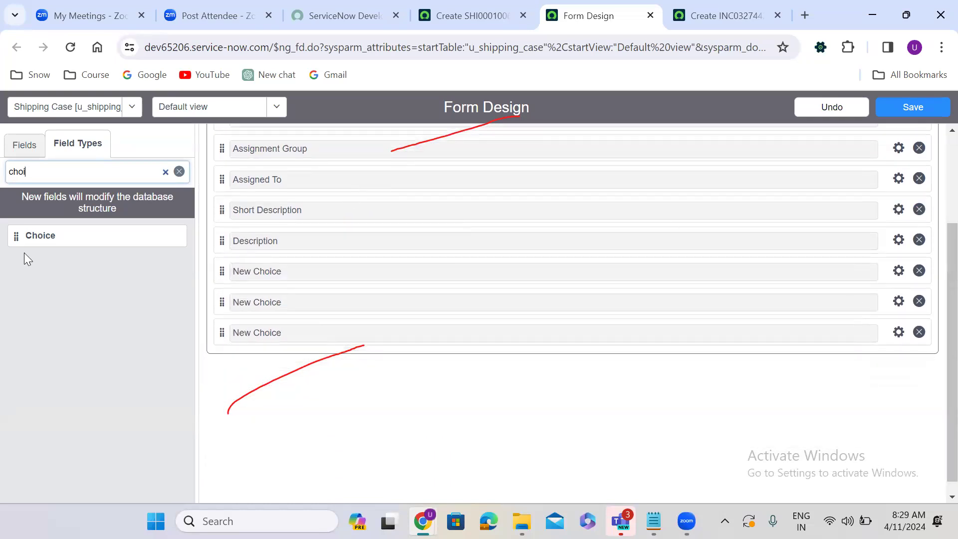
pyautogui.moveTo(15, 235); pyautogui.dragTo(241, 366)
pyautogui.moveTo(179, 327); pyautogui.dragTo(264, 324)
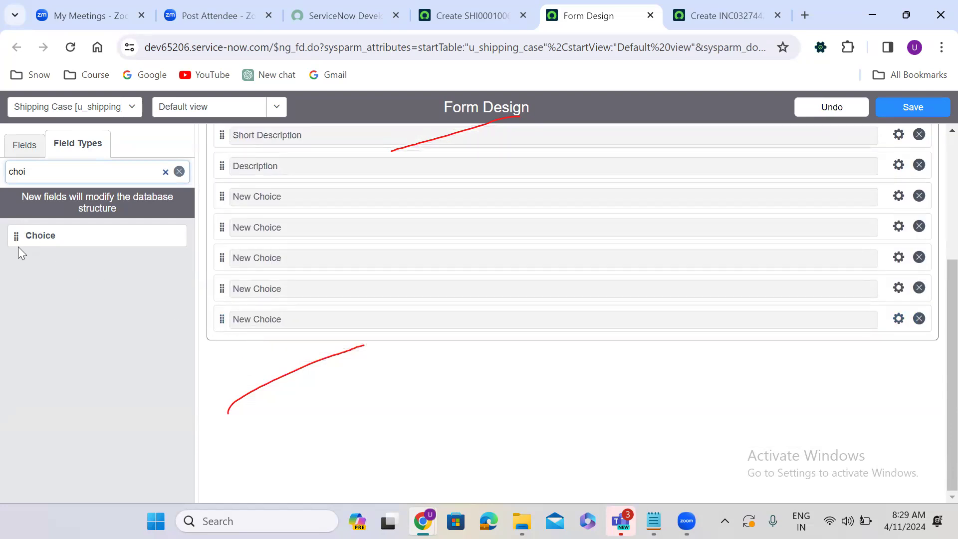
pyautogui.moveTo(15, 237); pyautogui.dragTo(241, 323)
pyautogui.moveTo(14, 235); pyautogui.dragTo(244, 326)
pyautogui.scroll(3, 935, 419)
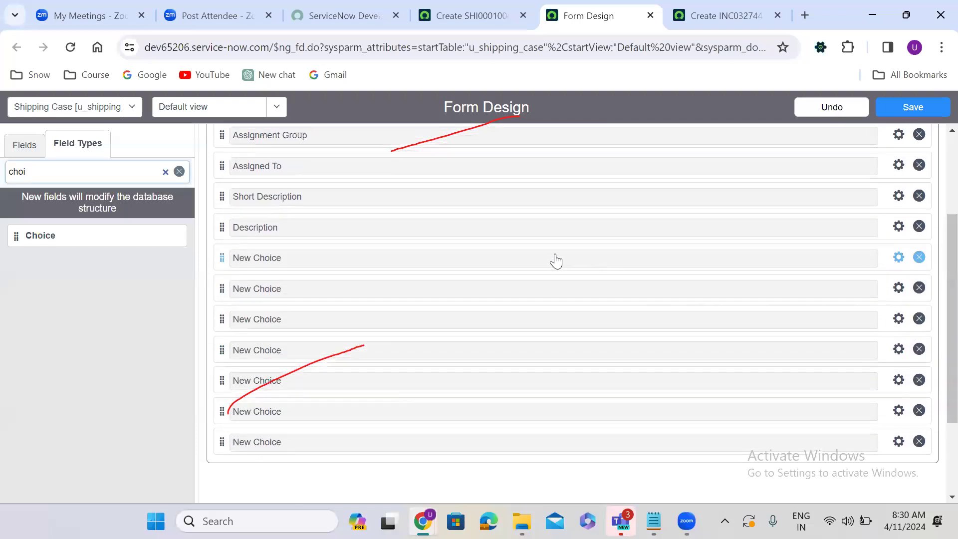
# Step: Set the first New Choice field's label to Category and name to u_category
pyautogui.click(898, 257)
pyautogui.write('Category')
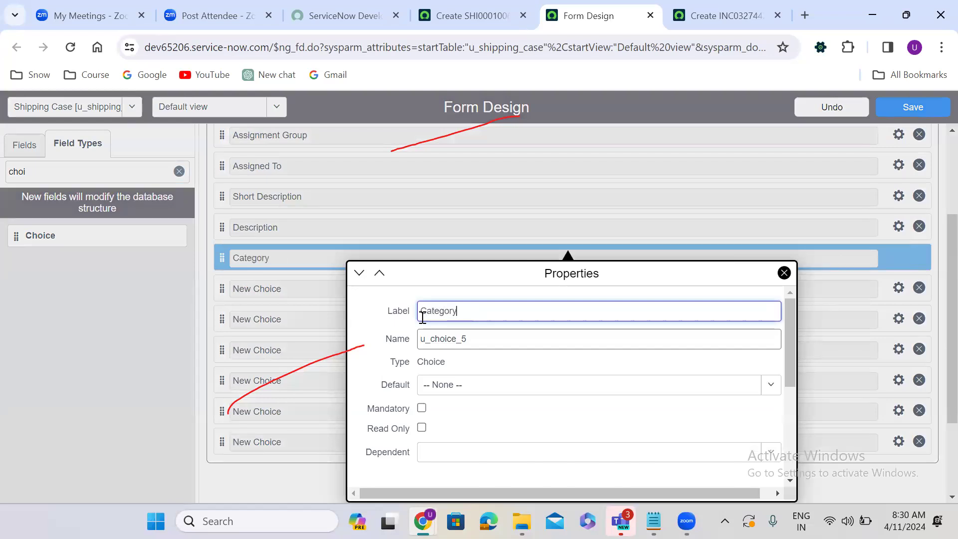
pyautogui.doubleClick(448, 338)
pyautogui.write('u_category')
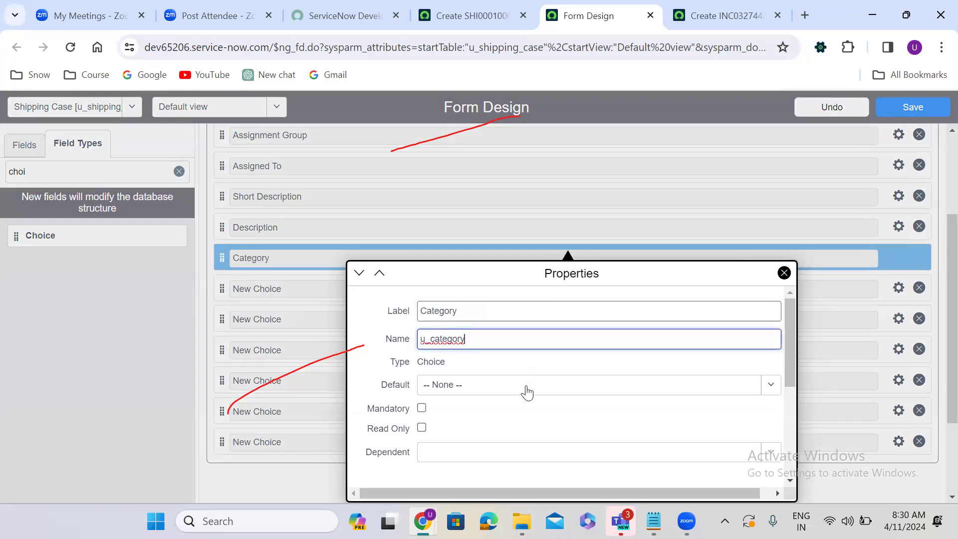
pyautogui.moveTo(791, 316); pyautogui.dragTo(786, 416)
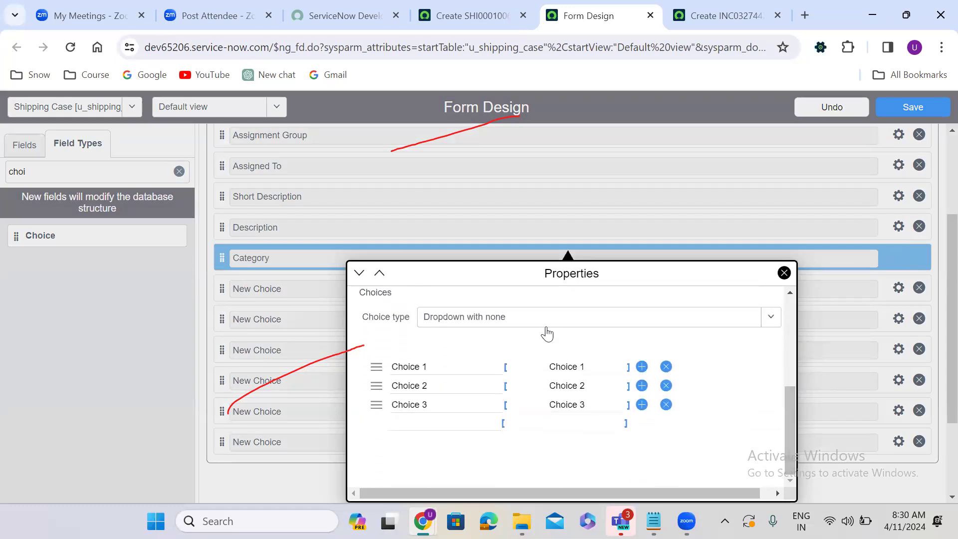
# Step: Replace the three placeholder choices with Software, Hardware and Enquiry
pyautogui.click(448, 363)
pyautogui.hotkey('ctrl', 'a')
pyautogui.press('BackSpace')
pyautogui.write('Software')
pyautogui.click(431, 383)
pyautogui.hotkey('ctrl', 'a')
pyautogui.write('Hardware')
pyautogui.click(432, 407)
pyautogui.hotkey('ctrl', 'a')
pyautogui.write('Enquiry')
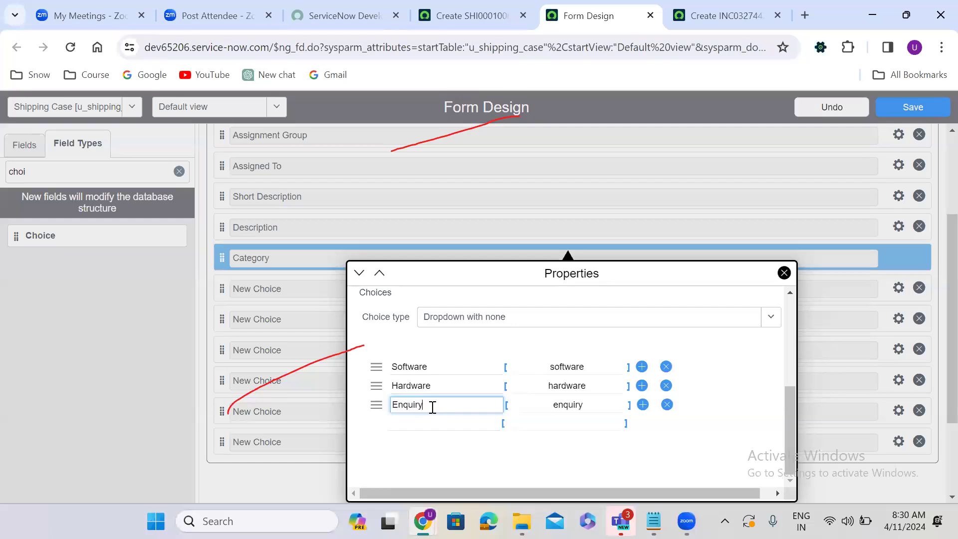
# Step: Add Network and Database as further Category choices
pyautogui.click(432, 422)
pyautogui.write('N')
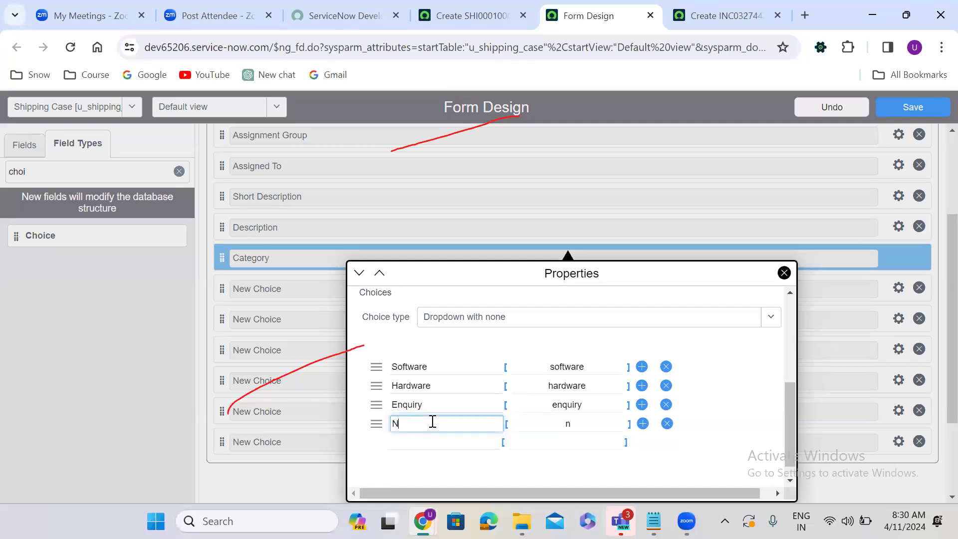
pyautogui.write('etwork')
pyautogui.click(432, 449)
pyautogui.write('B')
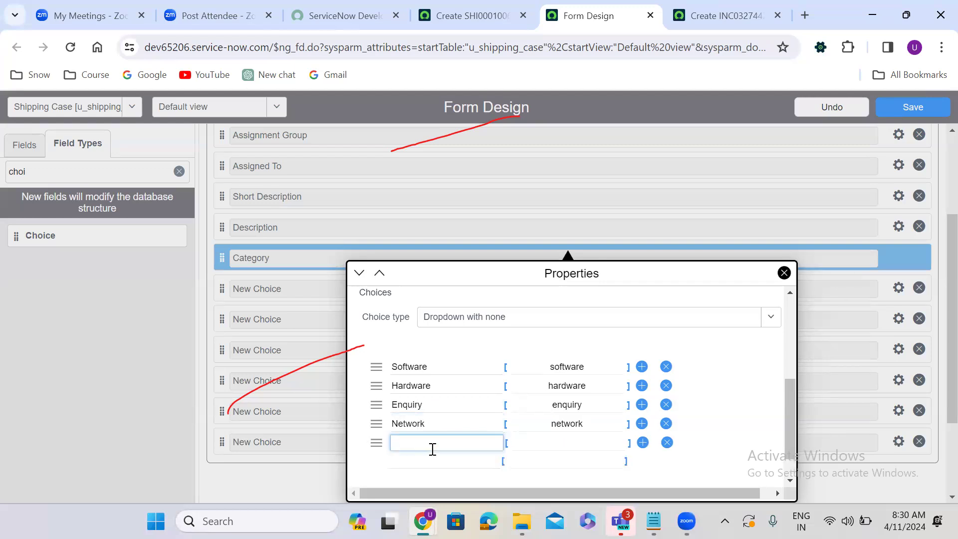
pyautogui.write('atabase')
# Step: Set the next New Choice field's label to Sub Category and name to u_sub_category
pyautogui.click(302, 462)
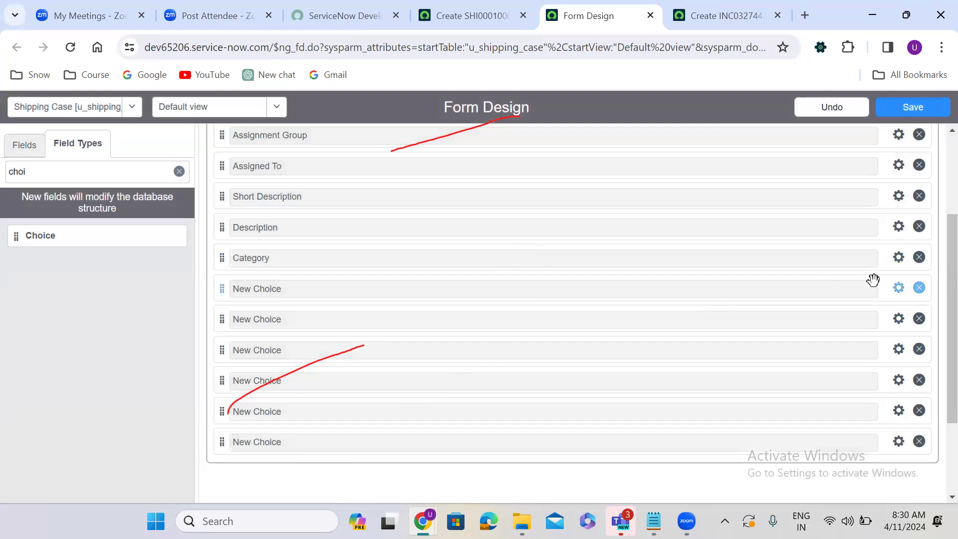
pyautogui.click(897, 289)
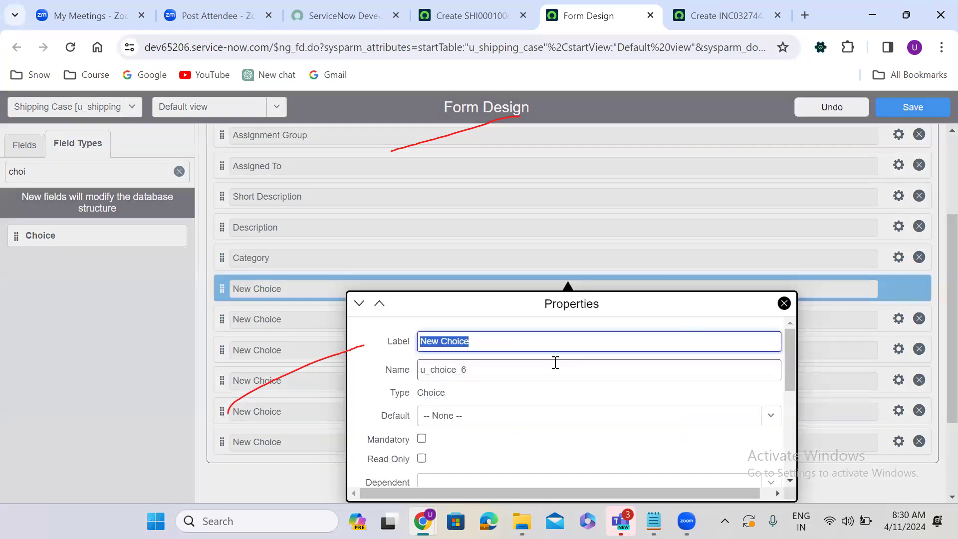
pyautogui.write('Sub')
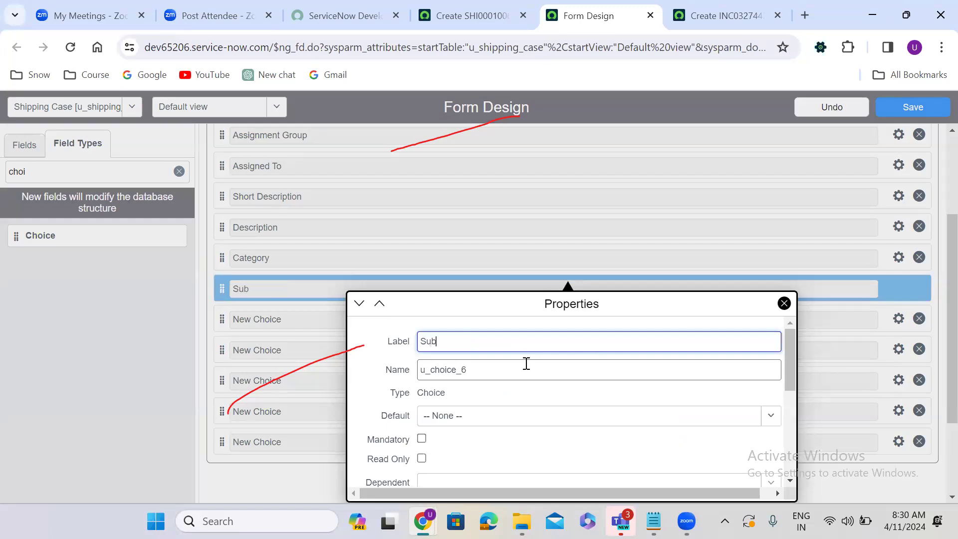
pyautogui.write(' Category')
pyautogui.doubleClick(478, 375)
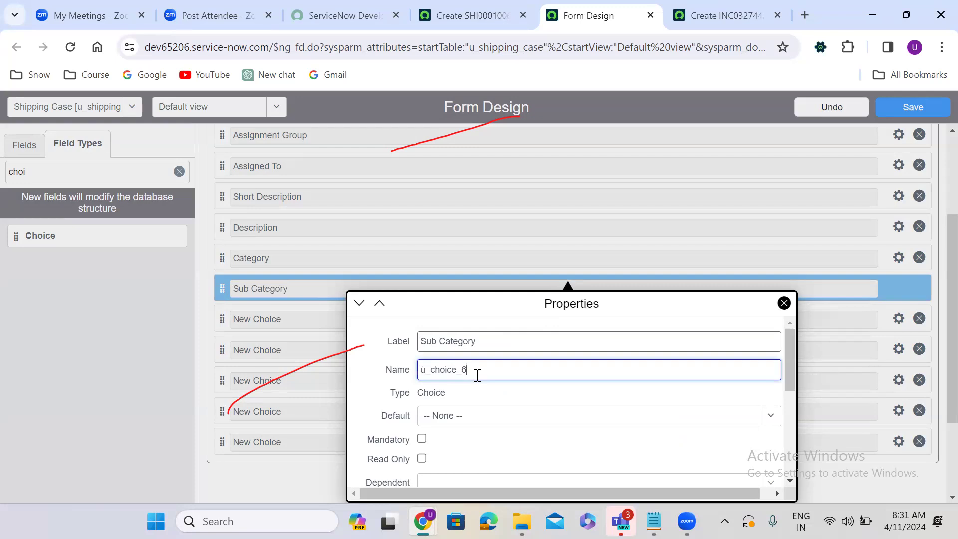
pyautogui.write('u_sub_category')
# Step: Rename the first two Sub Category choices to Linux and Windows
pyautogui.moveTo(786, 372); pyautogui.dragTo(789, 449)
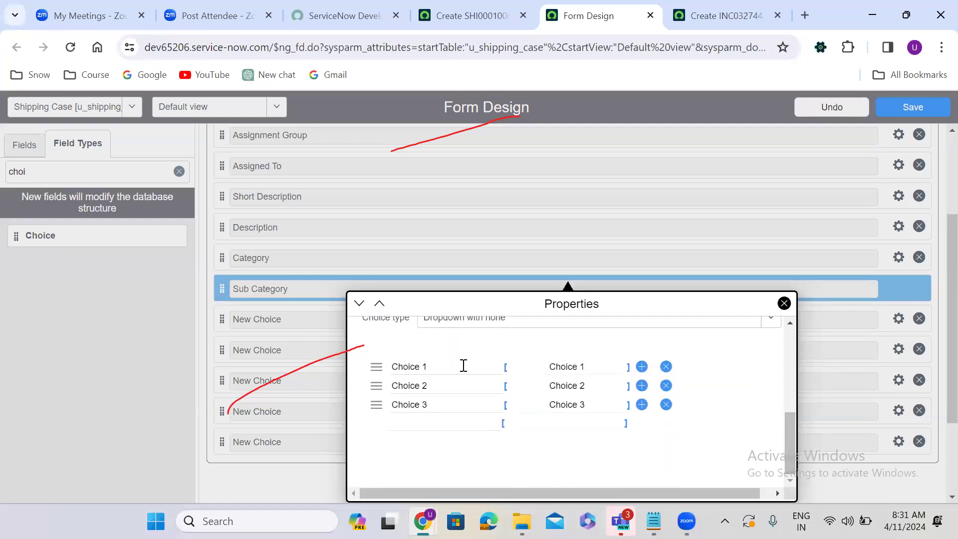
pyautogui.click(431, 364)
pyautogui.hotkey('ctrl', 'a')
pyautogui.write('L')
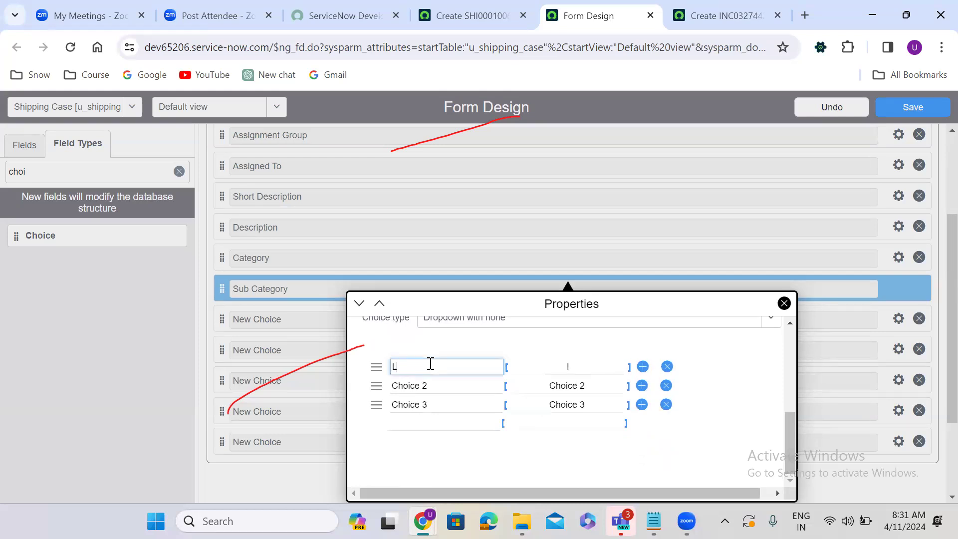
pyautogui.write('inux')
pyautogui.click(439, 390)
pyautogui.hotkey('ctrl', 'a')
pyautogui.write('Windows')
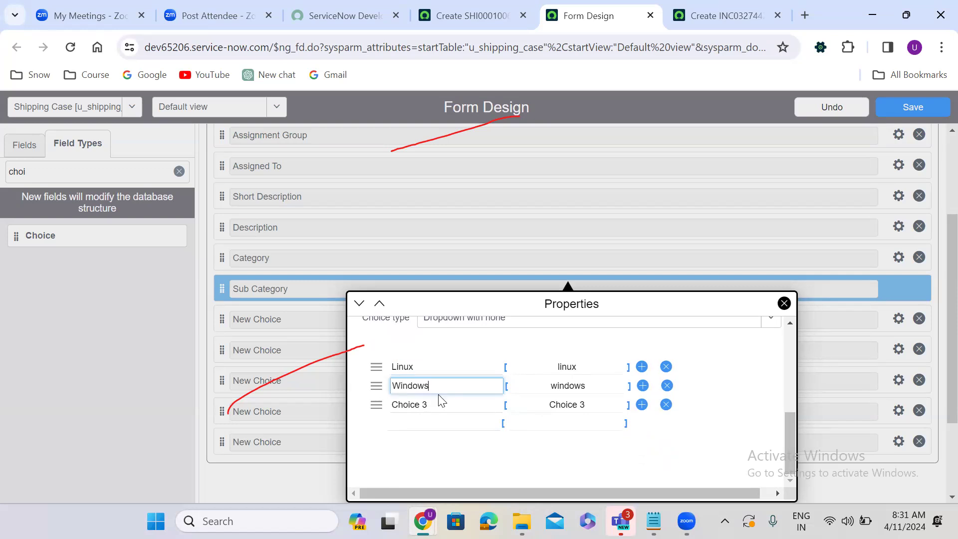
pyautogui.press('Escape')
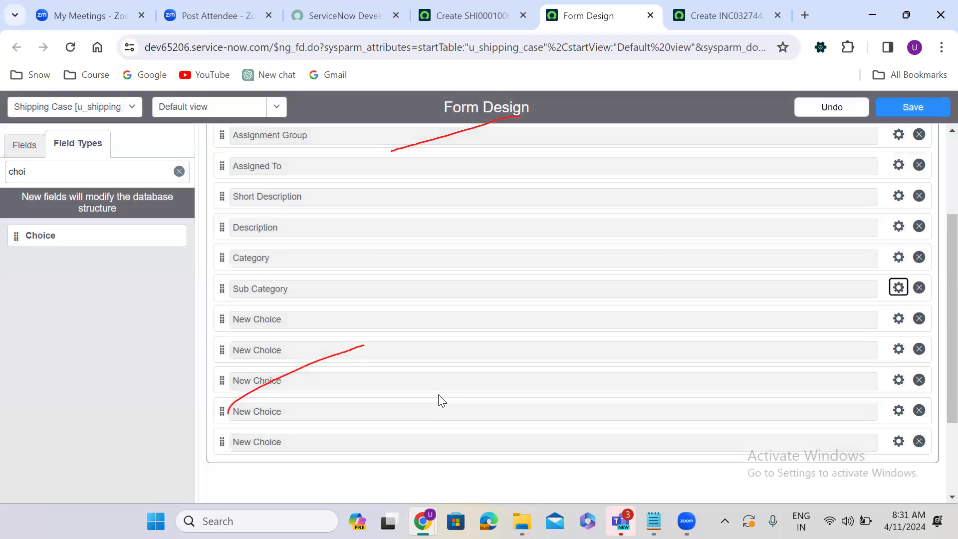
pyautogui.click(898, 288)
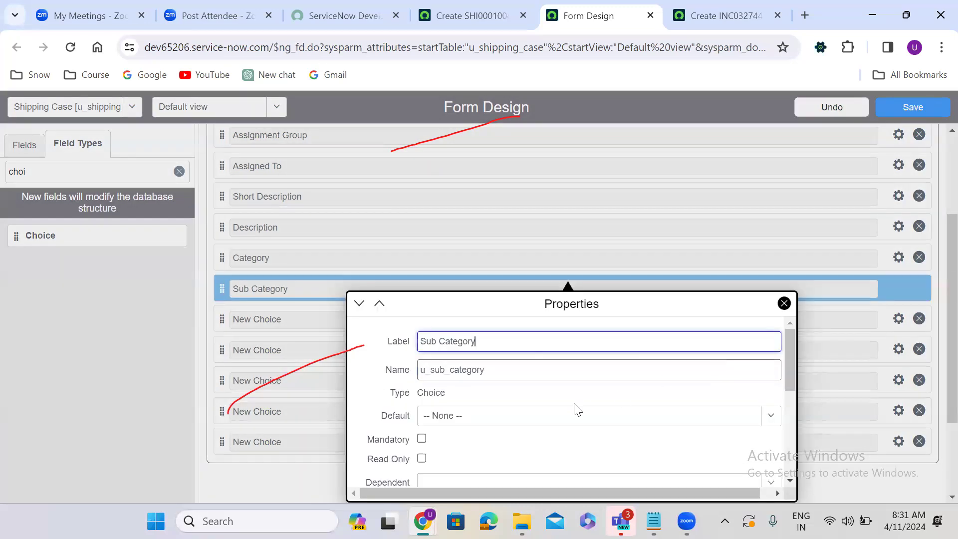
# Step: Set the third Sub Category choice to Unix and add Laptop and Desktop
pyautogui.click(791, 459)
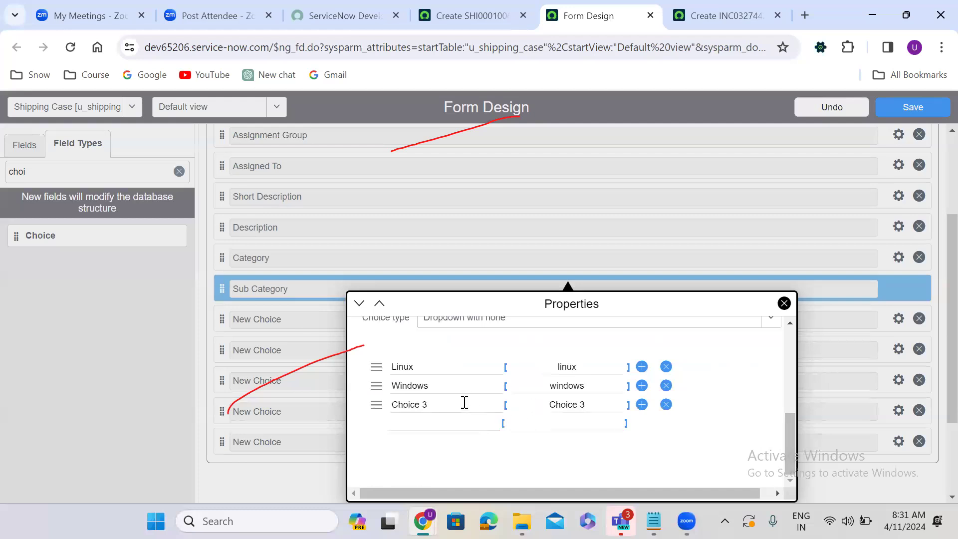
pyautogui.tripleClick(464, 403)
pyautogui.write('Unix')
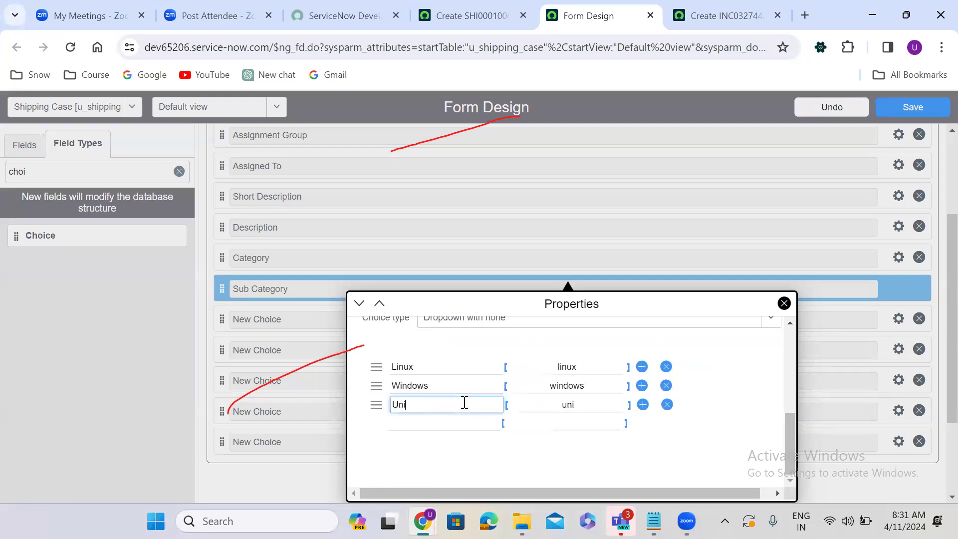
pyautogui.click(436, 422)
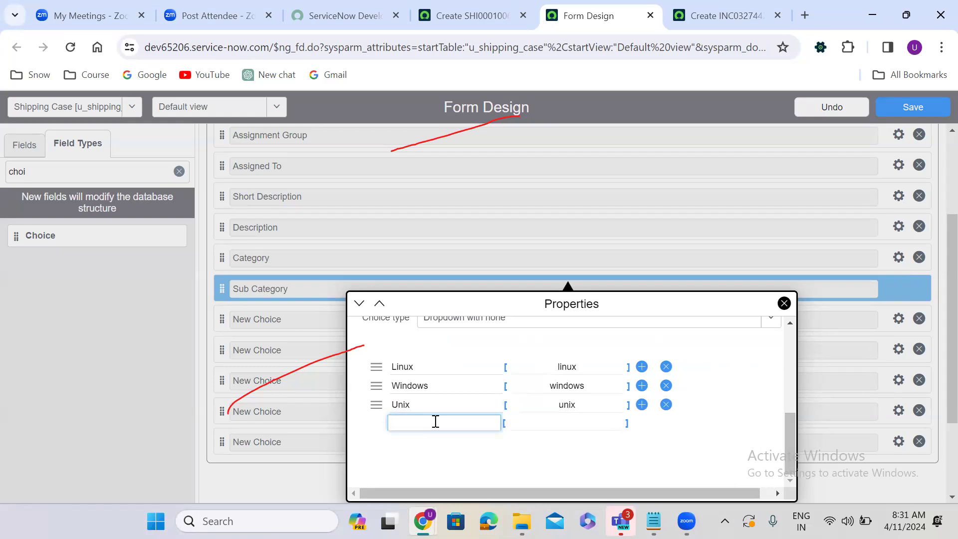
pyautogui.write('Laptop')
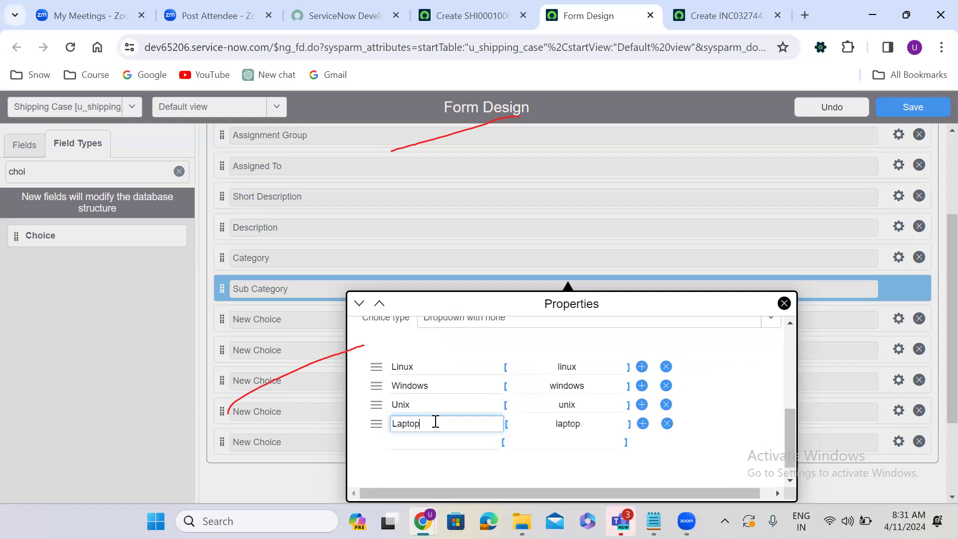
pyautogui.click(414, 437)
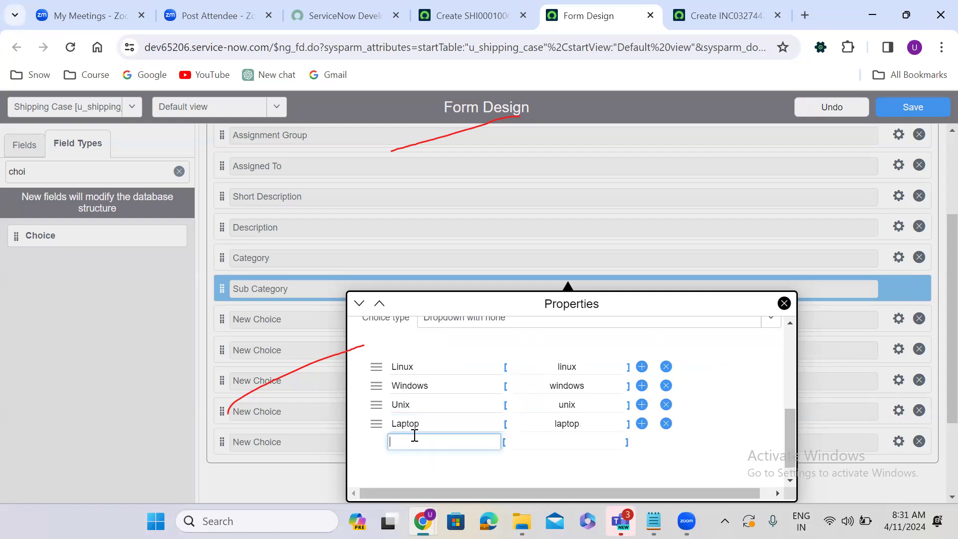
pyautogui.write('Deskt')
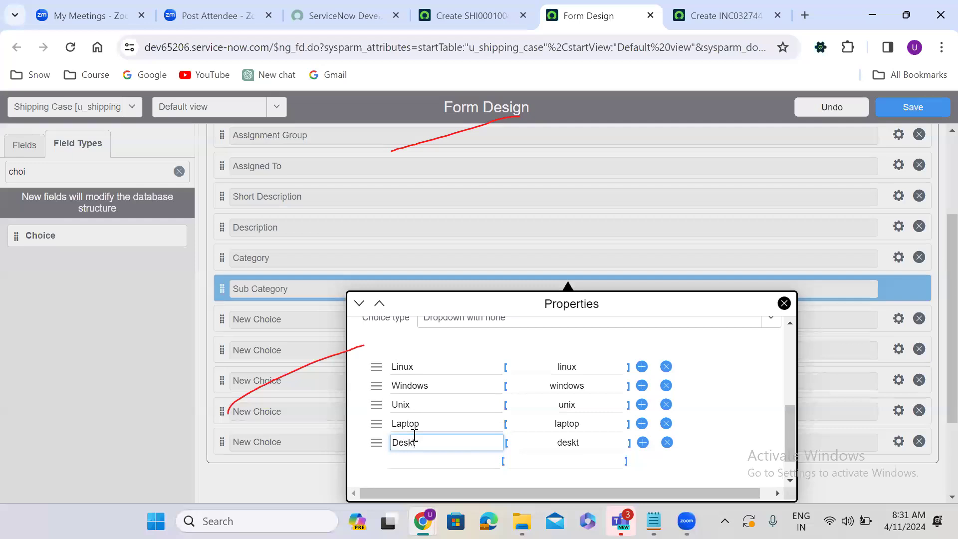
pyautogui.write('op')
# Step: Add Keyboard, Mysql and Oracle as Sub Category choices
pyautogui.moveTo(788, 417); pyautogui.dragTo(792, 459)
pyautogui.click(413, 425)
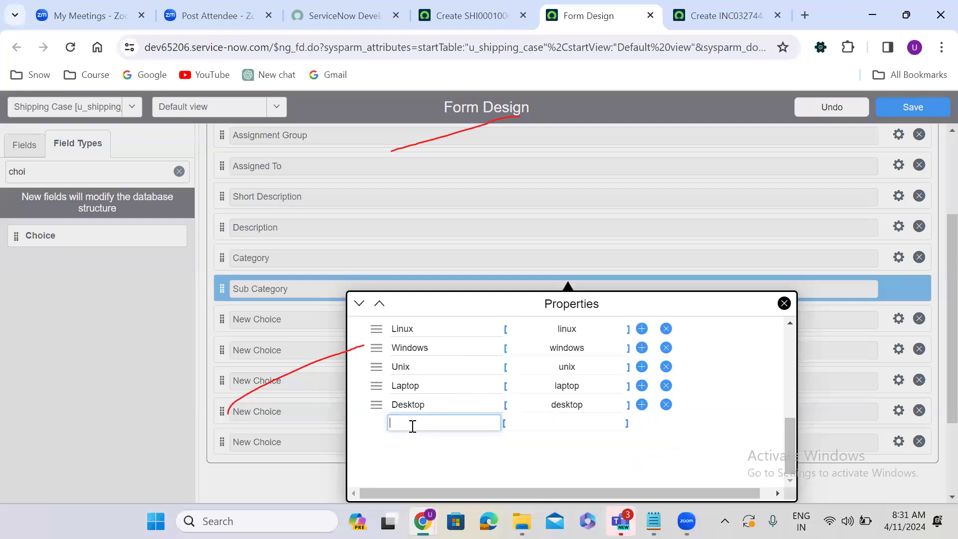
pyautogui.write('K')
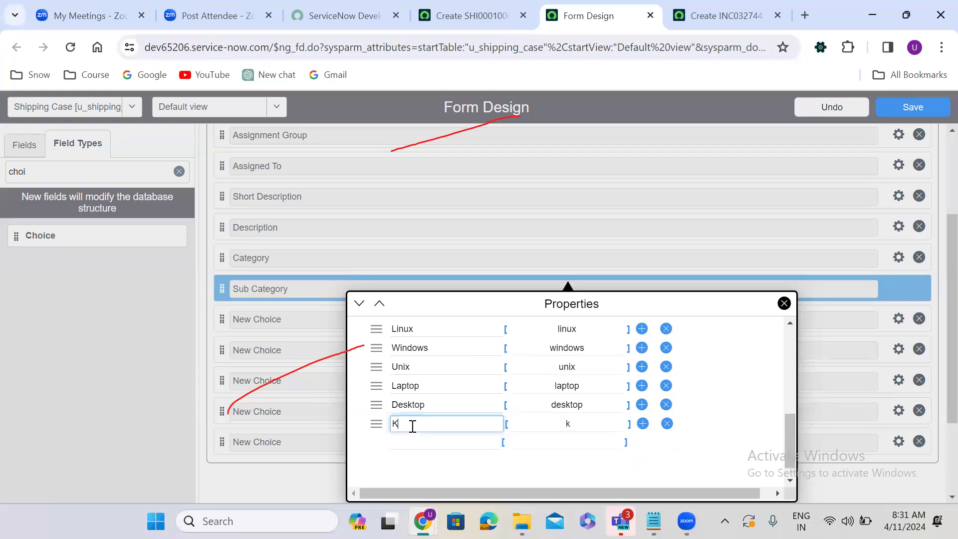
pyautogui.write('eyboard')
pyautogui.click(414, 448)
pyautogui.write('M')
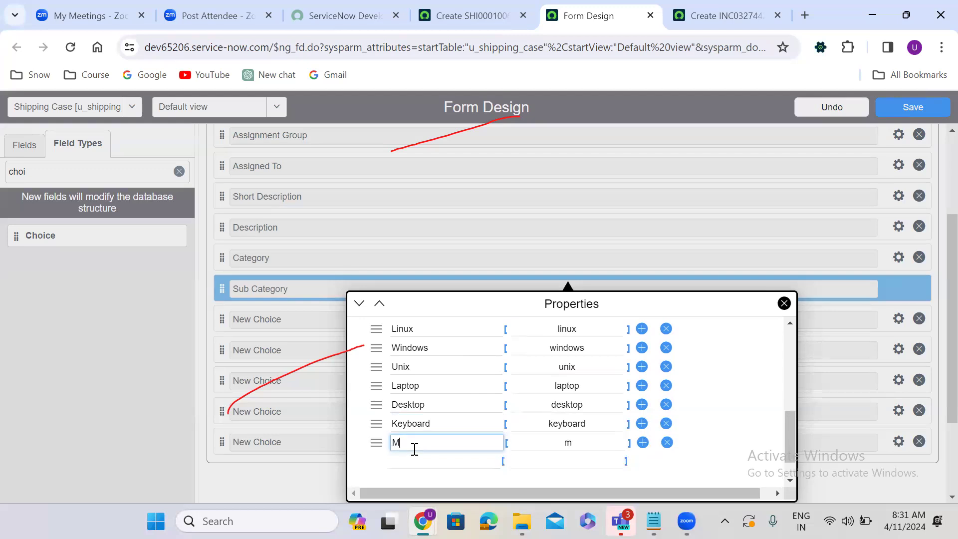
pyautogui.write('ysql')
pyautogui.click(423, 467)
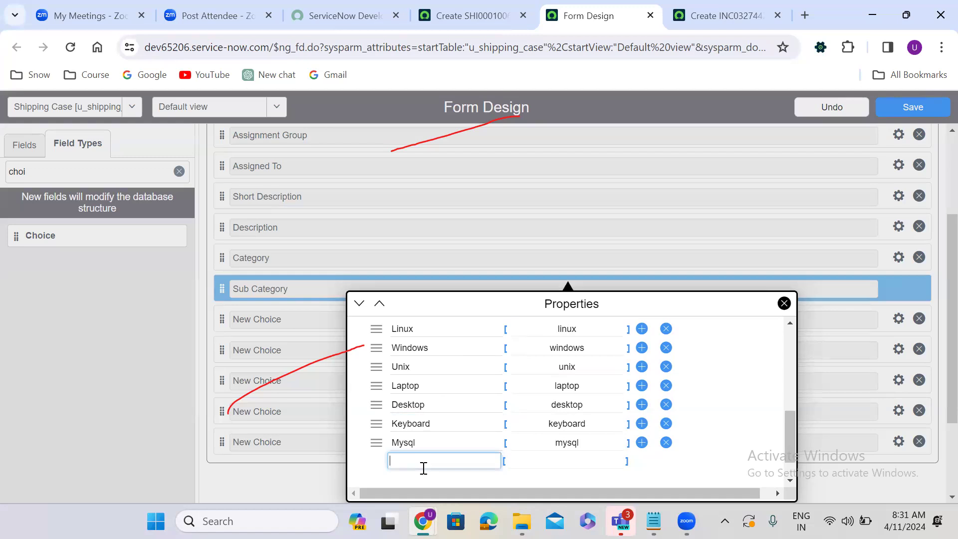
pyautogui.write('Orac')
pyautogui.write('le')
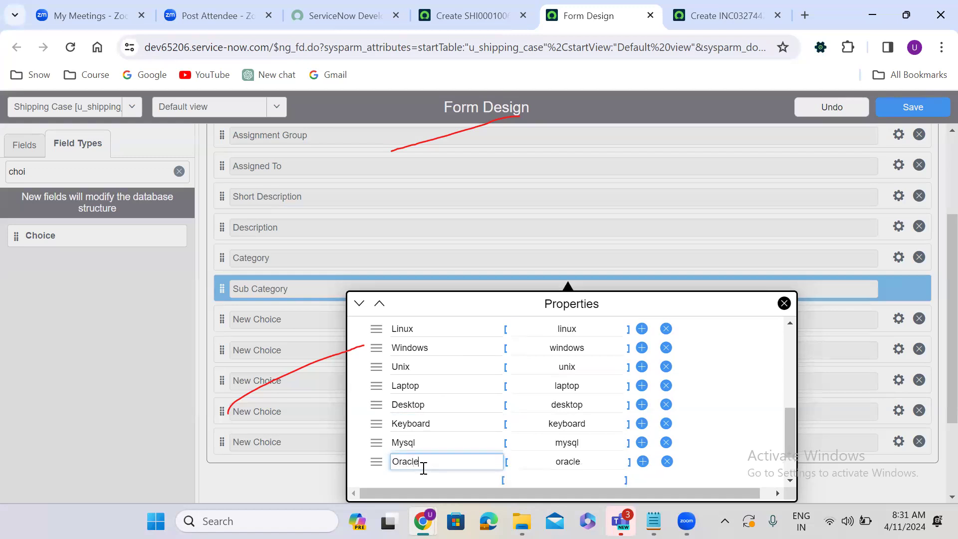
# Step: Add empty rows and enter Sybase, Dongle and Wifi, then close the properties
pyautogui.click(792, 422)
pyautogui.moveTo(792, 422); pyautogui.dragTo(792, 470)
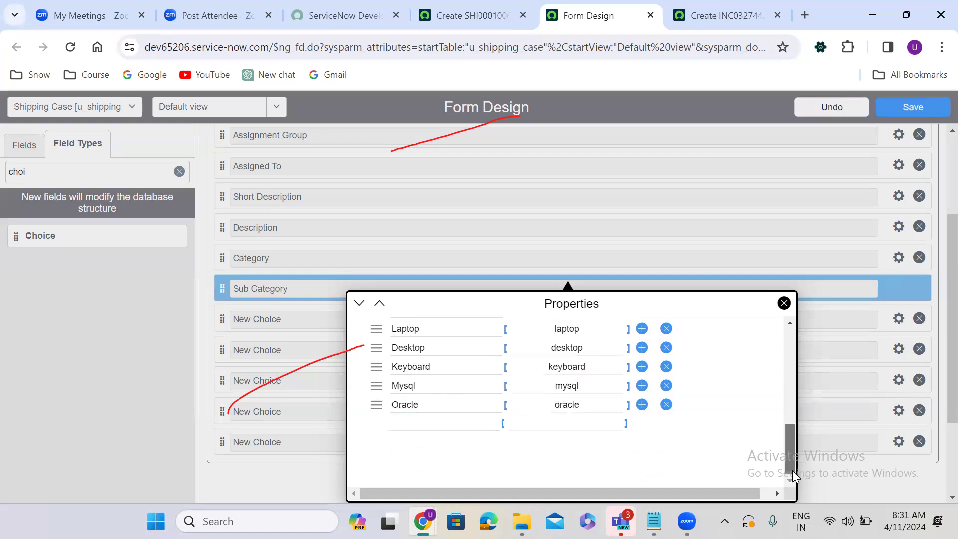
pyautogui.click(642, 405)
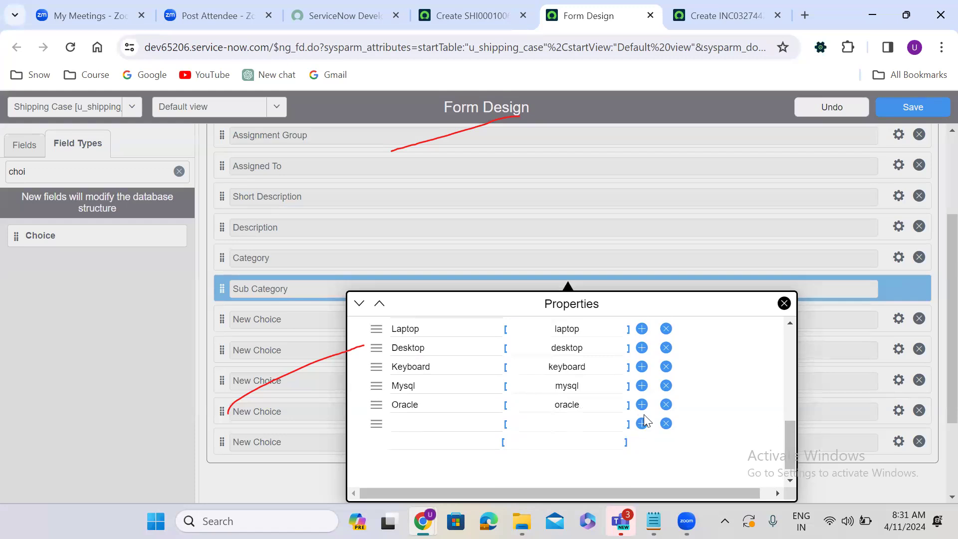
pyautogui.click(642, 424)
pyautogui.click(642, 424)
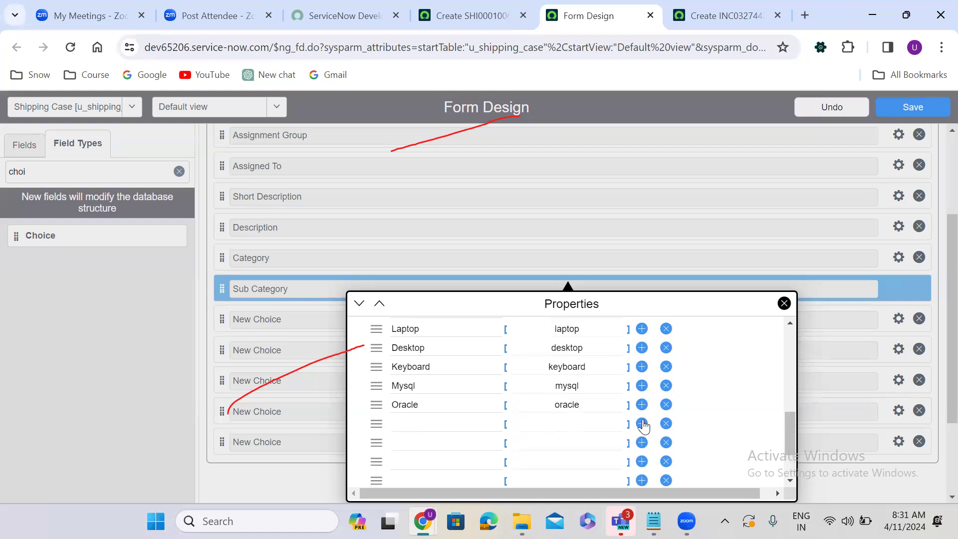
pyautogui.scroll(-2, 791, 430)
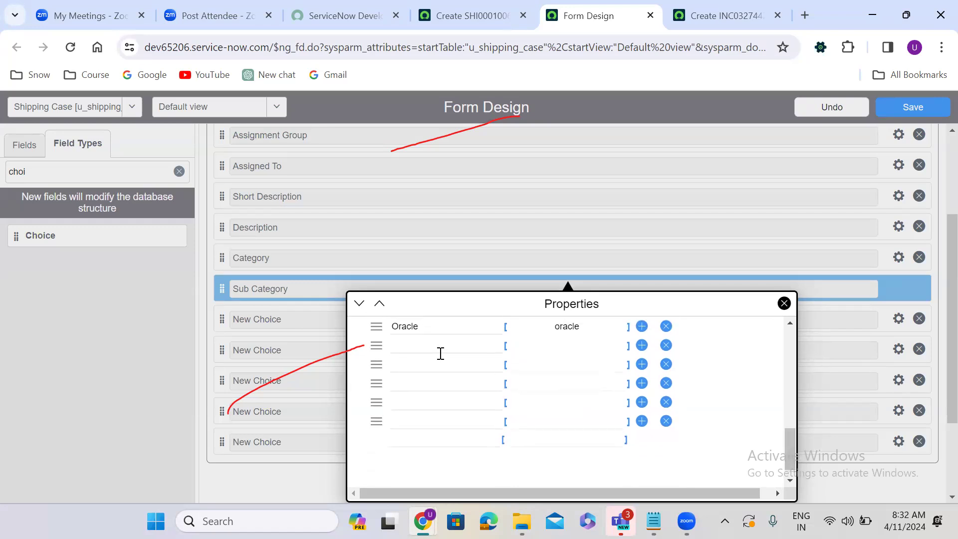
pyautogui.click(419, 346)
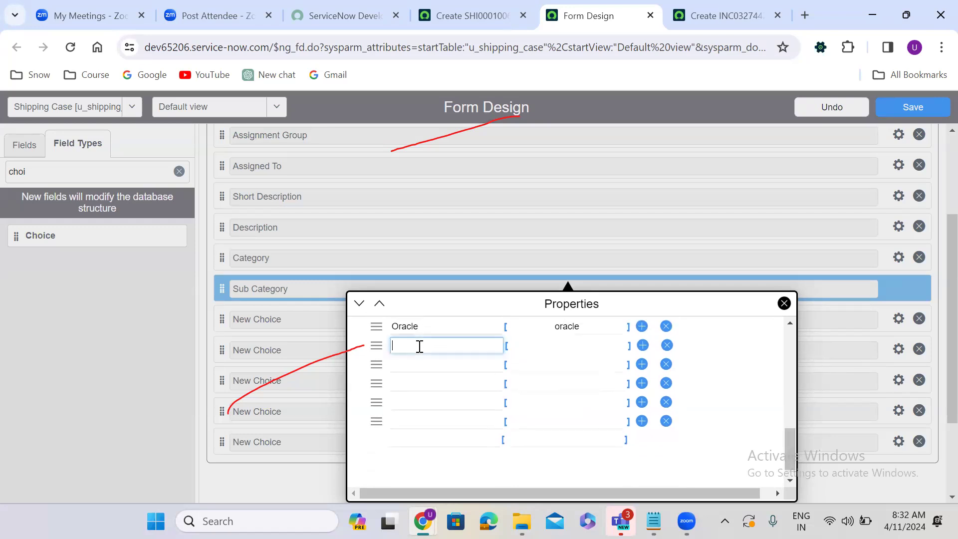
pyautogui.write('Sybase')
pyautogui.click(423, 366)
pyautogui.write('Dongle')
pyautogui.click(420, 382)
pyautogui.write('Wifi')
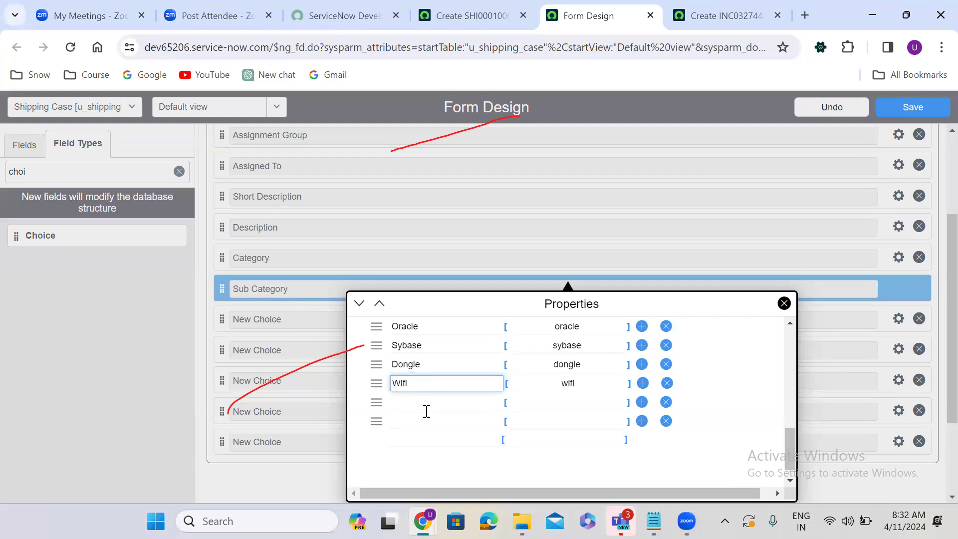
pyautogui.press('Escape')
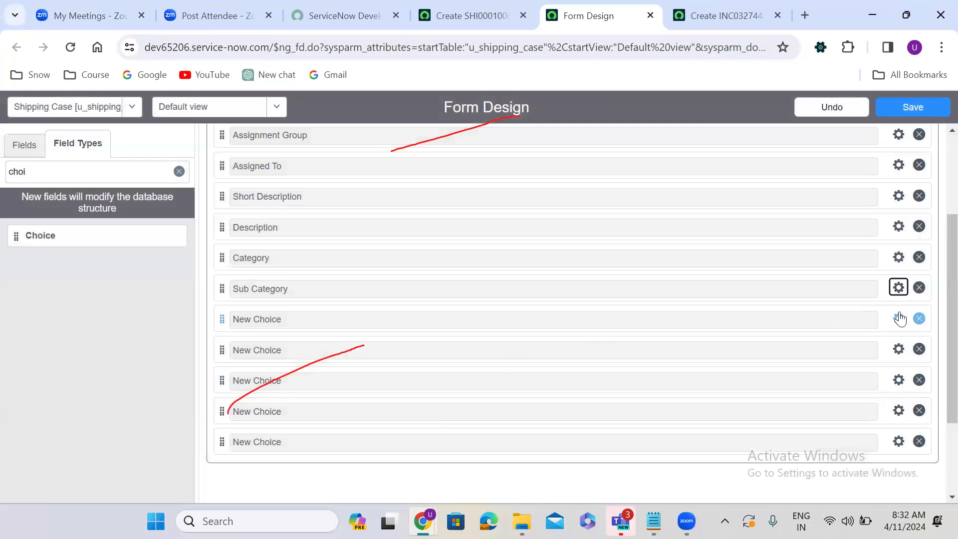
# Step: Add Router, Bug, Enhancement and Defect to the Sub Category choice list
pyautogui.click(897, 289)
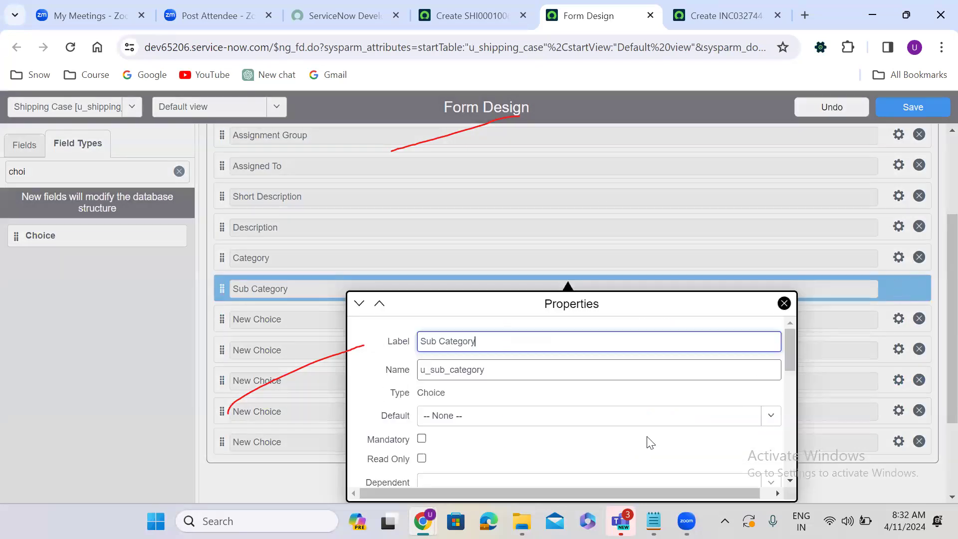
pyautogui.moveTo(793, 352); pyautogui.dragTo(791, 454)
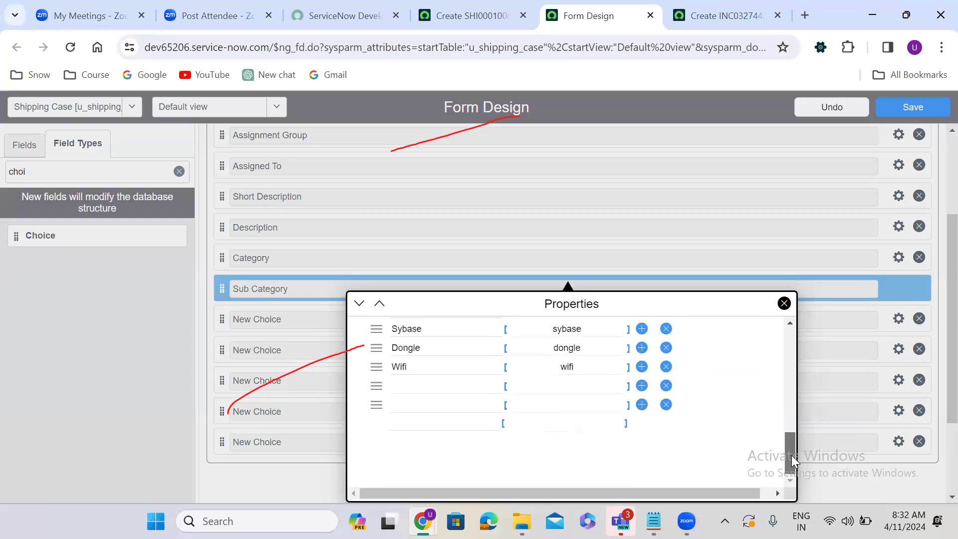
pyautogui.click(414, 385)
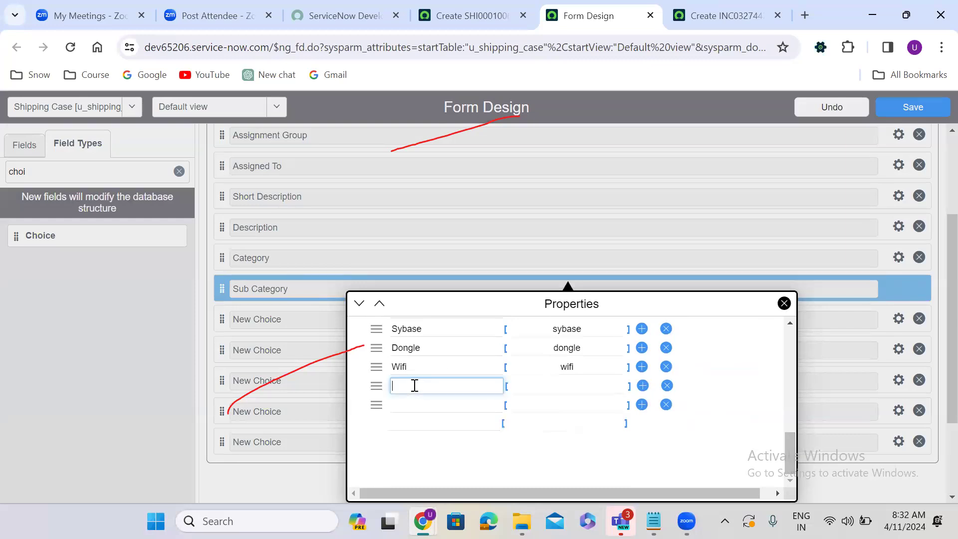
pyautogui.write('Router')
pyautogui.click(414, 402)
pyautogui.write('Bug')
pyautogui.click(414, 426)
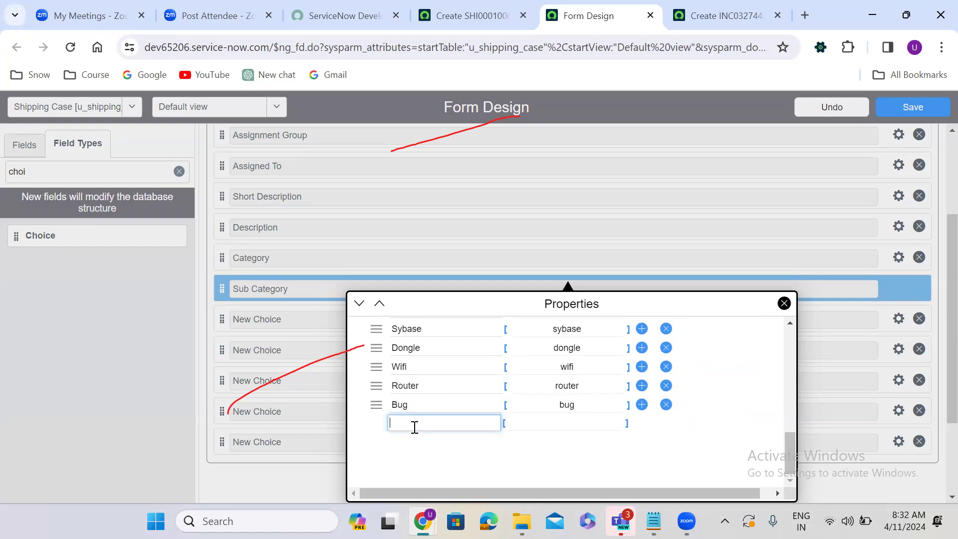
pyautogui.write('Enhan')
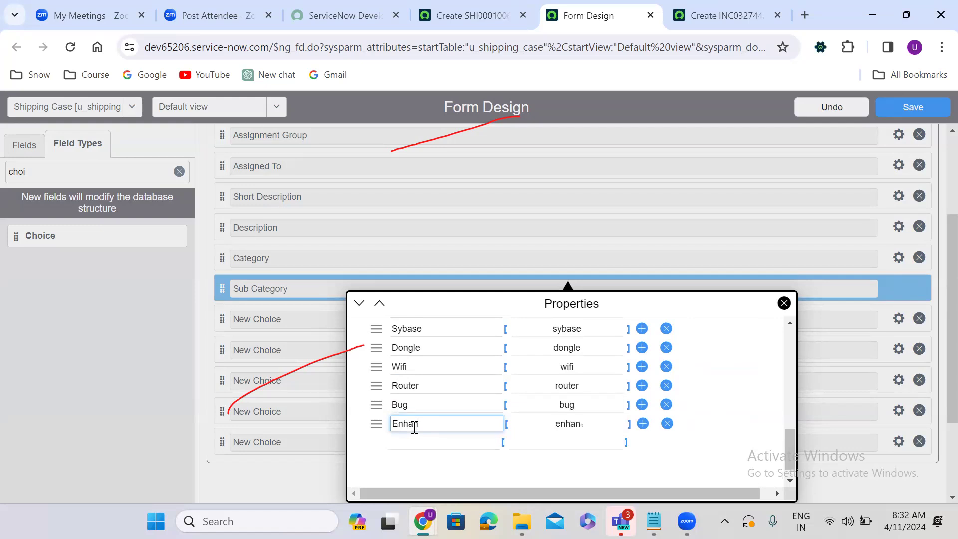
pyautogui.write('cement')
pyautogui.click(453, 445)
pyautogui.write('Defec')
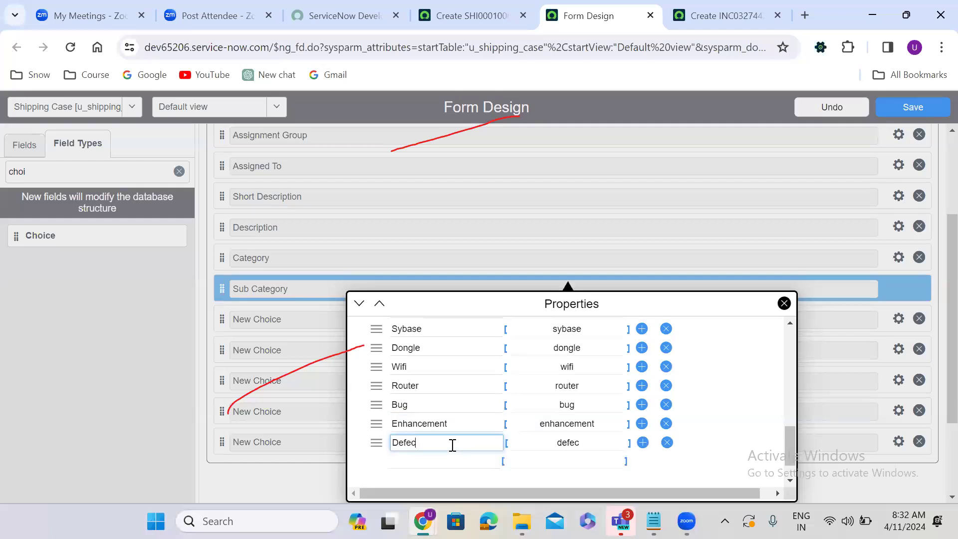
pyautogui.write('t')
pyautogui.click(337, 417)
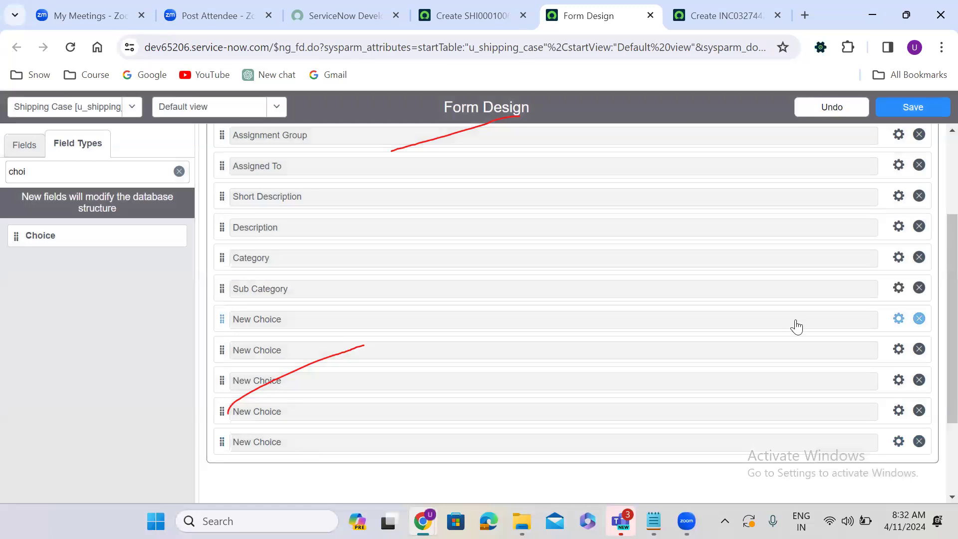
# Step: Set the next New Choice field's label to Contact Type and name to u_contact_type
pyautogui.click(898, 318)
pyautogui.write('C')
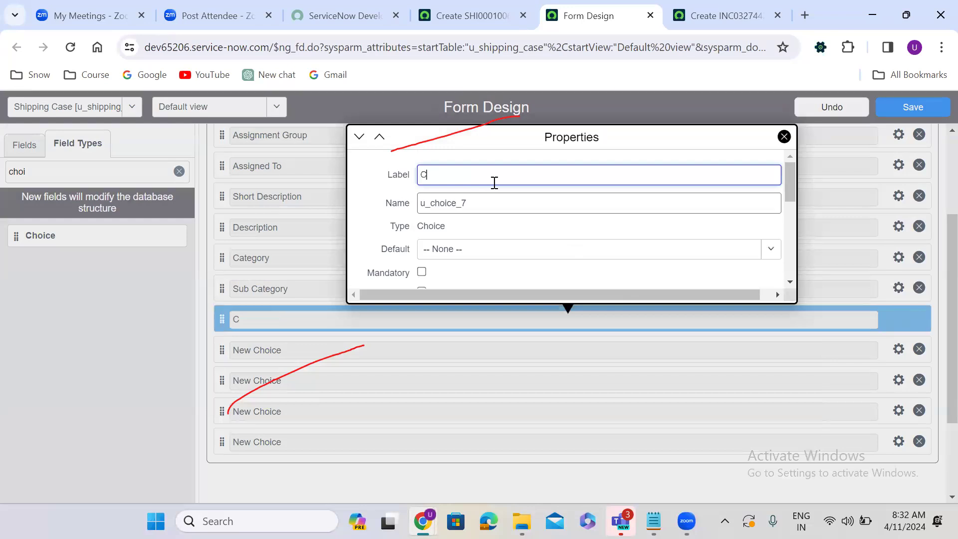
pyautogui.write('ontact T')
pyautogui.write('p')
pyautogui.write('pe')
pyautogui.doubleClick(467, 202)
pyautogui.write('u')
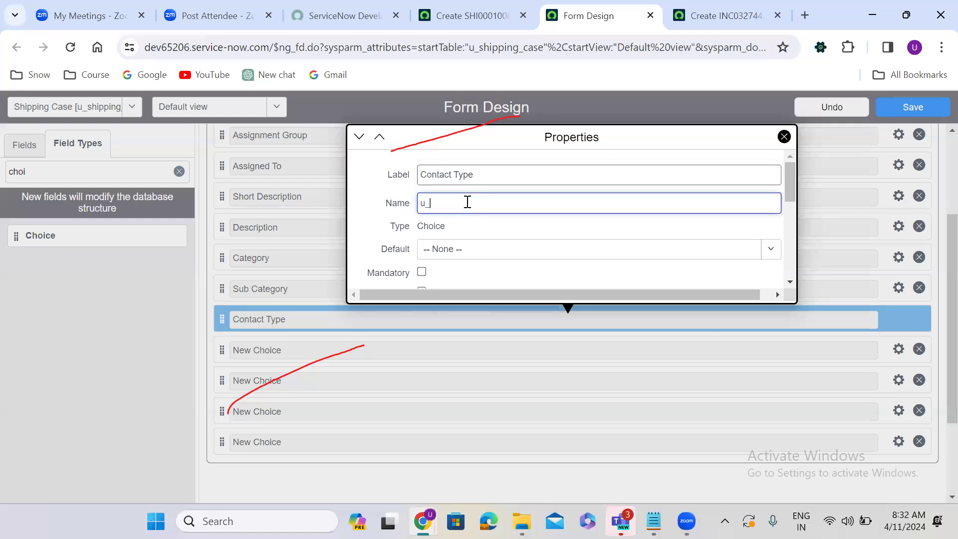
pyautogui.write('_contact_type')
pyautogui.moveTo(790, 177); pyautogui.dragTo(789, 244)
# Step: Replace the placeholder choices with Email, Phone and Virtual Agent, and add Walkin
pyautogui.doubleClick(452, 172)
pyautogui.hotkey('ctrl', 'a')
pyautogui.write('Email')
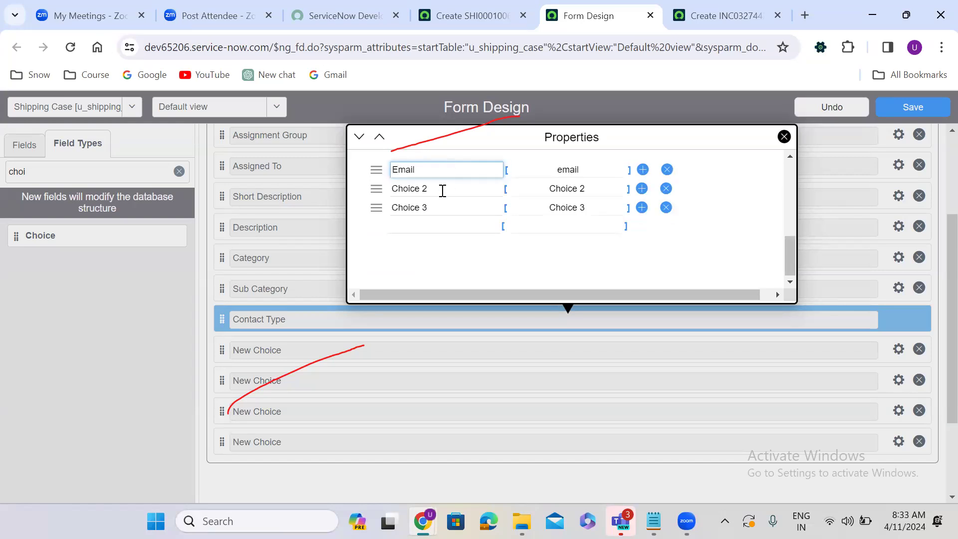
pyautogui.doubleClick(442, 189)
pyautogui.hotkey('ctrl', 'a')
pyautogui.write('Phone')
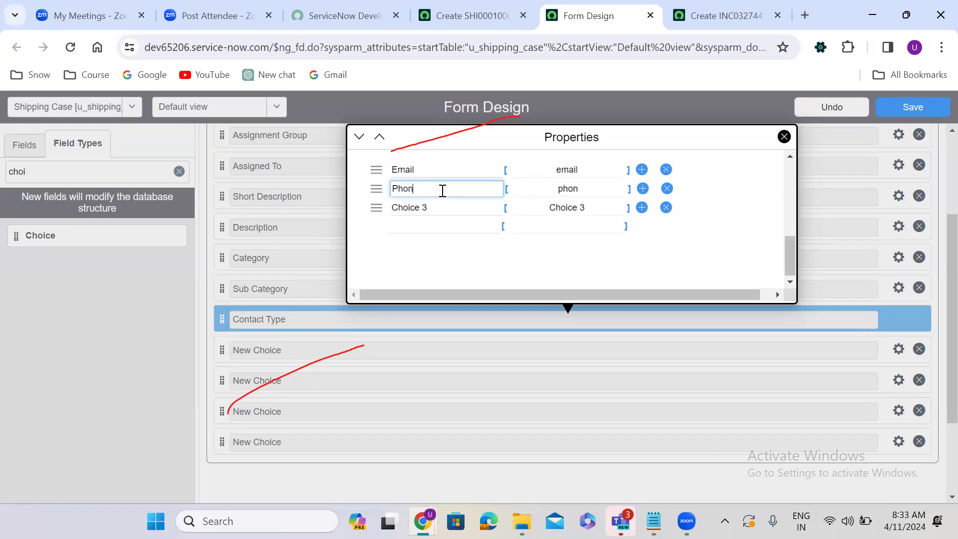
pyautogui.click(436, 210)
pyautogui.hotkey('ctrl', 'a')
pyautogui.press('BackSpace')
pyautogui.write('Virtual Agent')
pyautogui.click(441, 228)
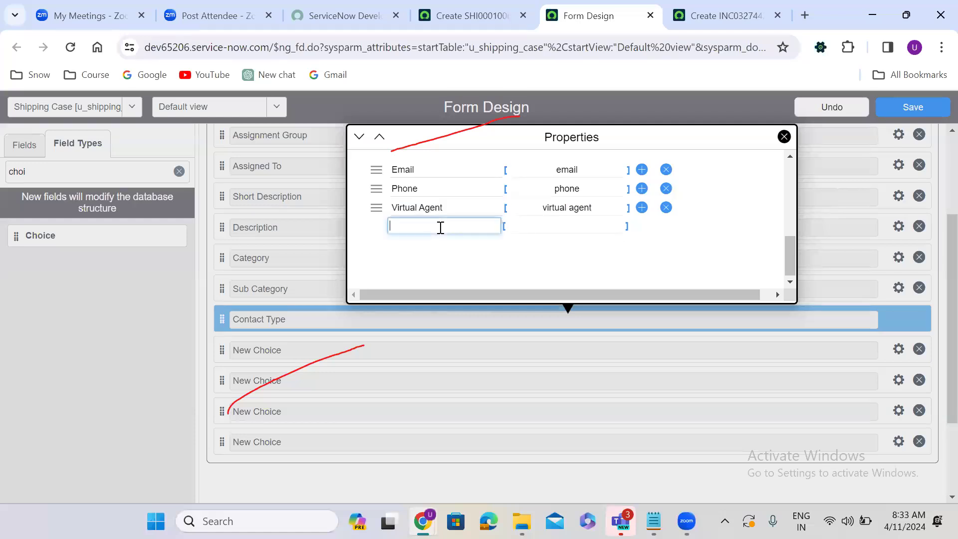
pyautogui.write('Walkin')
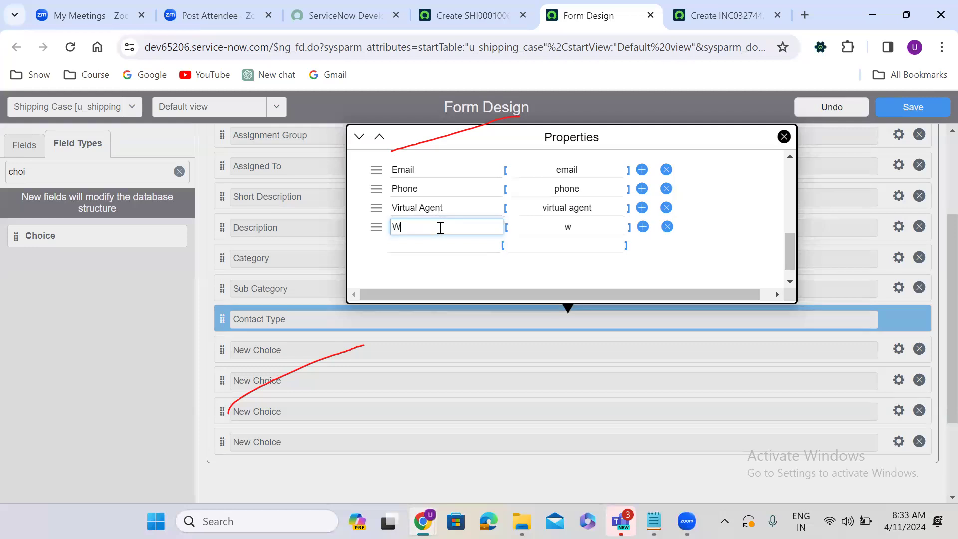
pyautogui.click(444, 246)
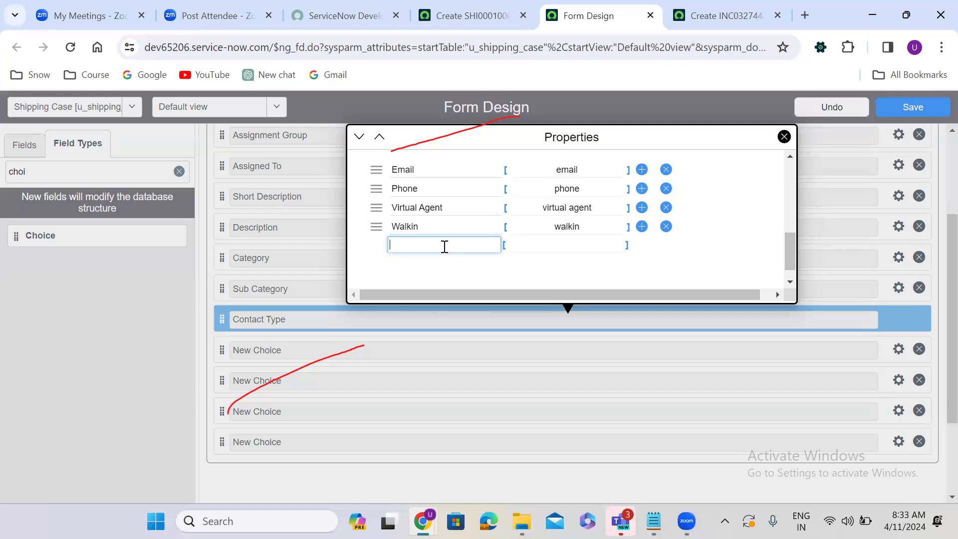
# Step: Add Transfer as the fifth Contact Type choice after Walkin and close the properties
pyautogui.write('Transfet')
pyautogui.press('BackSpace')
pyautogui.write('r')
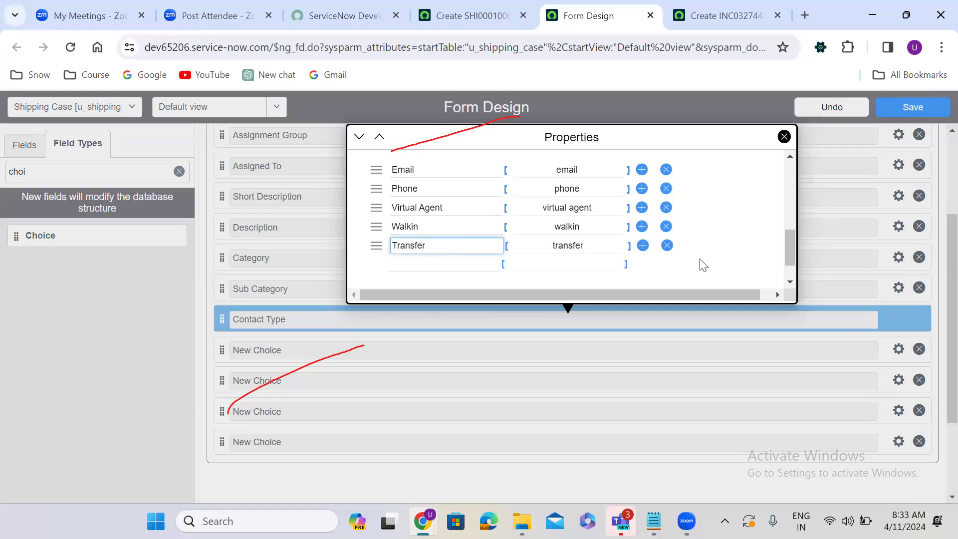
pyautogui.click(472, 407)
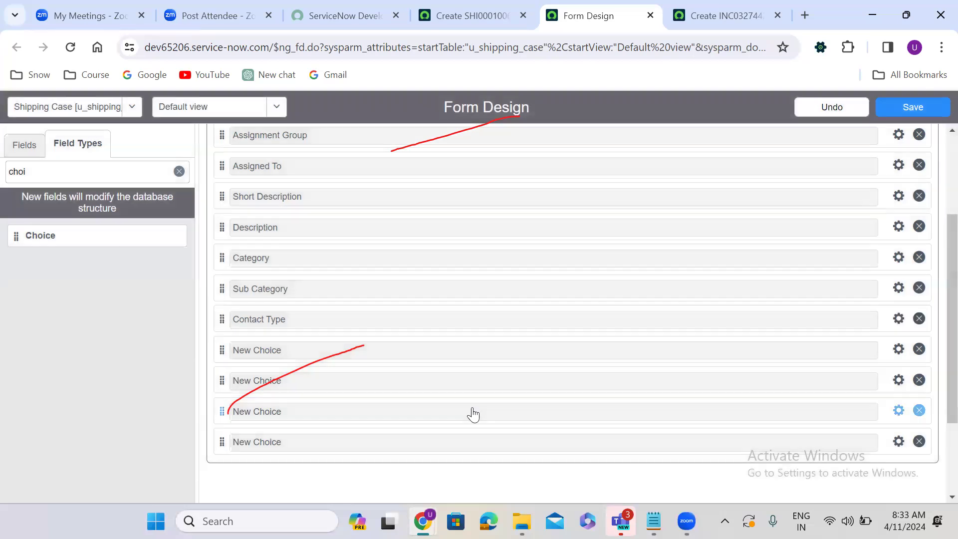
# Step: Label the first New Choice field State with internal name u_state
pyautogui.click(899, 350)
pyautogui.write('State')
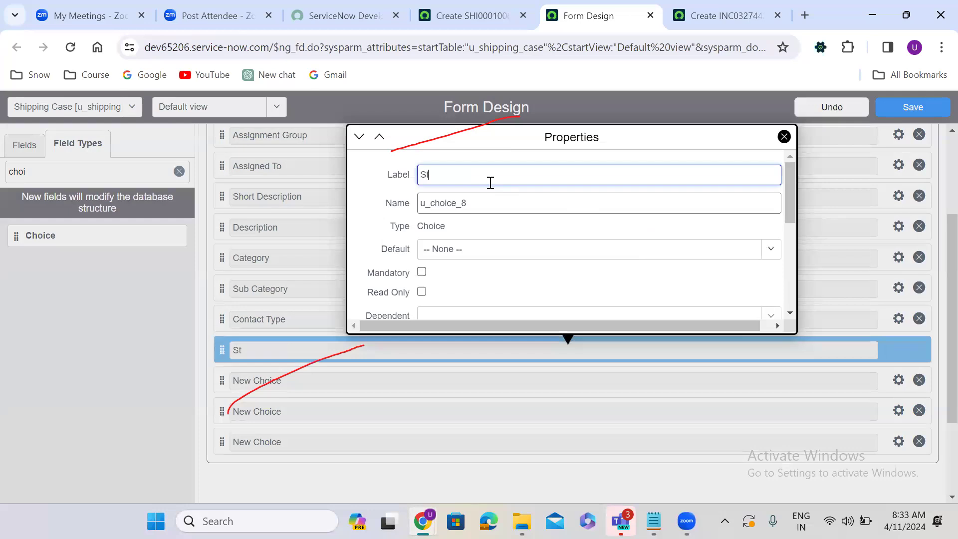
pyautogui.doubleClick(469, 199)
pyautogui.write('u_state')
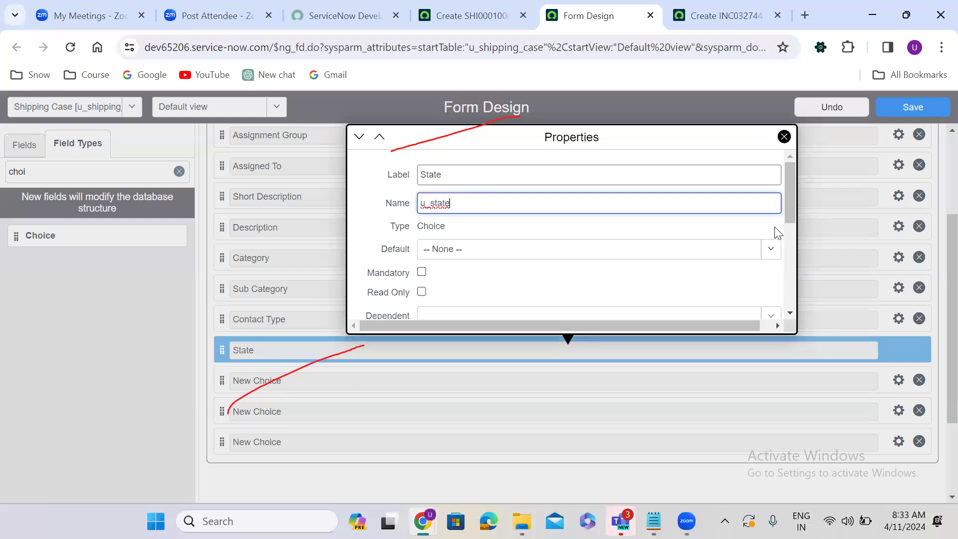
pyautogui.moveTo(790, 183); pyautogui.dragTo(793, 275)
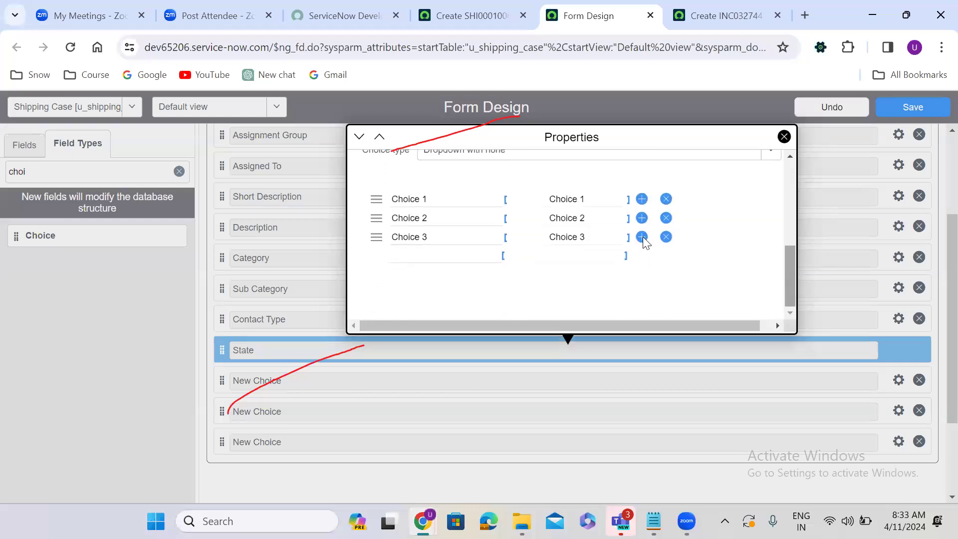
# Step: Replace the three default State choices with New, In Progress and On Hold
pyautogui.tripleClick(439, 199)
pyautogui.write('New')
pyautogui.tripleClick(438, 211)
pyautogui.write('In Progress')
pyautogui.doubleClick(440, 237)
pyautogui.tripleClick(440, 236)
pyautogui.press('BackSpace')
pyautogui.write('On Hold')
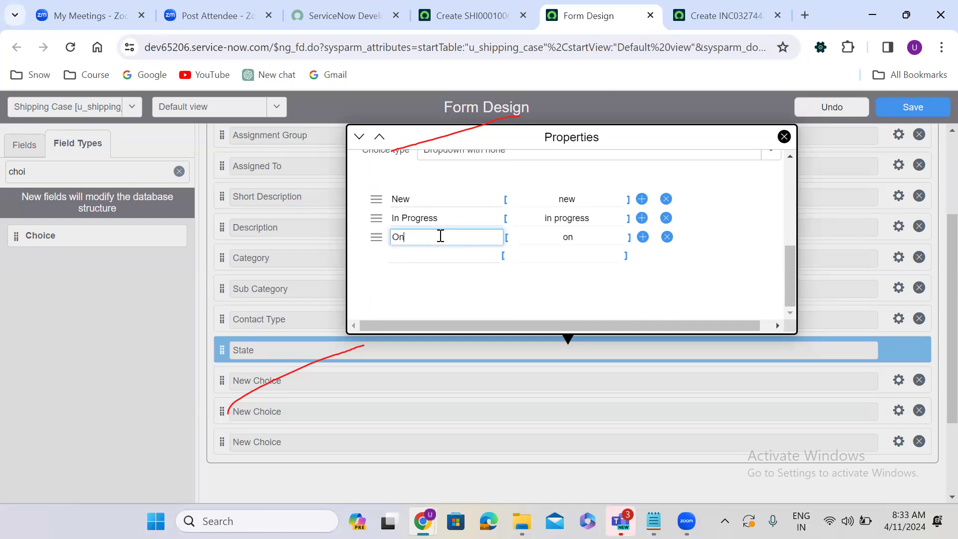
# Step: Add Resolved, Closed and Cancelled as further State choices and close the properties
pyautogui.click(438, 254)
pyautogui.write('Res')
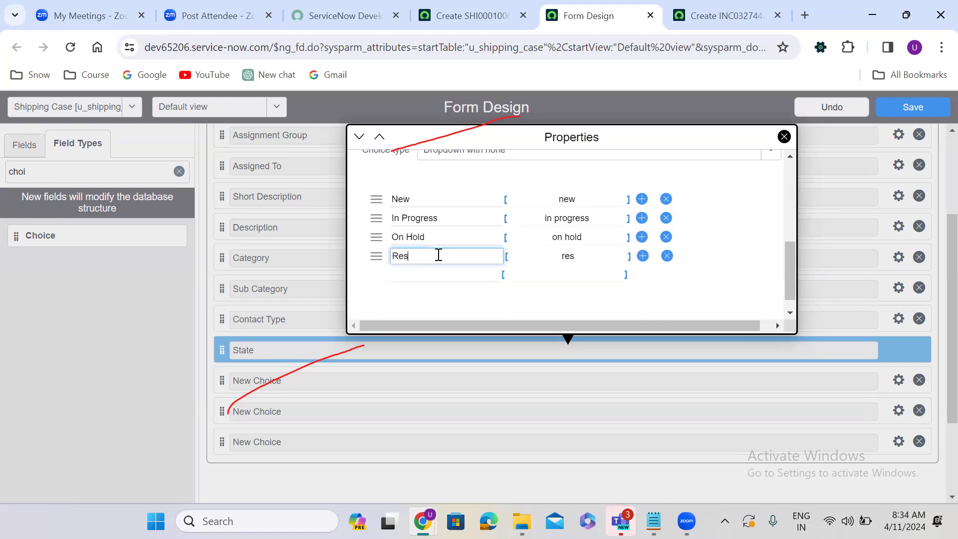
pyautogui.write('olved')
pyautogui.click(422, 273)
pyautogui.write('Closed')
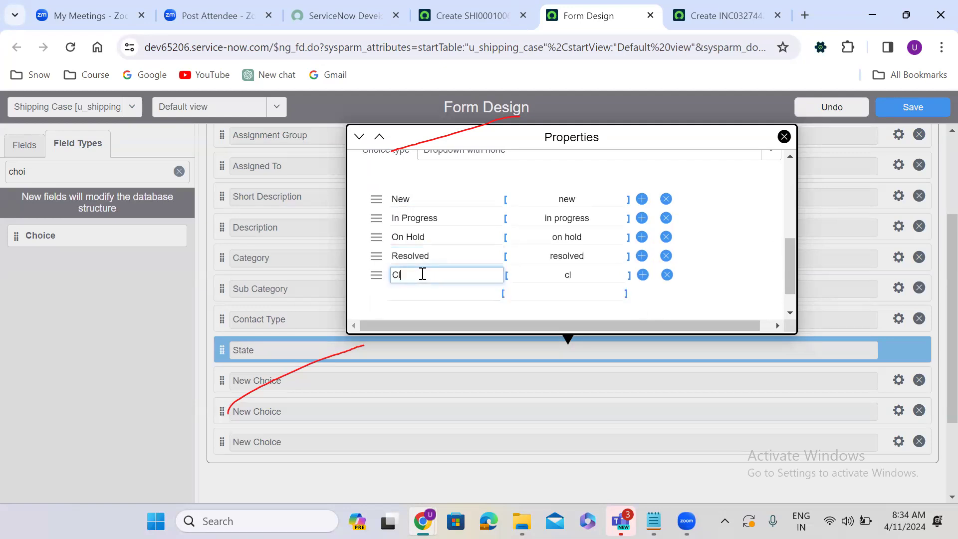
pyautogui.click(422, 293)
pyautogui.write('Cancelled')
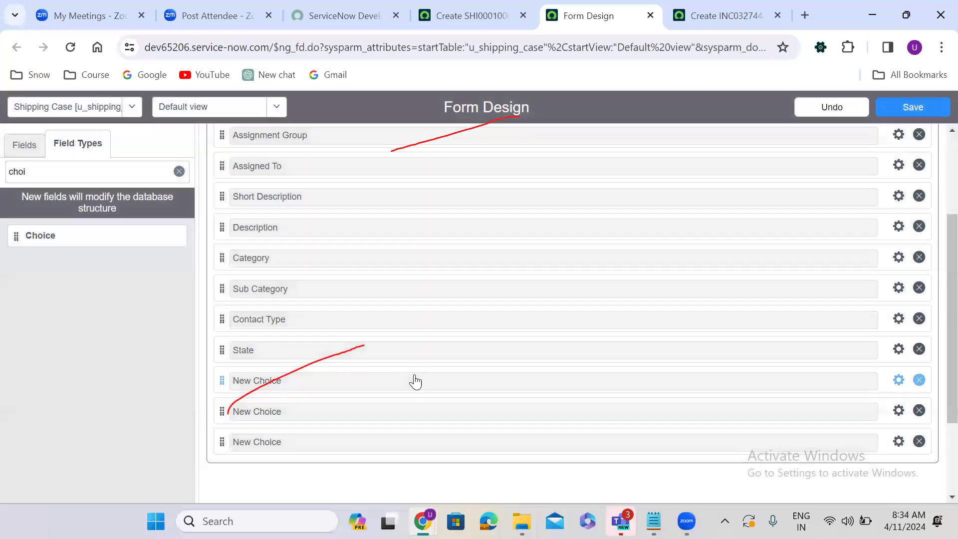
pyautogui.click(415, 375)
pyautogui.click(899, 381)
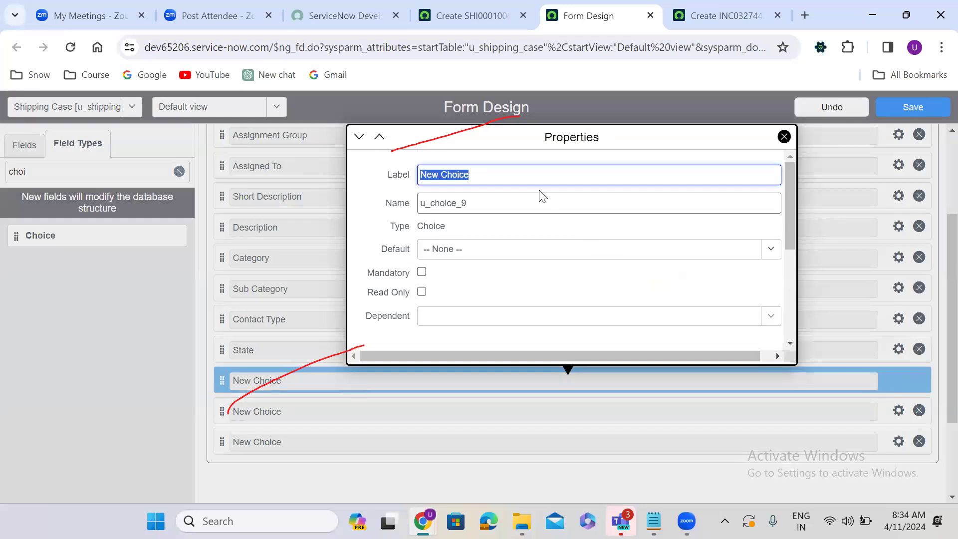
# Step: Label the next New Choice field Impact with internal name u_impact
pyautogui.write('Impact')
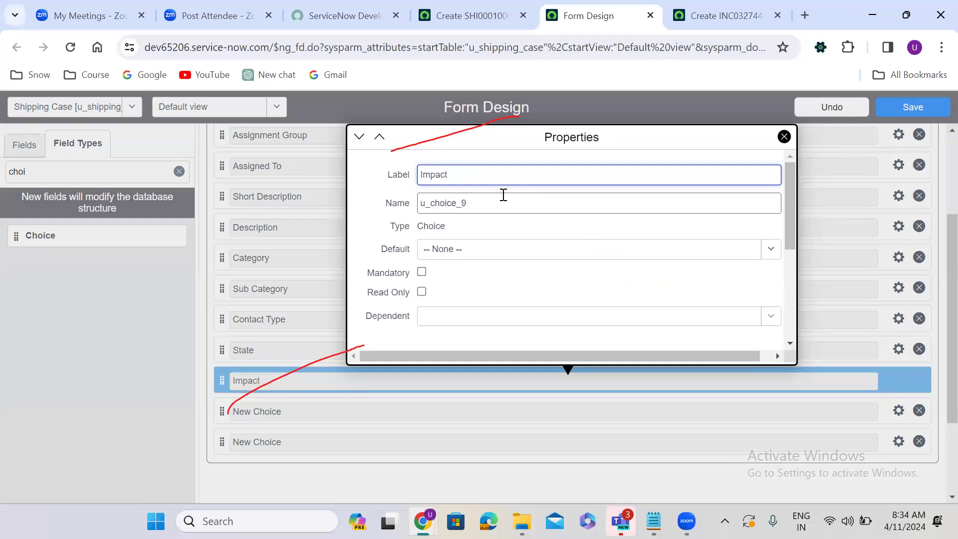
pyautogui.doubleClick(471, 201)
pyautogui.write('u_impact')
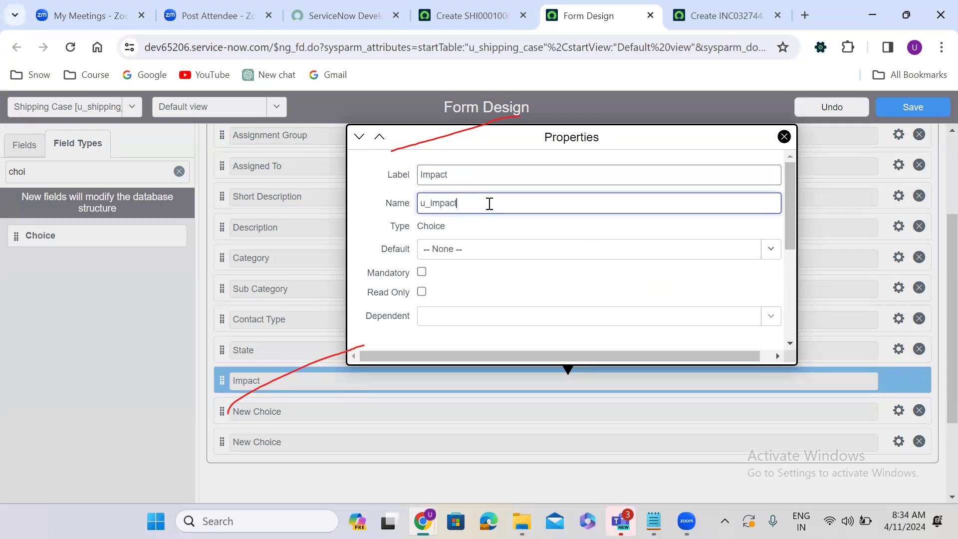
pyautogui.moveTo(790, 204); pyautogui.dragTo(787, 293)
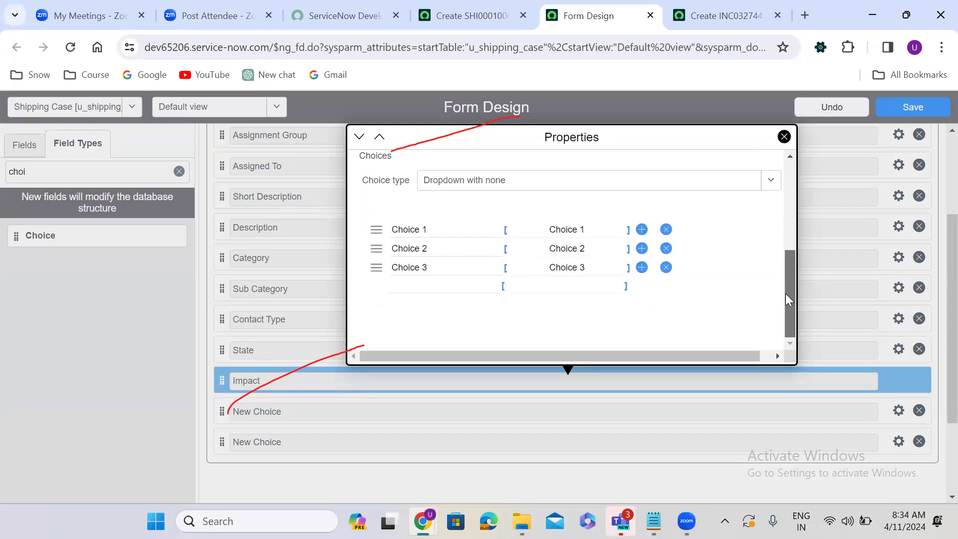
# Step: Rename the Impact choices to High, Medium and Low and close the properties
pyautogui.click(447, 233)
pyautogui.write('High')
pyautogui.click(450, 248)
pyautogui.write('Medium')
pyautogui.click(450, 261)
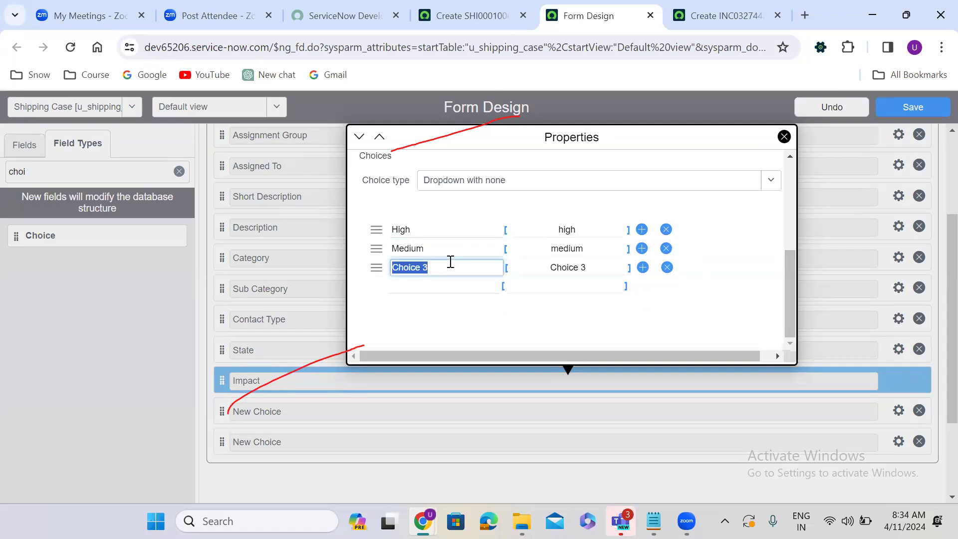
pyautogui.write('Low')
pyautogui.click(303, 314)
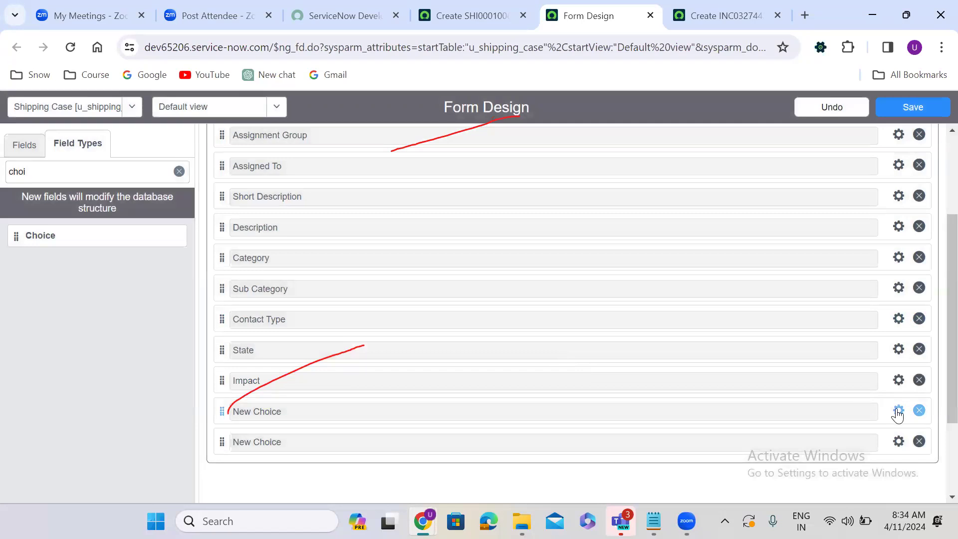
pyautogui.click(898, 412)
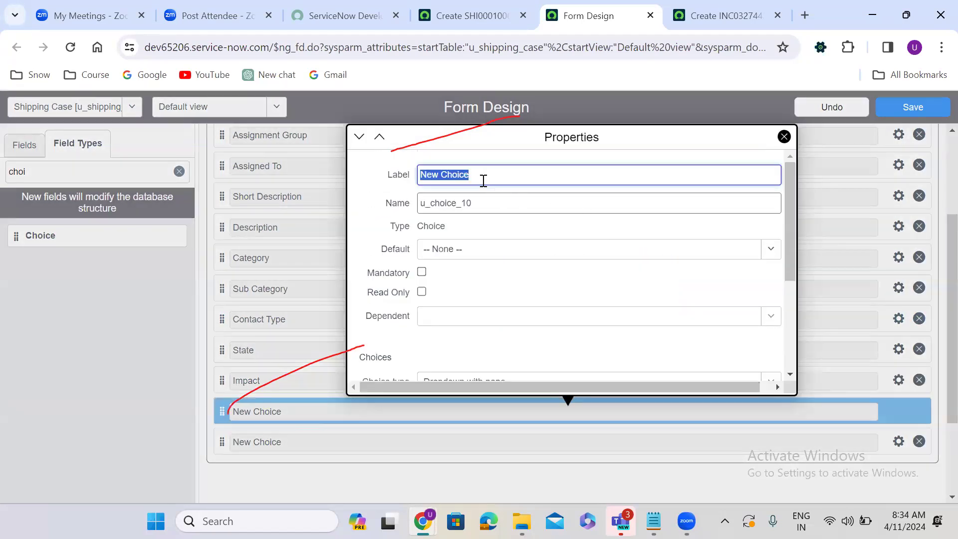
# Step: Label the next New Choice field Urgency with internal name u_urgency
pyautogui.press('BackSpace')
pyautogui.write('Urg')
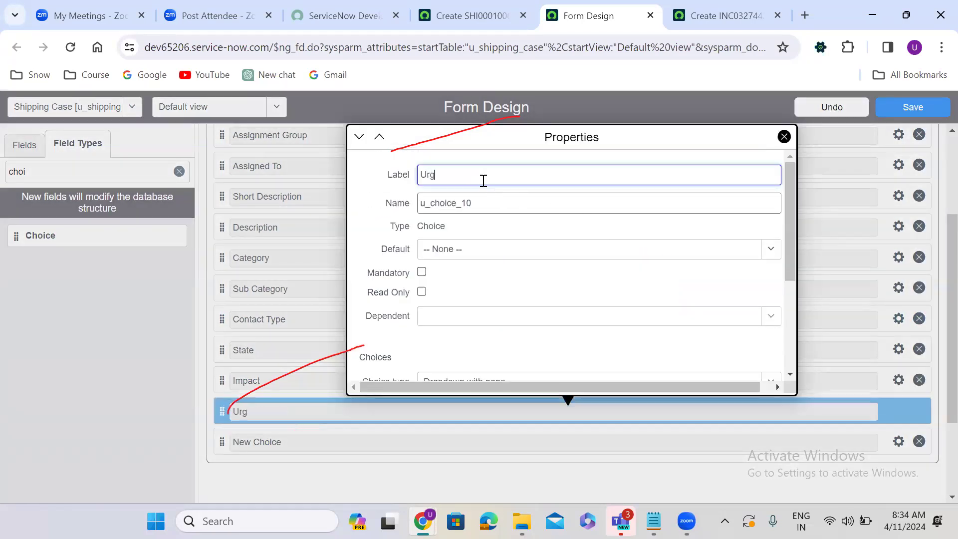
pyautogui.write('ency')
pyautogui.doubleClick(496, 208)
pyautogui.write('u_')
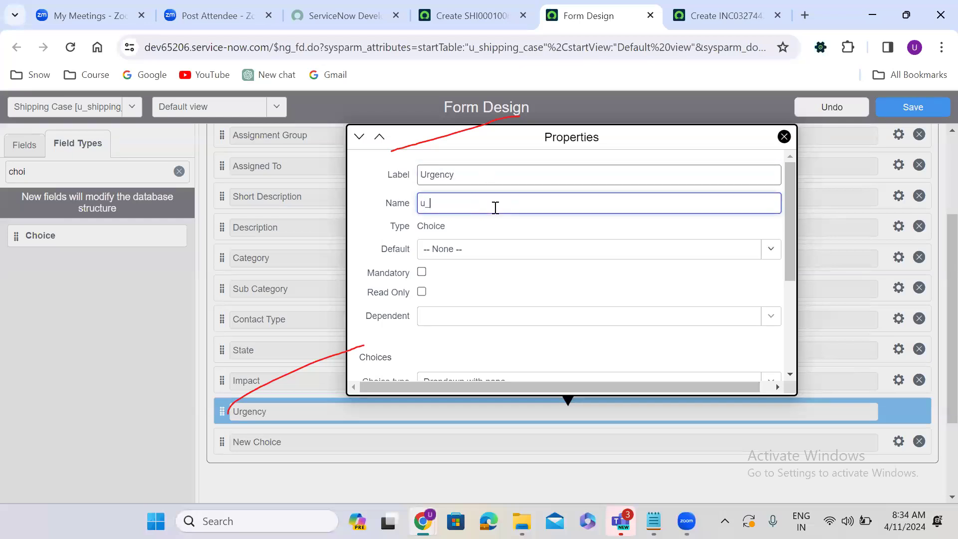
pyautogui.write('urgency')
pyautogui.moveTo(789, 231); pyautogui.dragTo(789, 311)
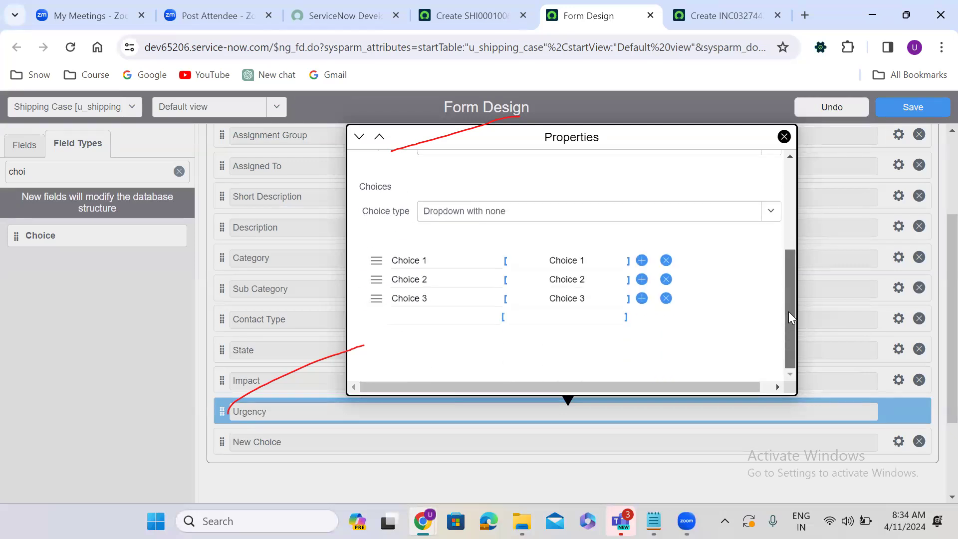
# Step: Rename the Urgency choices to High, Medium and Low and close the properties
pyautogui.click(443, 256)
pyautogui.write('High')
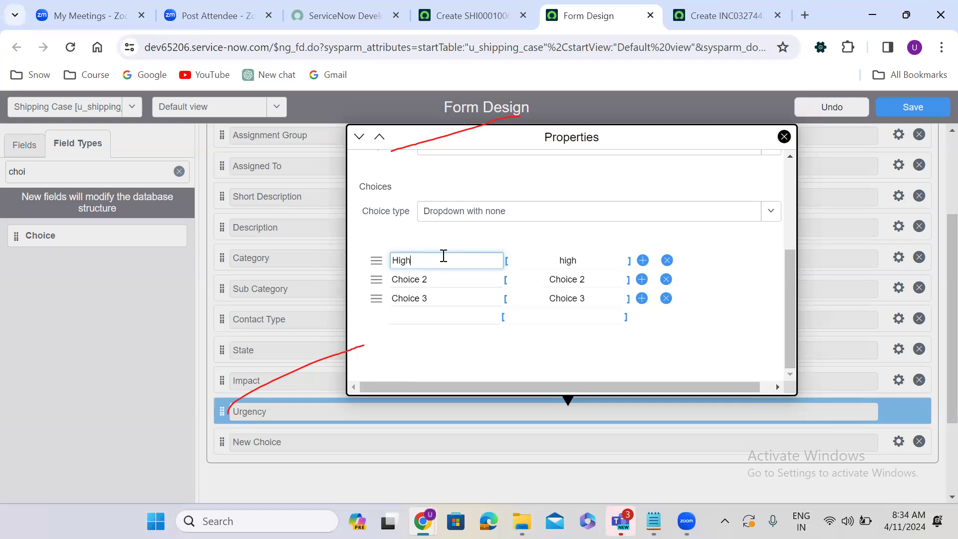
pyautogui.click(447, 274)
pyautogui.hotkey('ctrl', 'a')
pyautogui.write('M')
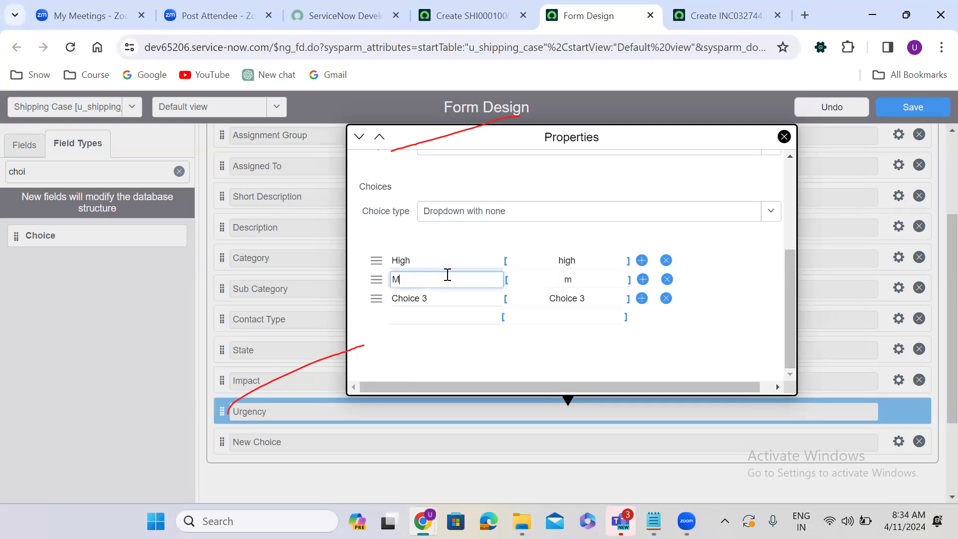
pyautogui.write('edium')
pyautogui.doubleClick(447, 296)
pyautogui.hotkey('ctrl', 'a')
pyautogui.write('Low')
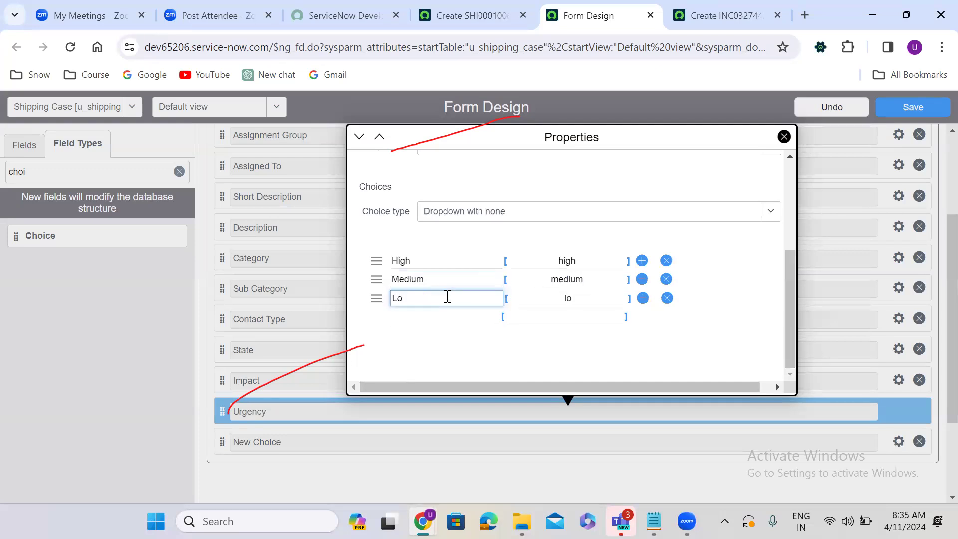
pyautogui.click(320, 336)
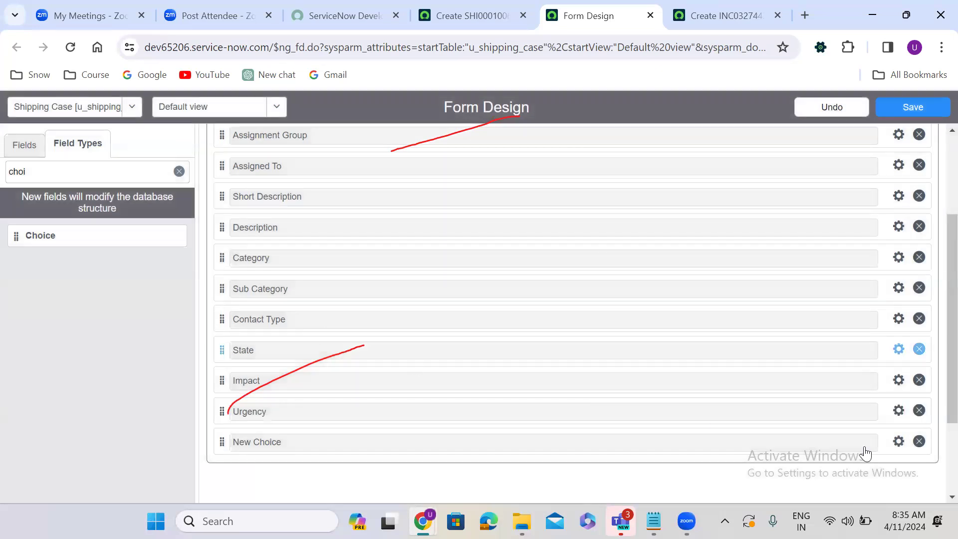
# Step: Label the last New Choice field Priority with internal name u_priority
pyautogui.click(897, 444)
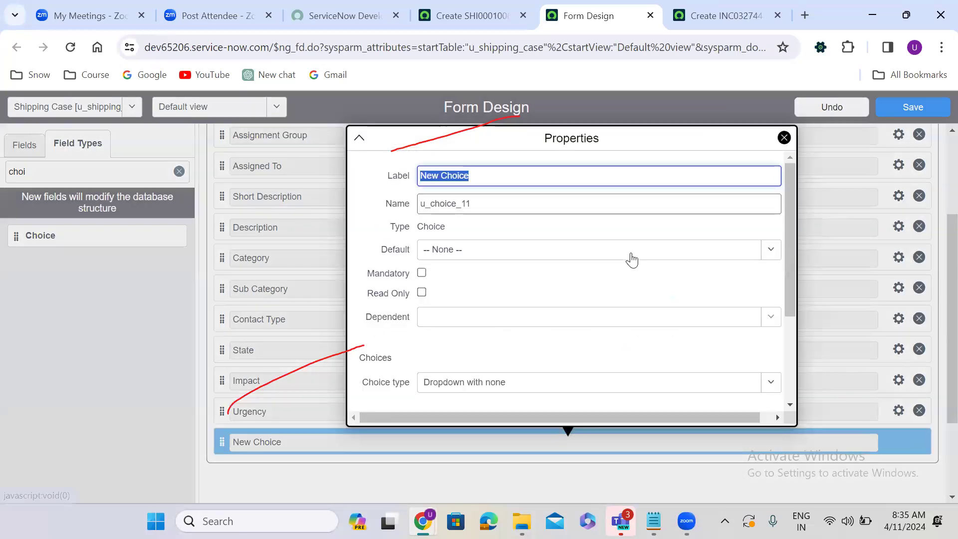
pyautogui.write('Pr')
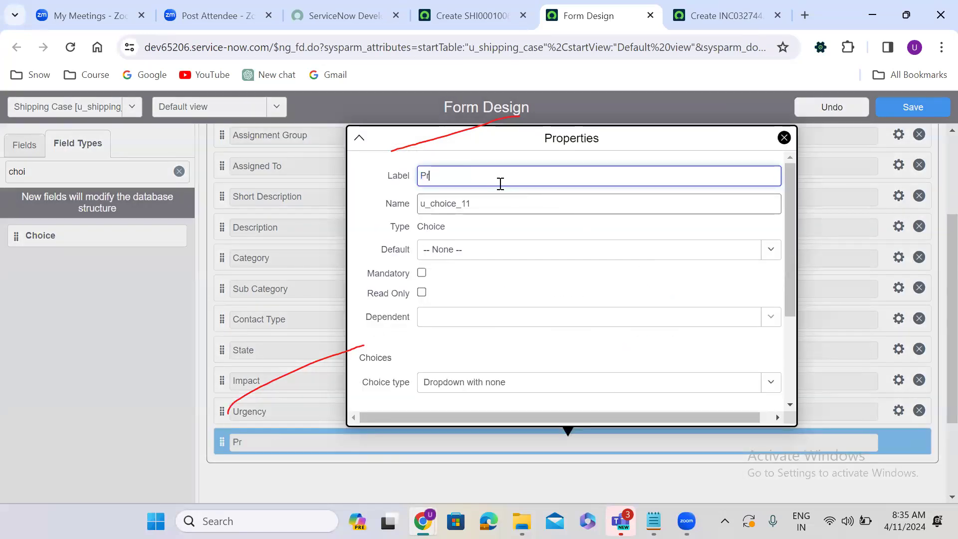
pyautogui.write('iority')
pyautogui.press('Tab')
pyautogui.write('u_')
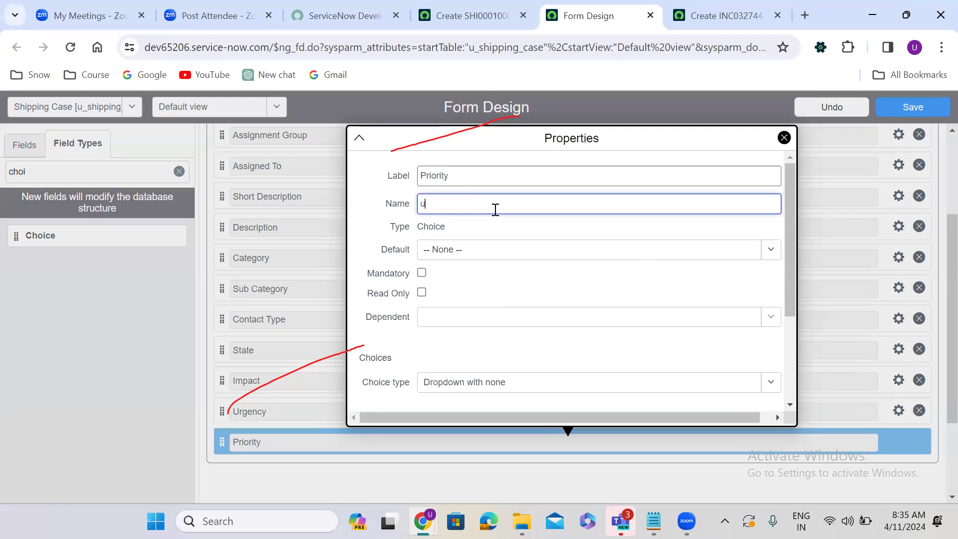
pyautogui.write('riority')
pyautogui.hotkey('ctrl', 'a')
pyautogui.click(788, 252)
pyautogui.moveTo(788, 253); pyautogui.dragTo(793, 336)
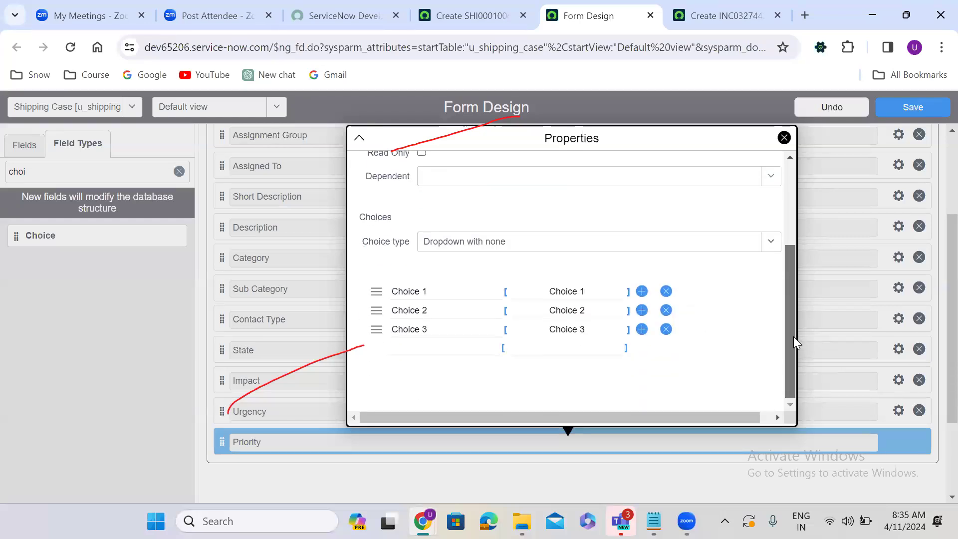
# Step: Rename the first two Priority choices to Critical and High
pyautogui.doubleClick(447, 292)
pyautogui.hotkey('ctrl', 'a')
pyautogui.press('BackSpace')
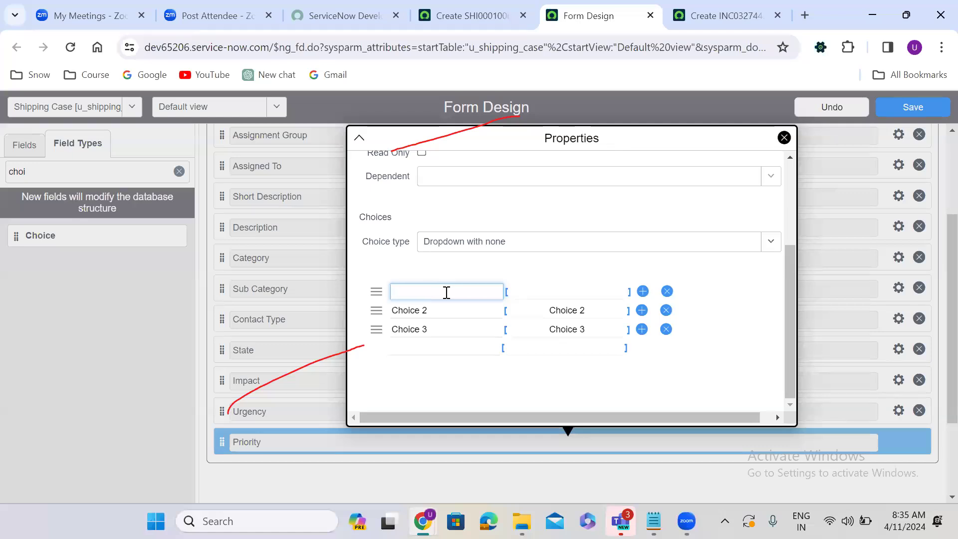
pyautogui.write('Critical')
pyautogui.doubleClick(579, 294)
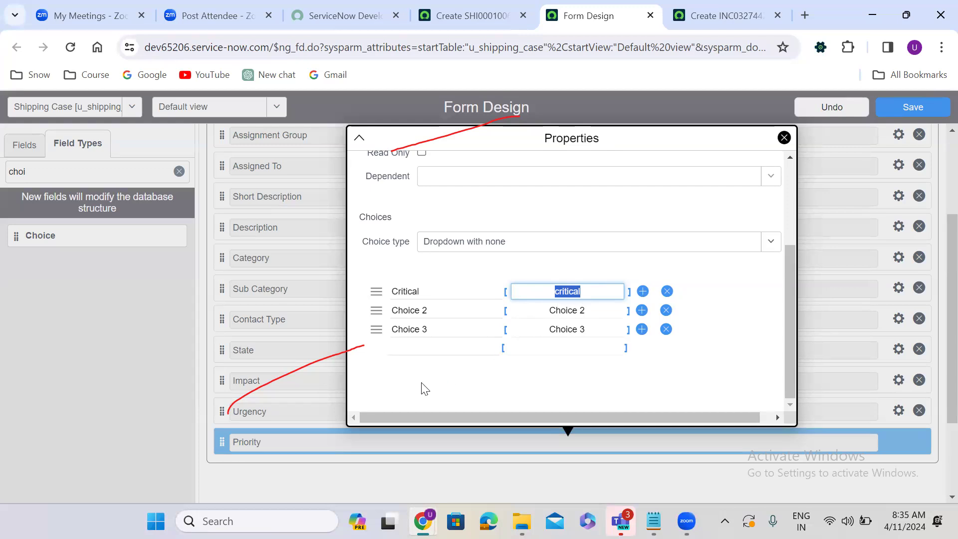
pyautogui.click(424, 315)
pyautogui.press('BackSpace')
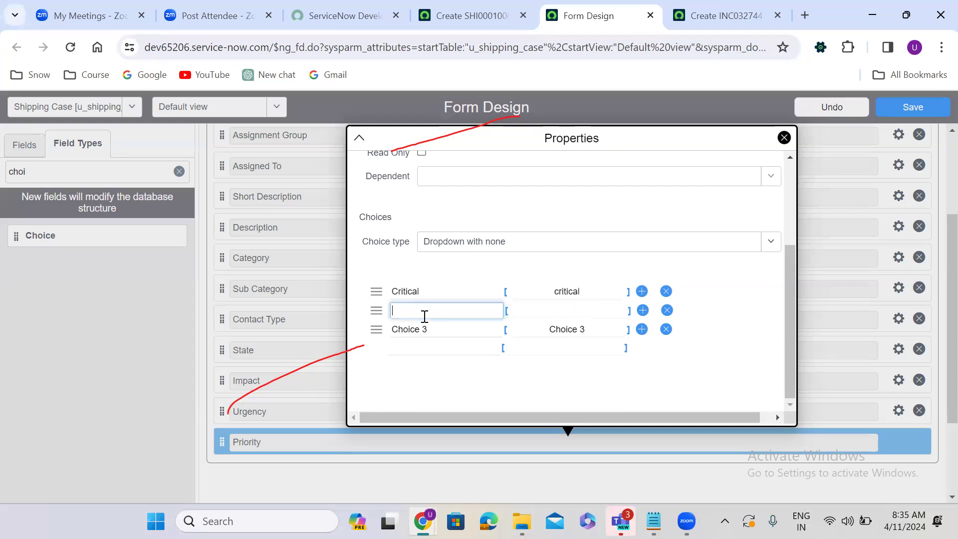
pyautogui.write('High')
# Step: Add Medium, Low and Very Low as the remaining Priority choices
pyautogui.click(433, 324)
pyautogui.hotkey('ctrl', 'a')
pyautogui.write('Me')
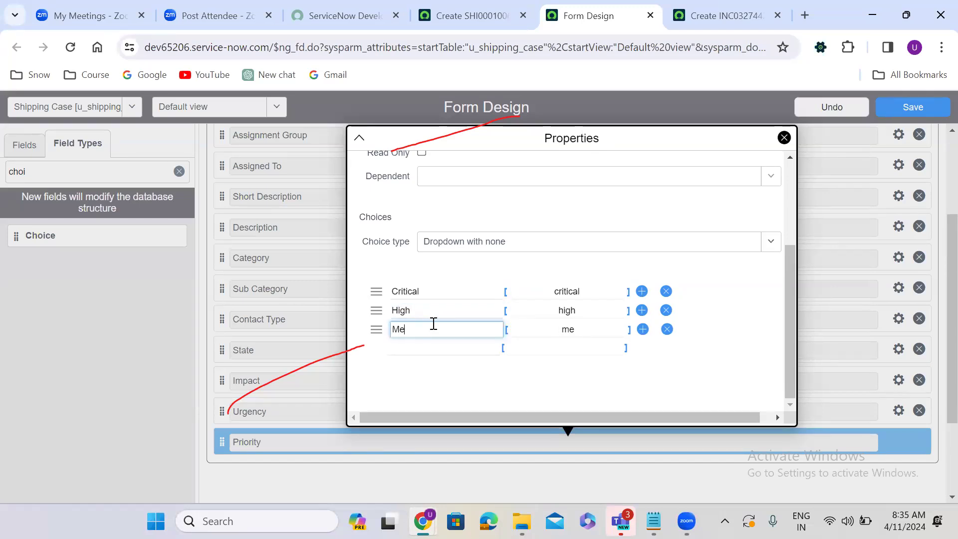
pyautogui.write('dium')
pyautogui.click(427, 349)
pyautogui.write('Low')
pyautogui.click(426, 367)
pyautogui.write('Ver')
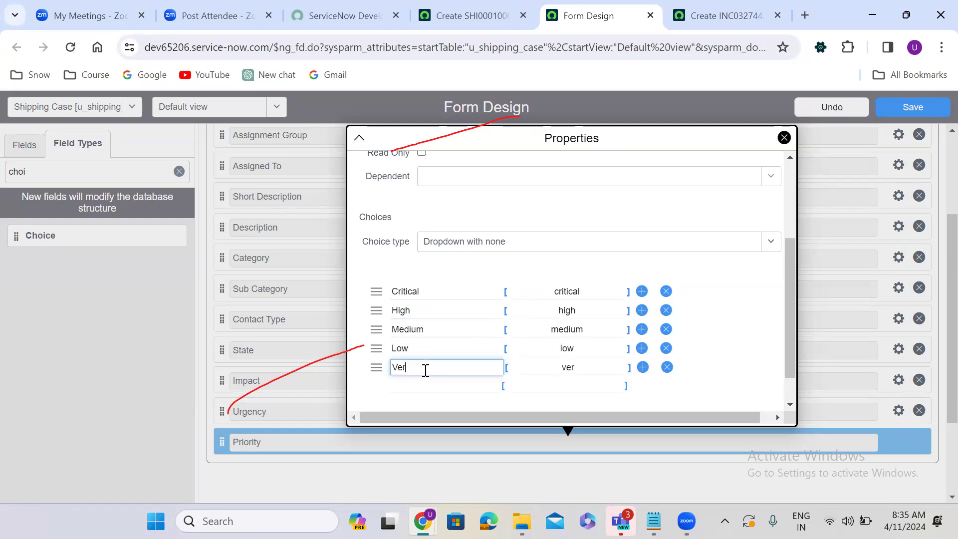
pyautogui.write('y Low')
# Step: Set the stored values of Critical and High to 1 and 2
pyautogui.doubleClick(571, 290)
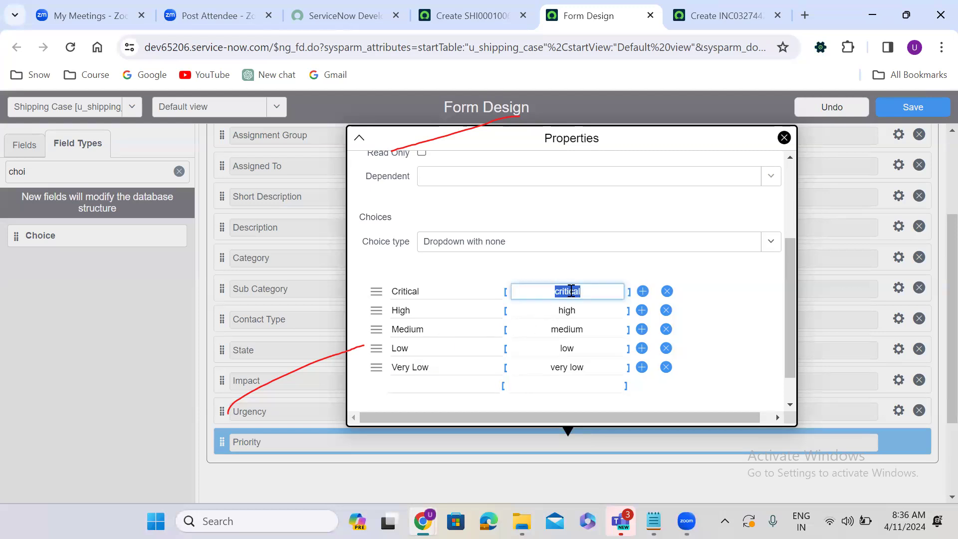
pyautogui.press('BackSpace')
pyautogui.write('1')
pyautogui.click(567, 309)
pyautogui.doubleClick(568, 309)
pyautogui.press('BackSpace')
pyautogui.write('2')
# Step: Set Medium, Low and Very Low values to 3, 4 and 5, then save the form
pyautogui.click(568, 328)
pyautogui.doubleClick(569, 328)
pyautogui.write('3')
pyautogui.doubleClick(579, 349)
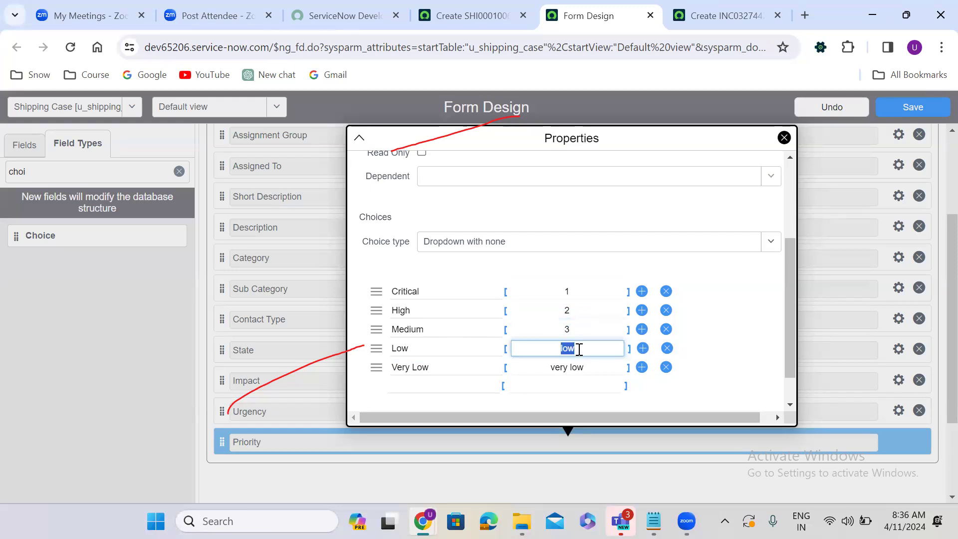
pyautogui.write('4')
pyautogui.tripleClick(573, 366)
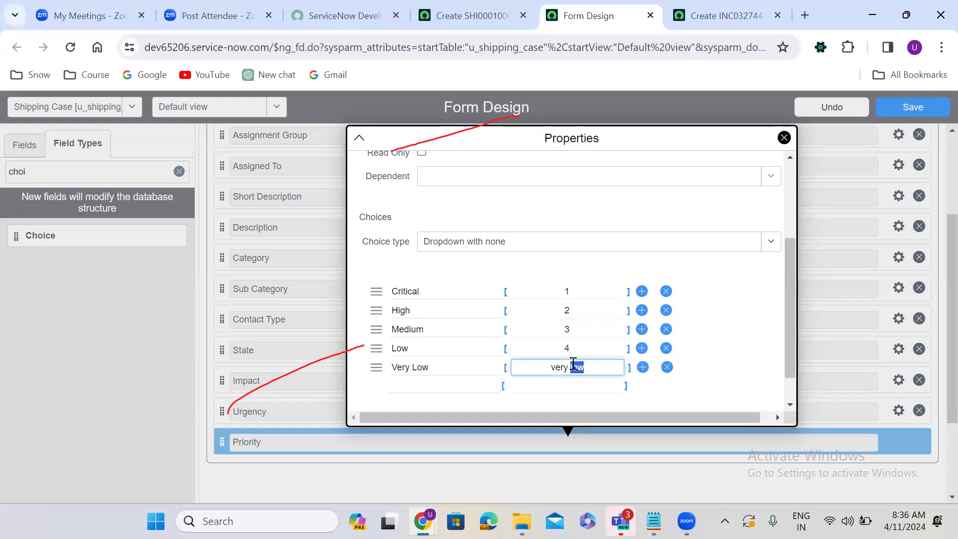
pyautogui.write('5')
pyautogui.click(817, 354)
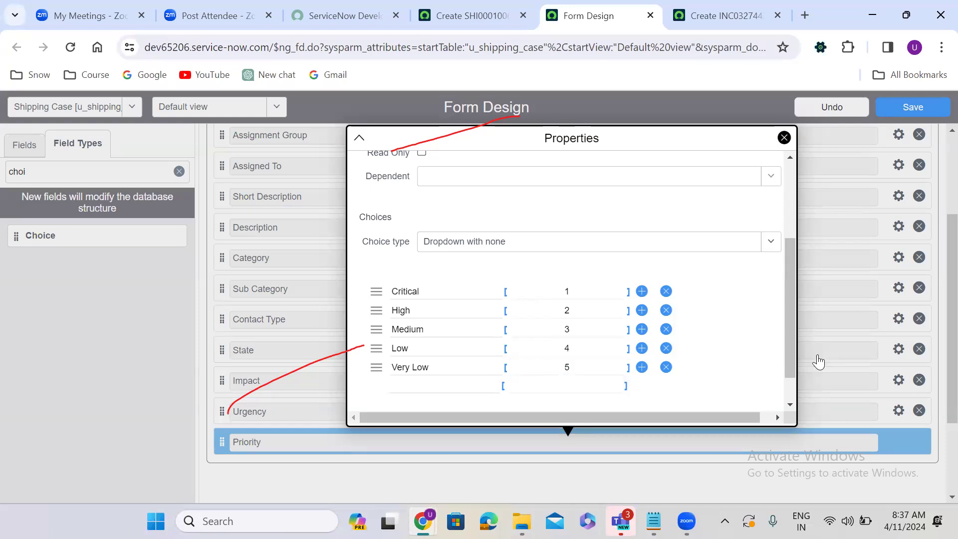
pyautogui.click(910, 108)
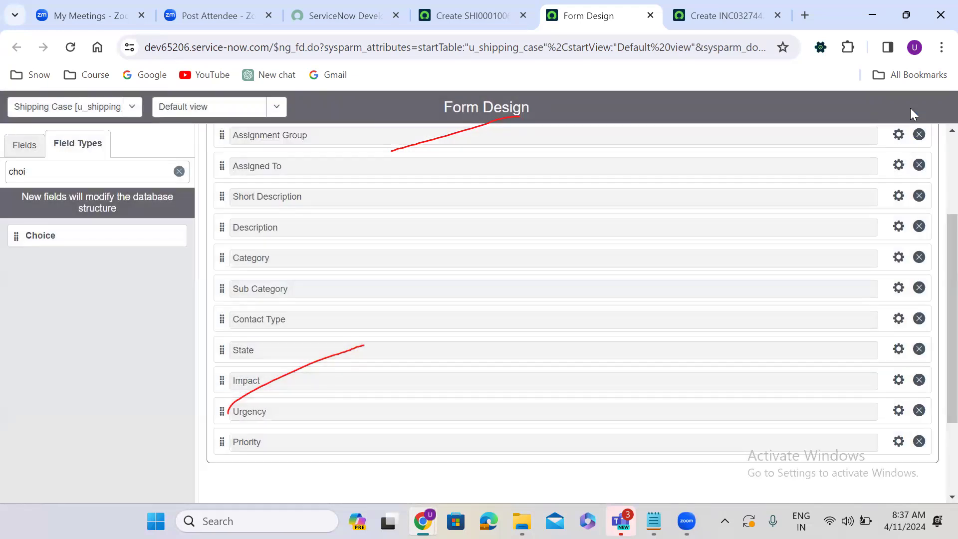
pyautogui.click(716, 9)
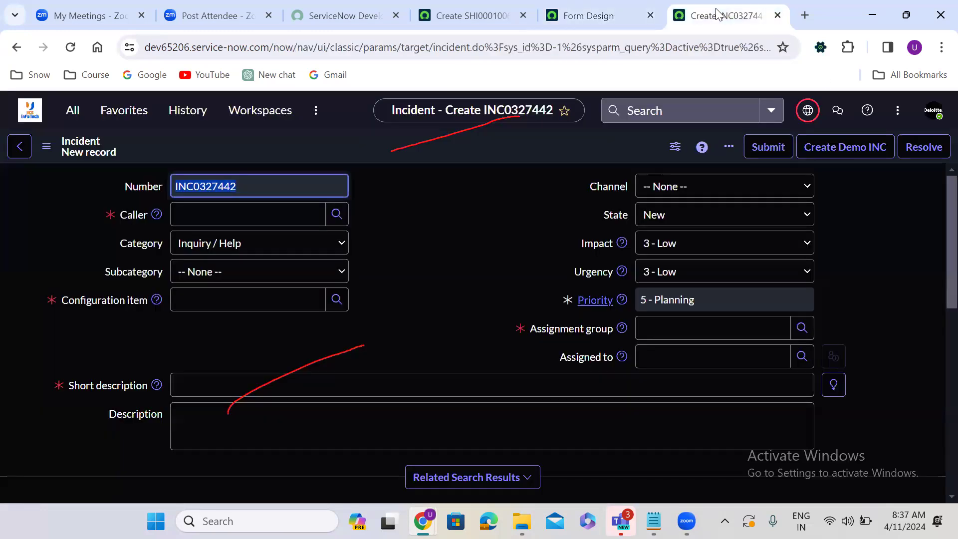
pyautogui.click(594, 11)
pyautogui.click(472, 15)
pyautogui.click(358, 299)
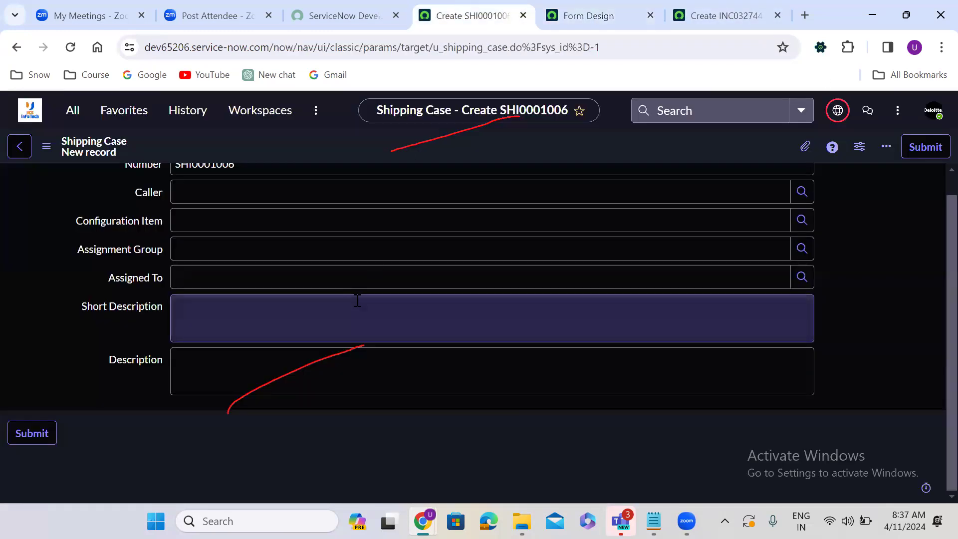
pyautogui.click(71, 47)
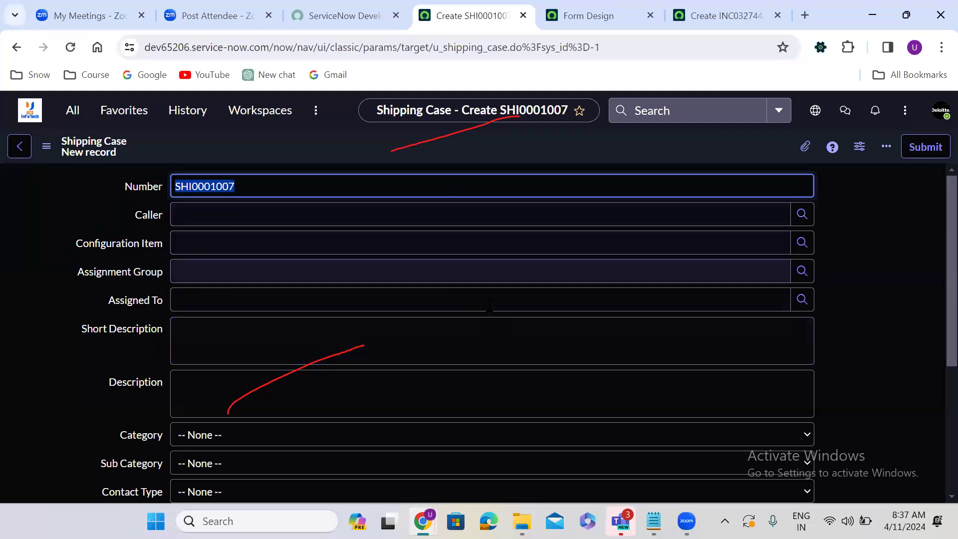
pyautogui.click(893, 374)
pyautogui.scroll(-4, 893, 374)
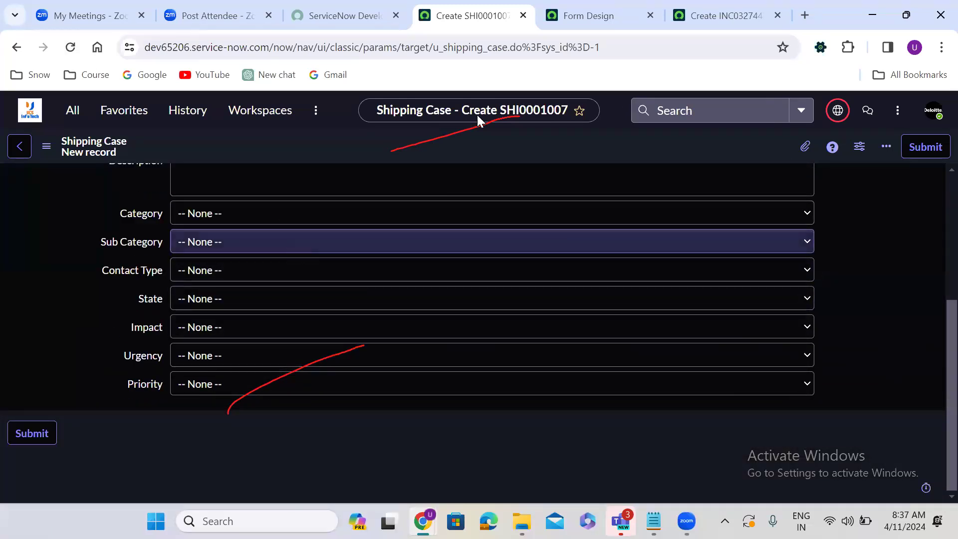
pyautogui.click(582, 6)
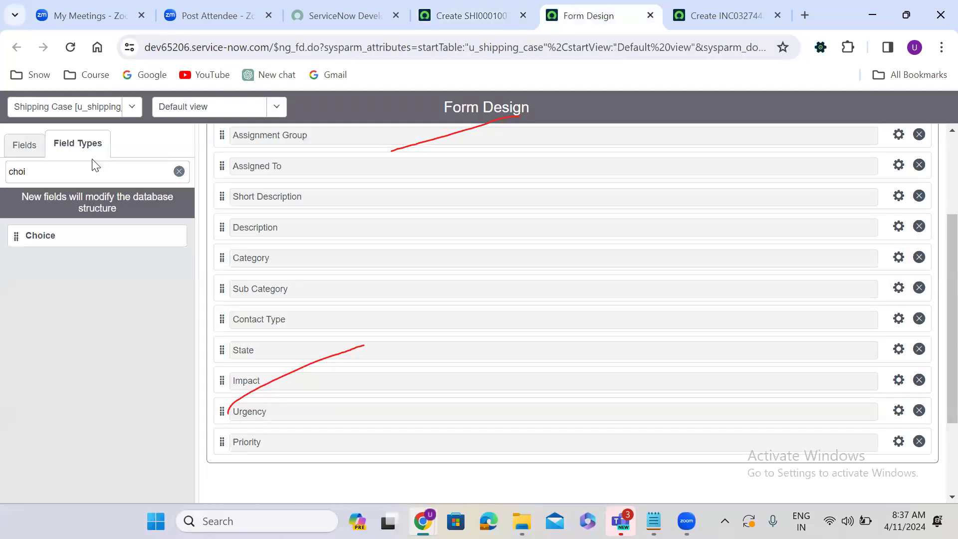
# Step: Search field types for 'date' and drag four Date/Time fields in below Priority
pyautogui.doubleClick(79, 167)
pyautogui.write('date')
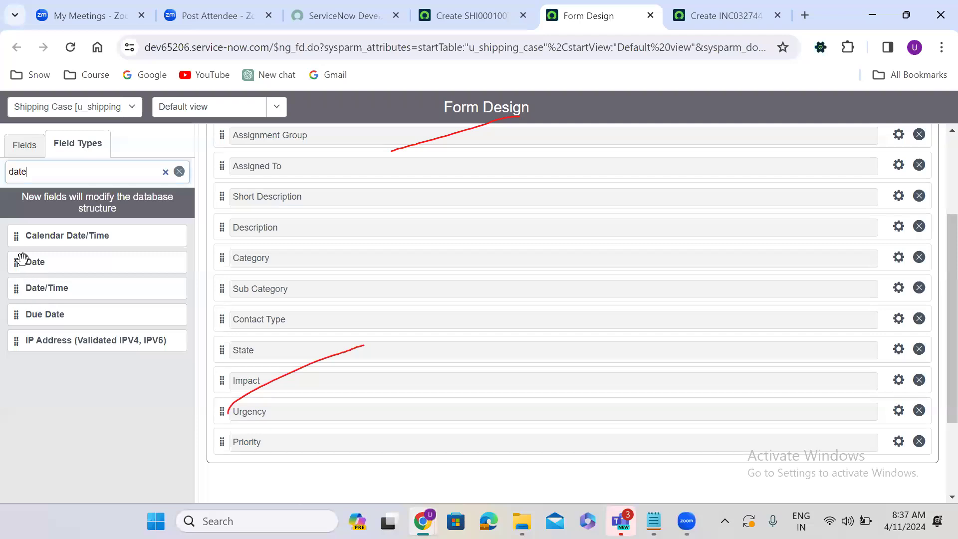
pyautogui.moveTo(17, 293); pyautogui.dragTo(248, 480)
pyautogui.moveTo(15, 293); pyautogui.dragTo(247, 325)
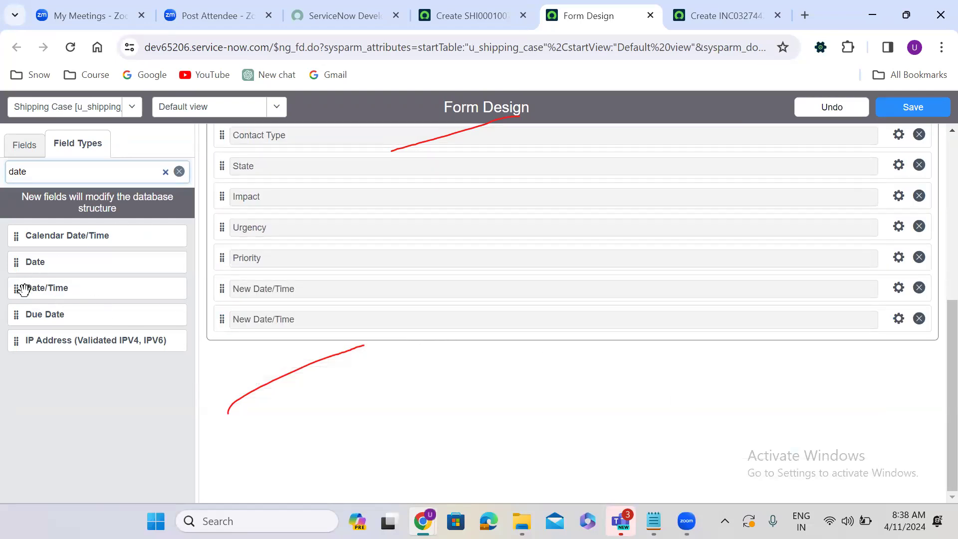
pyautogui.moveTo(24, 289); pyautogui.dragTo(235, 320)
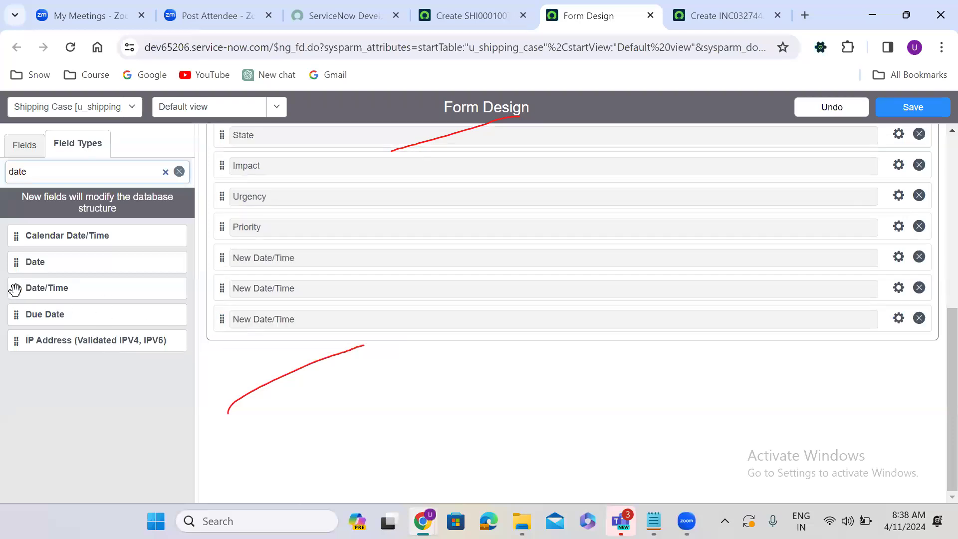
pyautogui.moveTo(16, 290); pyautogui.dragTo(233, 327)
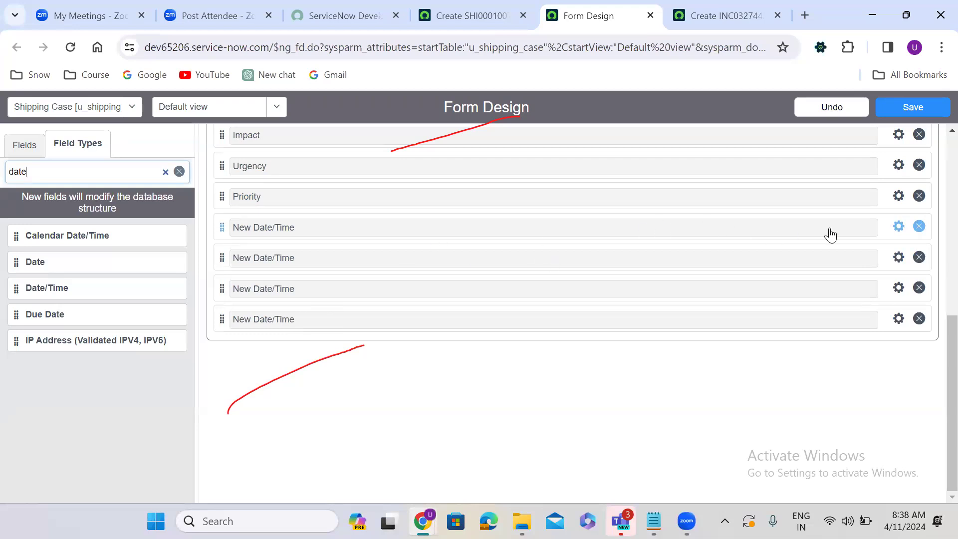
# Step: Label the first date field Opened At with internal name u_dpened_at
pyautogui.click(898, 227)
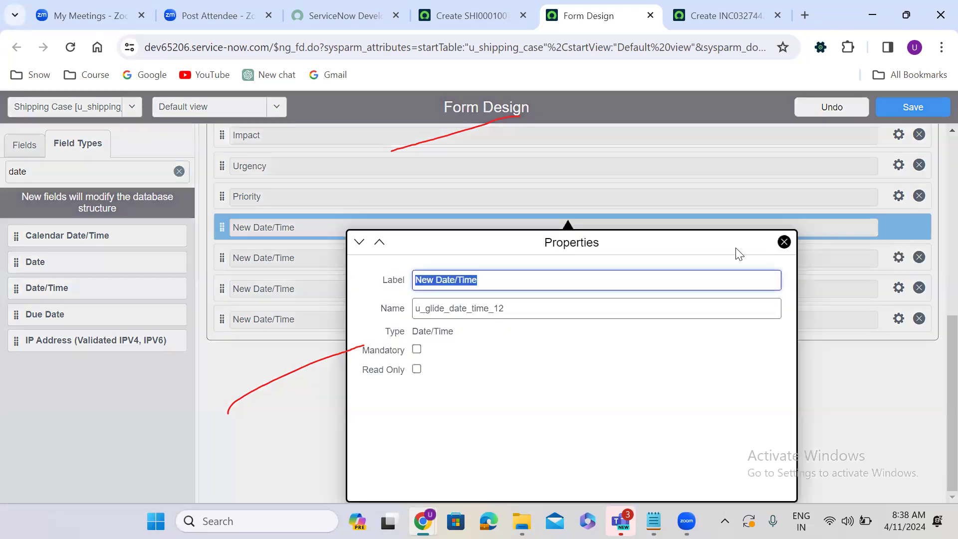
pyautogui.write('Ope')
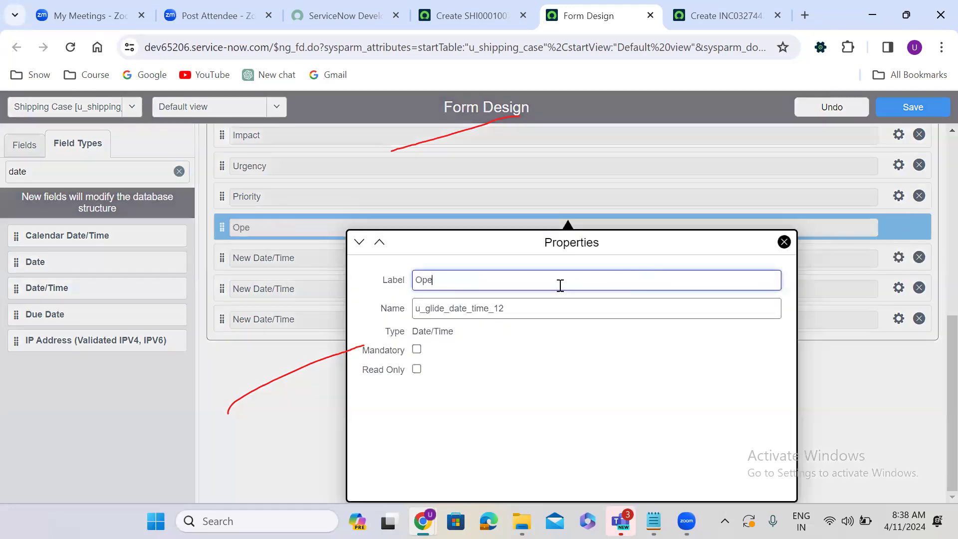
pyautogui.write('ned At')
pyautogui.click(486, 310)
pyautogui.hotkey('shift', 'Home')
pyautogui.click(516, 303)
pyautogui.hotkey('shift', 'Home')
pyautogui.write('u_')
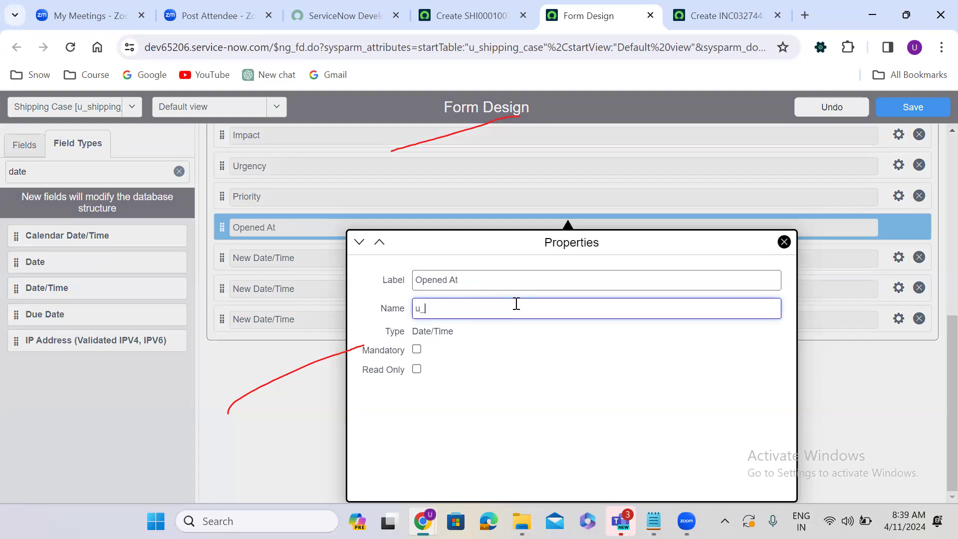
pyautogui.write('dpened_at')
pyautogui.click(310, 391)
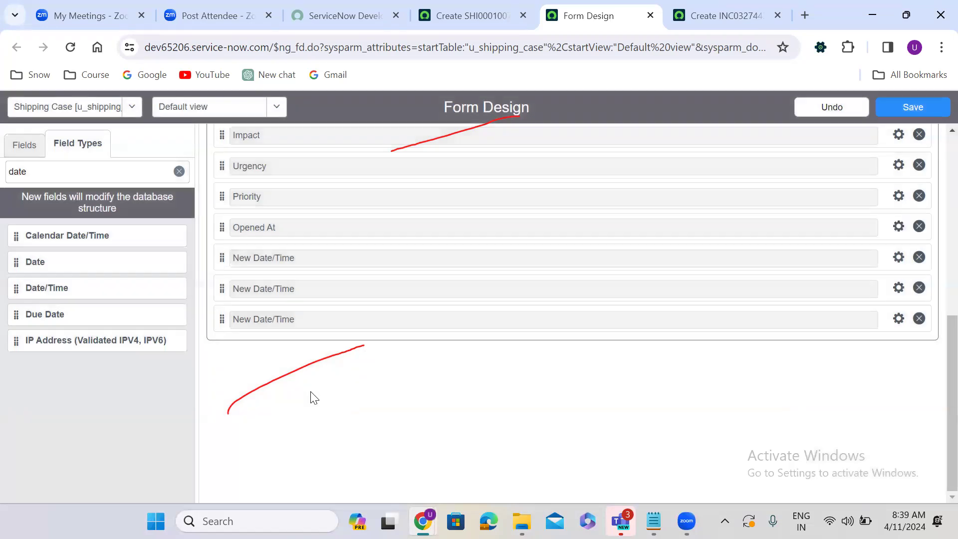
# Step: Label the second date field Resolved_at with internal name u_resolved_at
pyautogui.click(898, 259)
pyautogui.tripleClick(467, 308)
pyautogui.write('Resolved_at')
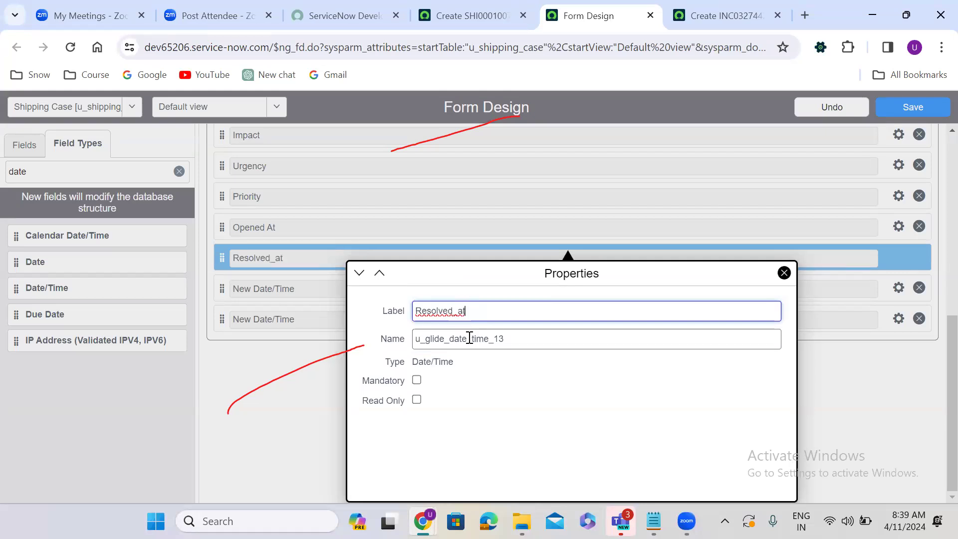
pyautogui.tripleClick(470, 338)
pyautogui.write('u_r')
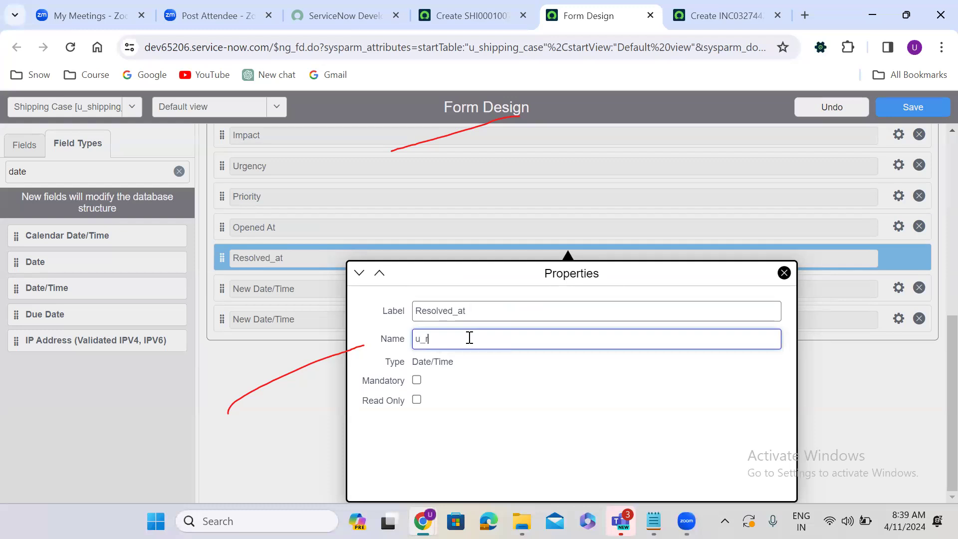
pyautogui.write('esolved_at')
pyautogui.click(278, 408)
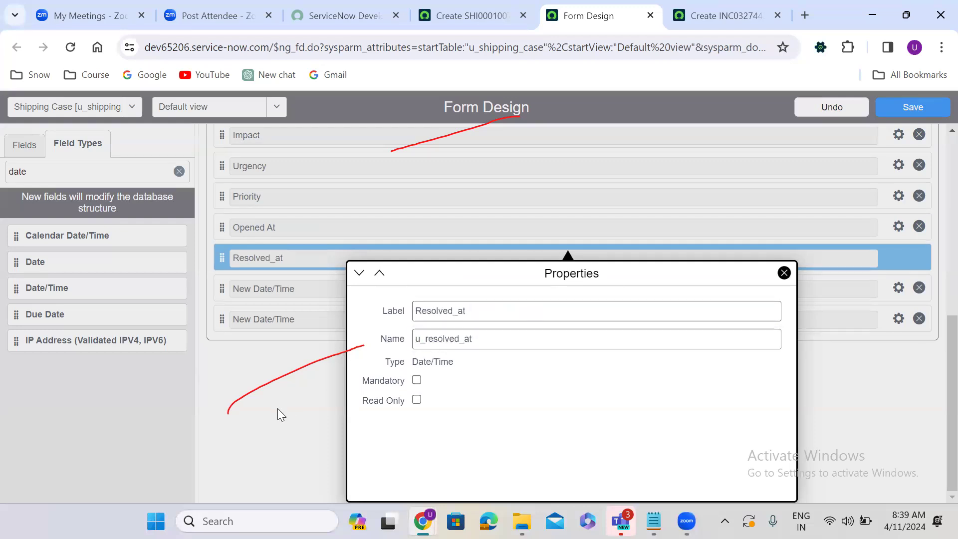
# Step: Label the third date field Closed At with internal name u_closed_at
pyautogui.click(893, 287)
pyautogui.write('Closed_at')
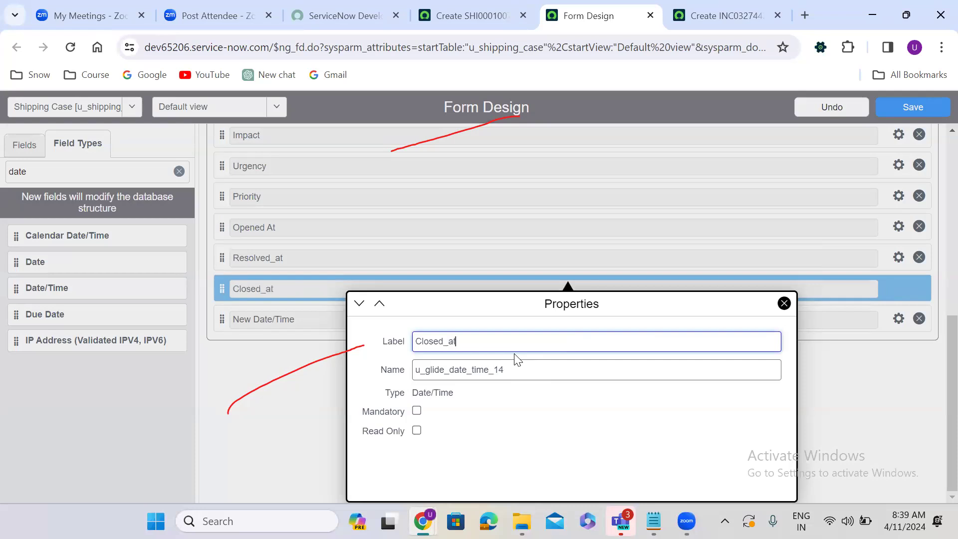
pyautogui.press('BackSpace')
pyautogui.press('BackSpace')
pyautogui.press('BackSpace')
pyautogui.write('At')
pyautogui.doubleClick(452, 369)
pyautogui.write('u')
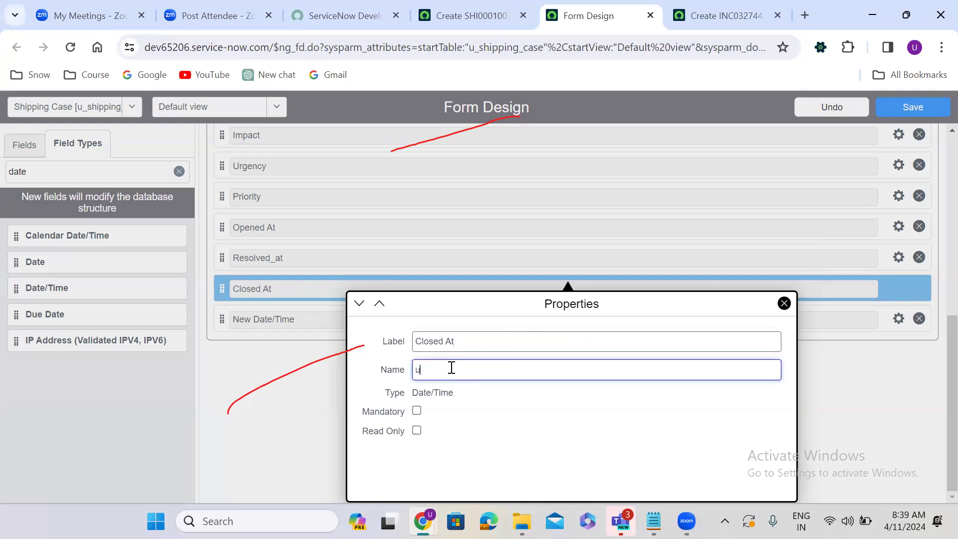
pyautogui.write('_closed_at')
pyautogui.click(315, 401)
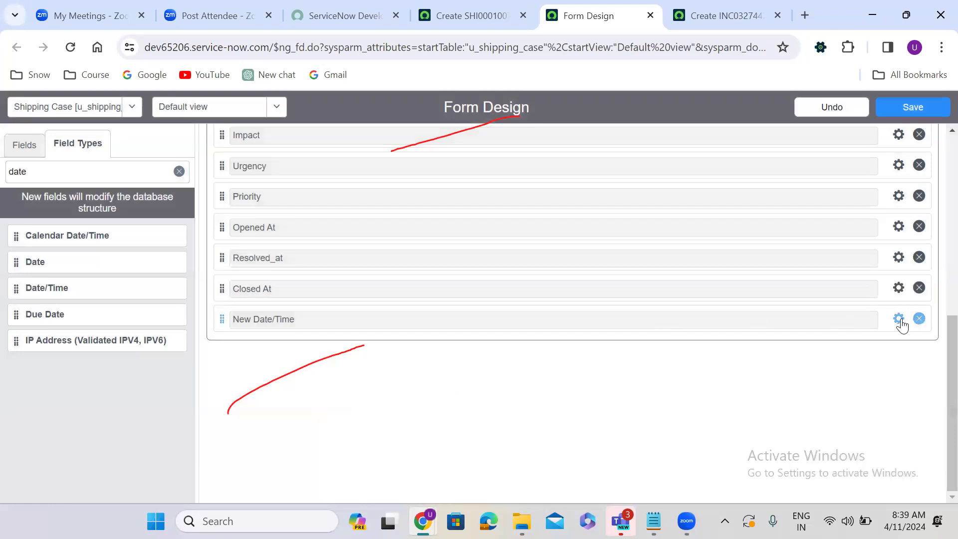
# Step: Label the fourth date field Cancelled At as u_cancelled_at and save the form layout
pyautogui.click(899, 319)
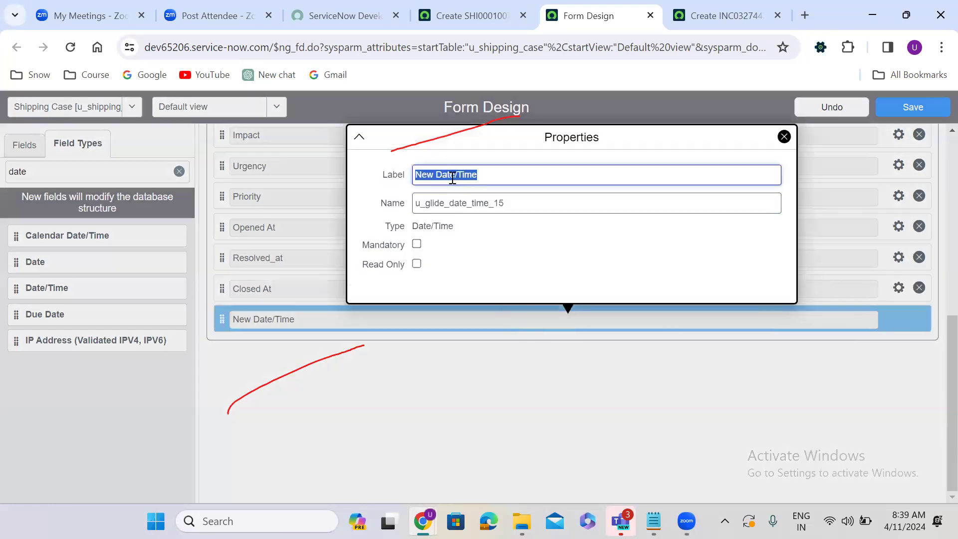
pyautogui.write('Cancell')
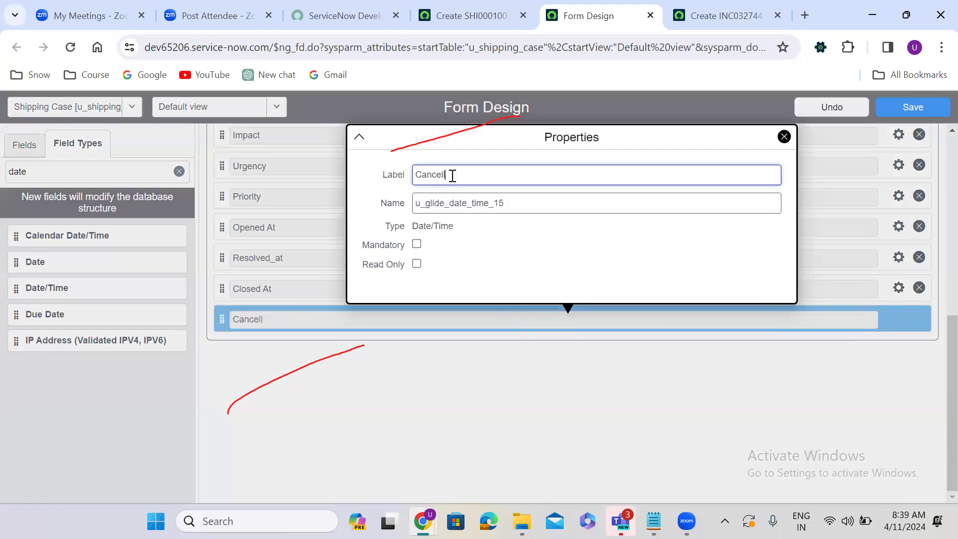
pyautogui.write('ed At')
pyautogui.click(470, 206)
pyautogui.write('u_')
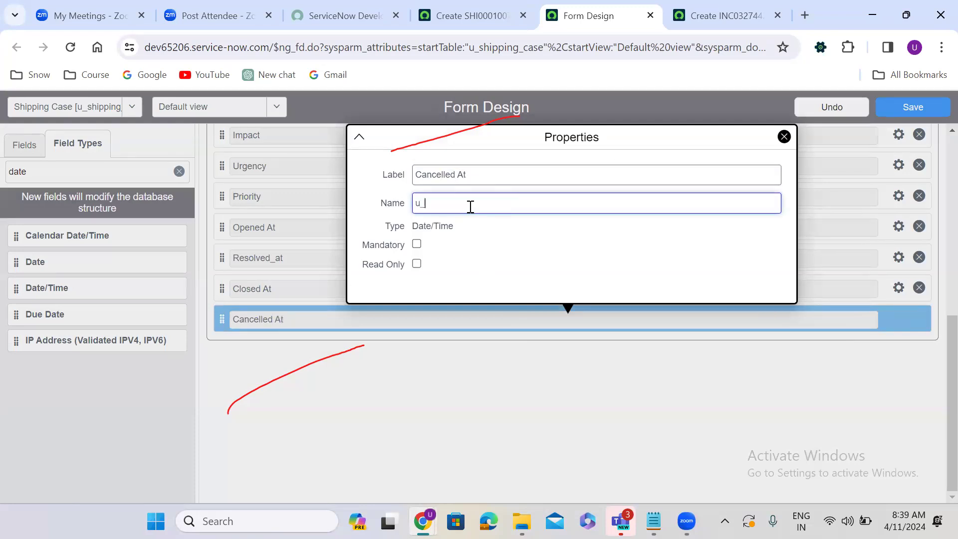
pyautogui.write('cancek')
pyautogui.press('BackSpace')
pyautogui.write('lled_at')
pyautogui.click(325, 292)
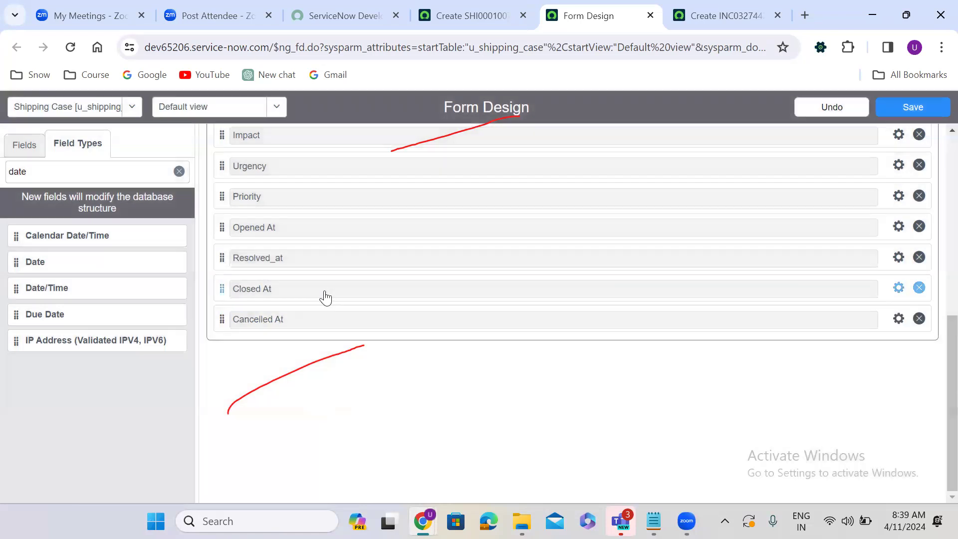
pyautogui.click(909, 107)
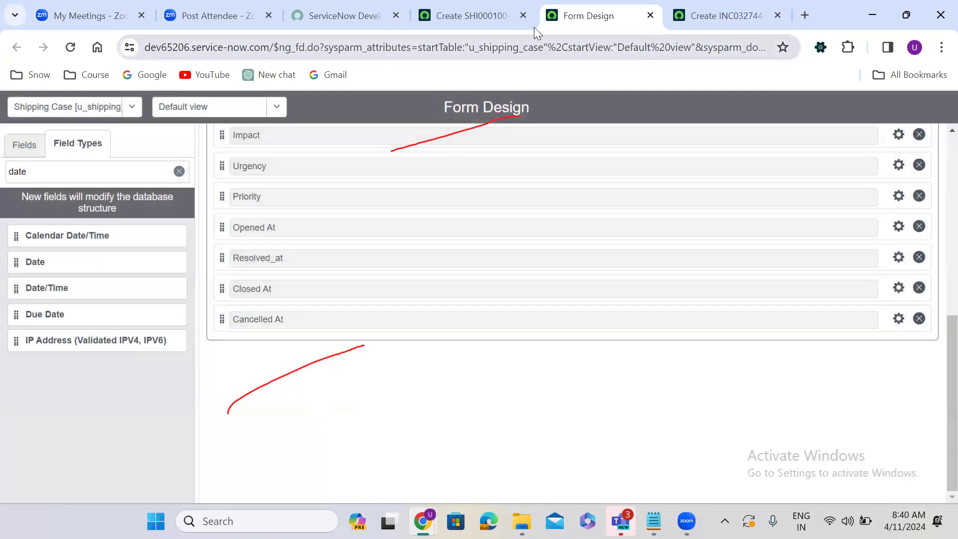
# Step: Reload the new Shipping Case record and set Opened At to 27 April 2024
pyautogui.click(507, 18)
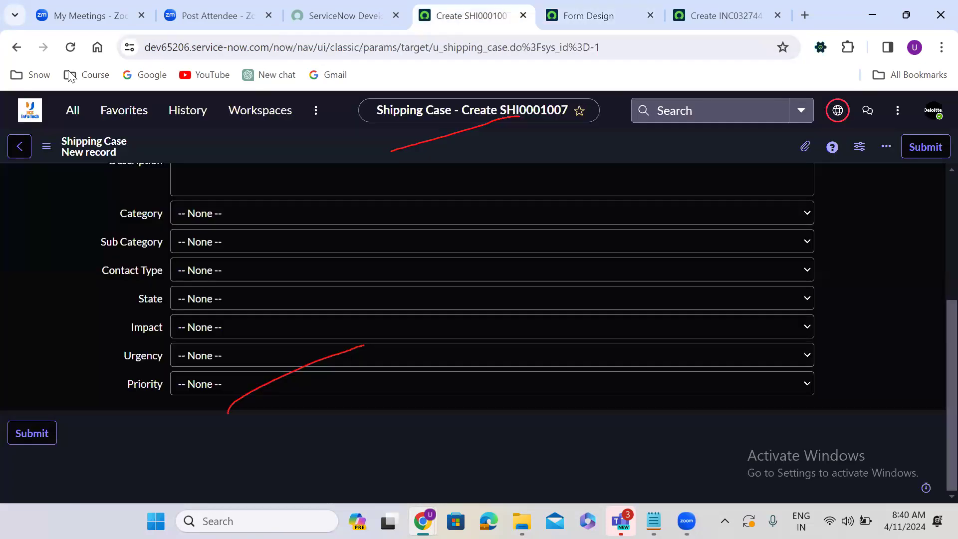
pyautogui.click(61, 48)
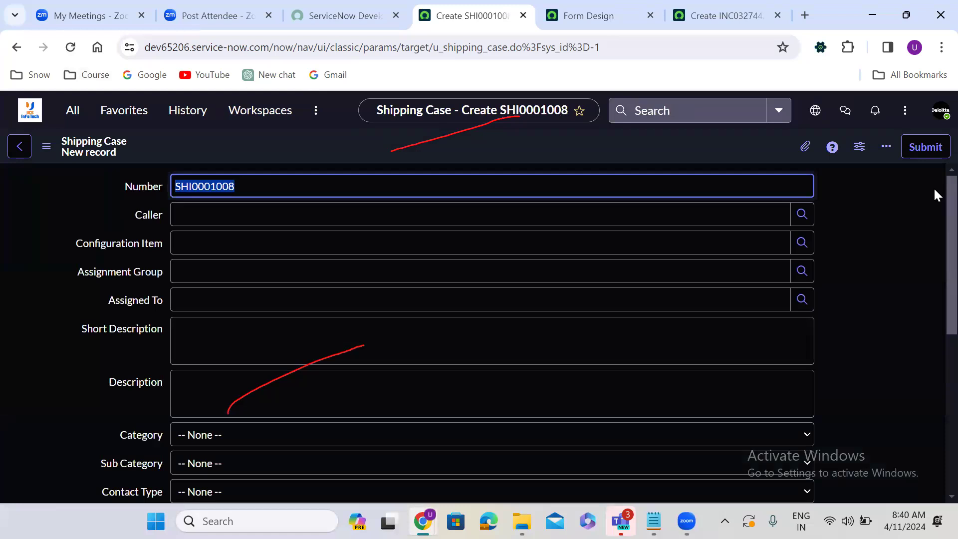
pyautogui.scroll(-6, 935, 200)
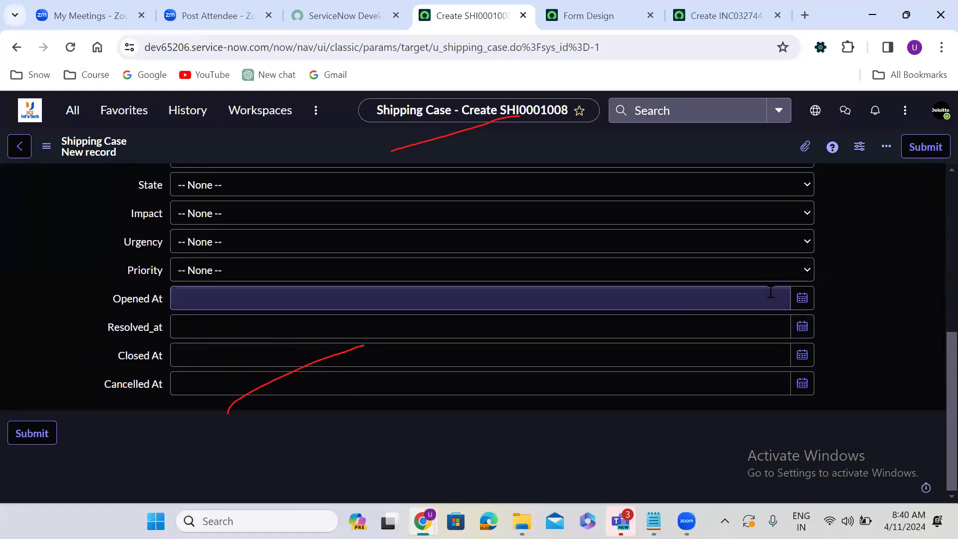
pyautogui.click(802, 299)
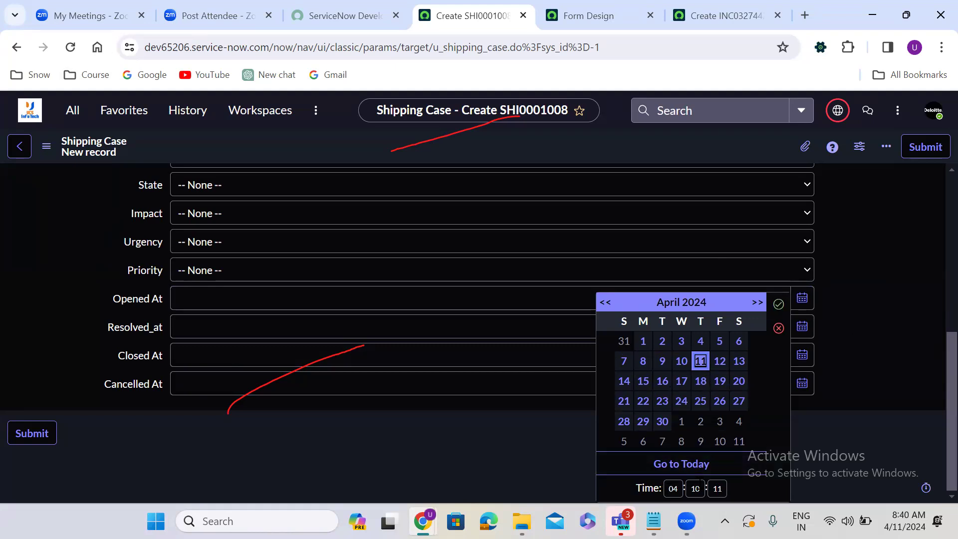
pyautogui.click(739, 401)
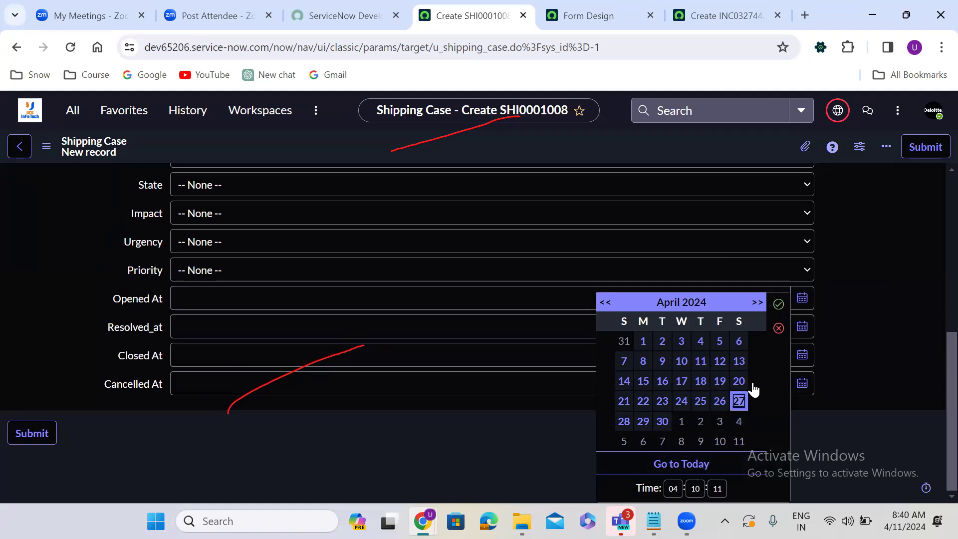
pyautogui.click(779, 305)
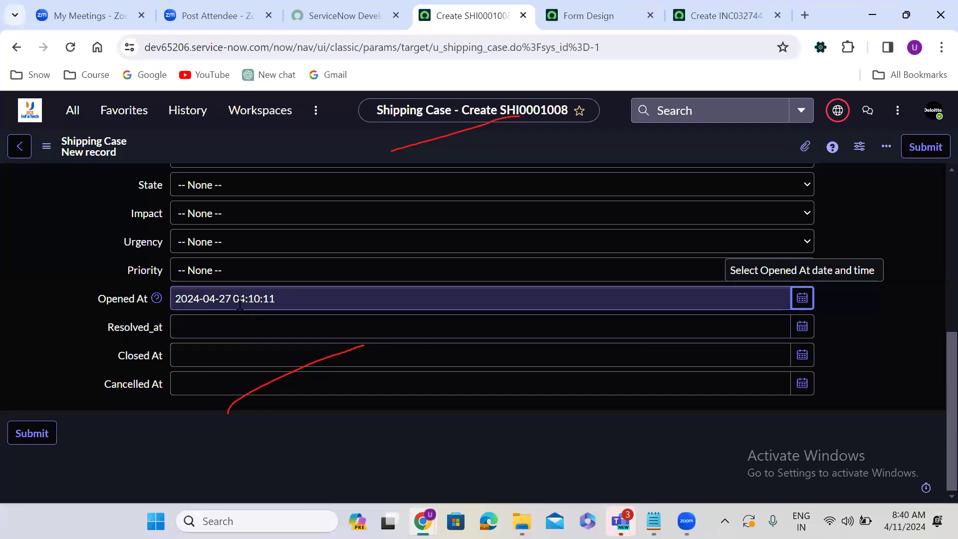
pyautogui.moveTo(240, 299); pyautogui.dragTo(289, 301)
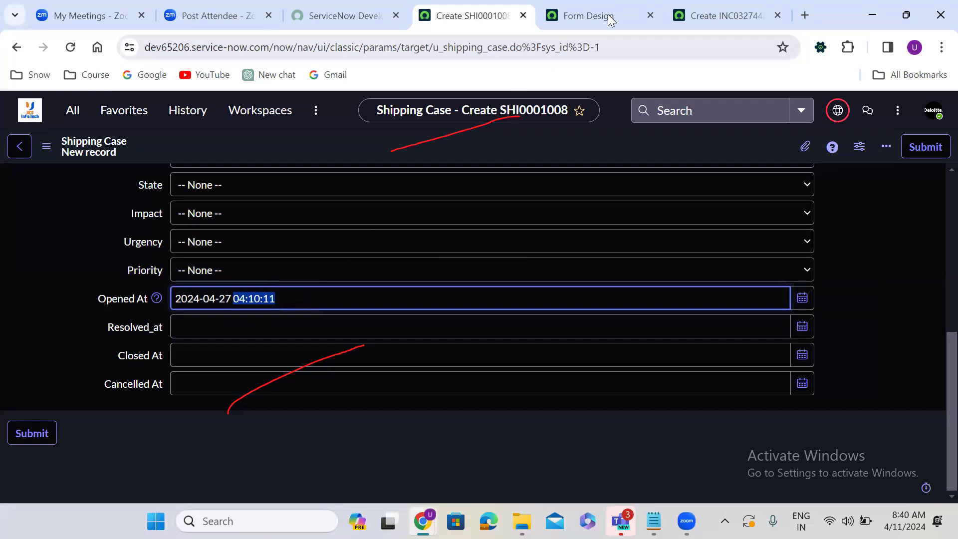
# Step: Return to Form Design and search field types for 'tru'
pyautogui.moveTo(608, 15)
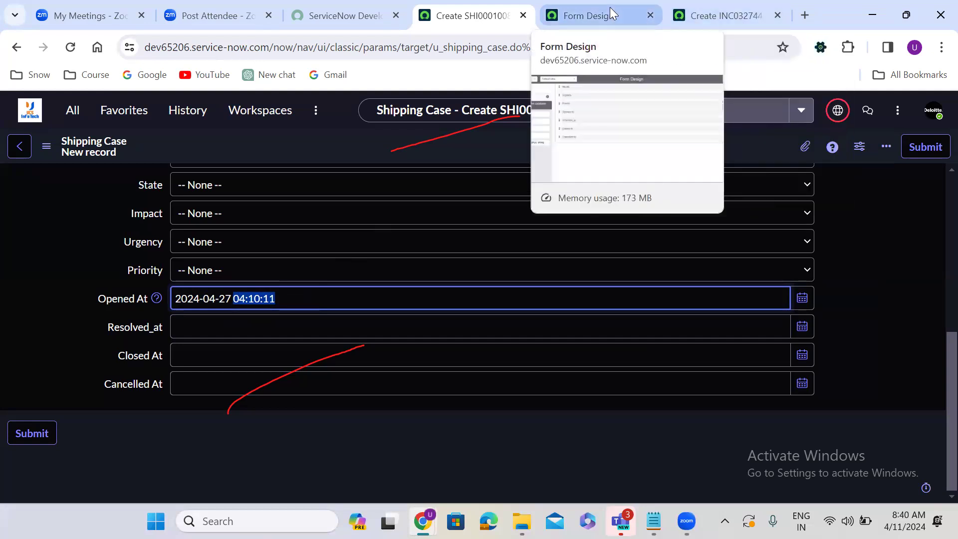
pyautogui.click(612, 14)
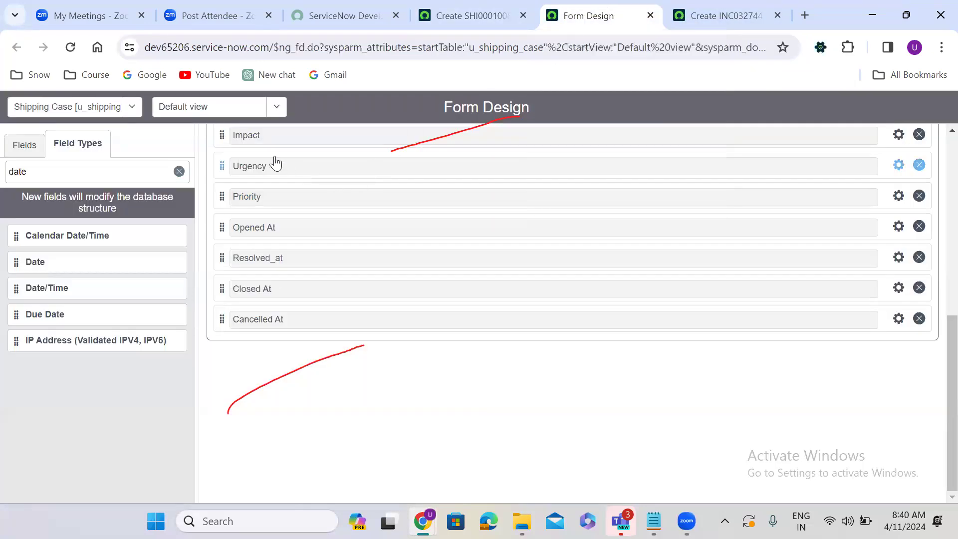
pyautogui.doubleClick(72, 168)
pyautogui.write('tru')
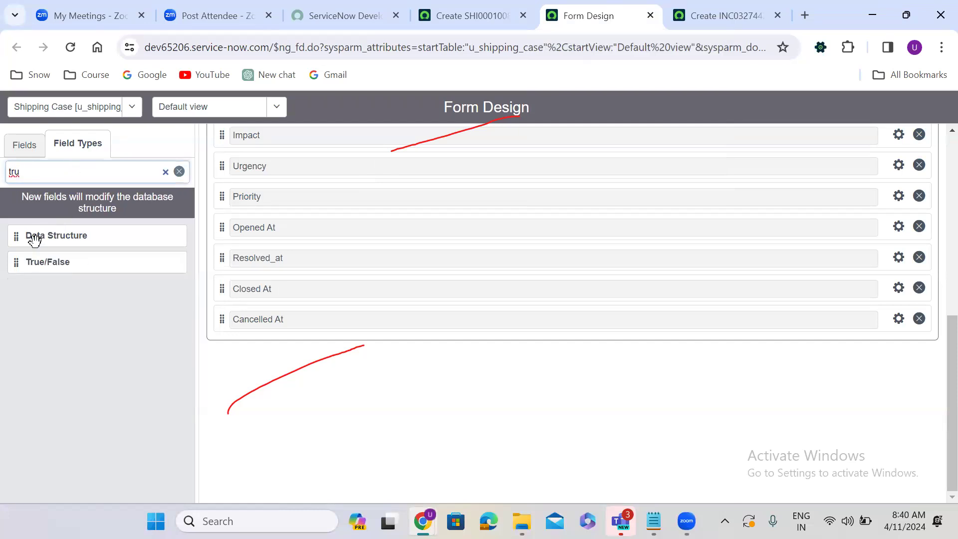
# Step: Add two True/False fields and name the first one Active with column name u_active
pyautogui.moveTo(15, 263); pyautogui.dragTo(245, 358)
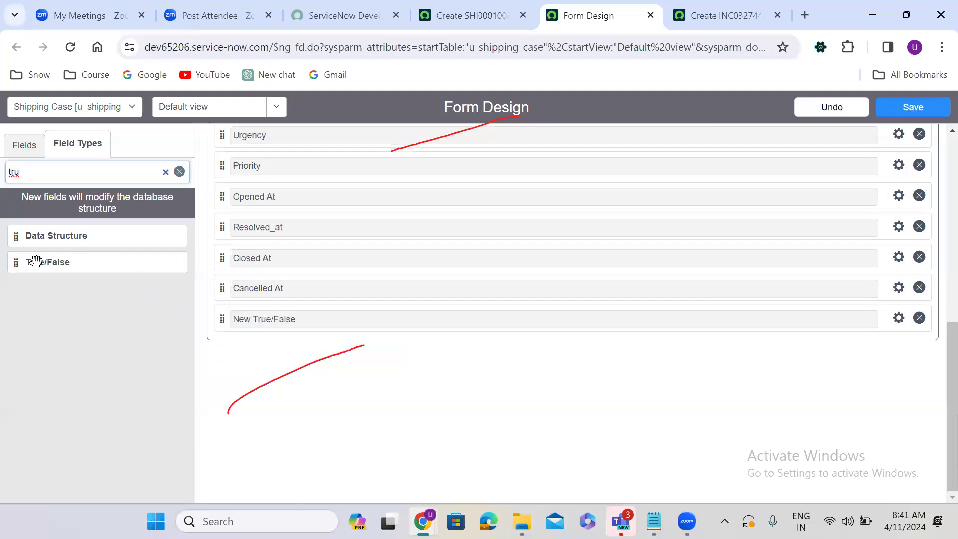
pyautogui.moveTo(17, 264); pyautogui.dragTo(244, 324)
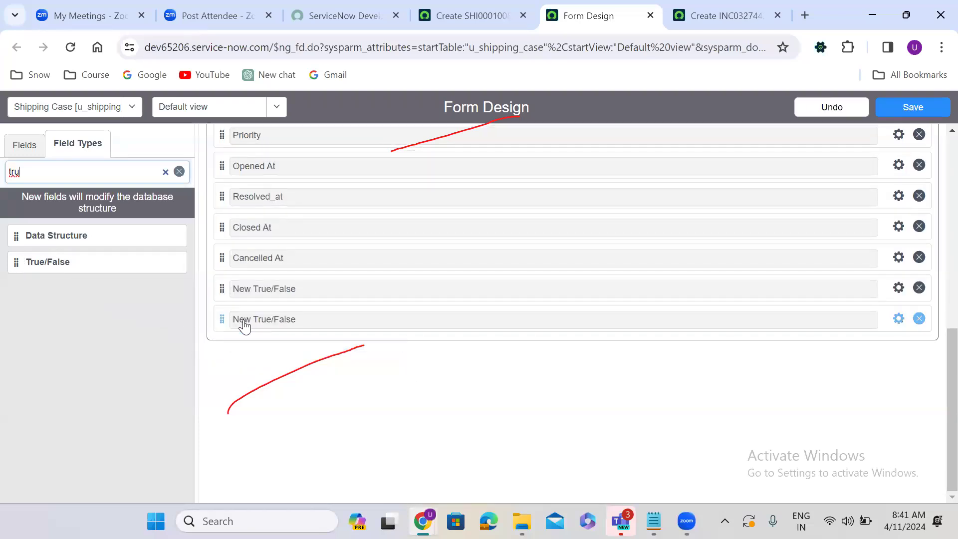
pyautogui.click(898, 288)
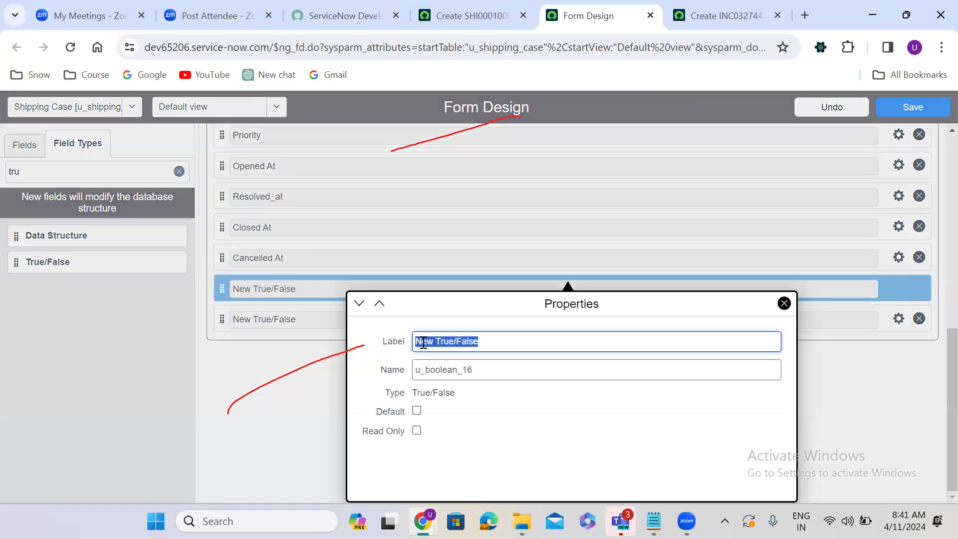
pyautogui.write('Active')
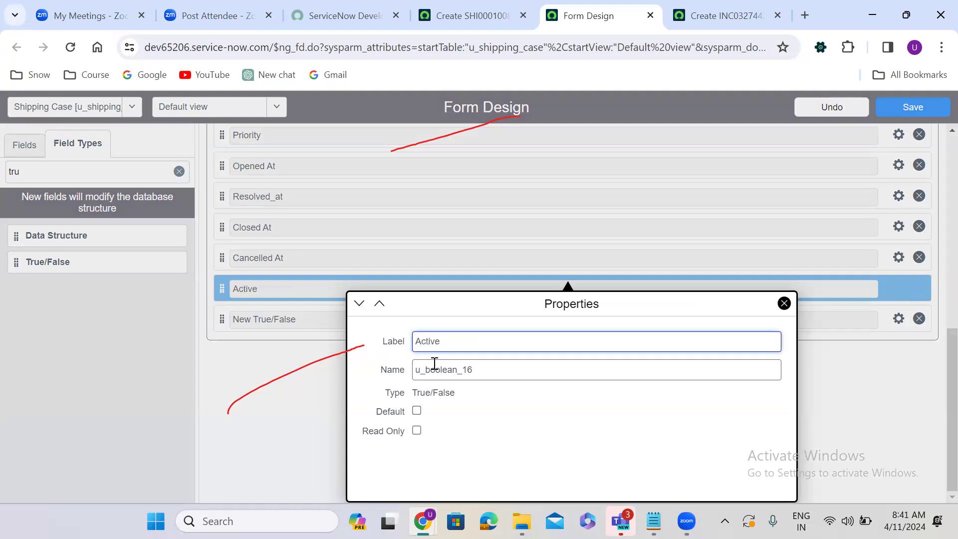
pyautogui.press('Tab')
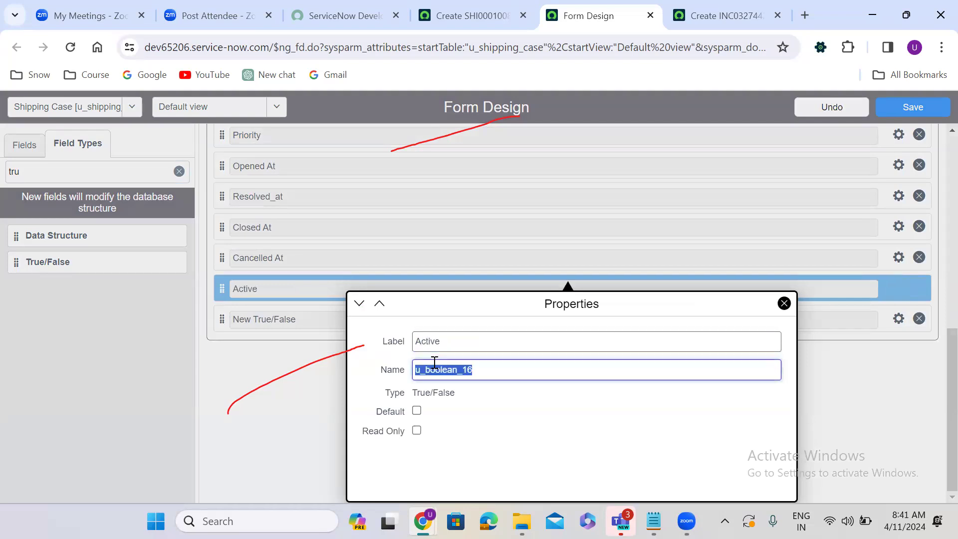
pyautogui.write('u_active')
pyautogui.click(644, 439)
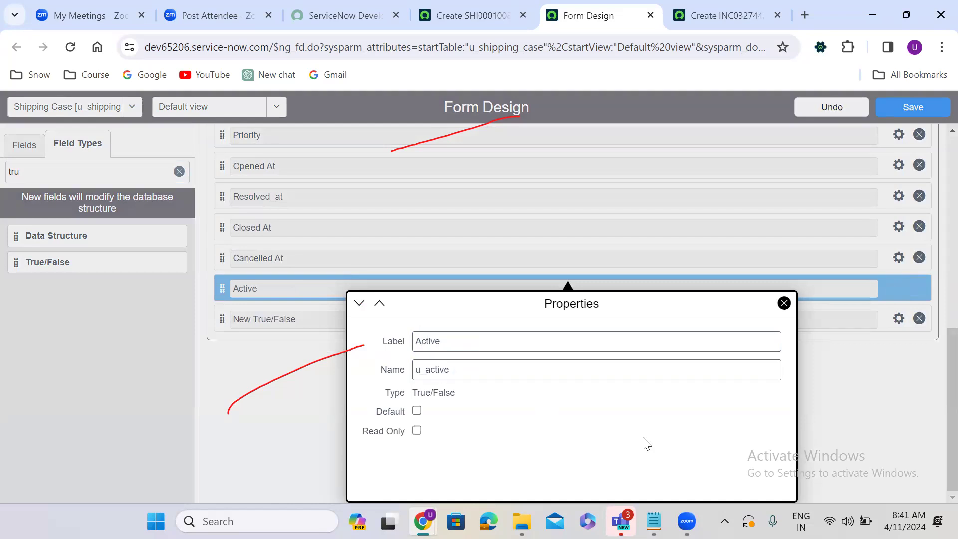
pyautogui.click(850, 374)
# Step: Label the second True/False field Knowledge (u_knowledge) and save the form layout
pyautogui.click(899, 320)
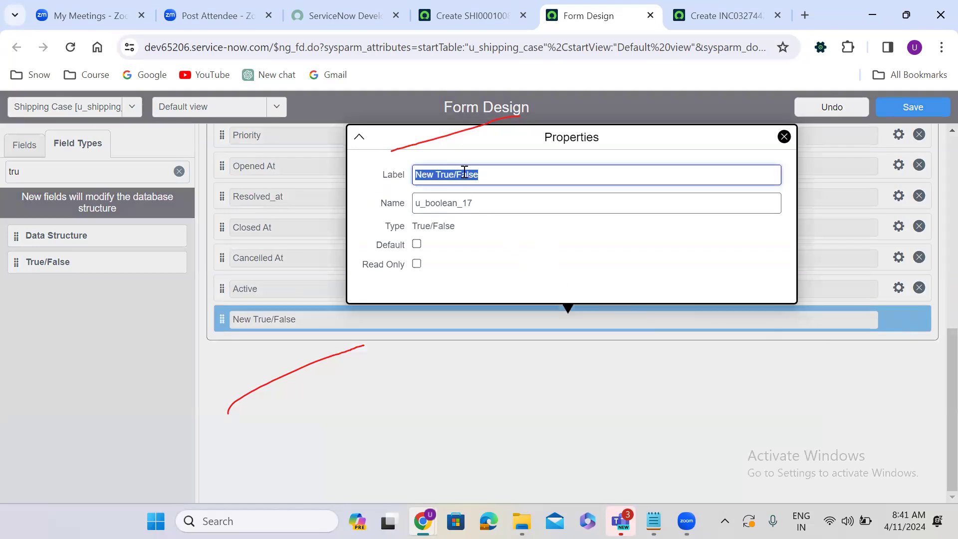
pyautogui.write('Knowledge')
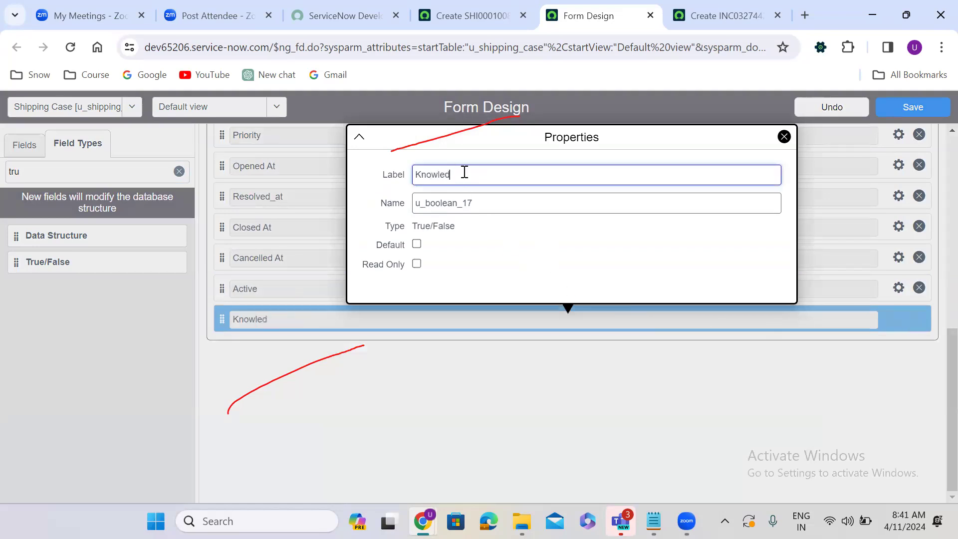
pyautogui.doubleClick(457, 195)
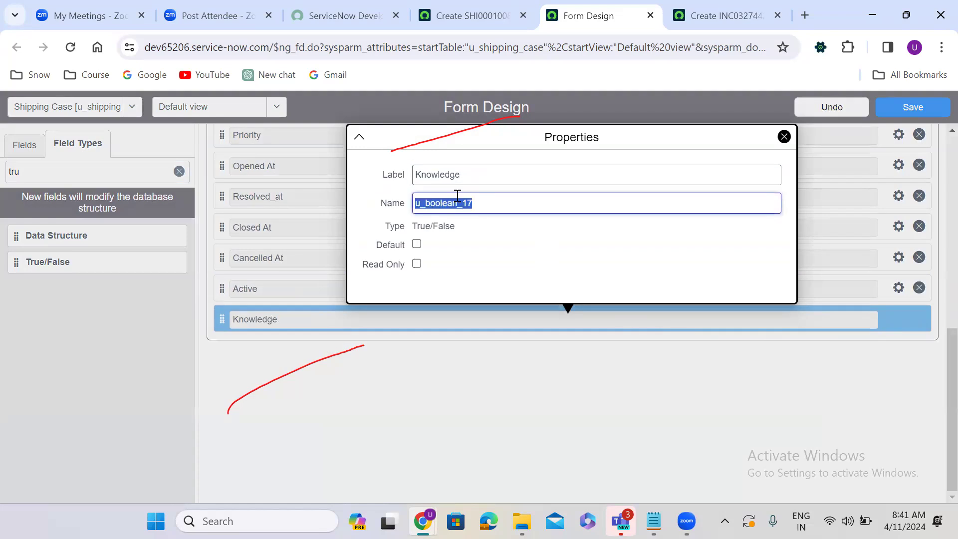
pyautogui.write('u_knowledge')
pyautogui.click(447, 349)
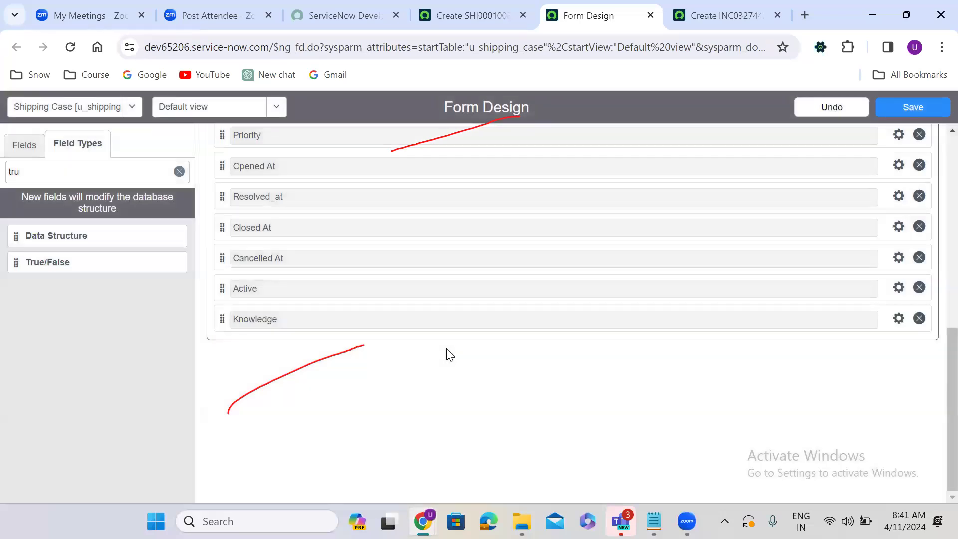
pyautogui.click(920, 107)
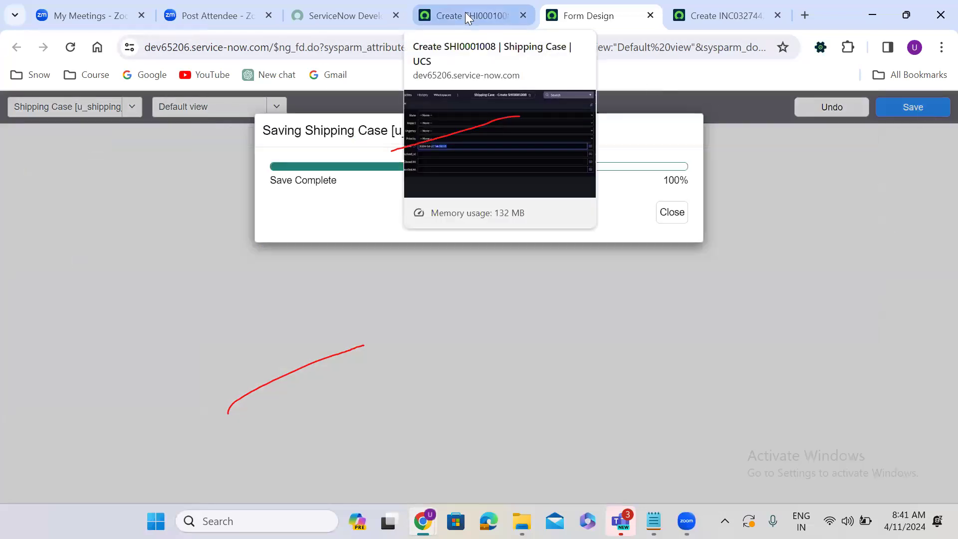
# Step: Reload the new Shipping Case record and check that the Active and Knowledge checkboxes appear
pyautogui.click(469, 11)
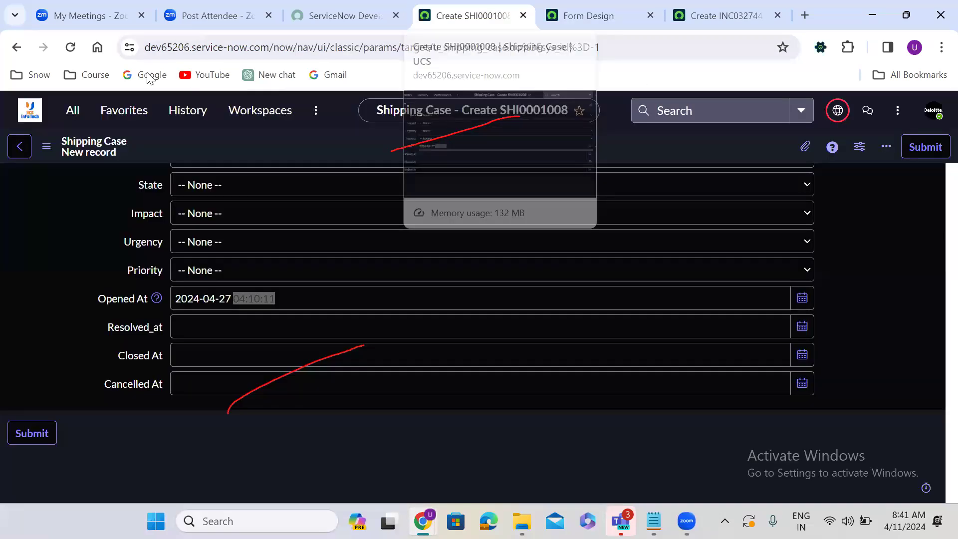
pyautogui.click(71, 48)
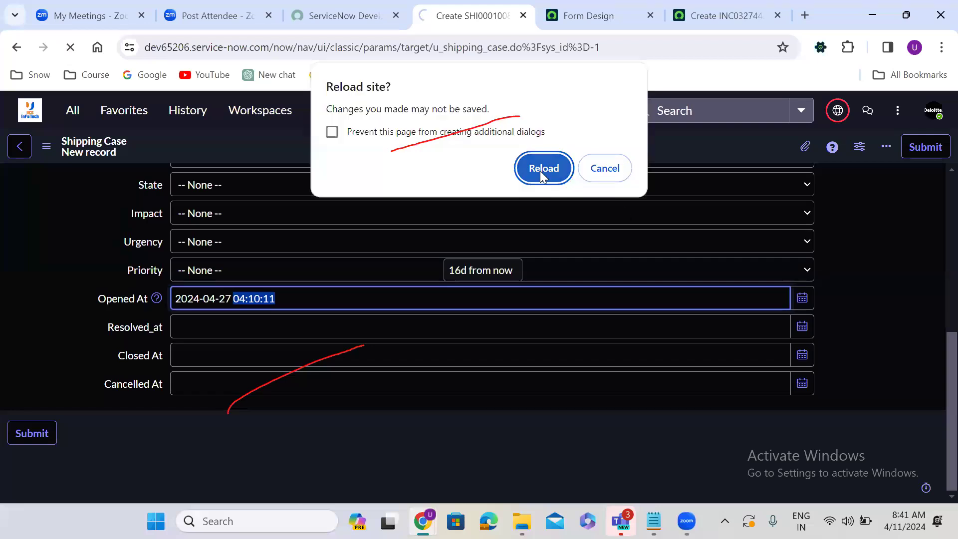
pyautogui.click(540, 171)
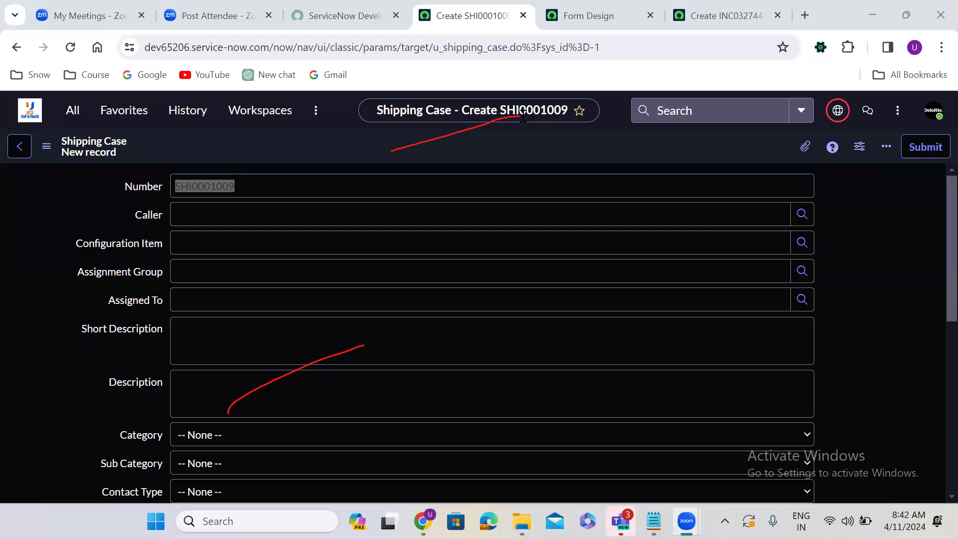
pyautogui.click(383, 415)
pyautogui.click(71, 48)
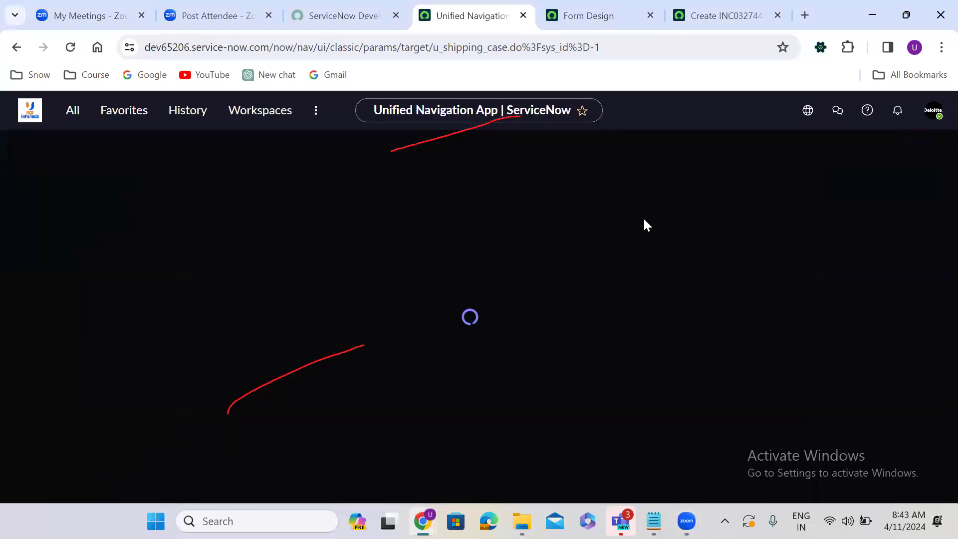
pyautogui.scroll(-8, 820, 272)
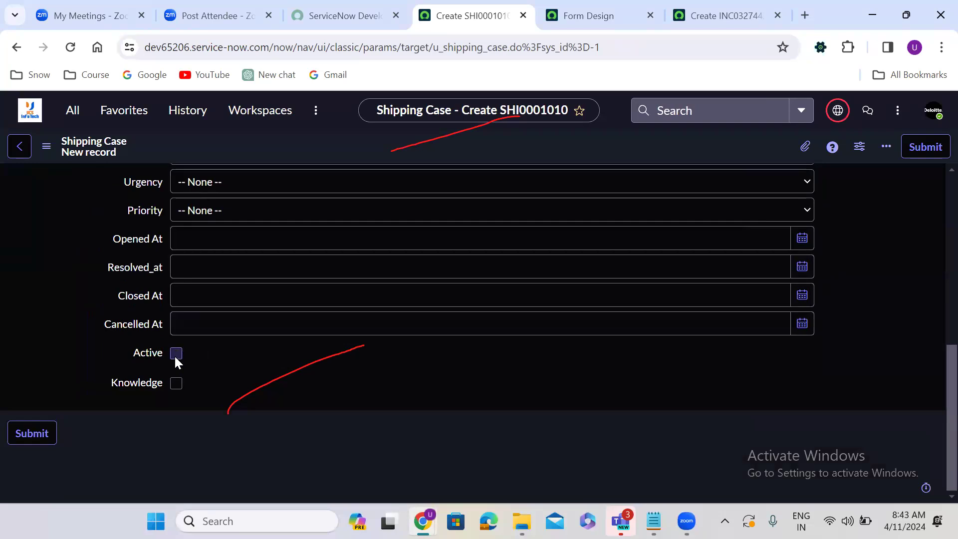
# Step: Return to the form designer and select the old field-type search term
pyautogui.click(589, 16)
pyautogui.click(102, 170)
pyautogui.hotkey('ctrl', 'a')
# Step: Search field types for 'list' and drop two List fields at the bottom of the form
pyautogui.write('list')
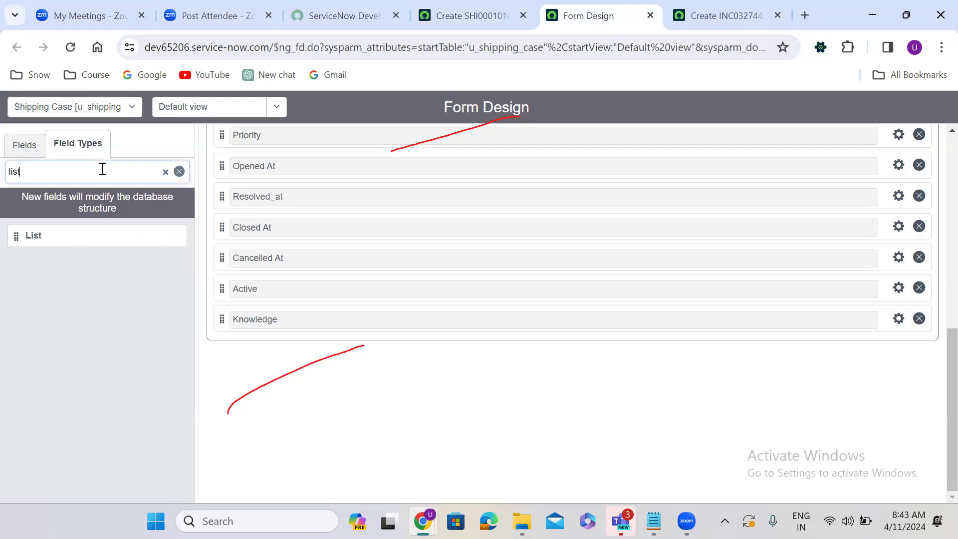
pyautogui.moveTo(16, 236); pyautogui.dragTo(243, 354)
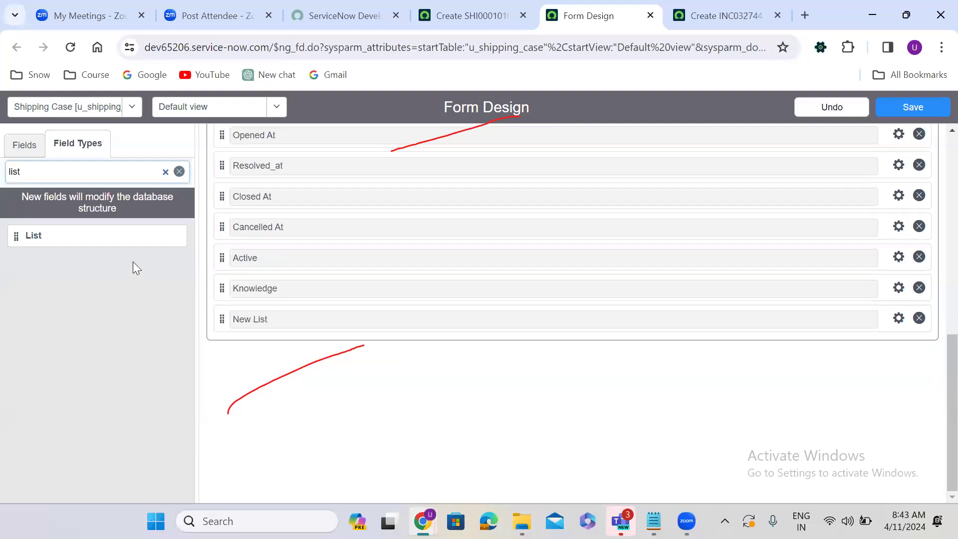
pyautogui.moveTo(15, 236); pyautogui.dragTo(243, 323)
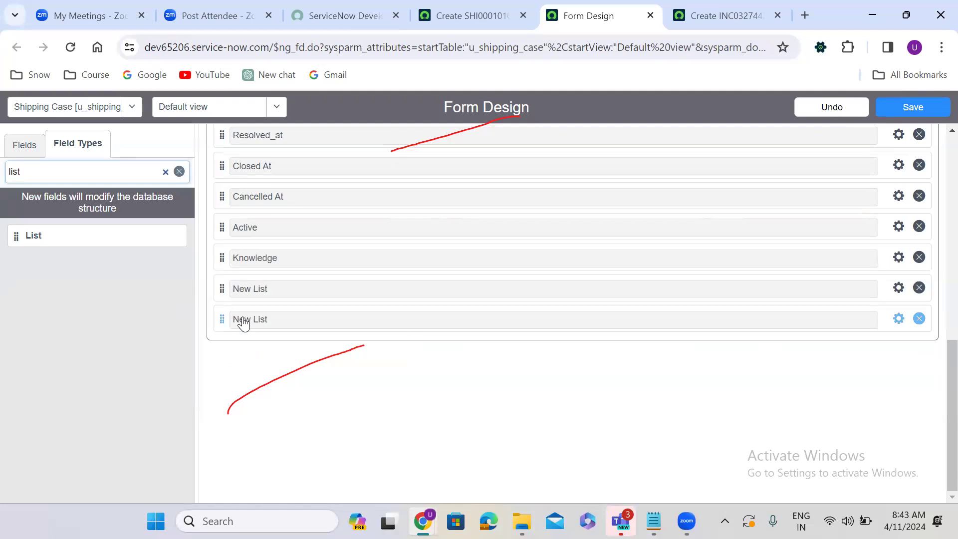
# Step: Make the first list field Watch List (u_watch_list) referencing User [sys_user]
pyautogui.click(899, 288)
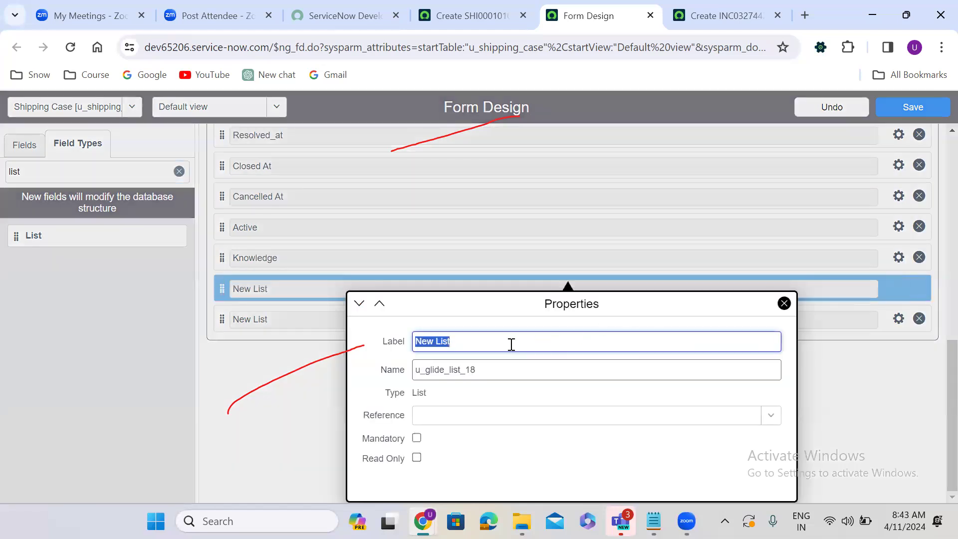
pyautogui.write('Watch ')
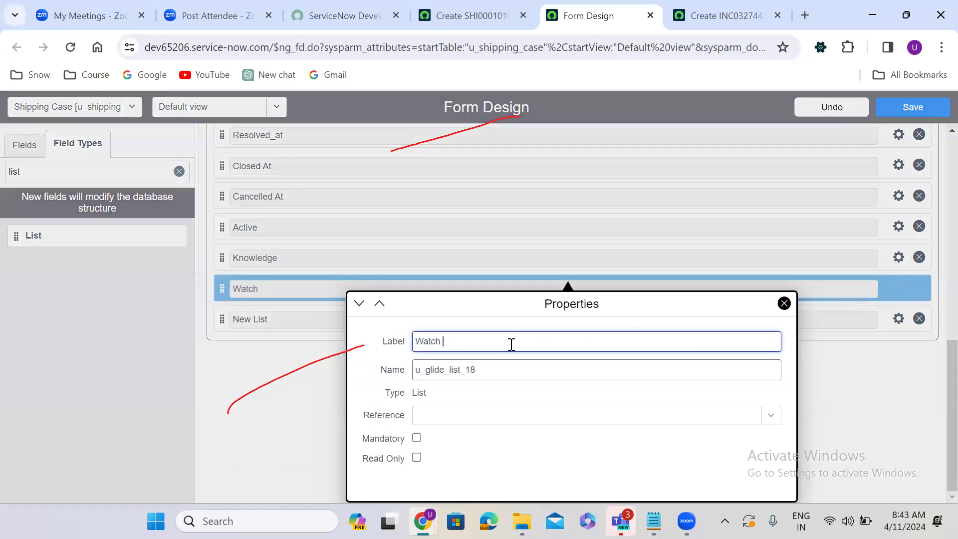
pyautogui.write('List')
pyautogui.doubleClick(453, 379)
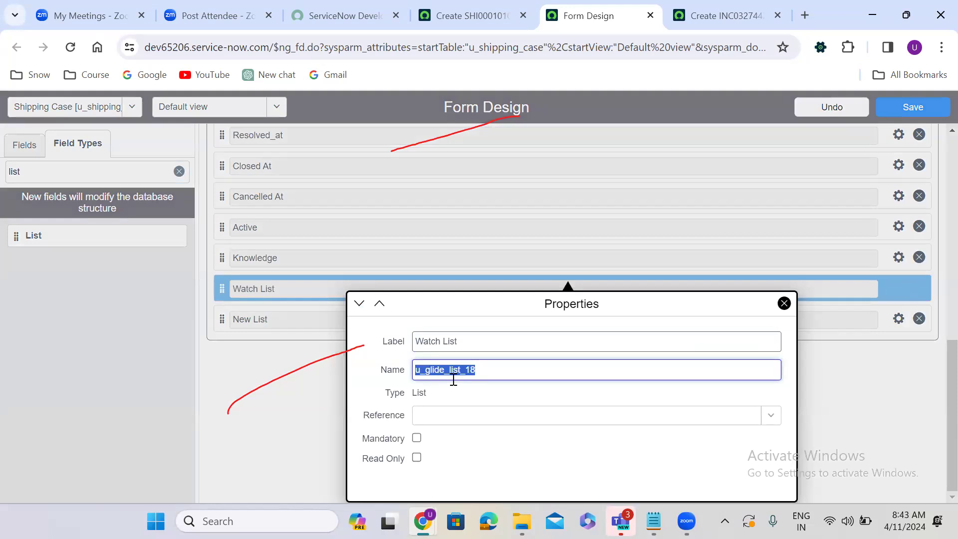
pyautogui.write('u_watch_list')
pyautogui.click(438, 424)
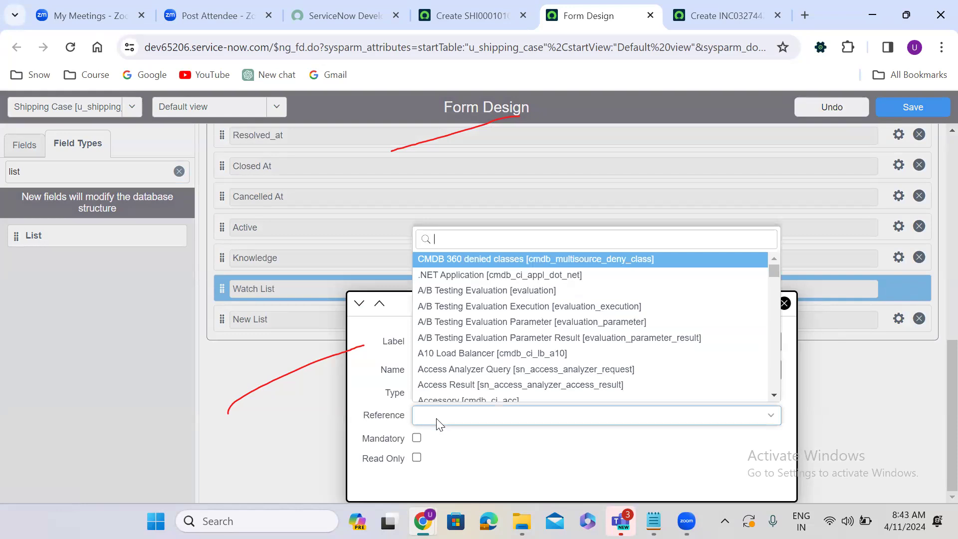
pyautogui.write('sys')
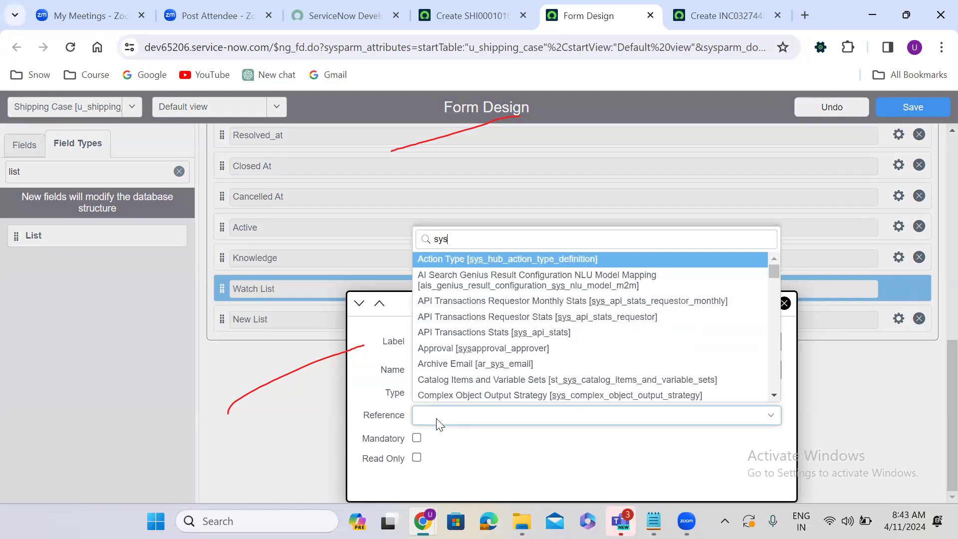
pyautogui.write('_user]')
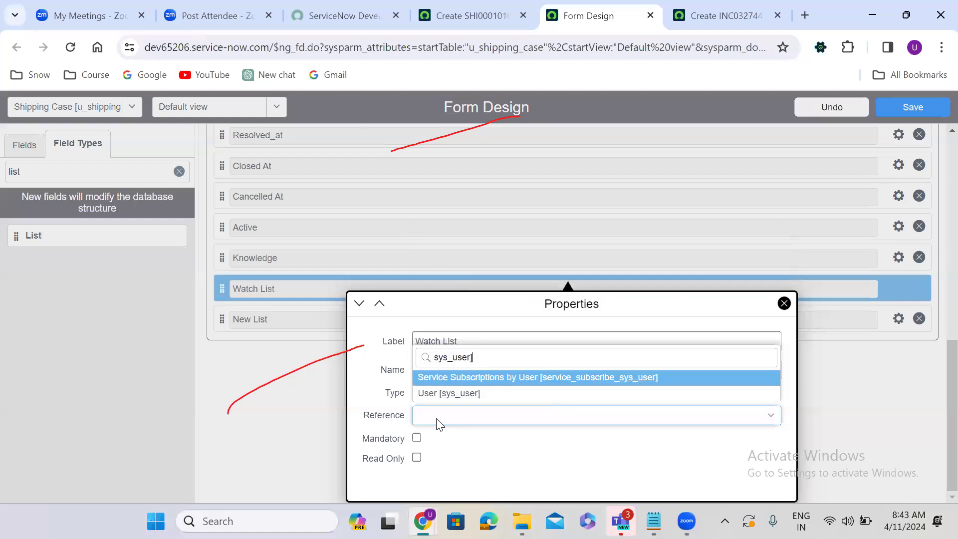
pyautogui.click(479, 395)
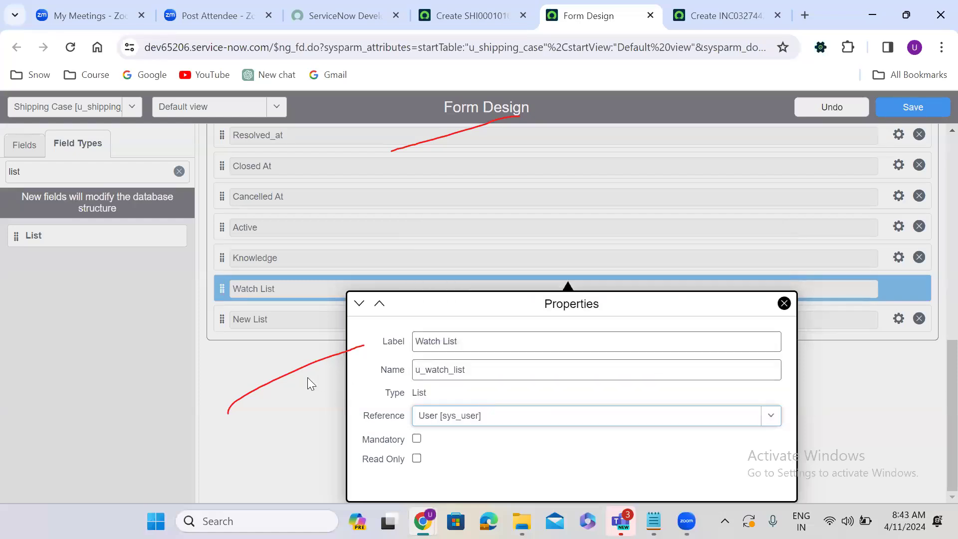
pyautogui.click(308, 380)
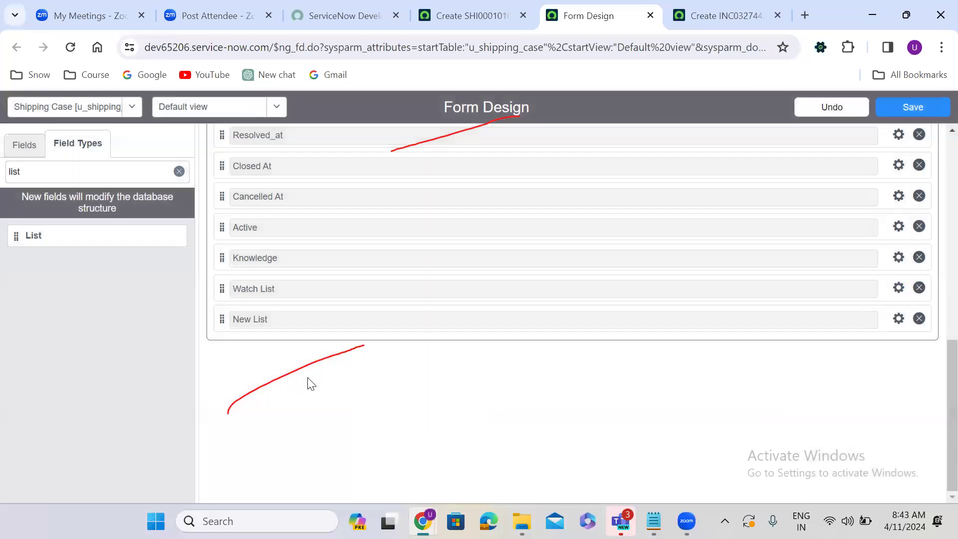
# Step: Make the second list field Work Notes List (u_work_notes_list) referencing User [sys_user]
pyautogui.click(898, 319)
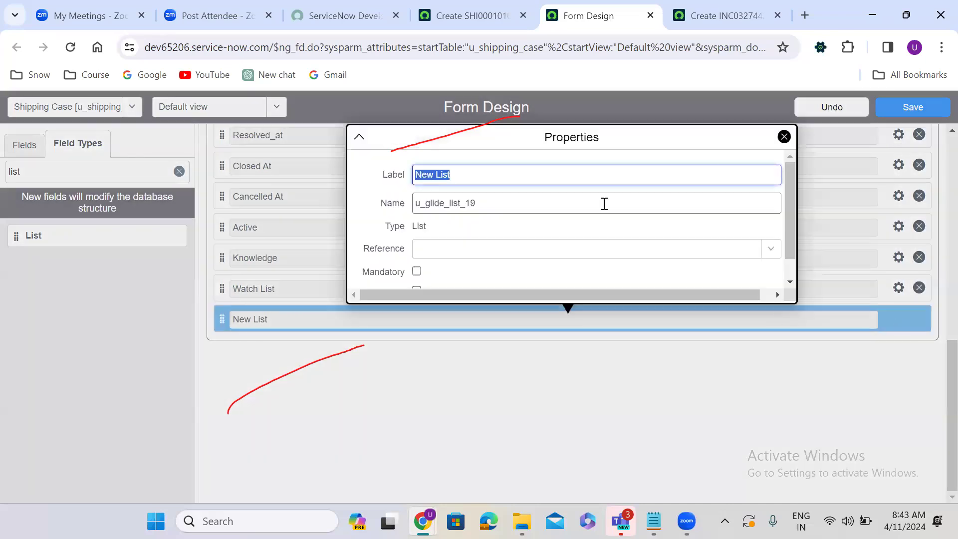
pyautogui.write('Work Notes List')
pyautogui.click(506, 221)
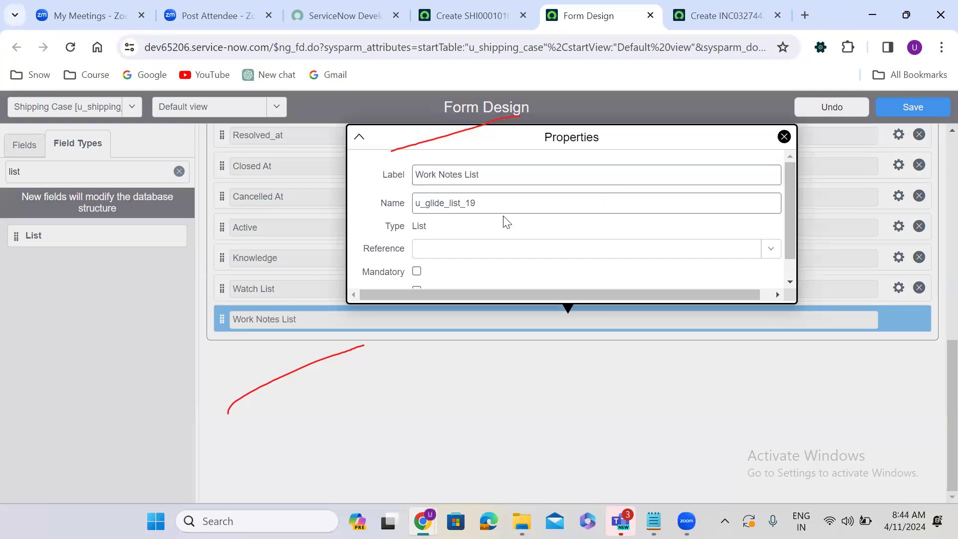
pyautogui.click(486, 208)
pyautogui.write('u_')
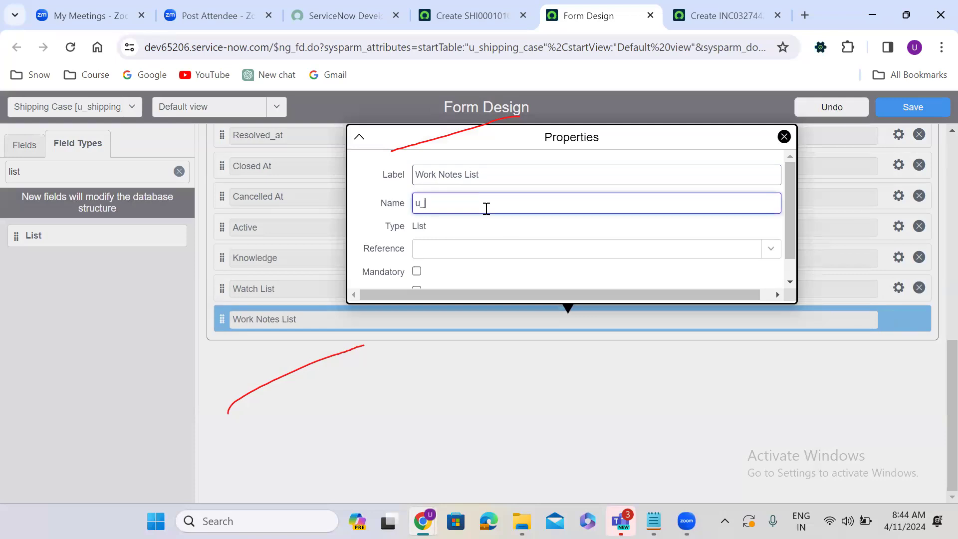
pyautogui.write('work_notes_list')
pyautogui.click(469, 257)
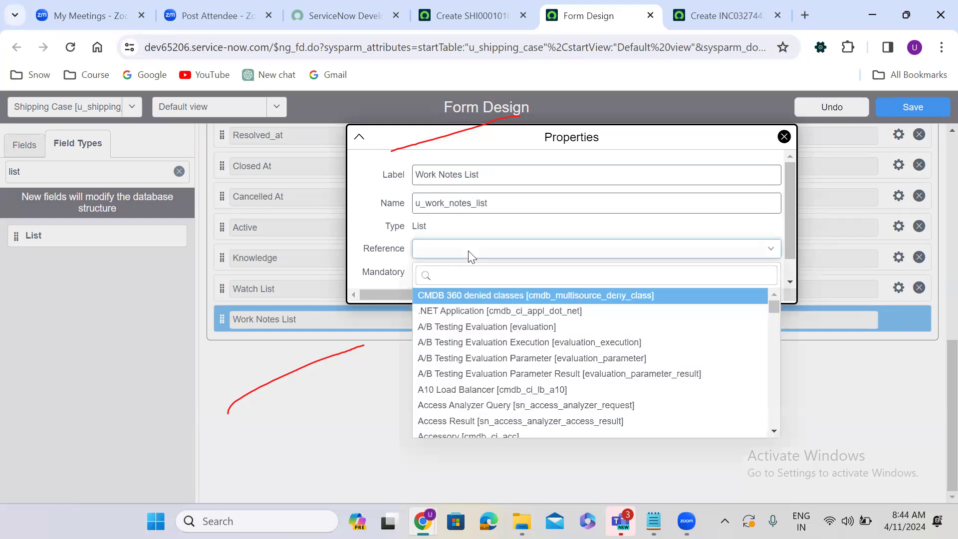
pyautogui.write('sys_user')
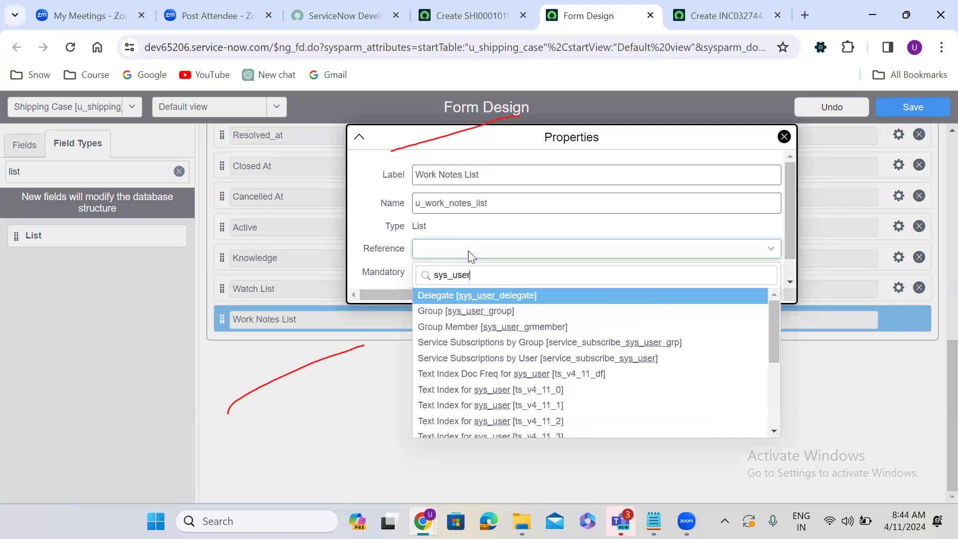
pyautogui.write(']')
pyautogui.click(475, 311)
pyautogui.click(385, 371)
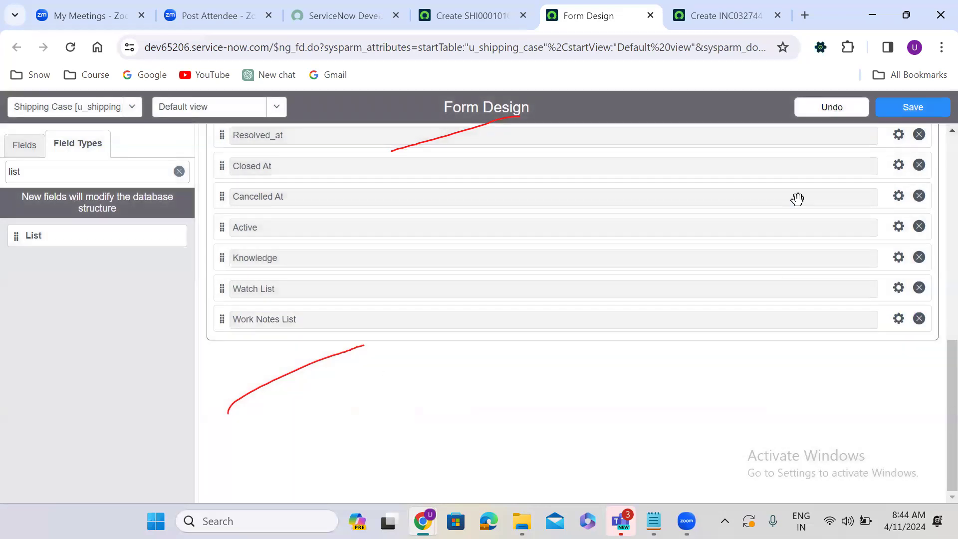
# Step: Save the form layout and reload the Shipping Case record to show the new fields
pyautogui.click(904, 107)
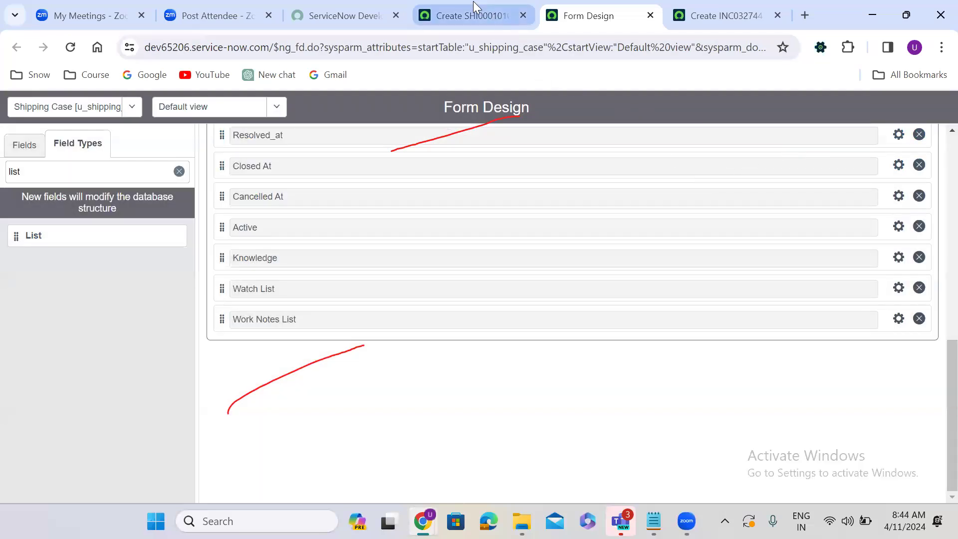
pyautogui.click(474, 7)
pyautogui.click(71, 49)
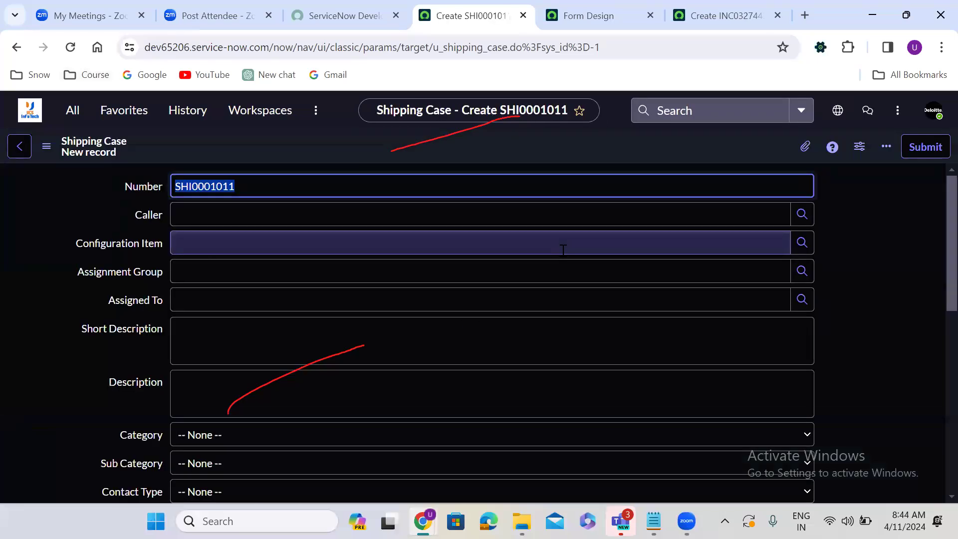
# Step: Choose a caller for the shipping case from the Users lookup list
pyautogui.click(827, 244)
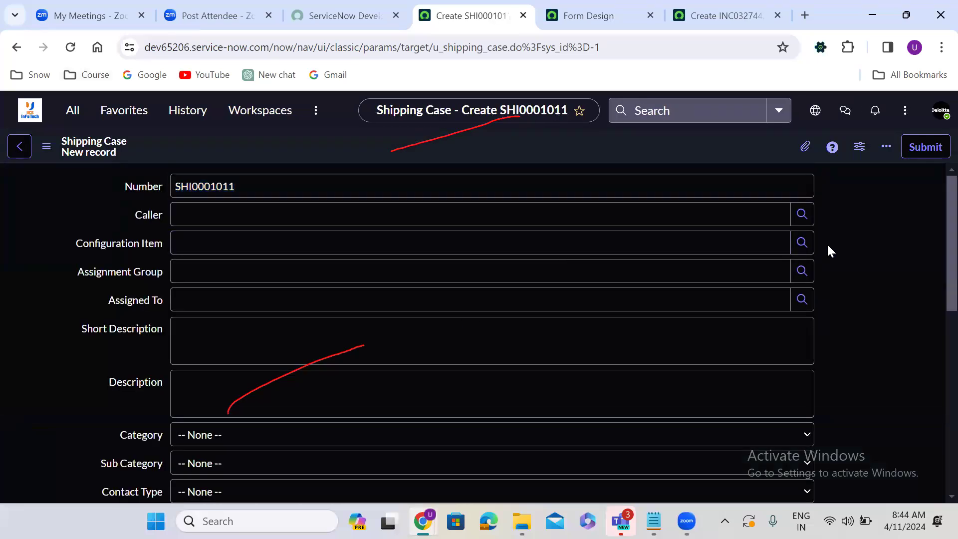
pyautogui.scroll(-9, 827, 244)
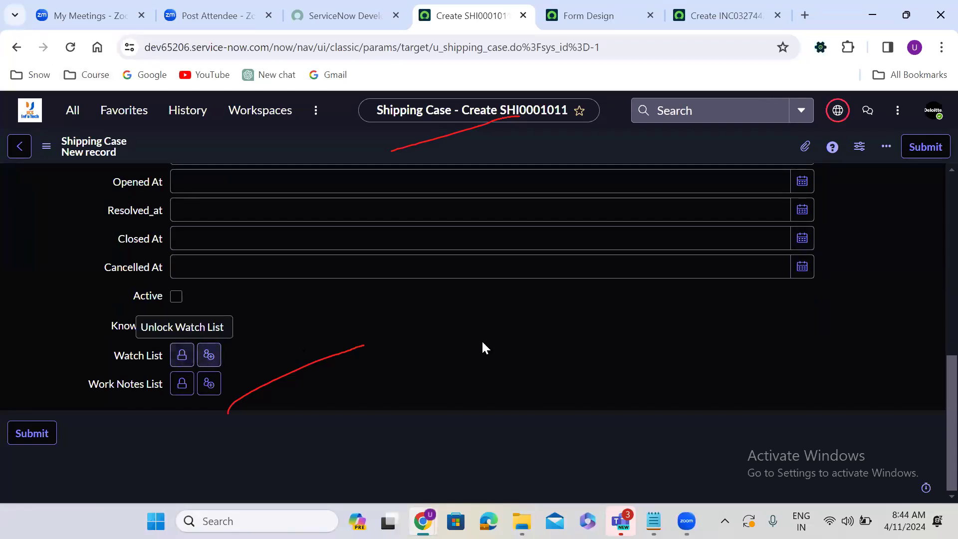
pyautogui.scroll(3, 480, 340)
pyautogui.scroll(5, 482, 349)
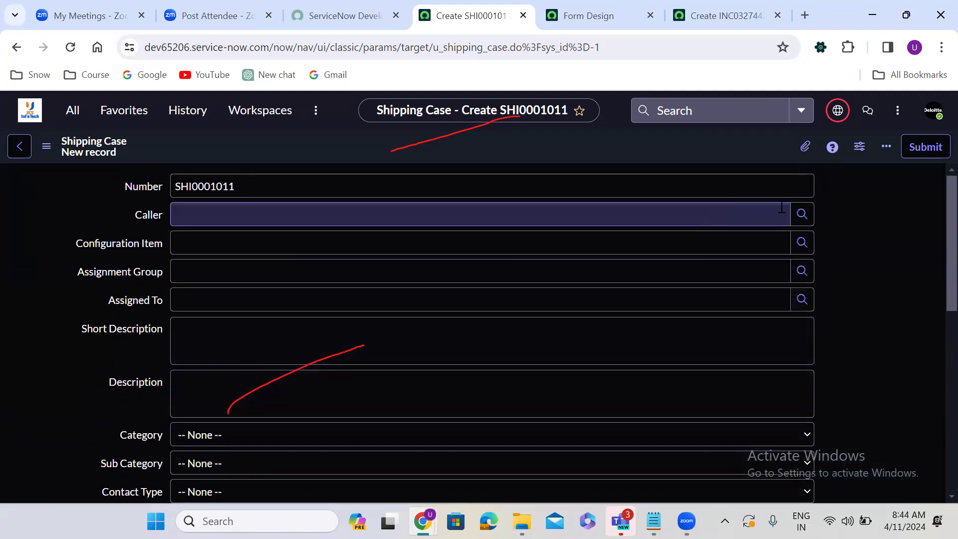
pyautogui.click(802, 213)
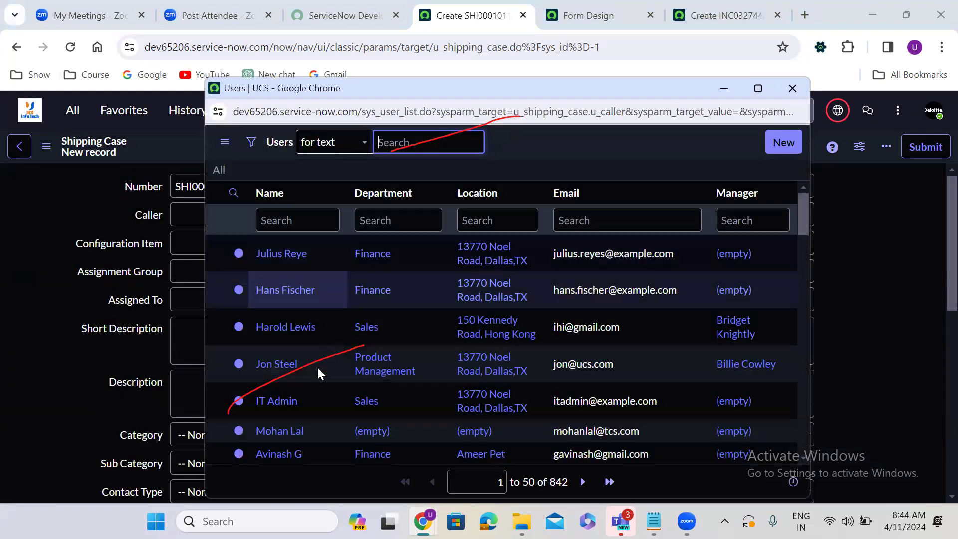
pyautogui.click(286, 363)
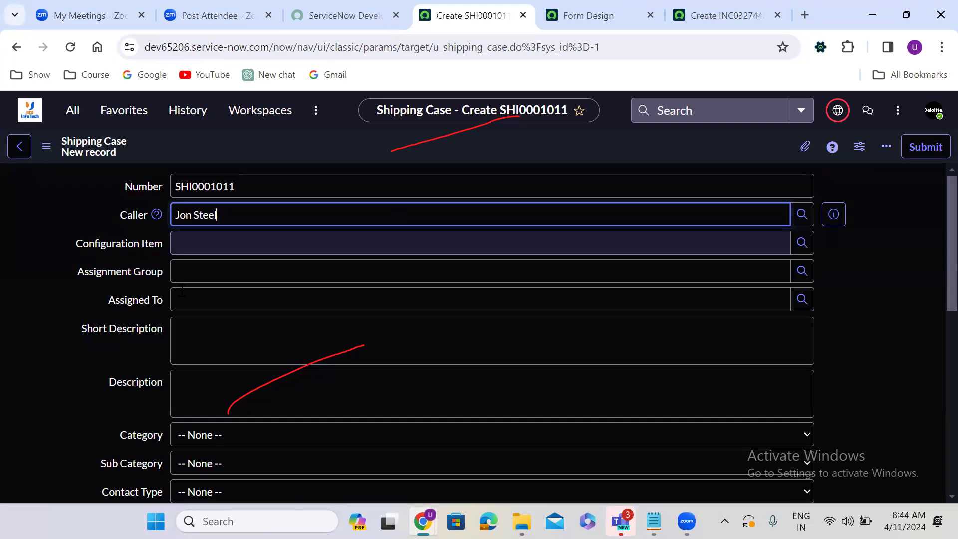
# Step: Set Category to Software and Sub Category to Linux
pyautogui.click(64, 442)
pyautogui.press('s')
pyautogui.press('Tab')
pyautogui.press('l')
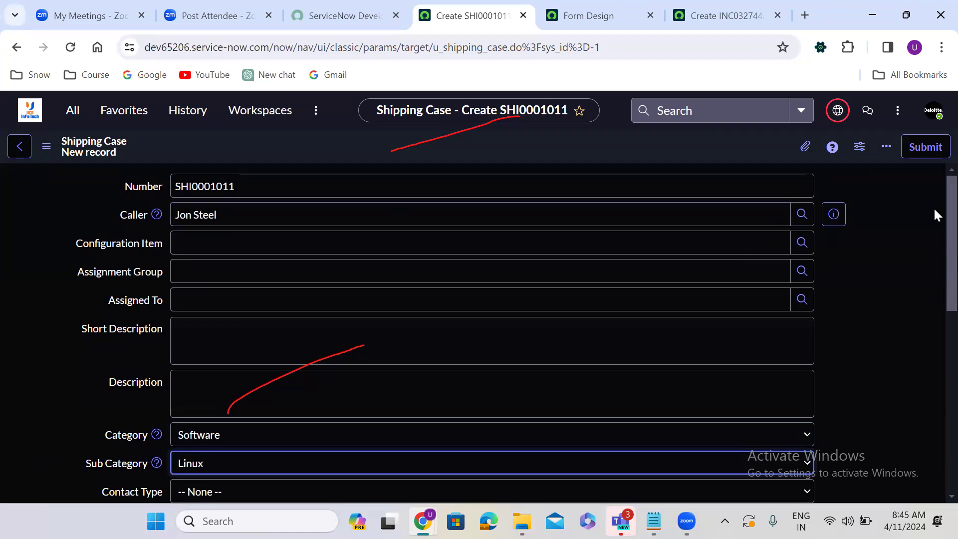
pyautogui.scroll(-9, 935, 215)
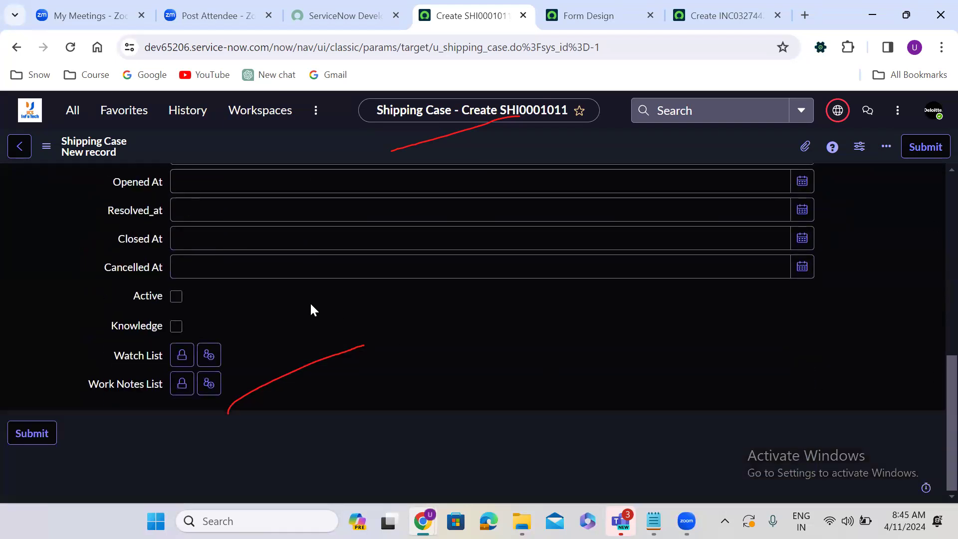
# Step: Add two users, found by name search, to the shipping case's Watch List and close the editor
pyautogui.click(182, 355)
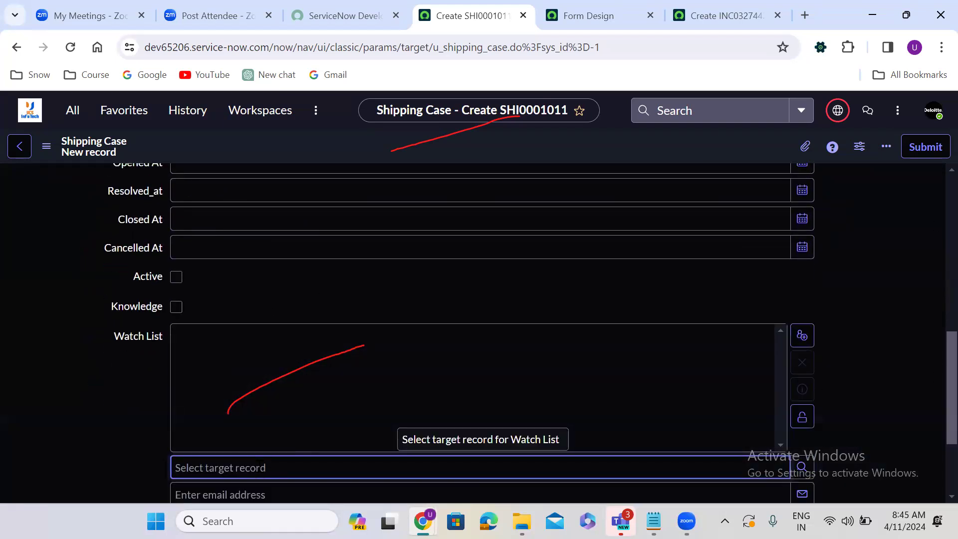
pyautogui.write('jon st')
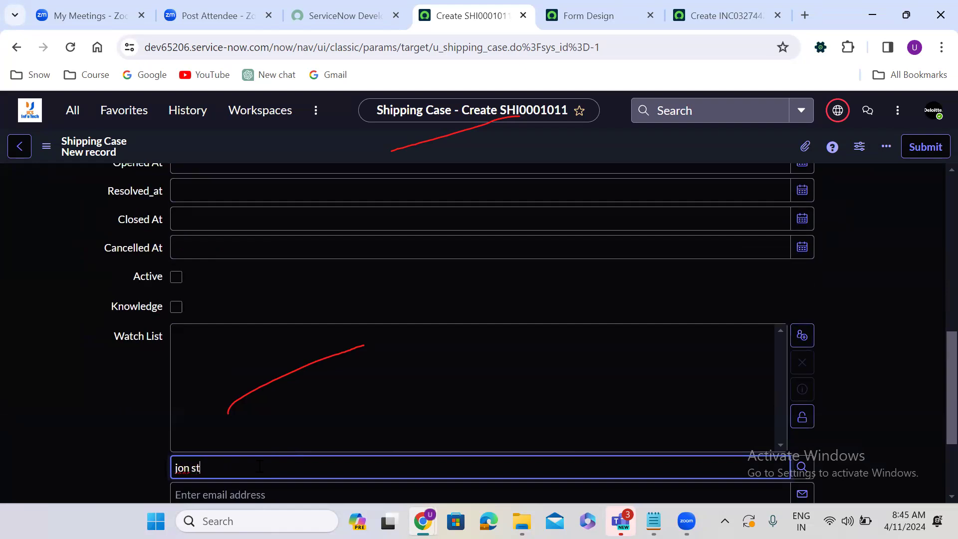
pyautogui.press('Down')
pyautogui.press('Return')
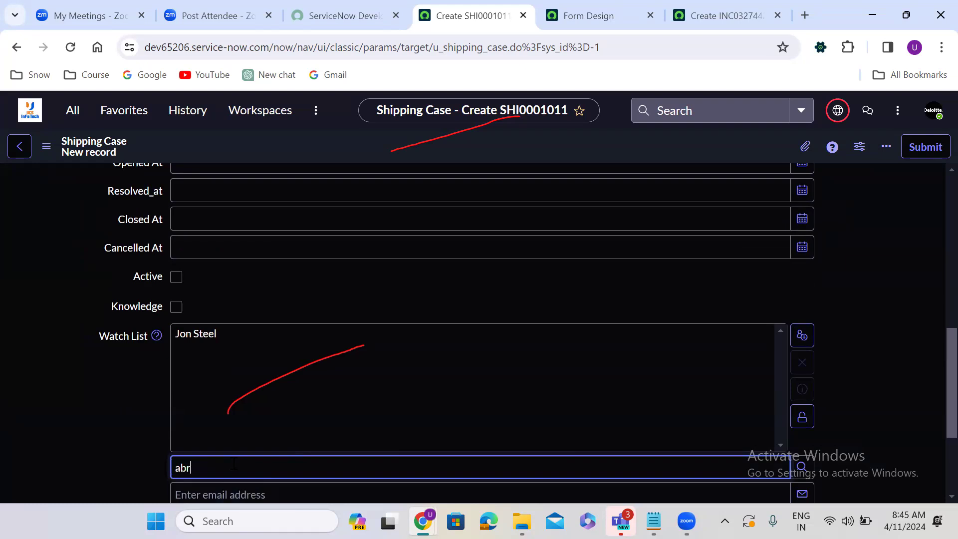
pyautogui.click(234, 487)
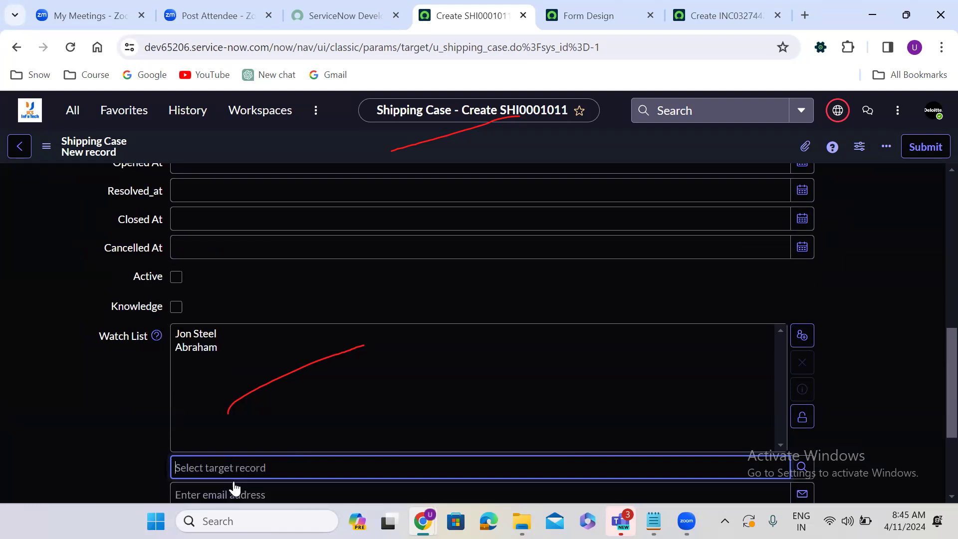
pyautogui.click(802, 416)
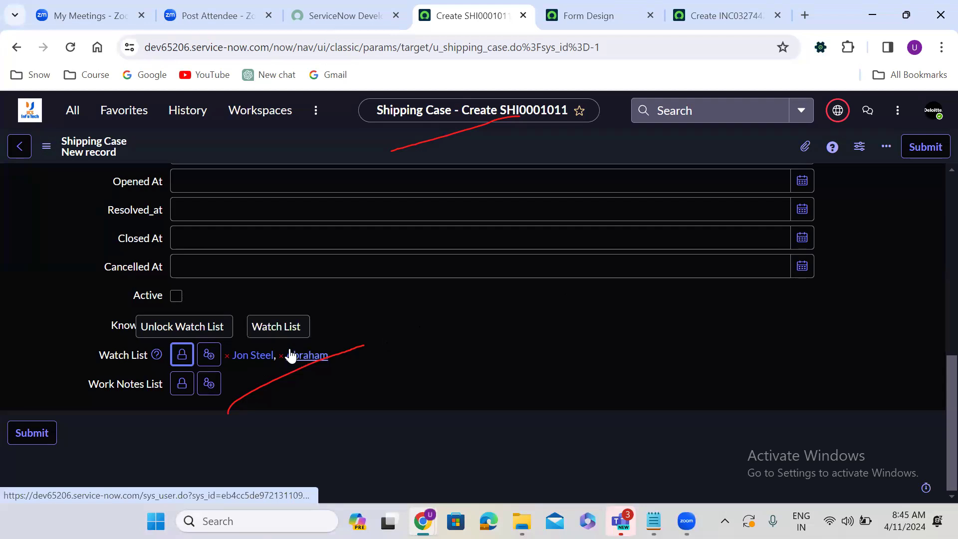
pyautogui.scroll(10, 473, 304)
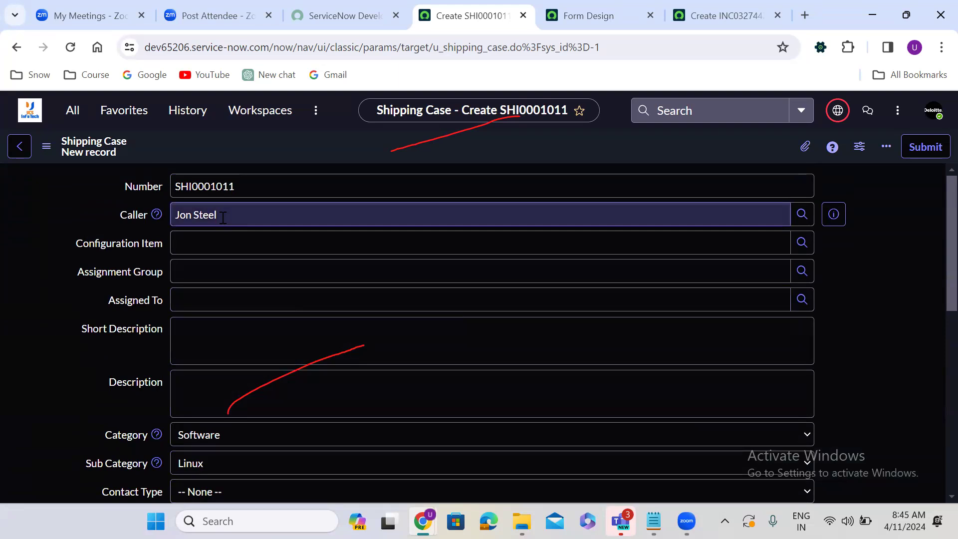
# Step: Replace the current caller with a different user picked from the suggestions
pyautogui.doubleClick(223, 218)
pyautogui.press('BackSpace')
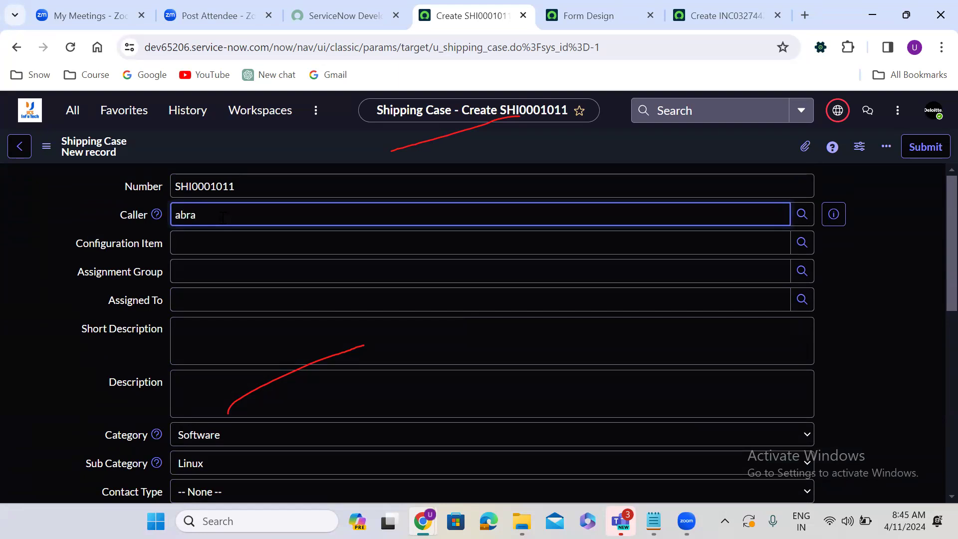
pyautogui.click(216, 258)
pyautogui.click(67, 428)
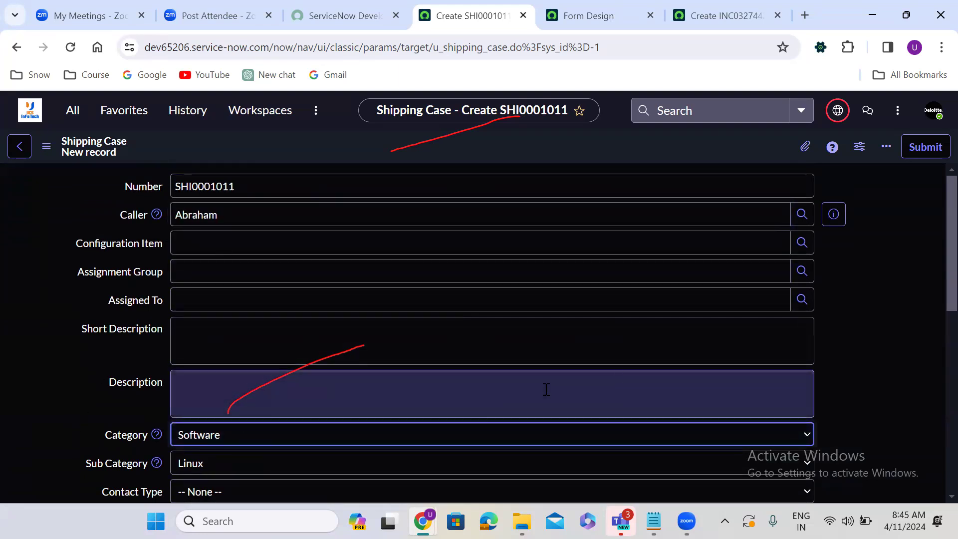
# Step: Go back to the Shipping Case form design
pyautogui.click(912, 270)
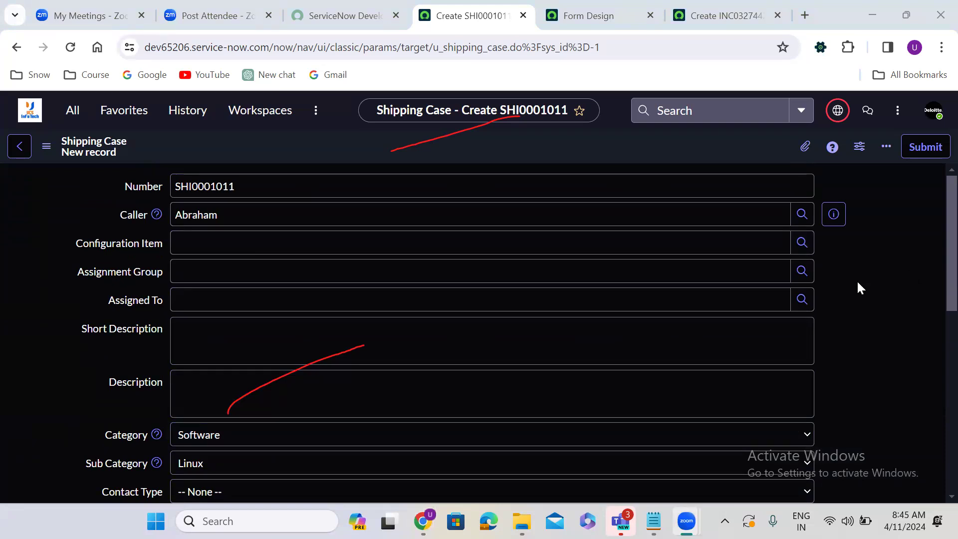
pyautogui.click(934, 220)
pyautogui.scroll(-10, 935, 252)
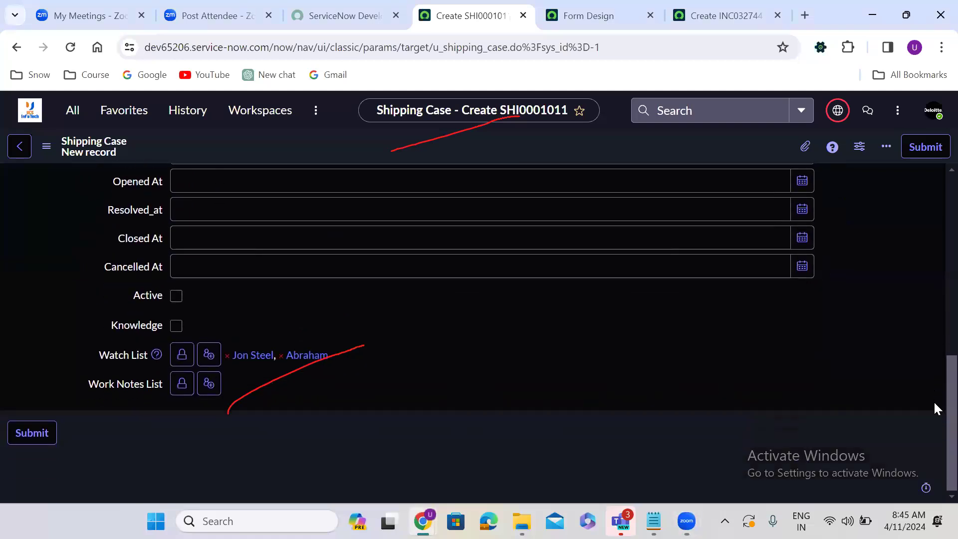
pyautogui.scroll(10, 935, 364)
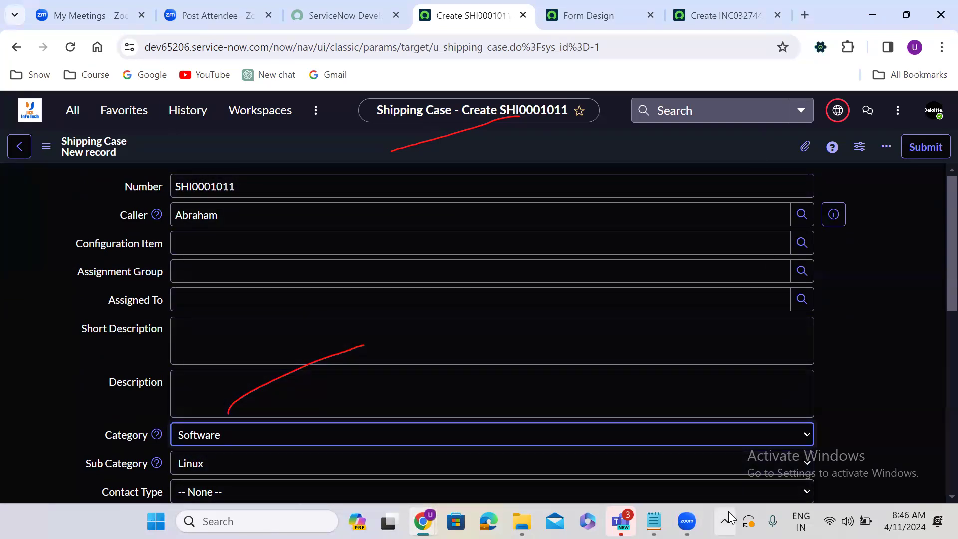
pyautogui.click(604, 11)
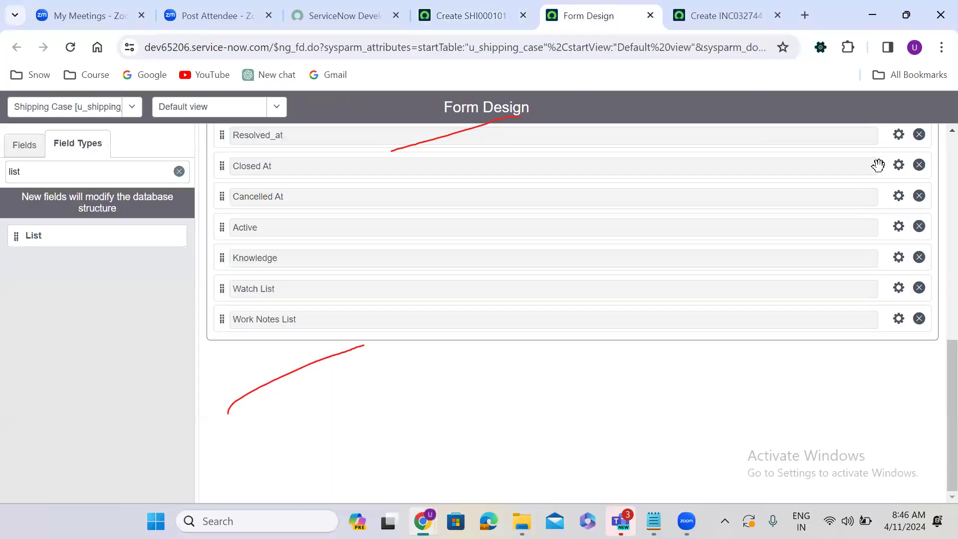
# Step: Split the form into two columns and move Contact Type and State into the right column
pyautogui.scroll(10, 936, 149)
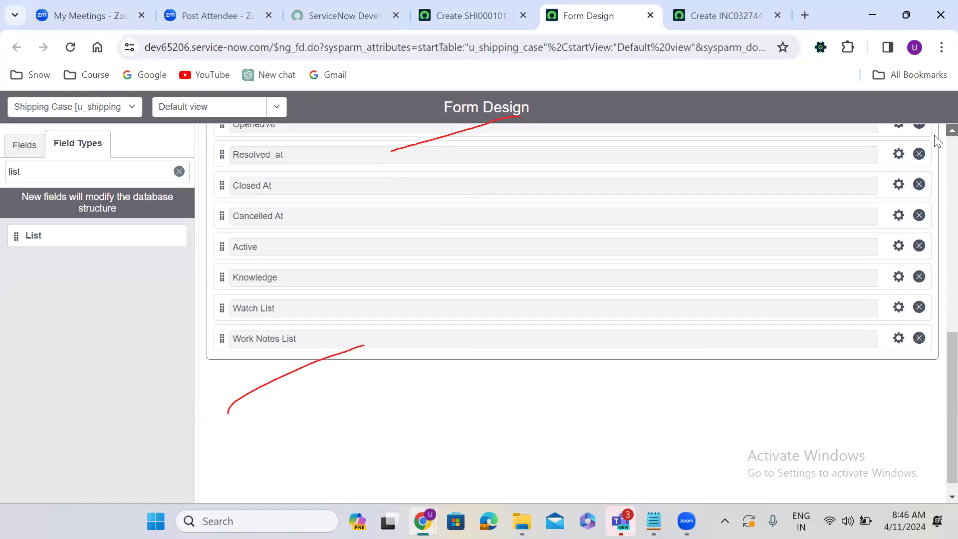
pyautogui.scroll(1, 936, 150)
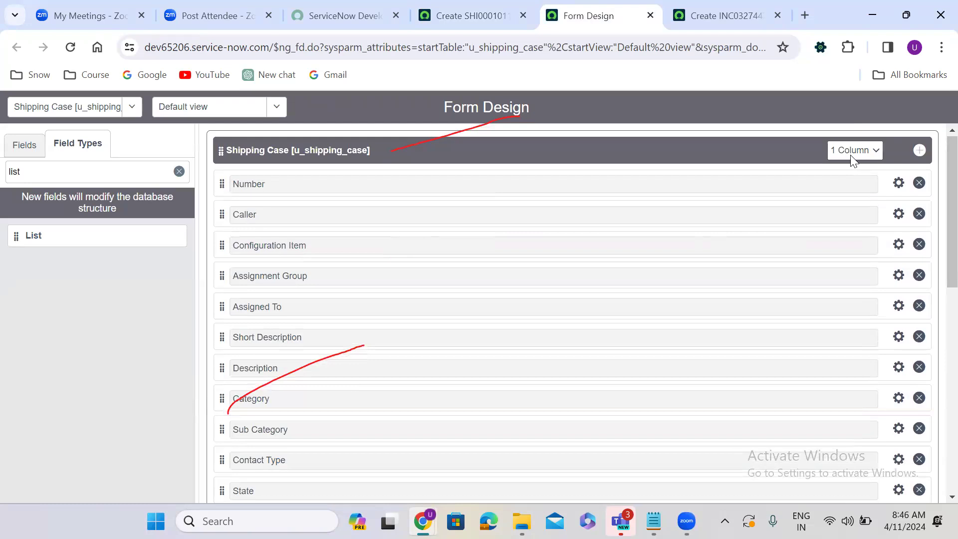
pyautogui.click(853, 177)
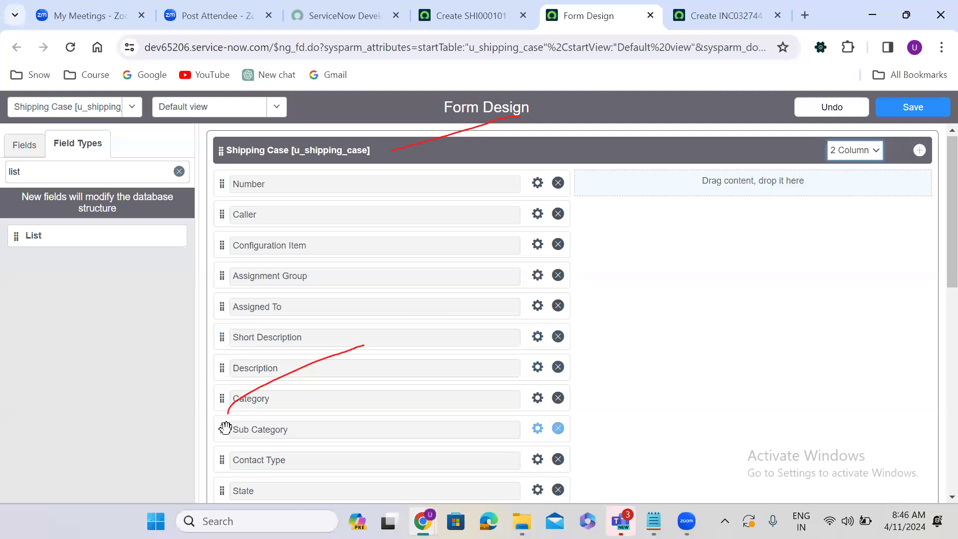
pyautogui.moveTo(224, 460); pyautogui.dragTo(599, 182)
pyautogui.scroll(-10, 290, 351)
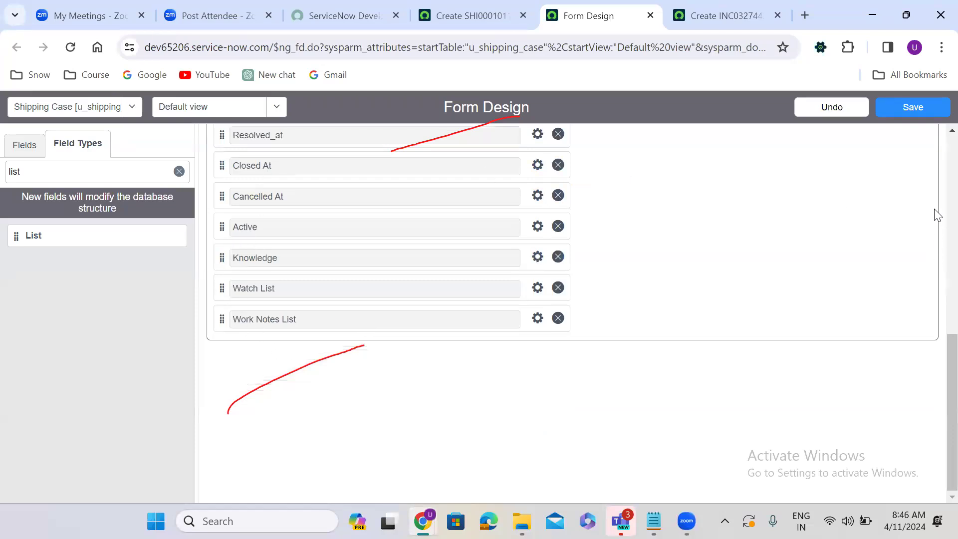
pyautogui.scroll(6, 935, 215)
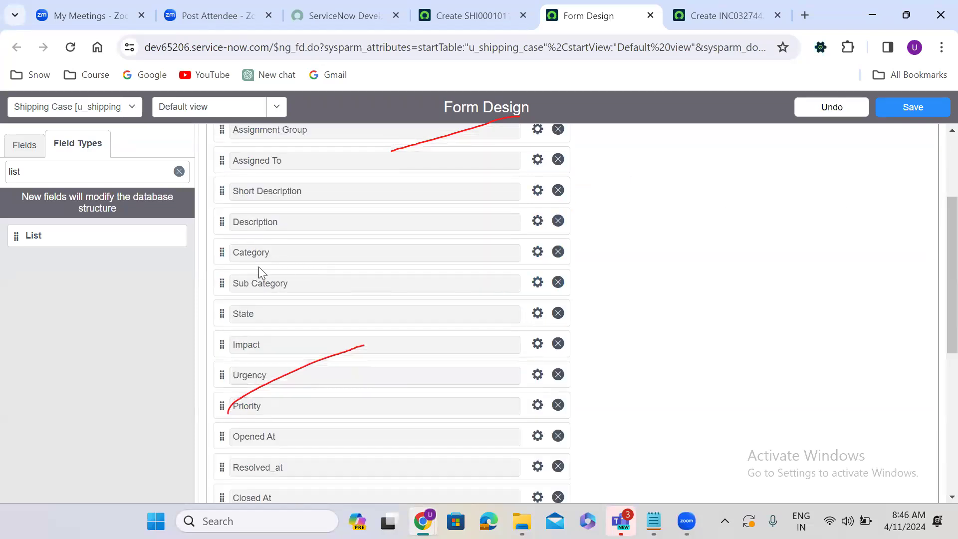
pyautogui.moveTo(221, 314); pyautogui.dragTo(599, 216)
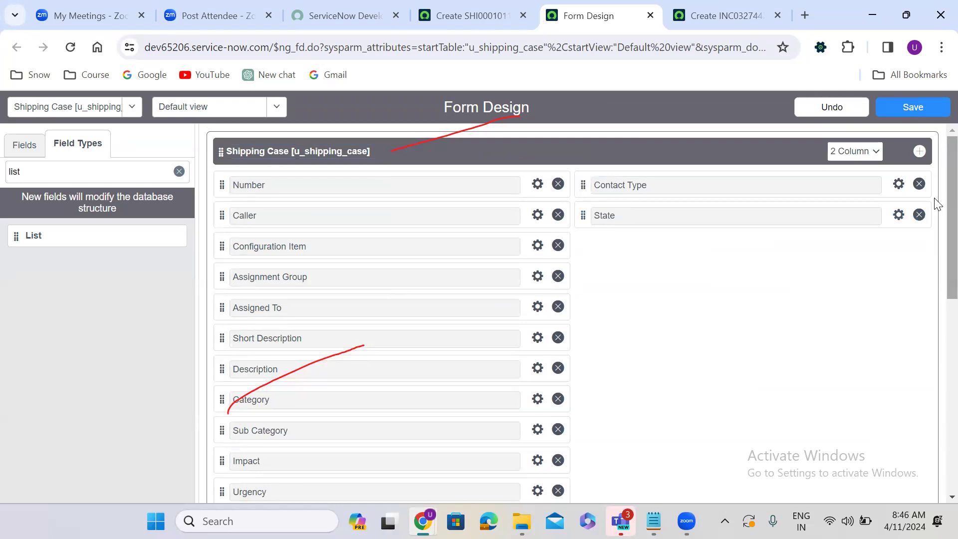
# Step: Move the Urgency field into the right column
pyautogui.scroll(-4, 936, 295)
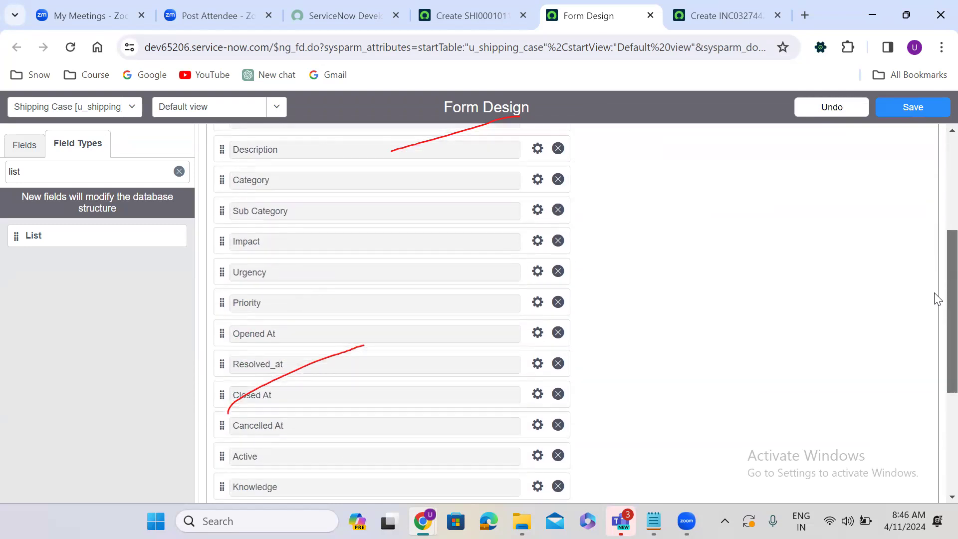
pyautogui.scroll(-1, 935, 295)
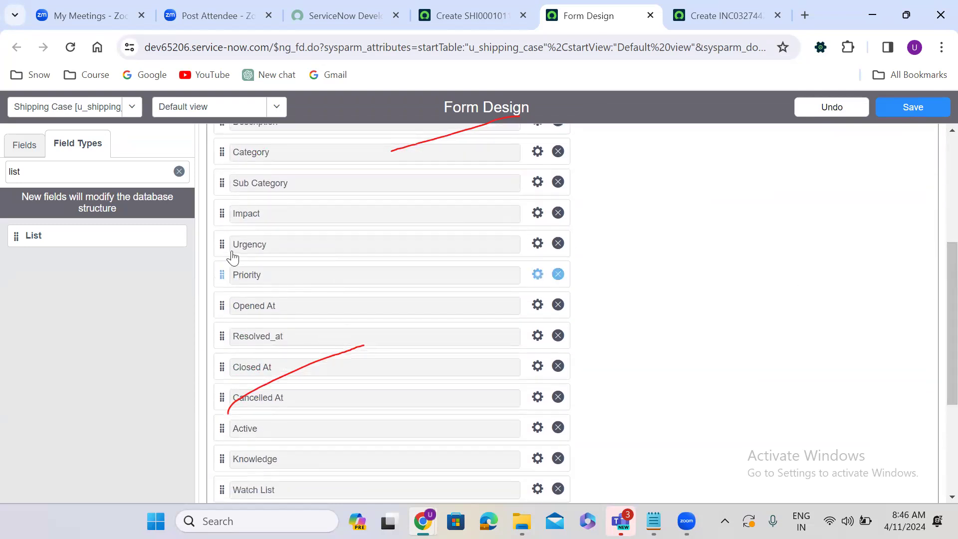
pyautogui.moveTo(222, 213); pyautogui.dragTo(605, 249)
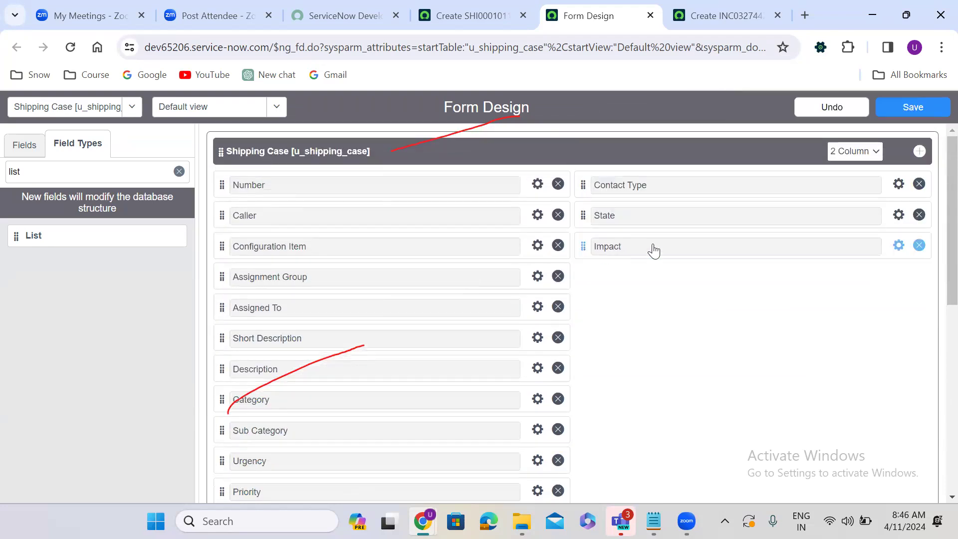
pyautogui.moveTo(937, 200); pyautogui.dragTo(938, 282)
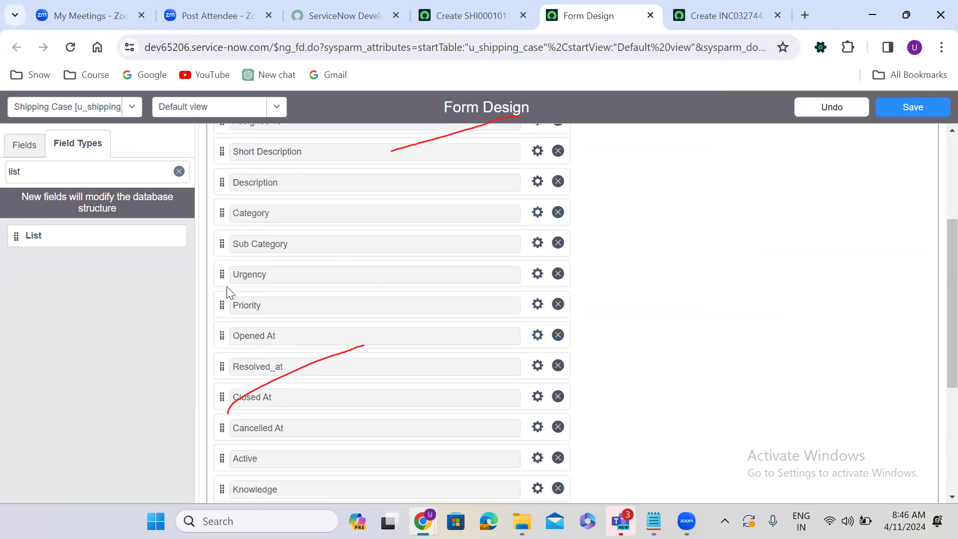
pyautogui.moveTo(220, 274); pyautogui.dragTo(612, 229)
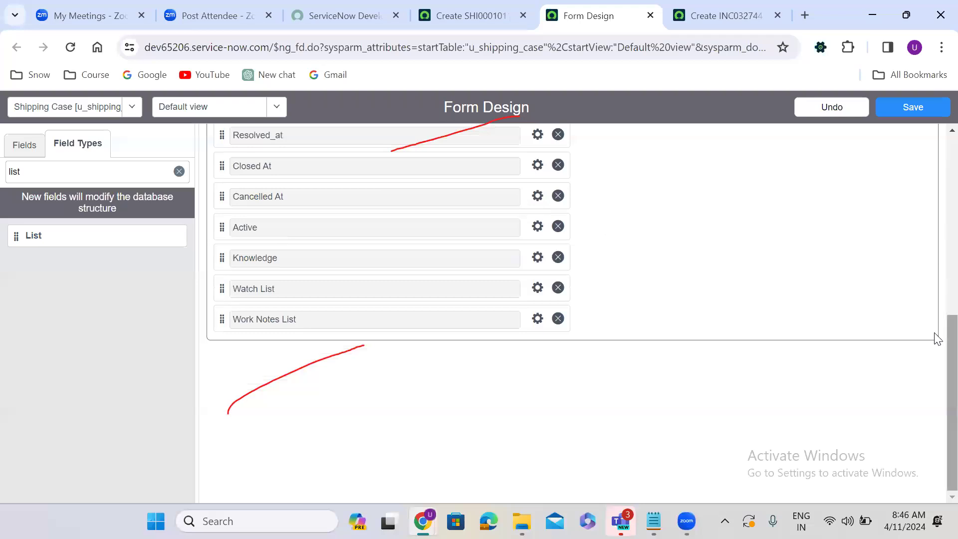
pyautogui.scroll(6, 938, 320)
pyautogui.scroll(-2, 936, 225)
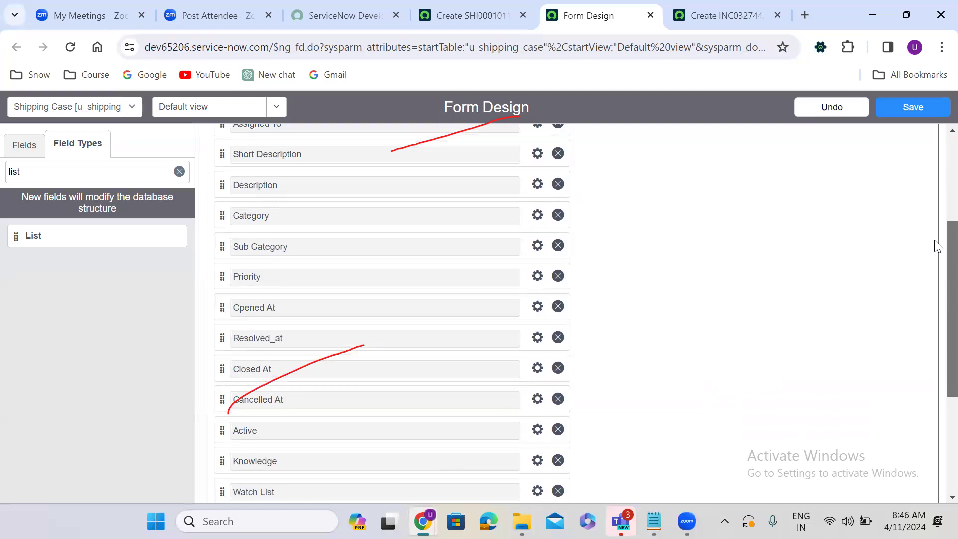
pyautogui.scroll(1, 937, 244)
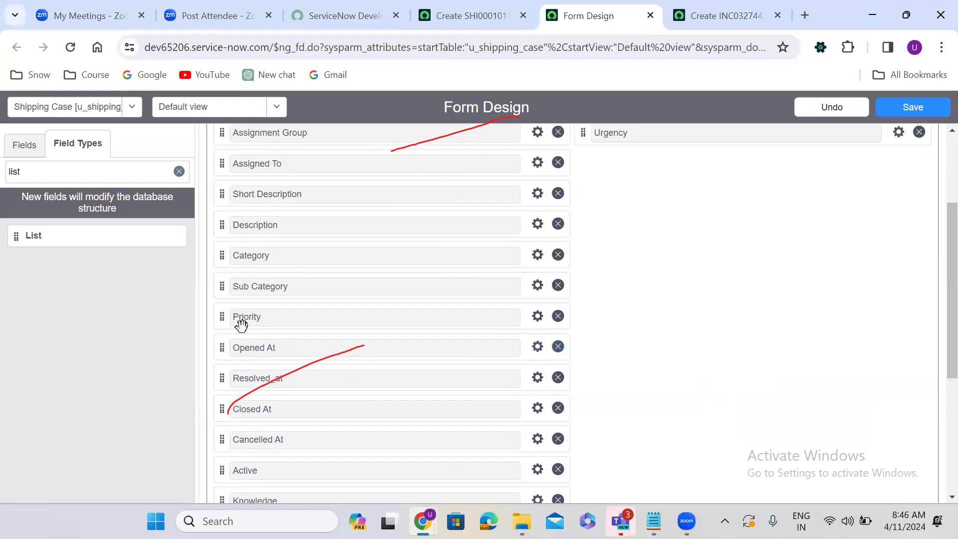
# Step: Move Priority, Assignment Group and Assigned To into the right column
pyautogui.moveTo(339, 316); pyautogui.dragTo(601, 165)
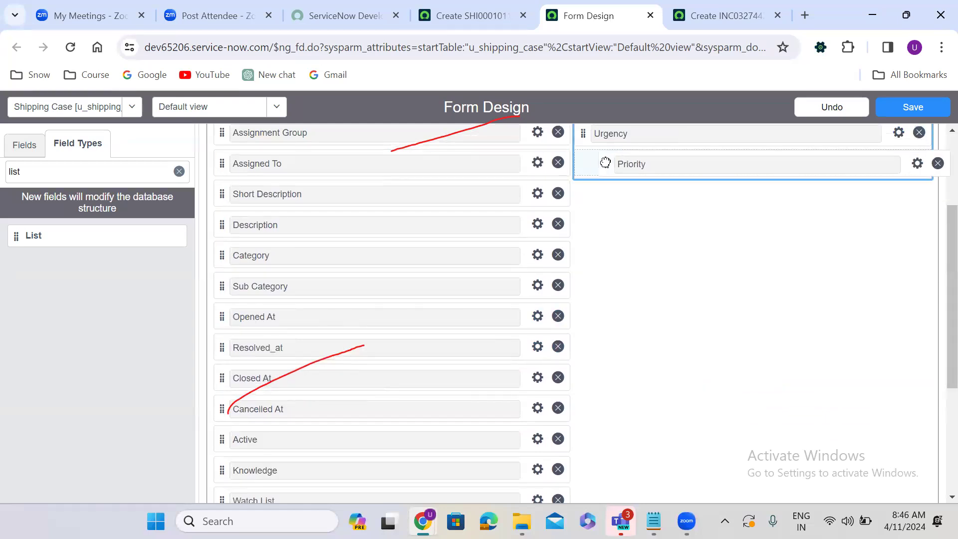
pyautogui.scroll(-5, 602, 165)
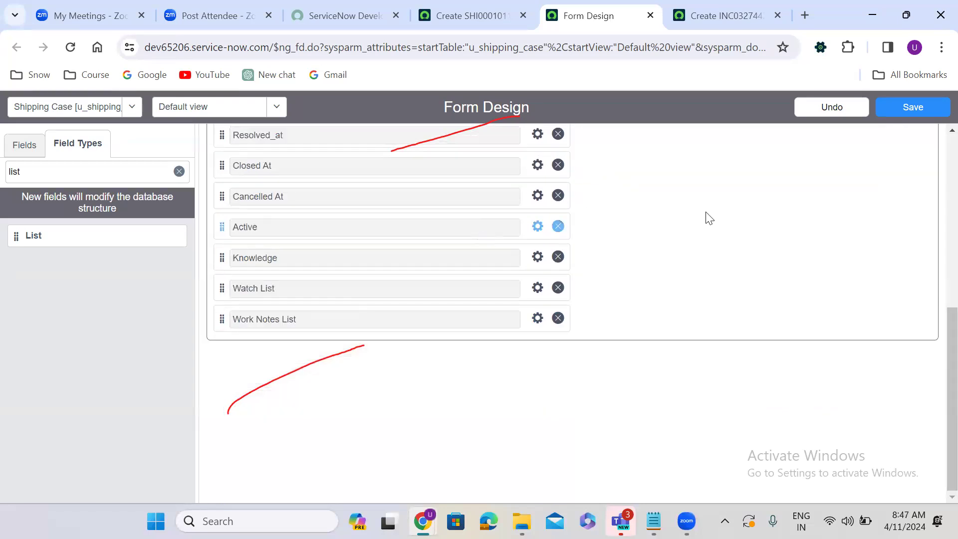
pyautogui.scroll(4, 934, 349)
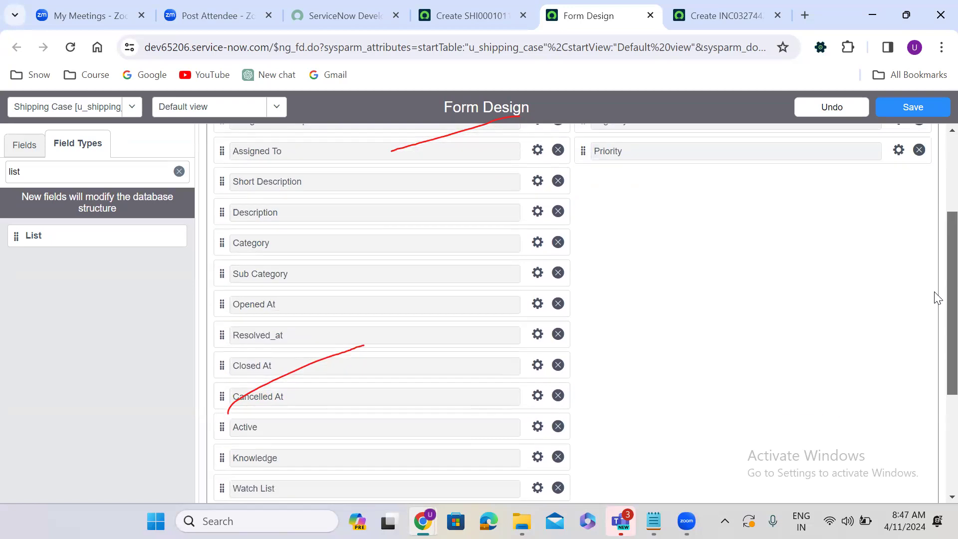
pyautogui.scroll(1, 937, 295)
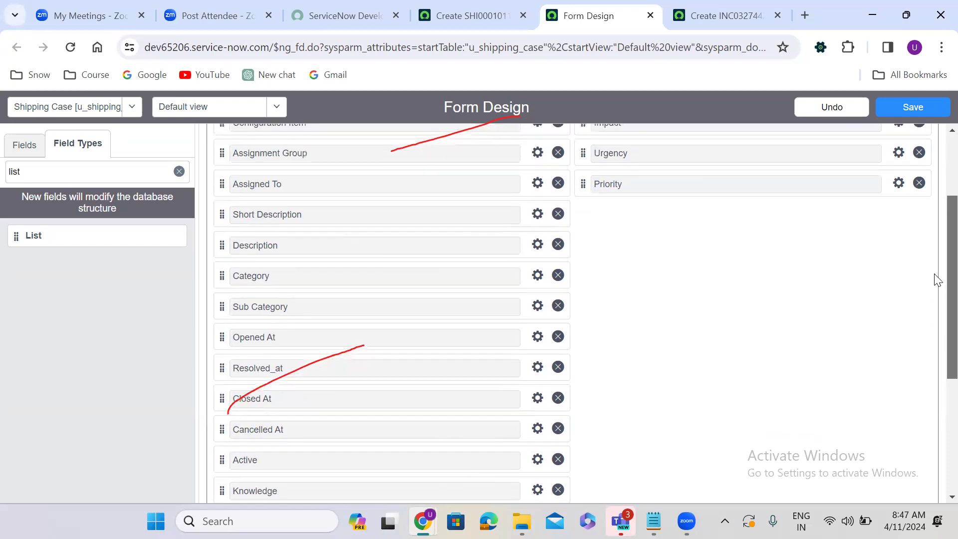
pyautogui.scroll(-1, 936, 284)
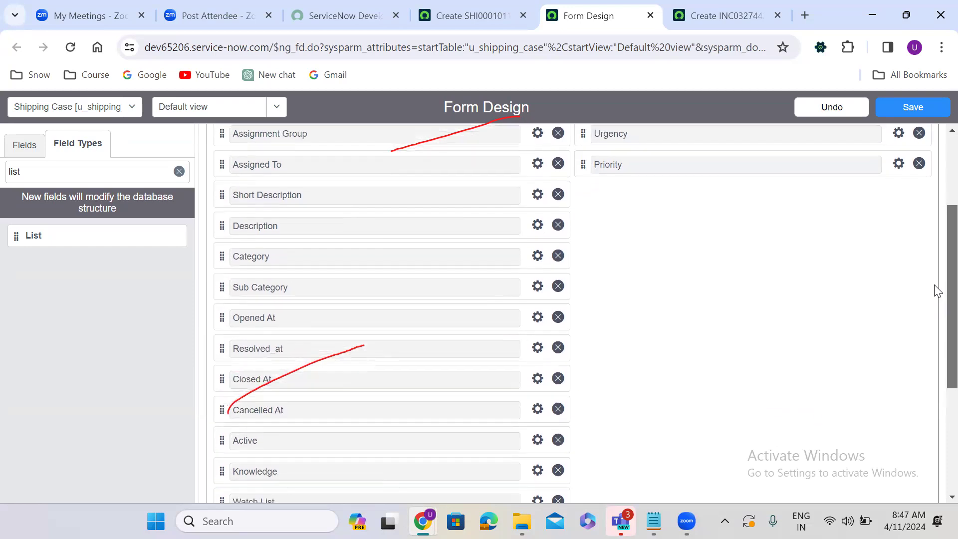
pyautogui.scroll(-2, 936, 297)
pyautogui.scroll(4, 936, 274)
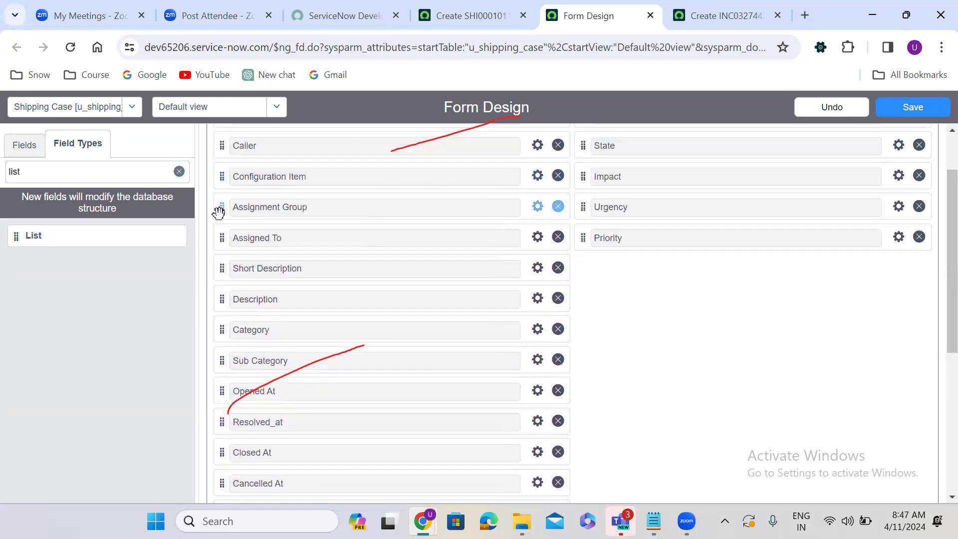
pyautogui.moveTo(501, 218); pyautogui.dragTo(601, 258)
pyautogui.scroll(-5, 465, 201)
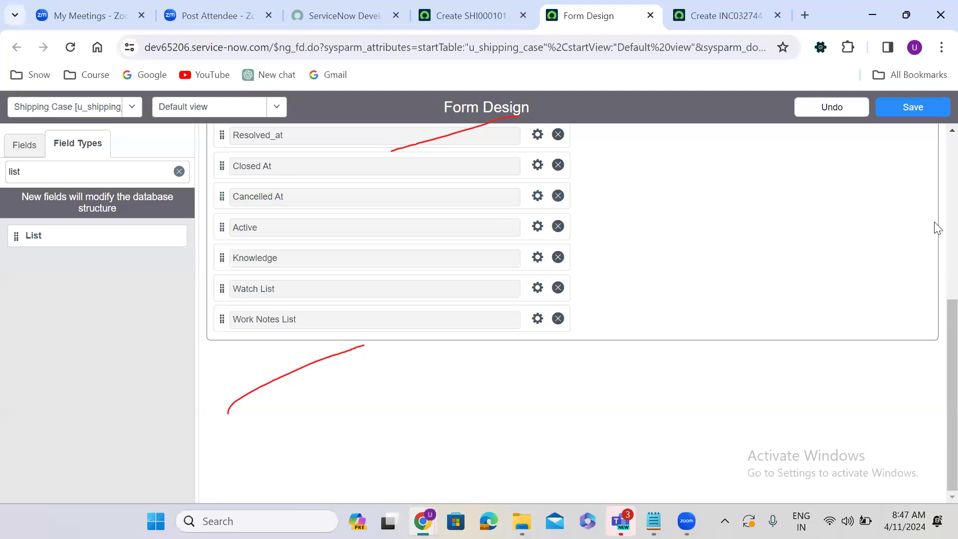
pyautogui.scroll(5, 937, 222)
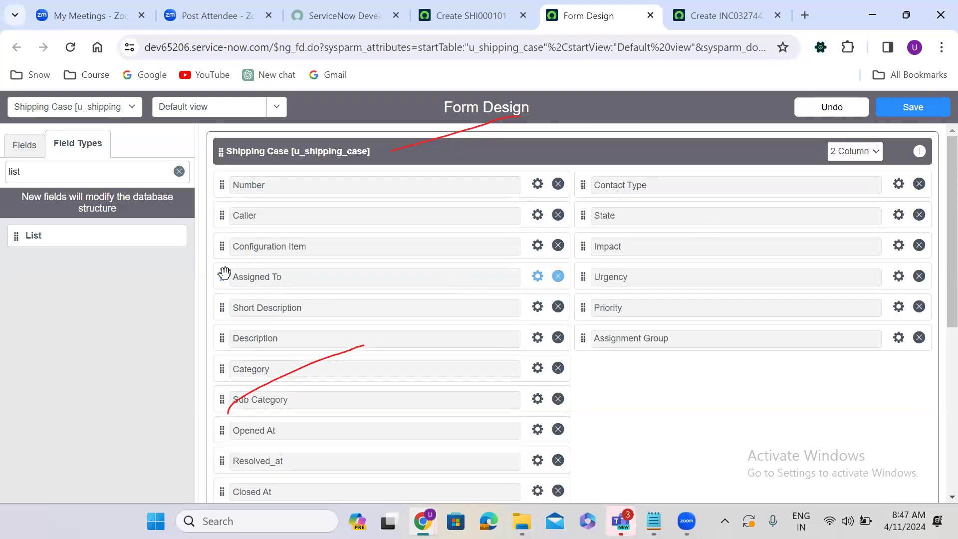
pyautogui.moveTo(223, 274); pyautogui.dragTo(602, 374)
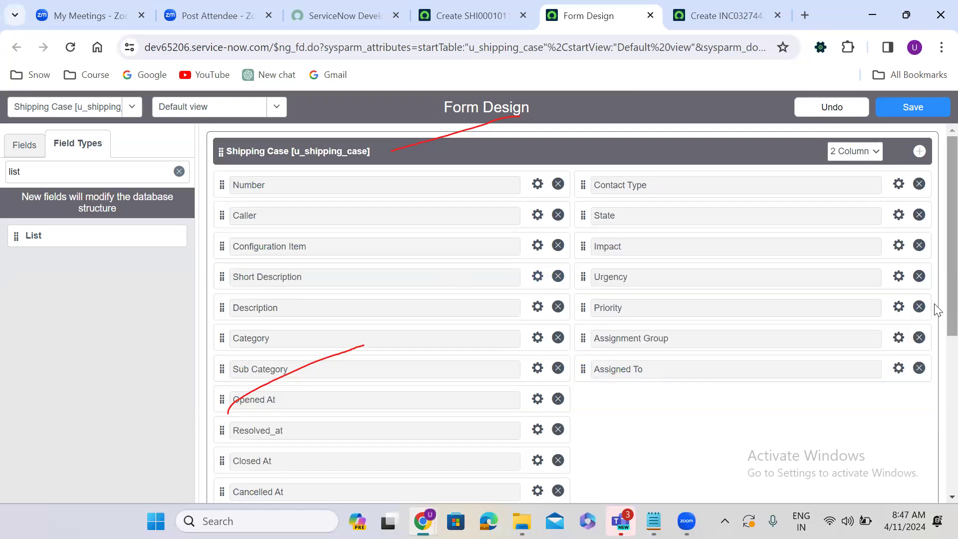
# Step: Reorder Configuration Item, Active and Knowledge after Sub Category, and move Opened At right after Assigned To
pyautogui.scroll(-1, 937, 257)
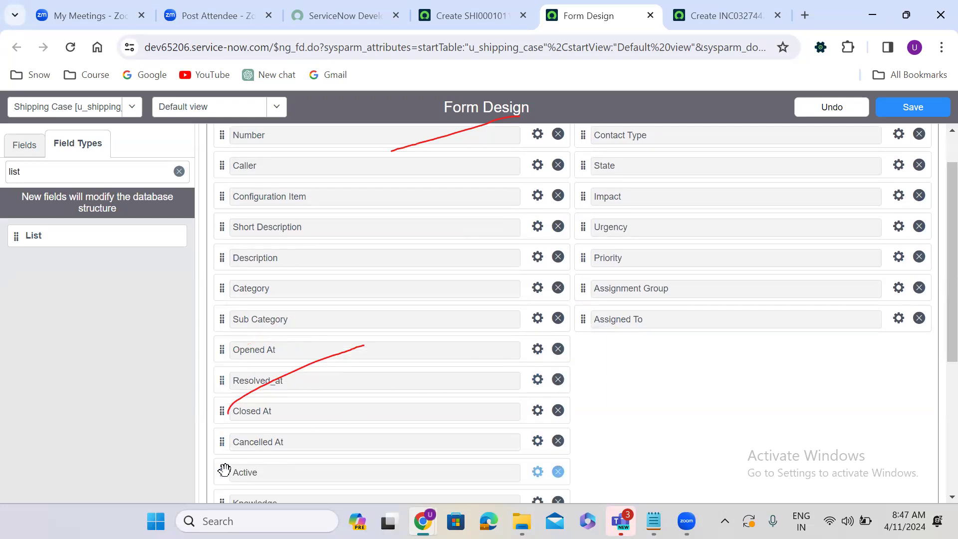
pyautogui.moveTo(222, 471); pyautogui.dragTo(235, 355)
pyautogui.scroll(-5, 273, 249)
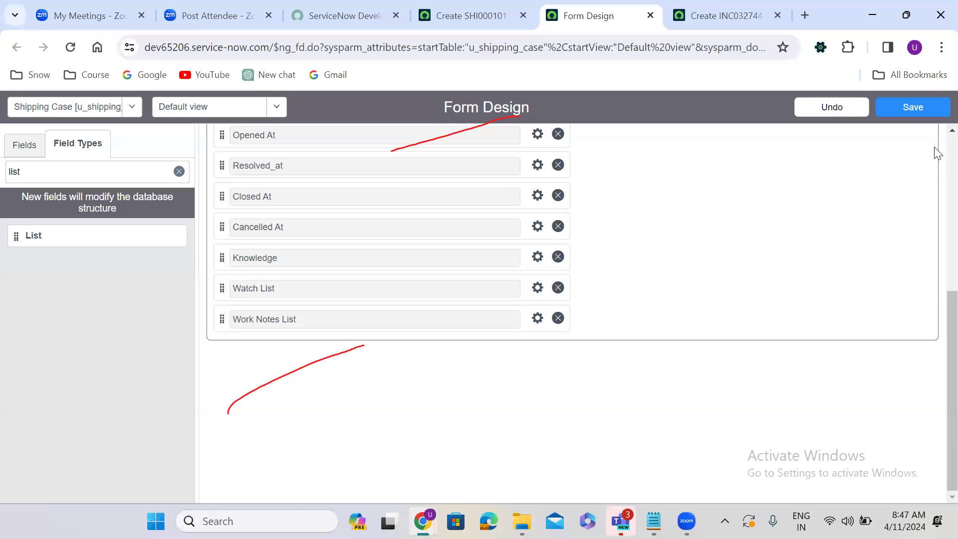
pyautogui.scroll(5, 937, 152)
pyautogui.moveTo(223, 246); pyautogui.dragTo(226, 370)
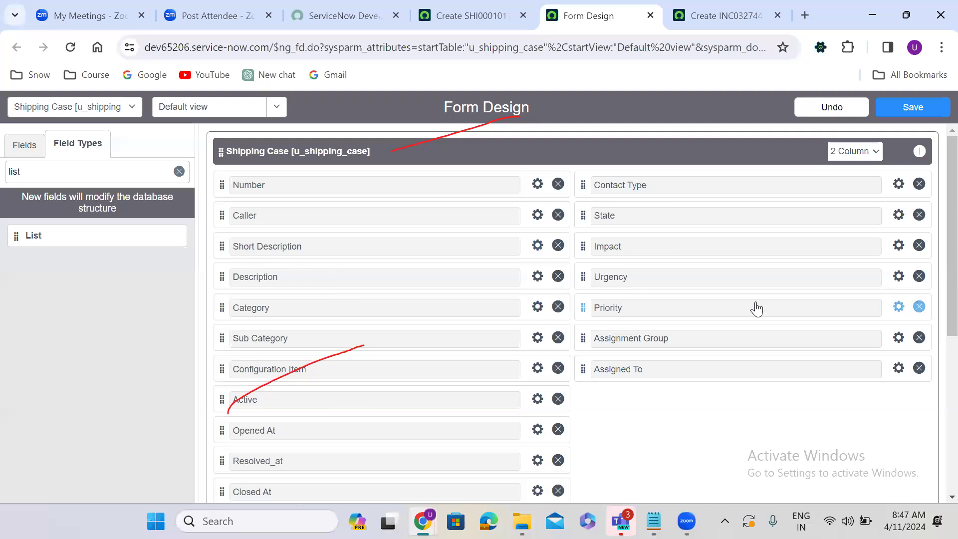
pyautogui.scroll(-4, 935, 214)
pyautogui.scroll(-1, 936, 298)
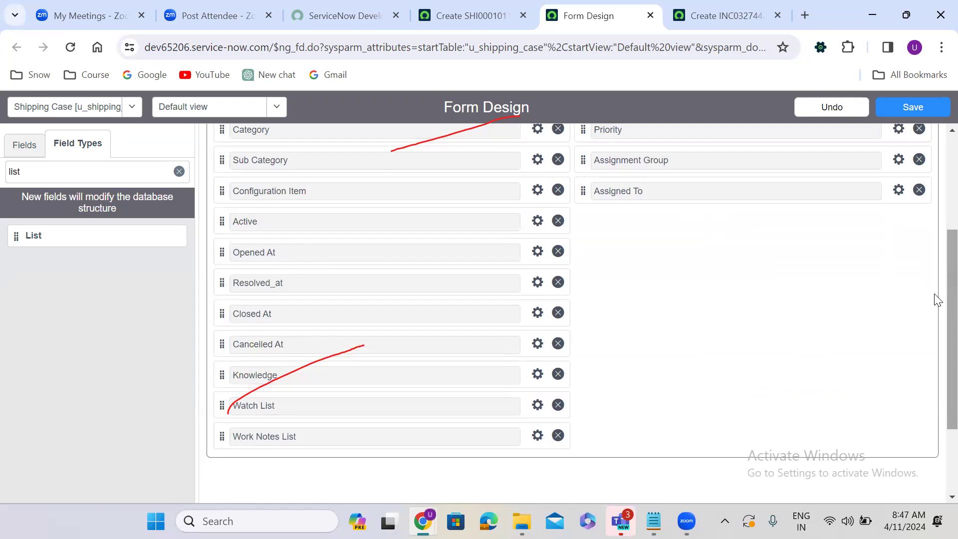
pyautogui.moveTo(223, 371); pyautogui.dragTo(226, 249)
pyautogui.scroll(-3, 225, 248)
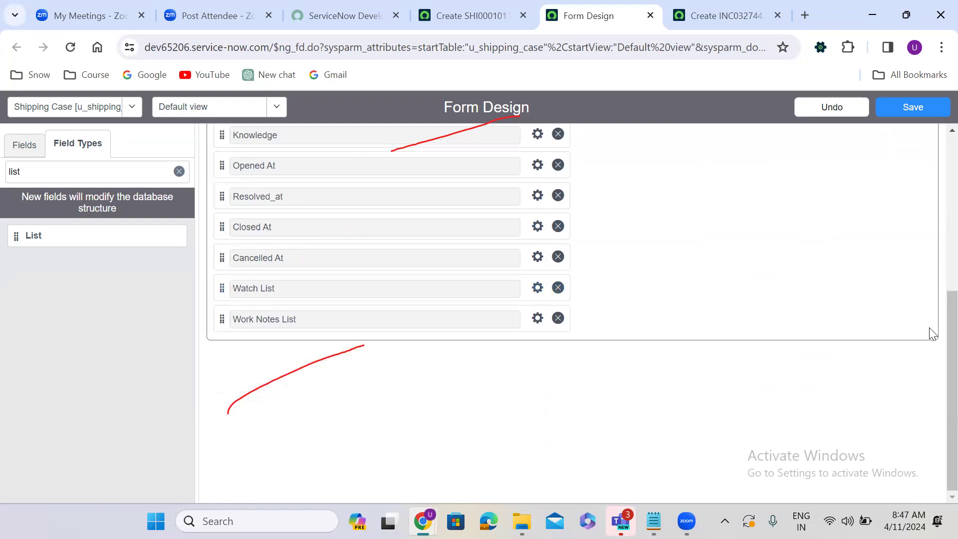
pyautogui.scroll(3, 934, 350)
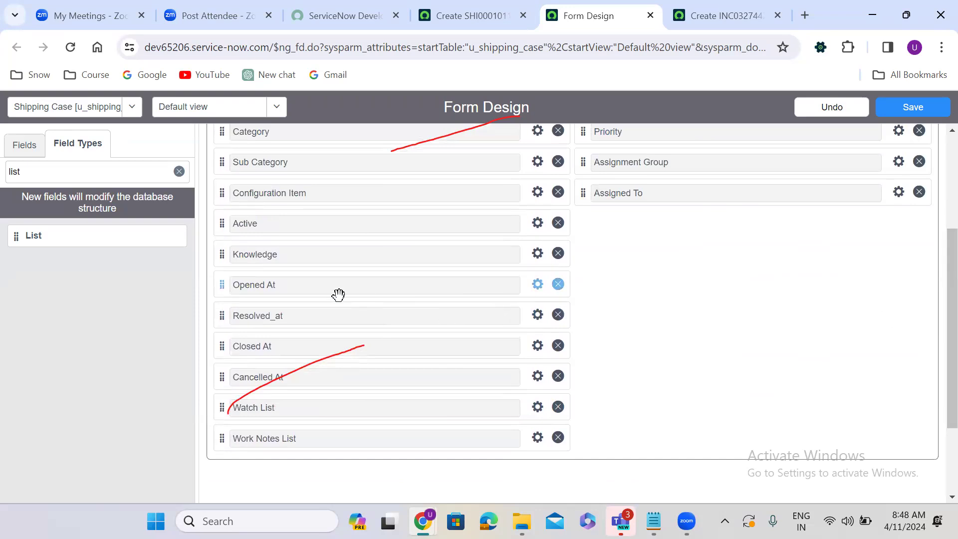
pyautogui.moveTo(219, 284); pyautogui.dragTo(582, 231)
# Step: Move Resolved_at, Closed At and Cancelled At into the right column under Opened At
pyautogui.scroll(-2, 272, 243)
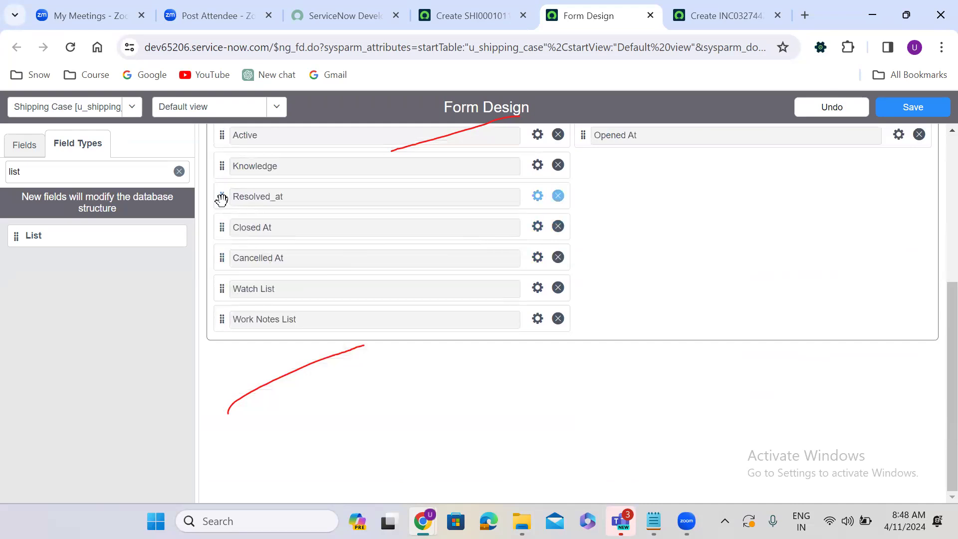
pyautogui.moveTo(582, 190)
pyautogui.mouseDown()
pyautogui.moveTo(597, 179)
pyautogui.moveTo(598, 196)
pyautogui.mouseUp()
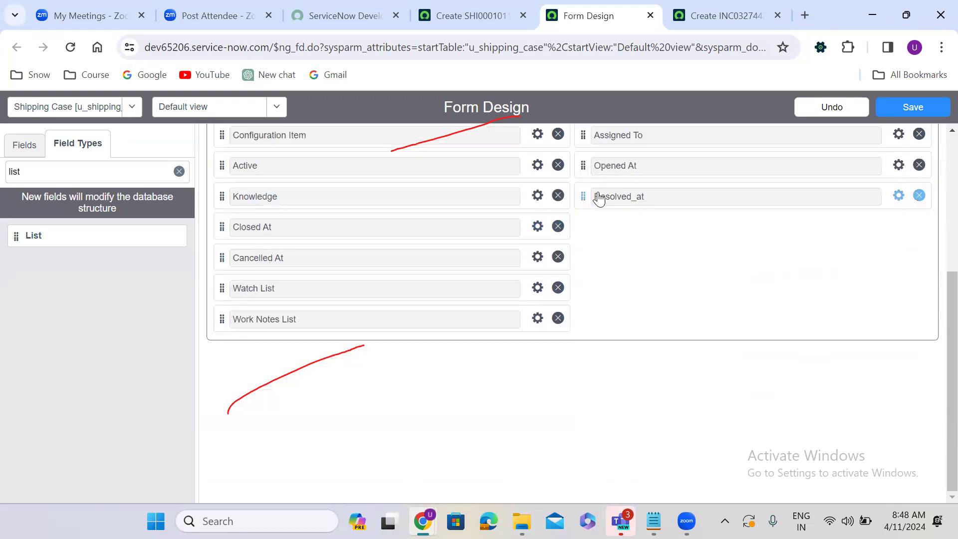
pyautogui.moveTo(223, 227); pyautogui.dragTo(583, 222)
pyautogui.moveTo(223, 256); pyautogui.dragTo(600, 323)
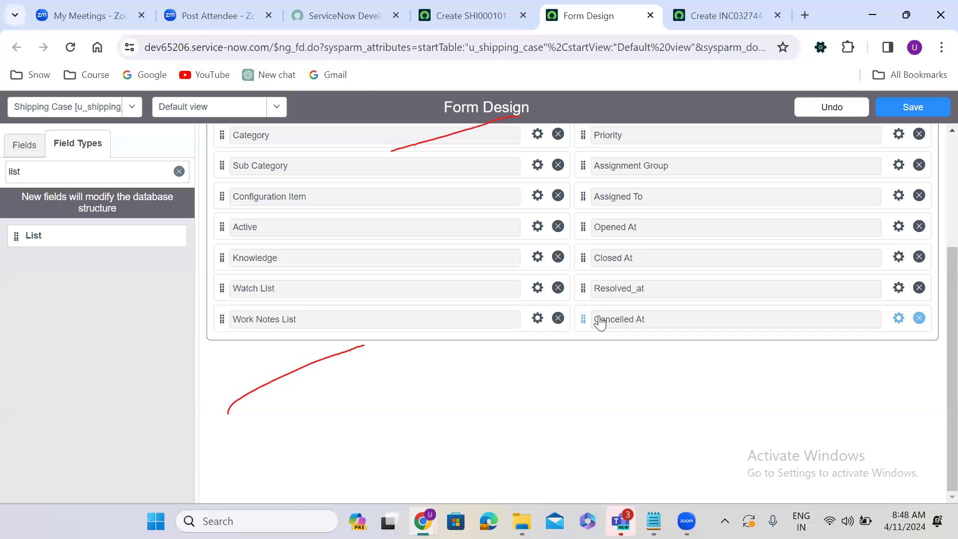
pyautogui.scroll(3, 934, 357)
pyautogui.scroll(-1, 935, 300)
pyautogui.scroll(1, 935, 319)
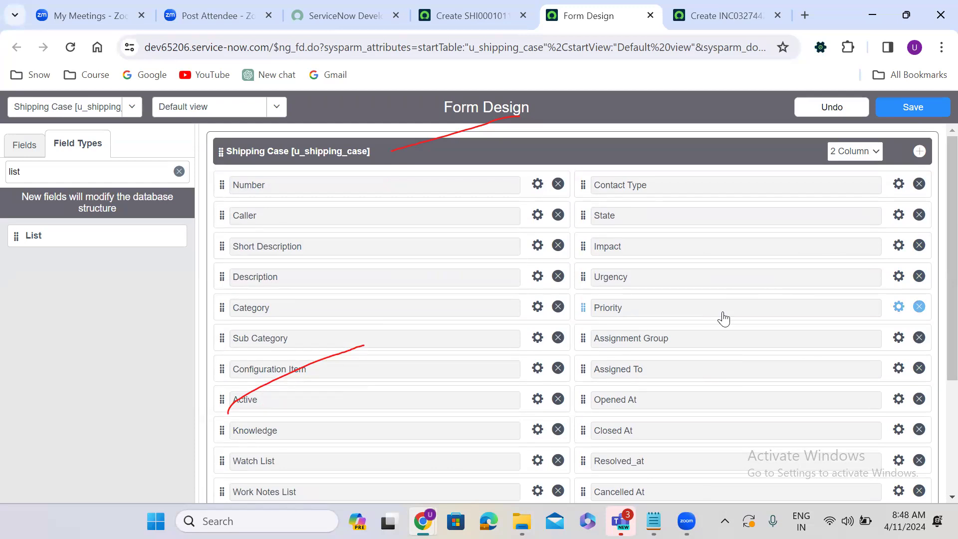
pyautogui.moveTo(920, 156)
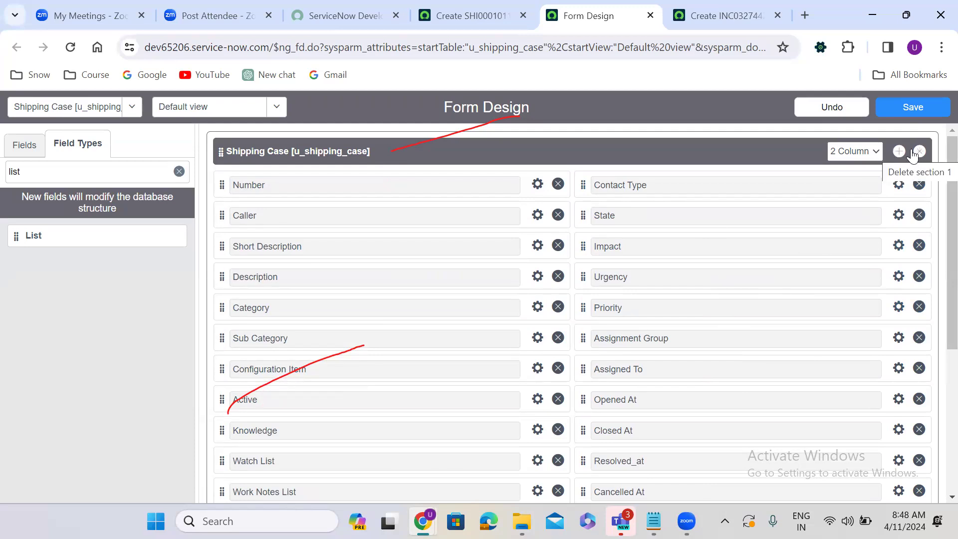
# Step: Add a new untitled section after the first one and set it to a single column
pyautogui.click(898, 151)
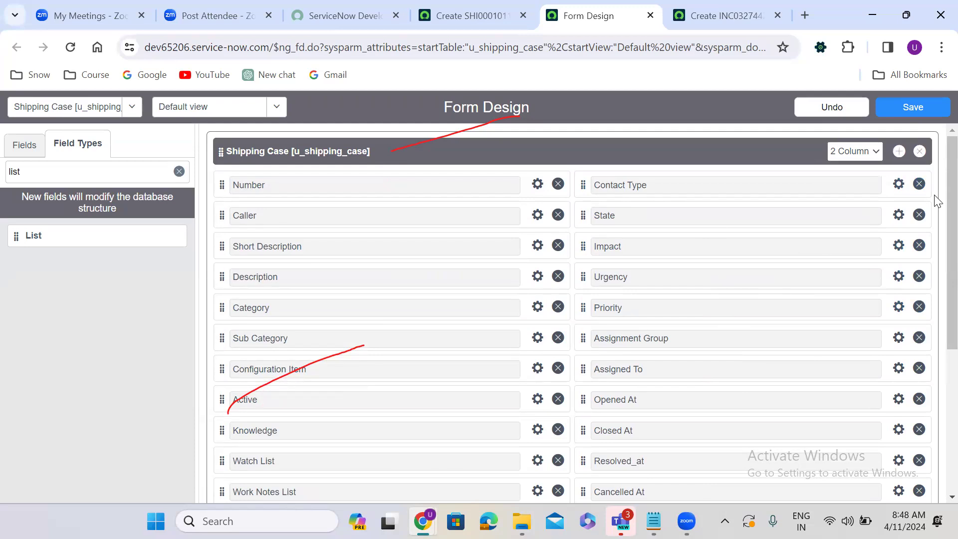
pyautogui.scroll(-5, 411, 266)
pyautogui.click(317, 314)
pyautogui.tripleClick(318, 316)
pyautogui.press('BackSpace')
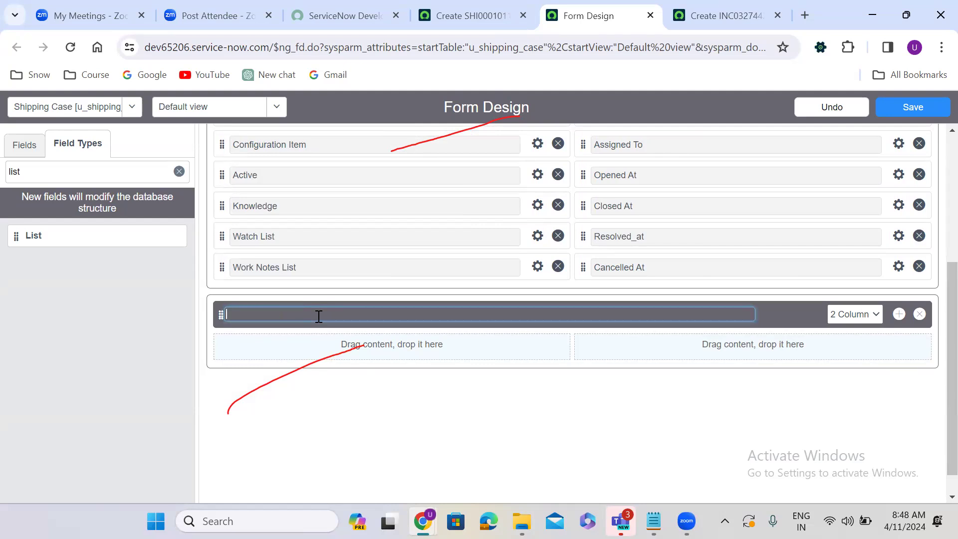
pyautogui.click(558, 359)
pyautogui.click(859, 313)
pyautogui.click(857, 328)
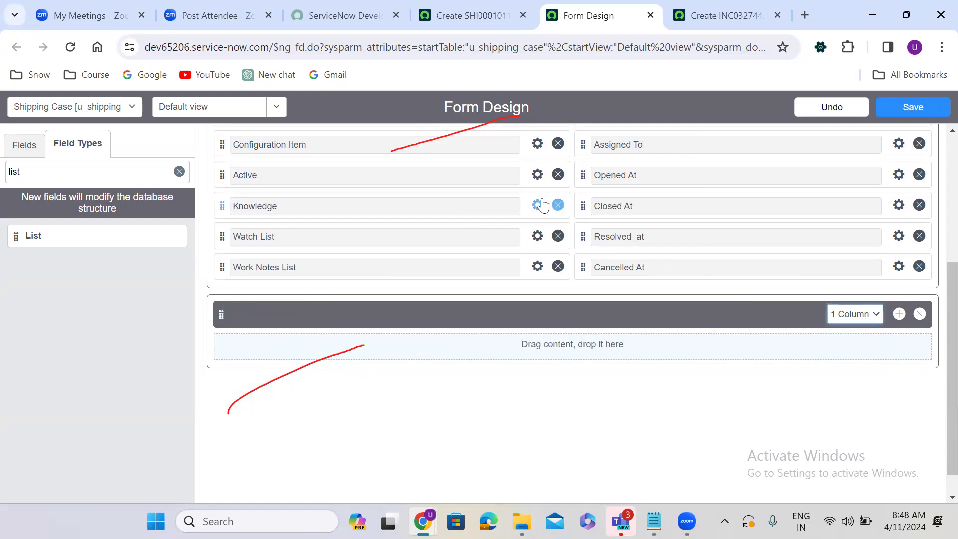
# Step: Place Short Description and Description in the new section and save the layout
pyautogui.scroll(3, 936, 369)
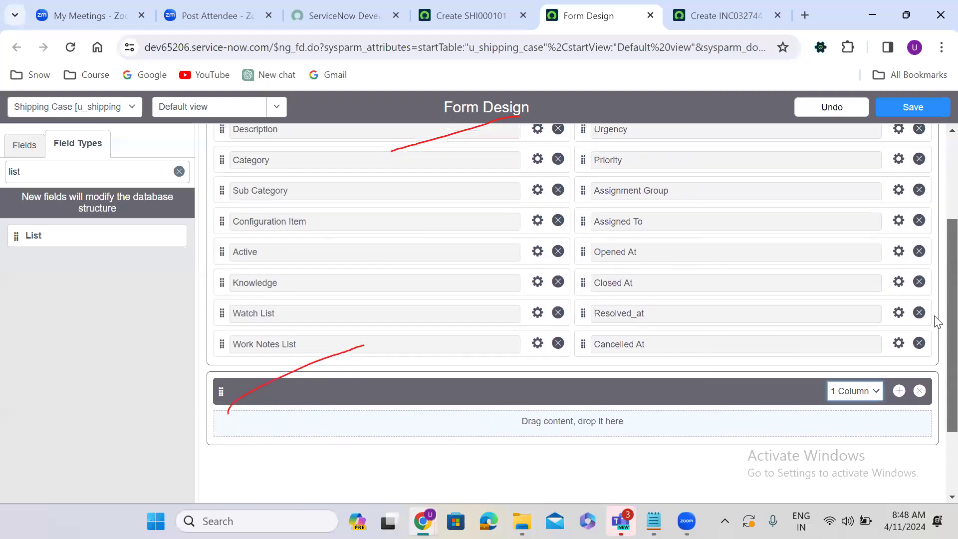
pyautogui.moveTo(222, 150); pyautogui.dragTo(256, 474)
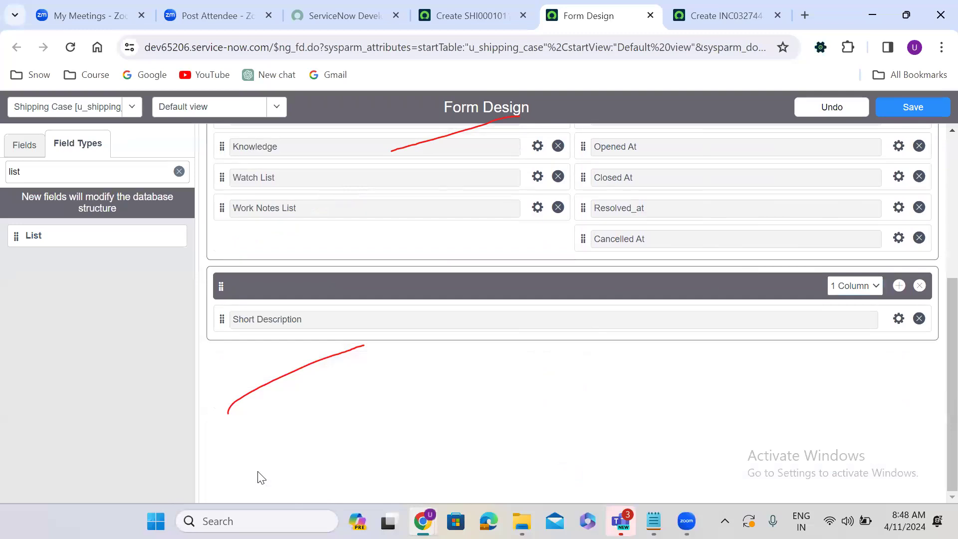
pyautogui.scroll(5, 934, 359)
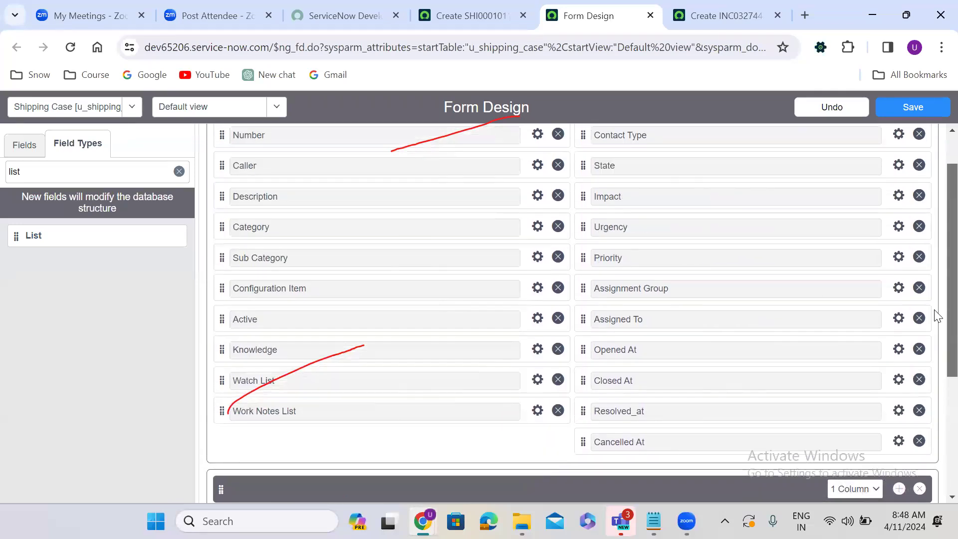
pyautogui.moveTo(222, 225); pyautogui.dragTo(241, 482)
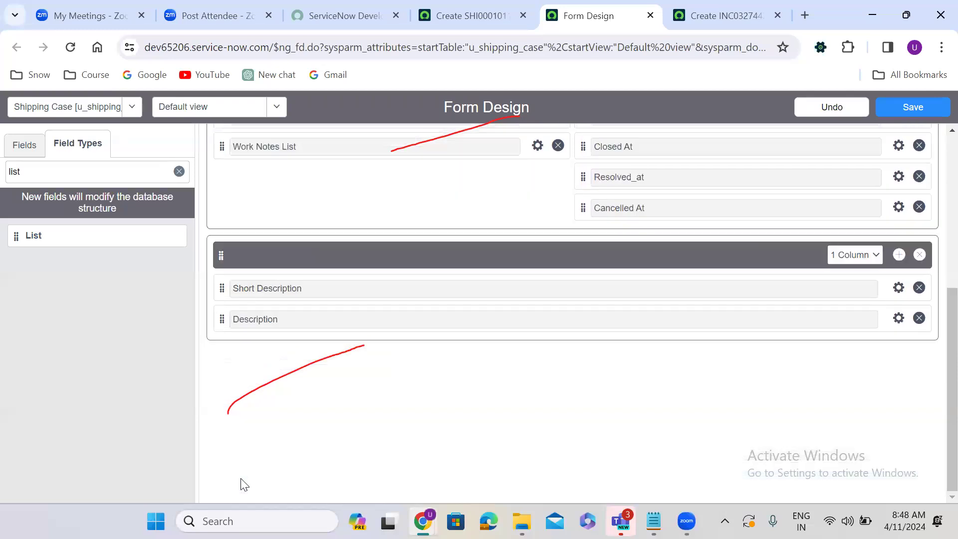
pyautogui.click(913, 107)
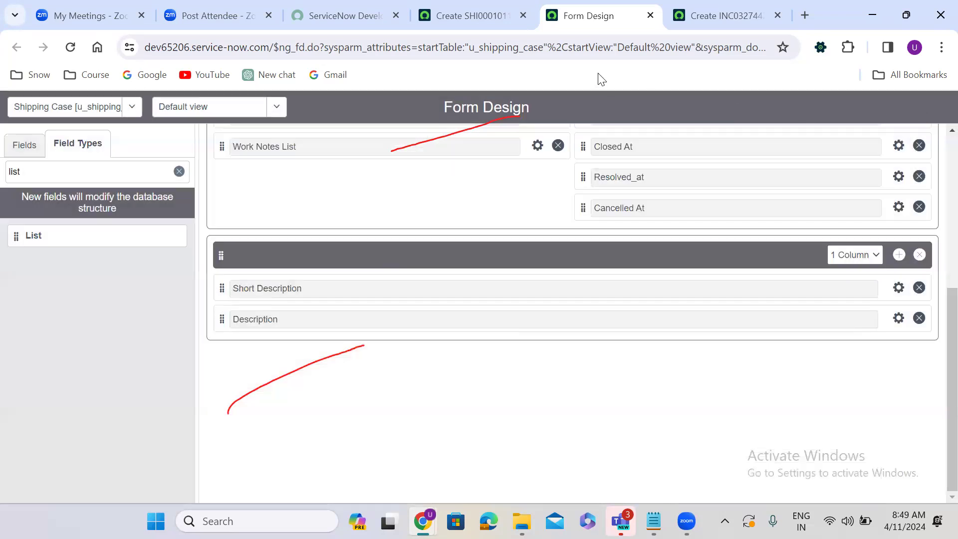
# Step: Reload the new Shipping Case record SHI0001012 so it shows the two-column layout
pyautogui.click(456, 15)
pyautogui.click(69, 46)
pyautogui.click(549, 170)
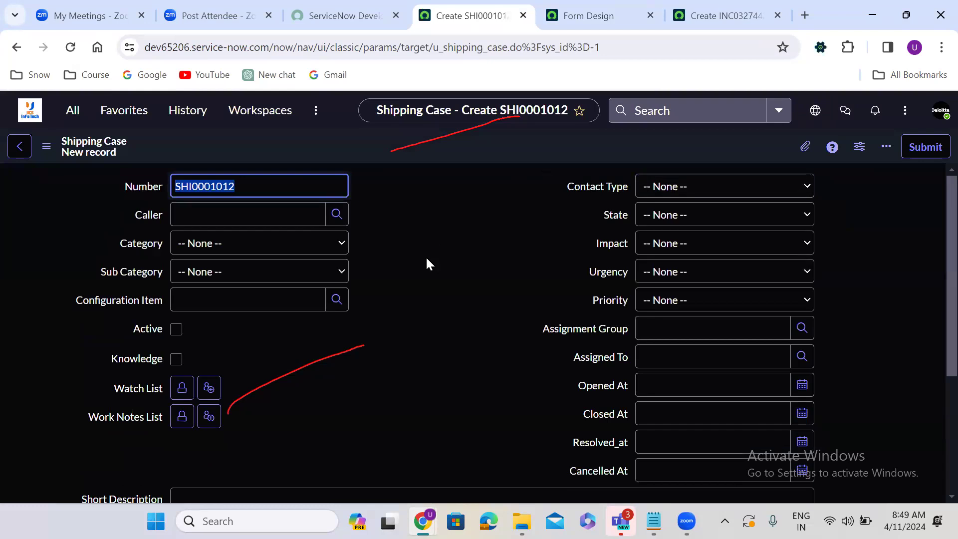
pyautogui.doubleClick(238, 185)
# Step: Pick a caller, set Category Software, Sub Category Unix and Configuration Item *ASSET-IBM
pyautogui.click(276, 213)
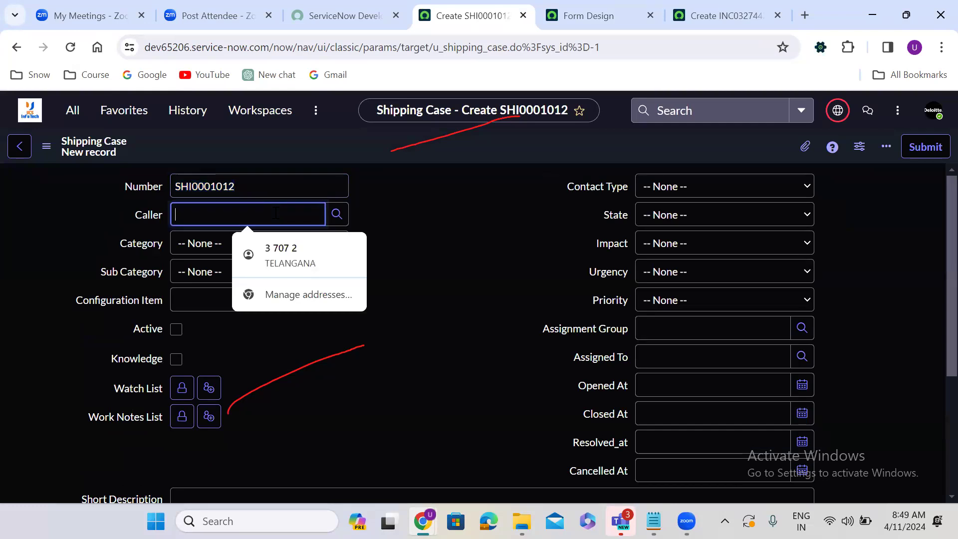
pyautogui.click(332, 213)
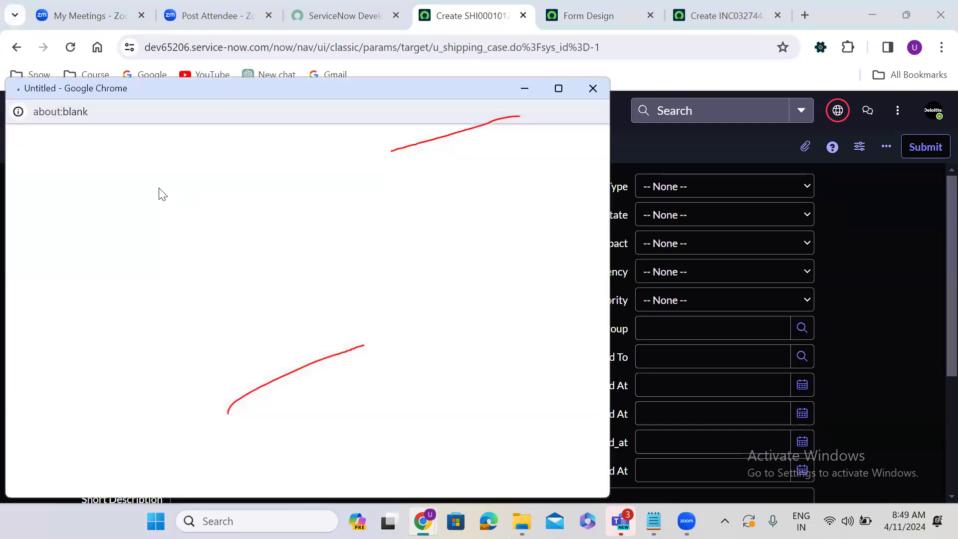
pyautogui.click(80, 365)
pyautogui.click(242, 244)
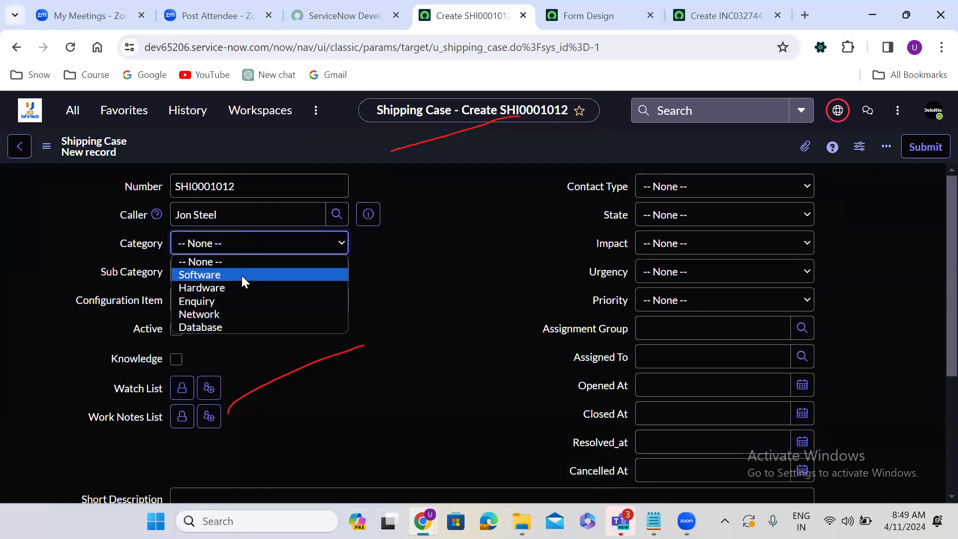
pyautogui.click(241, 275)
pyautogui.click(242, 275)
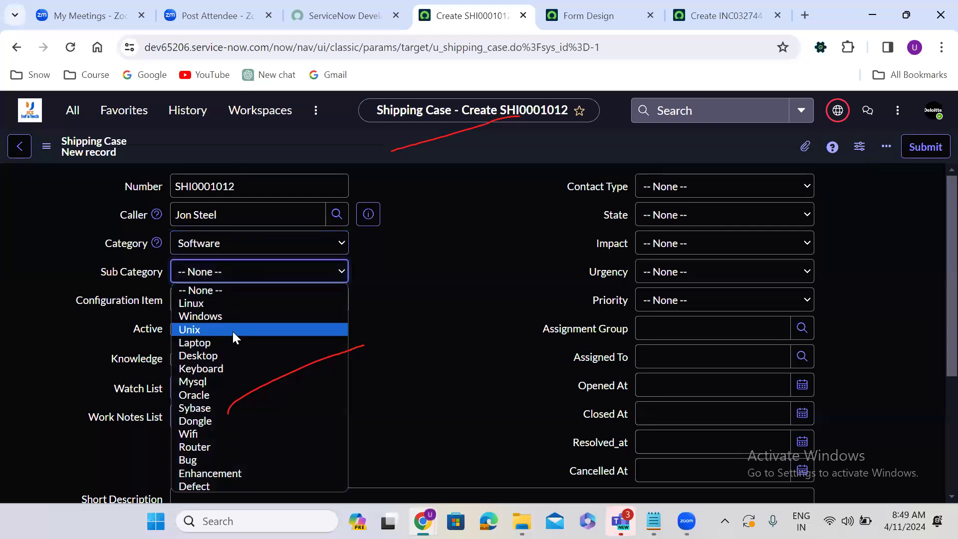
pyautogui.click(233, 331)
pyautogui.click(336, 301)
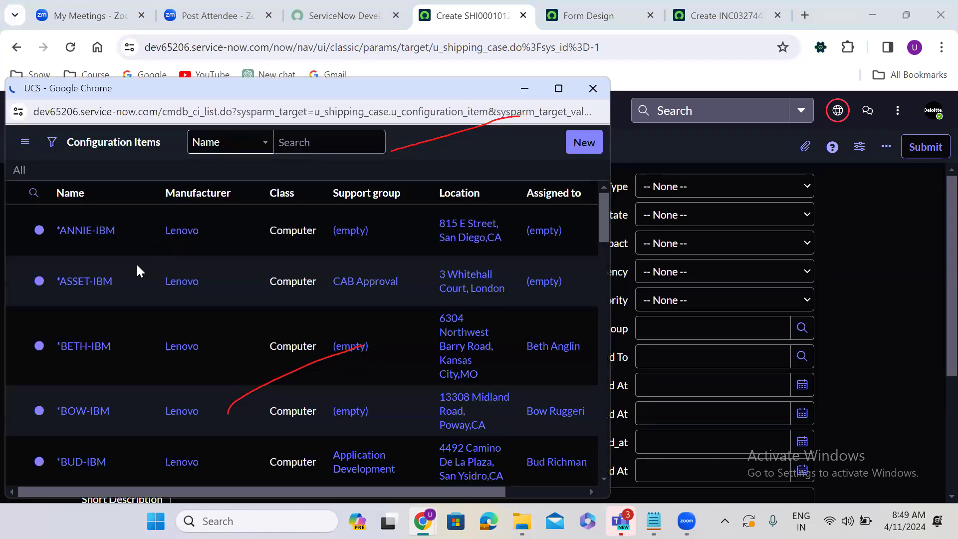
pyautogui.click(95, 310)
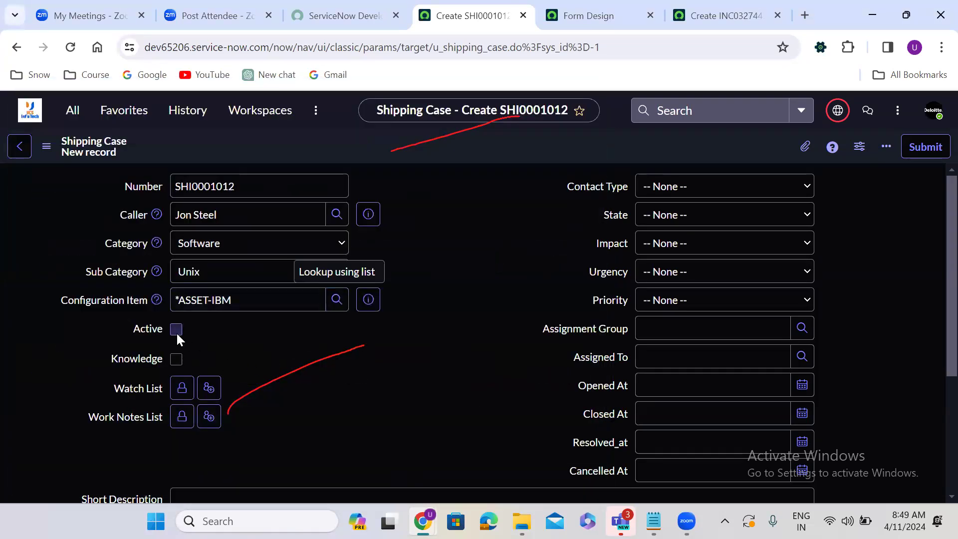
# Step: Tick Active and Knowledge, and add yourself to the watch list and work notes list
pyautogui.click(176, 330)
pyautogui.click(176, 359)
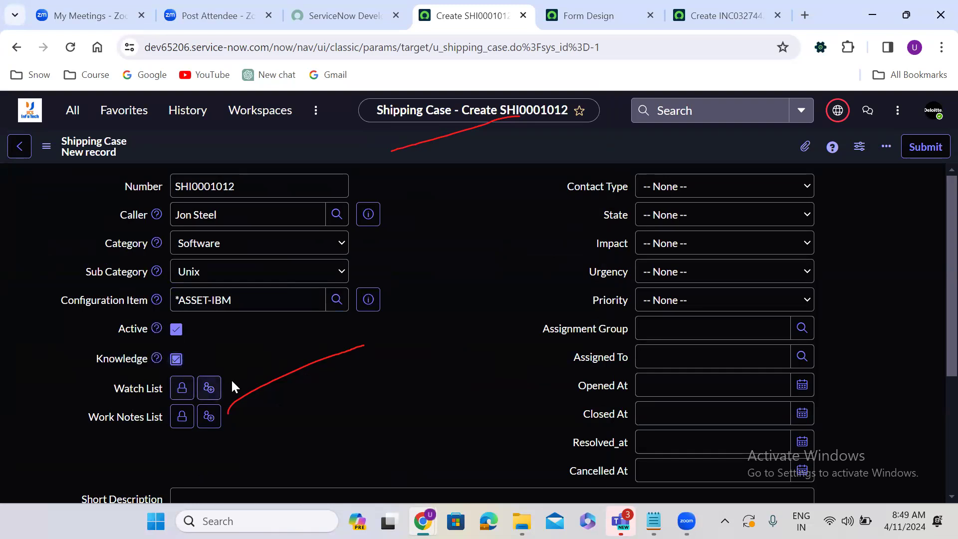
pyautogui.click(209, 387)
pyautogui.click(208, 417)
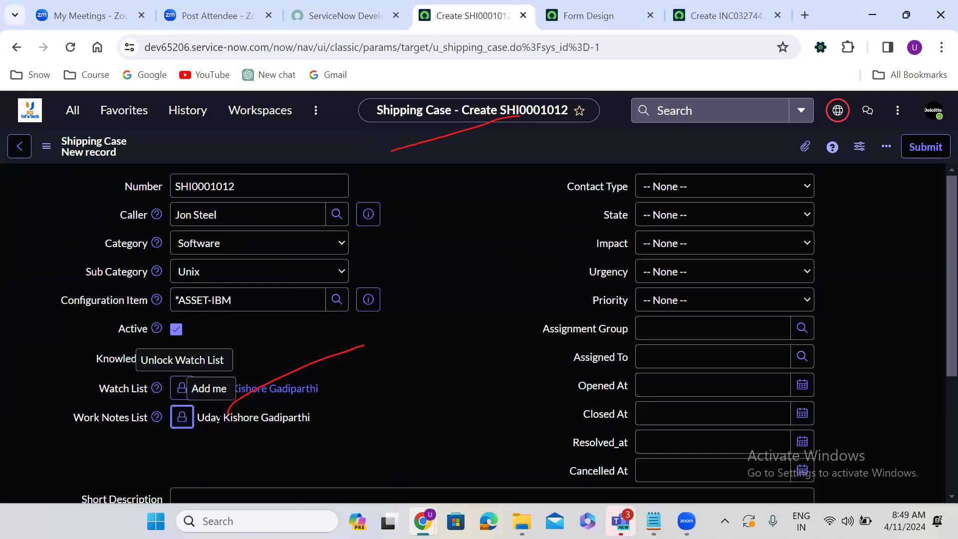
# Step: Set contact type Email, State In Progress, and High impact, urgency and priority
pyautogui.click(702, 186)
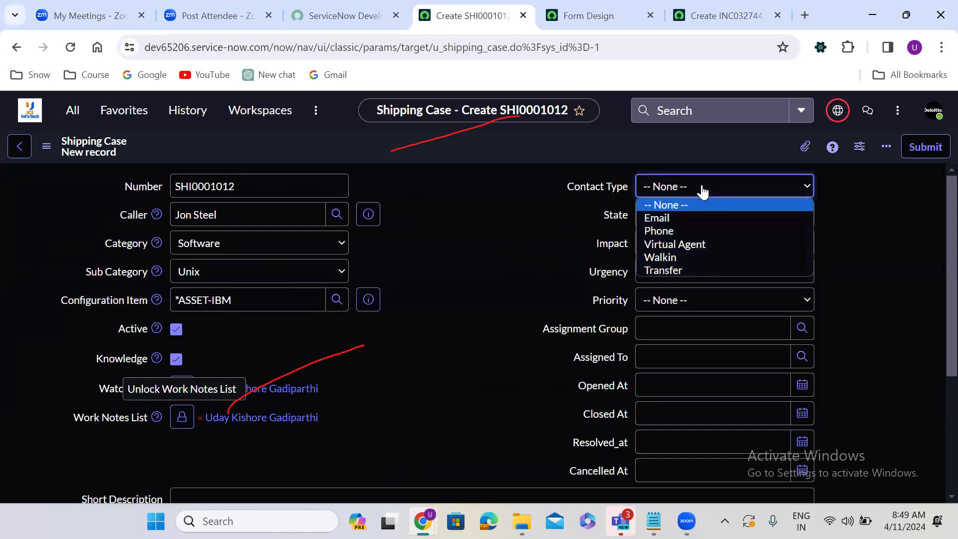
pyautogui.click(693, 220)
pyautogui.click(694, 224)
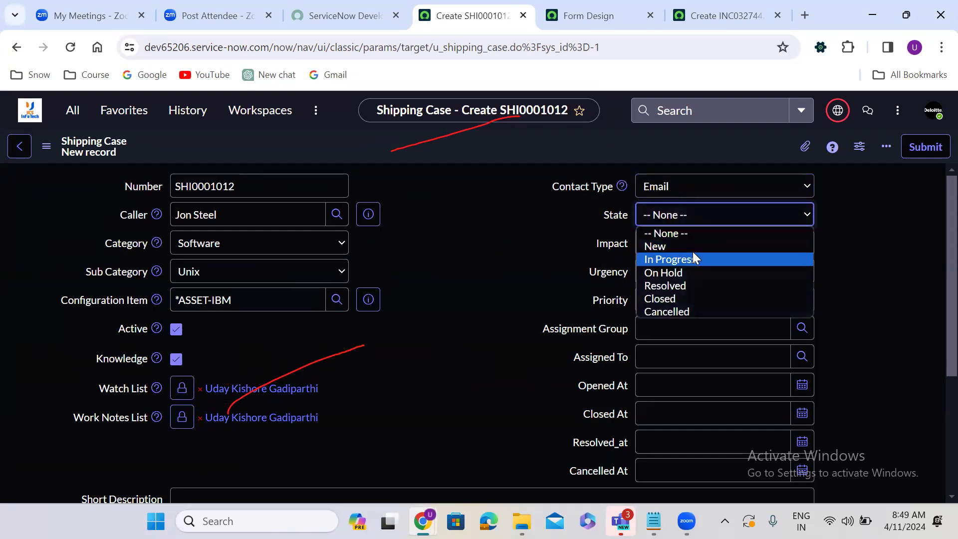
pyautogui.click(693, 255)
pyautogui.click(687, 244)
pyautogui.click(689, 273)
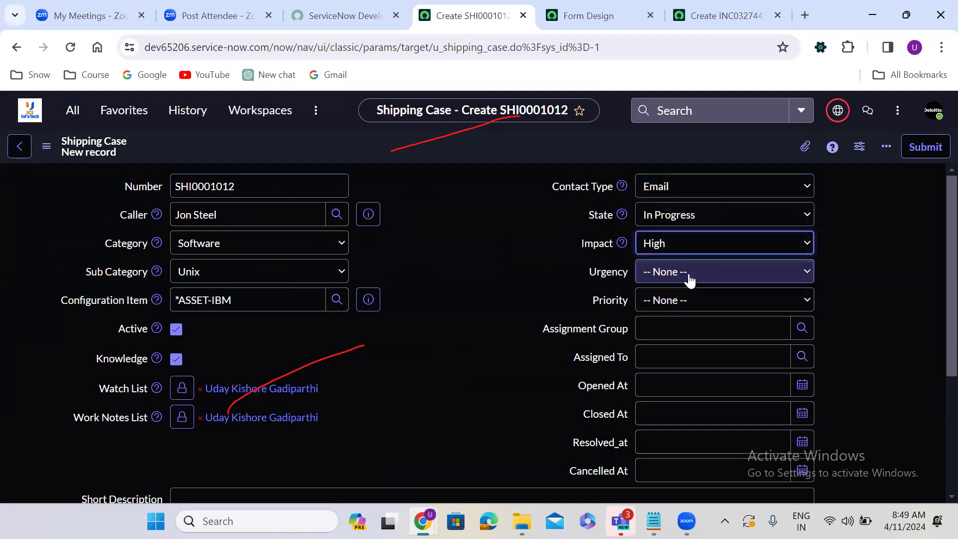
pyautogui.click(689, 273)
pyautogui.click(691, 303)
pyautogui.click(672, 302)
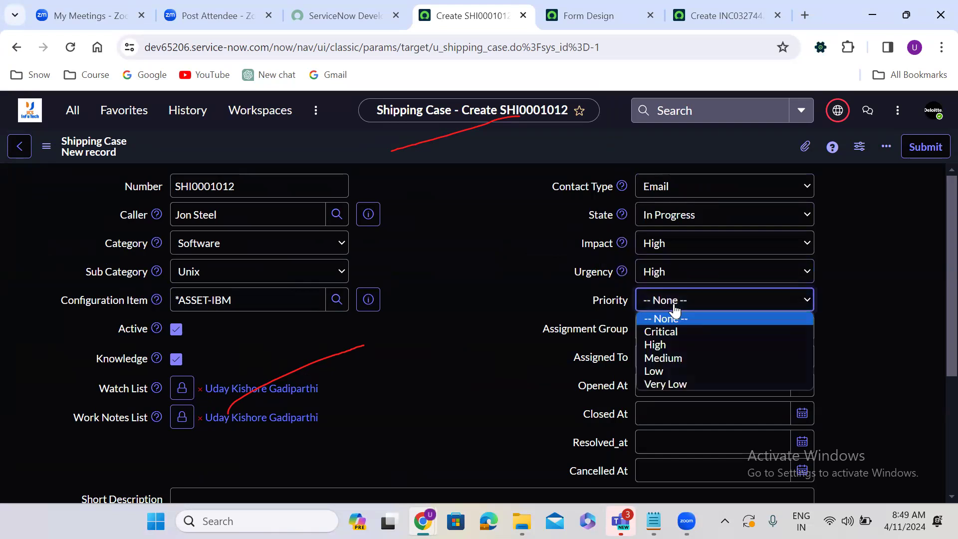
pyautogui.click(676, 345)
# Step: Check the assignment group and short description fields in the lower part of the form
pyautogui.click(705, 327)
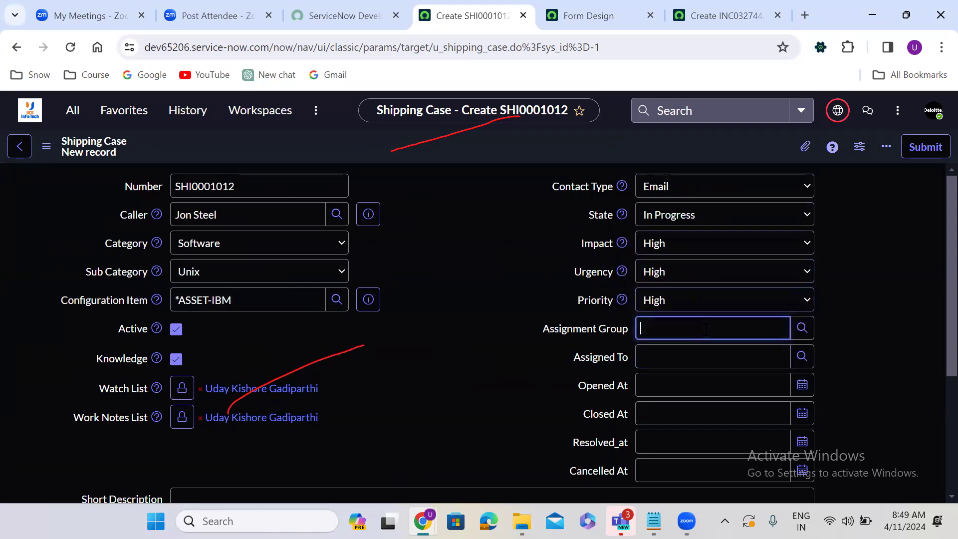
pyautogui.click(893, 339)
pyautogui.scroll(-2, 895, 337)
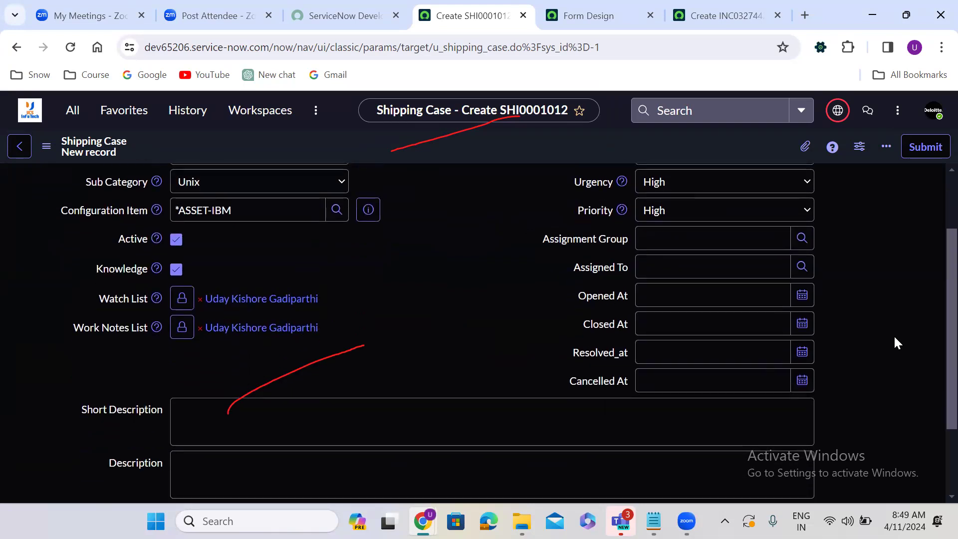
pyautogui.click(405, 398)
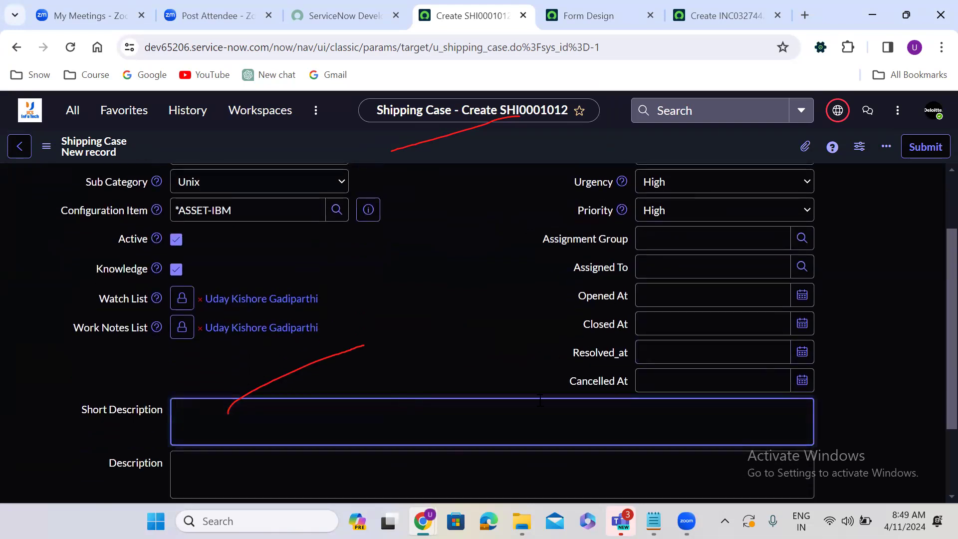
pyautogui.click(456, 368)
pyautogui.scroll(-1, 456, 368)
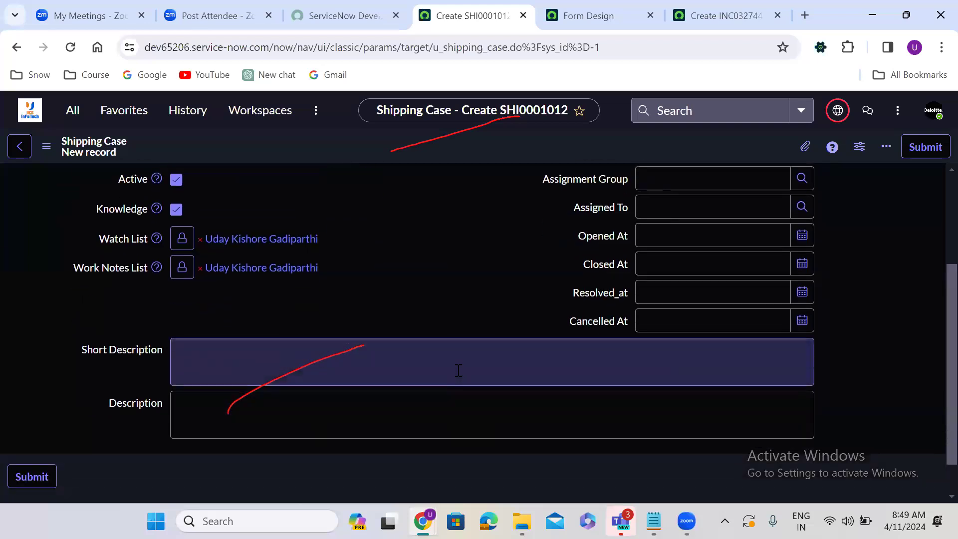
pyautogui.scroll(-1, 458, 370)
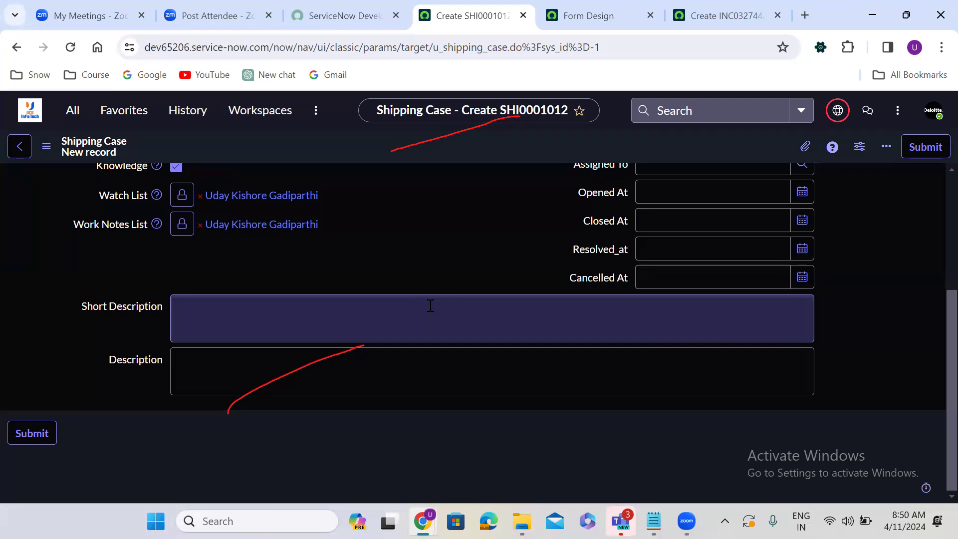
pyautogui.click(383, 443)
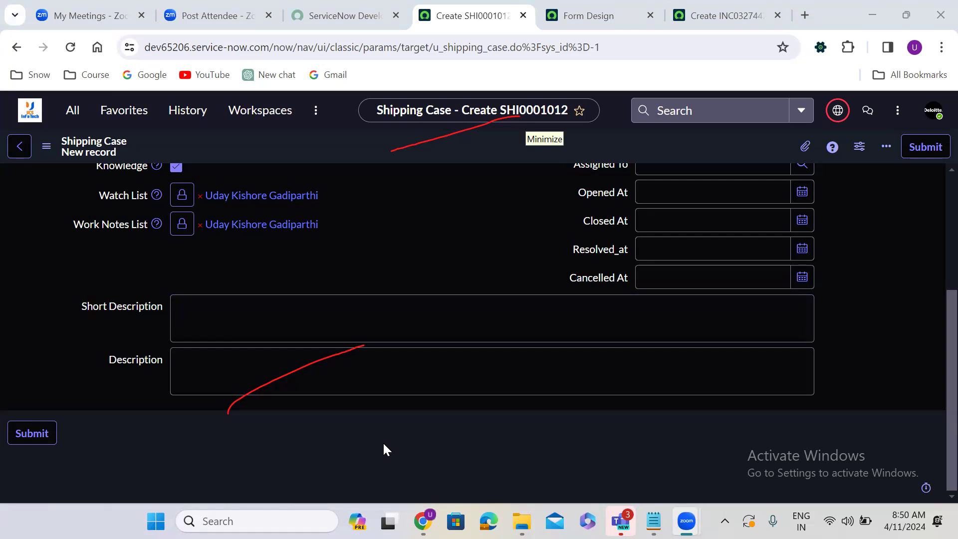
# Step: Switch between the Shipping Case record and new Incident INC0327442 to compare their forms
pyautogui.click(712, 7)
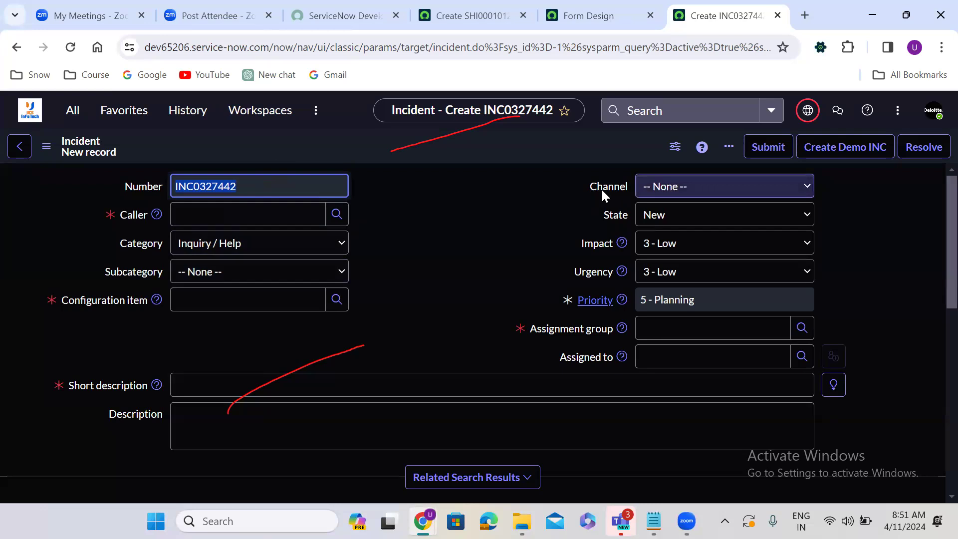
pyautogui.click(469, 14)
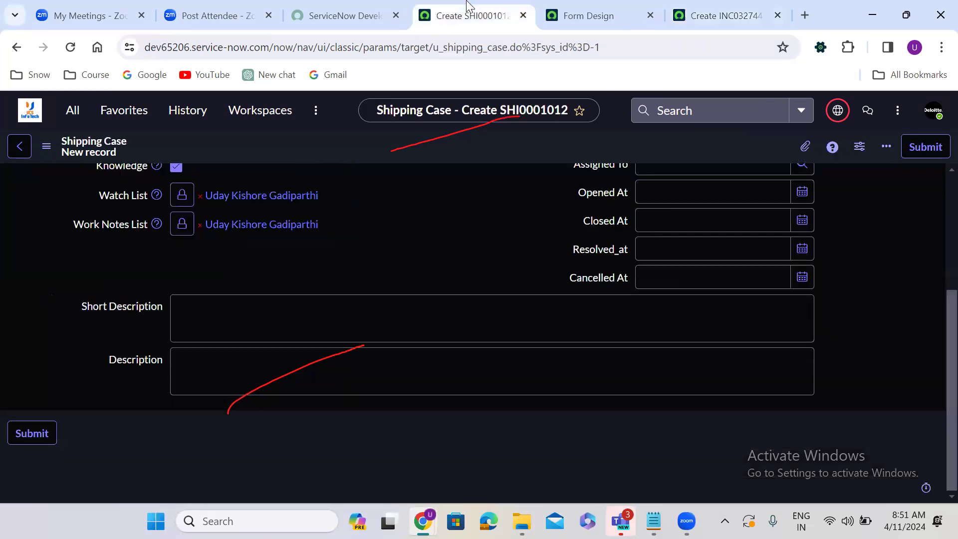
pyautogui.scroll(4, 935, 182)
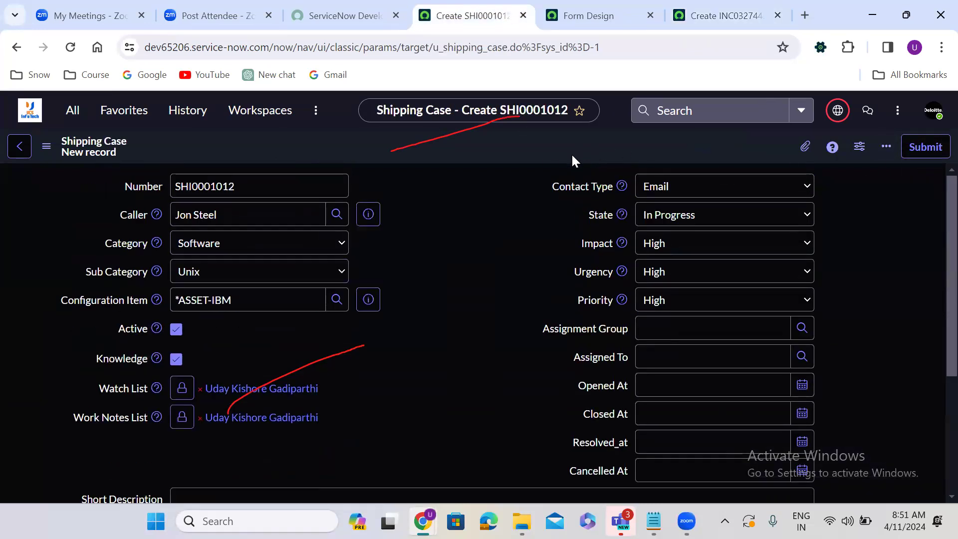
pyautogui.click(705, 15)
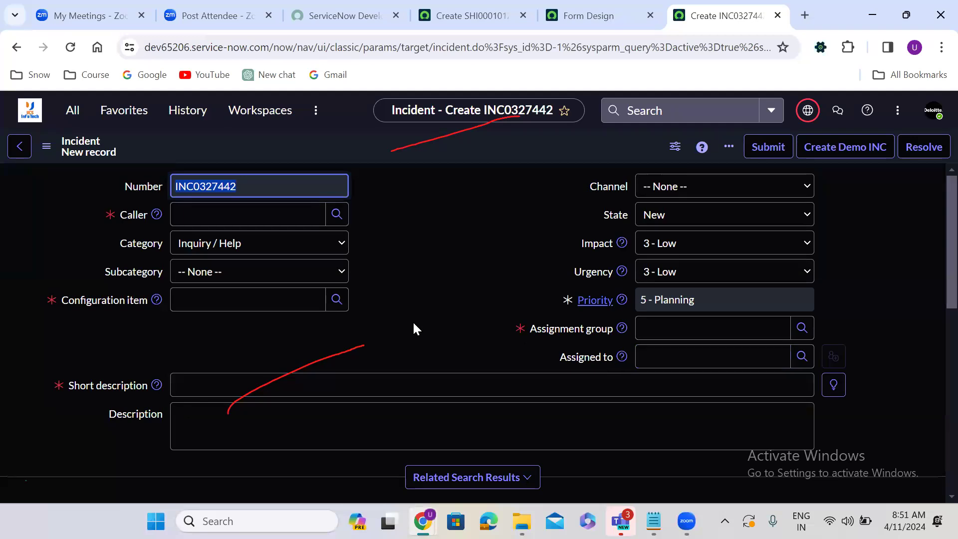
pyautogui.scroll(-1, 414, 327)
pyautogui.scroll(-9, 412, 321)
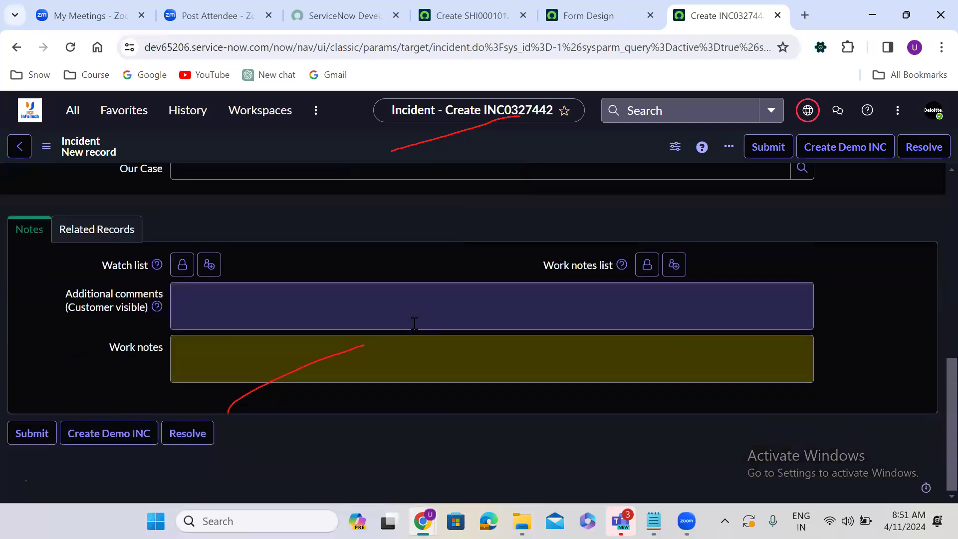
pyautogui.click(89, 230)
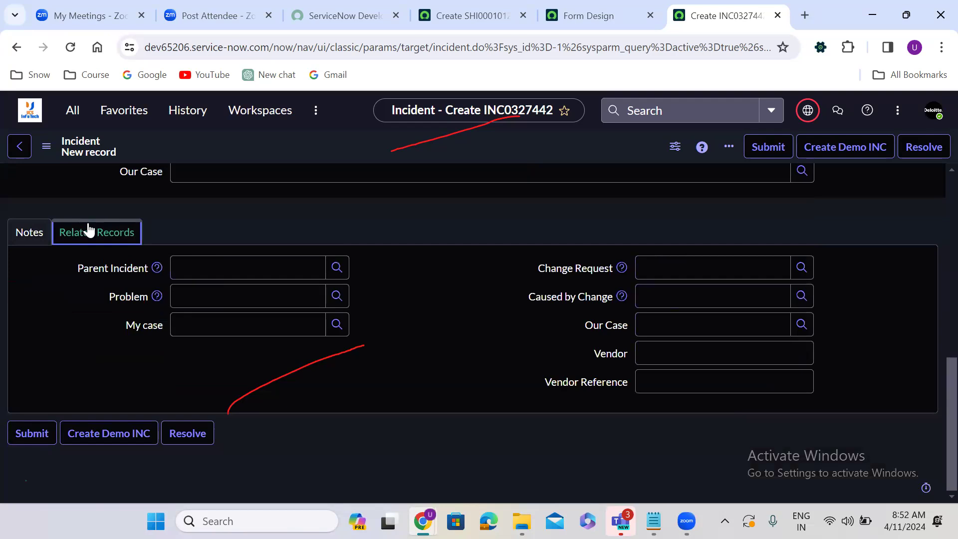
pyautogui.click(31, 236)
pyautogui.click(65, 241)
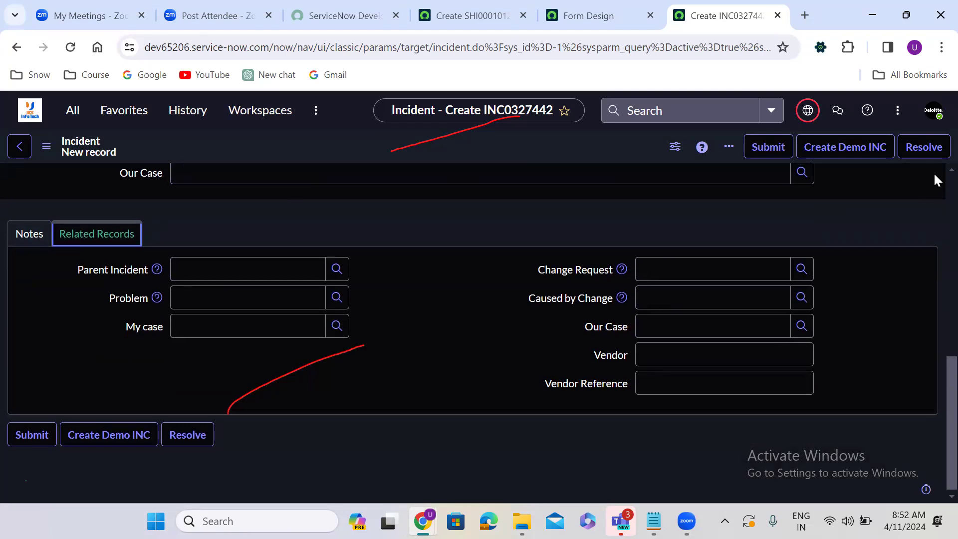
pyautogui.scroll(2, 933, 172)
pyautogui.scroll(1, 934, 175)
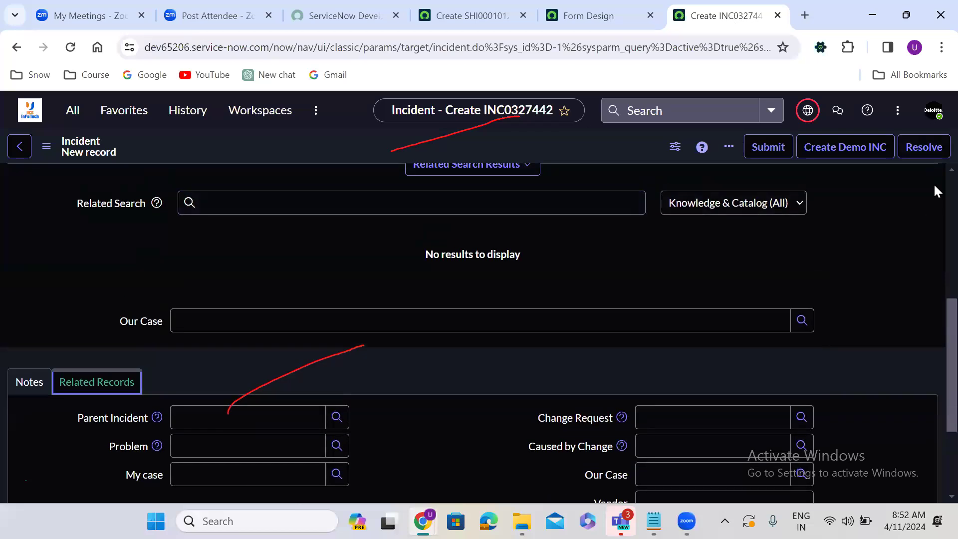
pyautogui.scroll(2, 935, 179)
pyautogui.scroll(5, 935, 185)
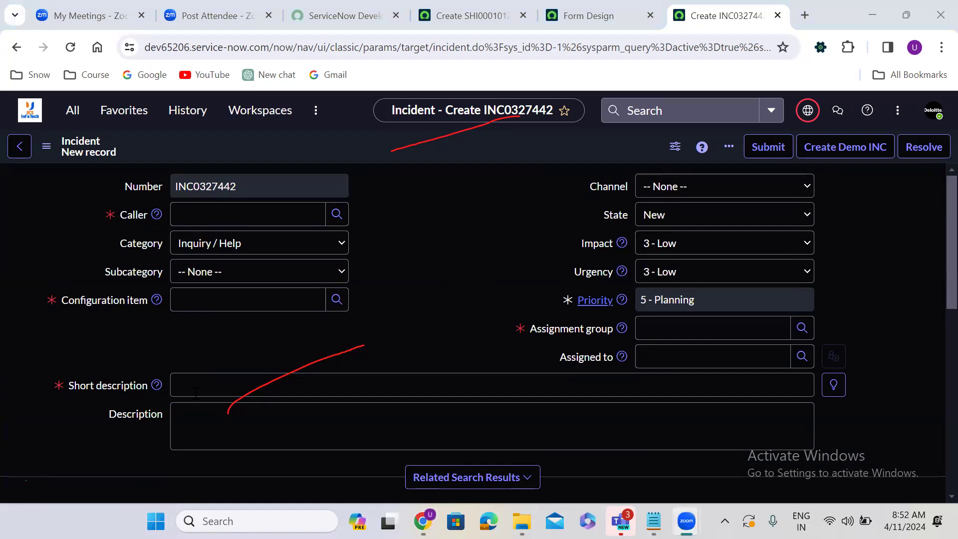
# Step: Show the Incident's recent Configuration item suggestions, then return to Shipping Case Form Design
pyautogui.click(245, 294)
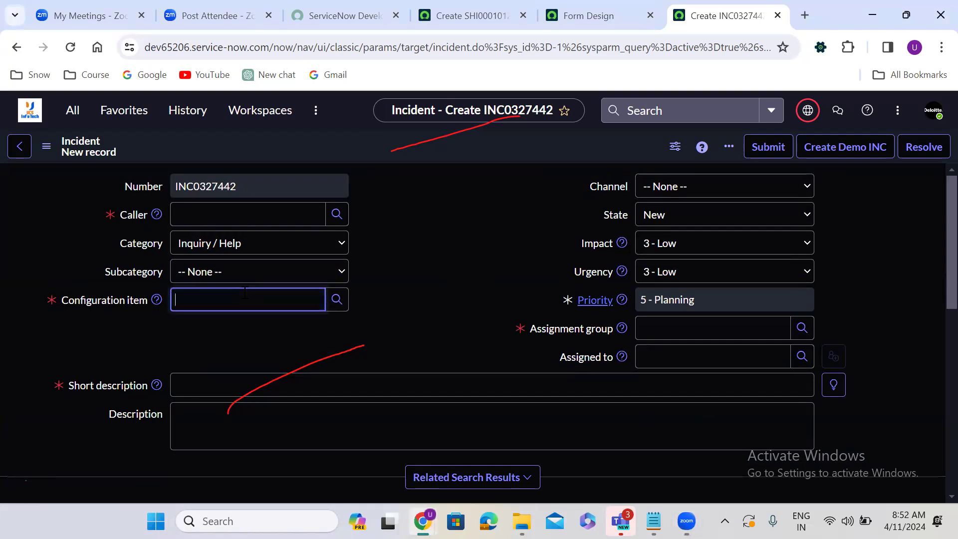
pyautogui.click(245, 293)
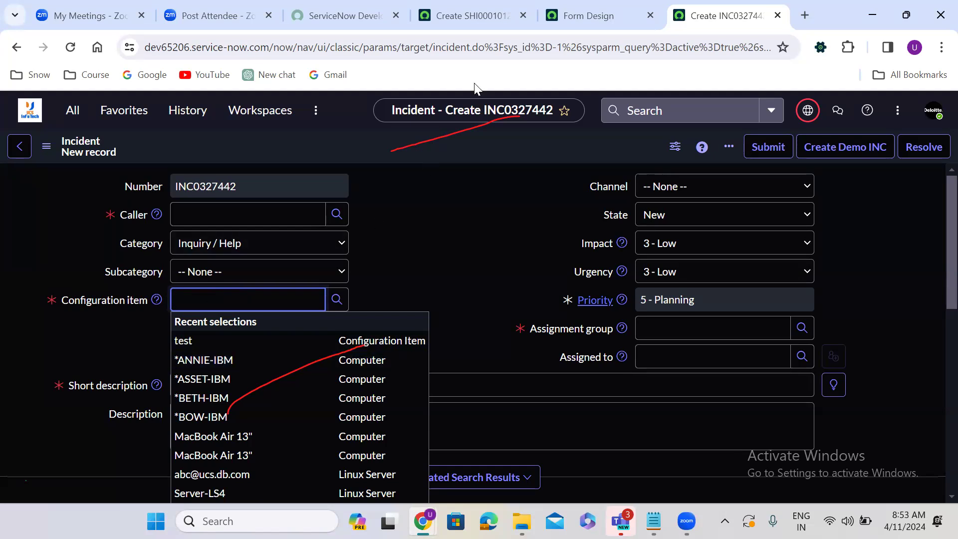
pyautogui.click(464, 21)
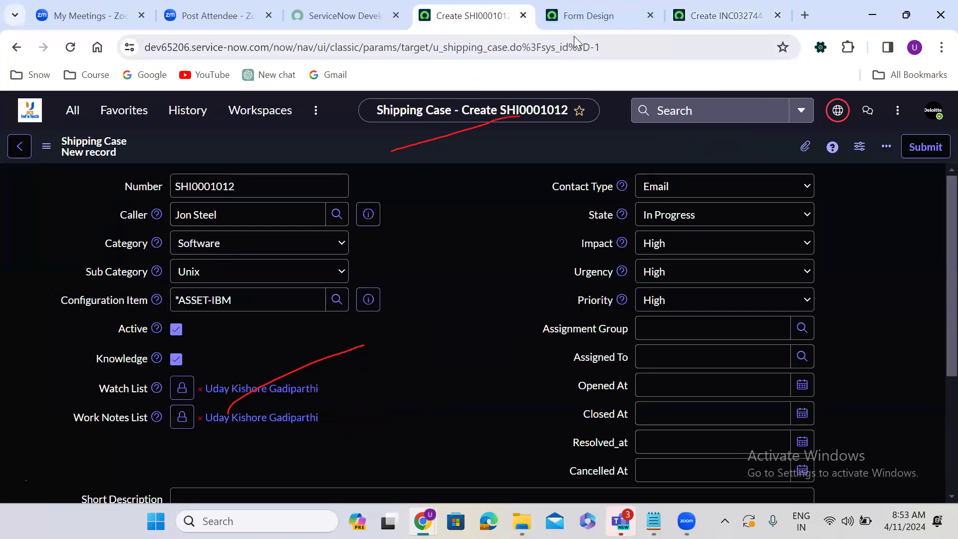
pyautogui.click(593, 17)
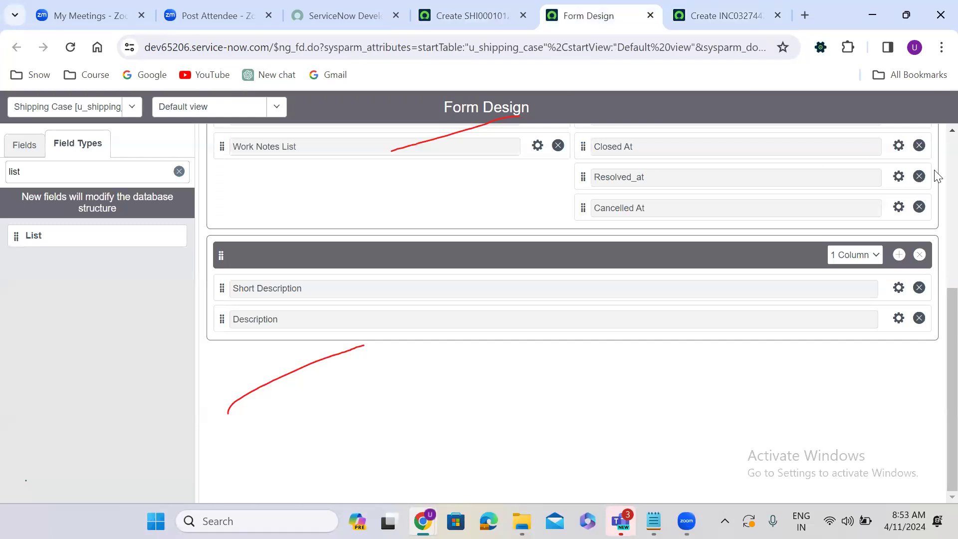
# Step: Inspect and close the Configuration Item and Caller field properties, then revisit the Incident form
pyautogui.scroll(5, 938, 172)
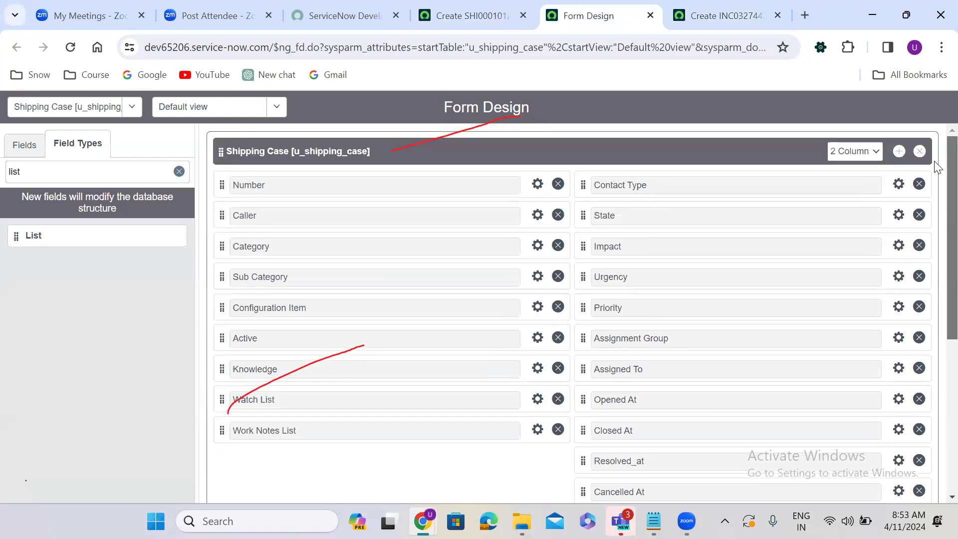
pyautogui.click(537, 307)
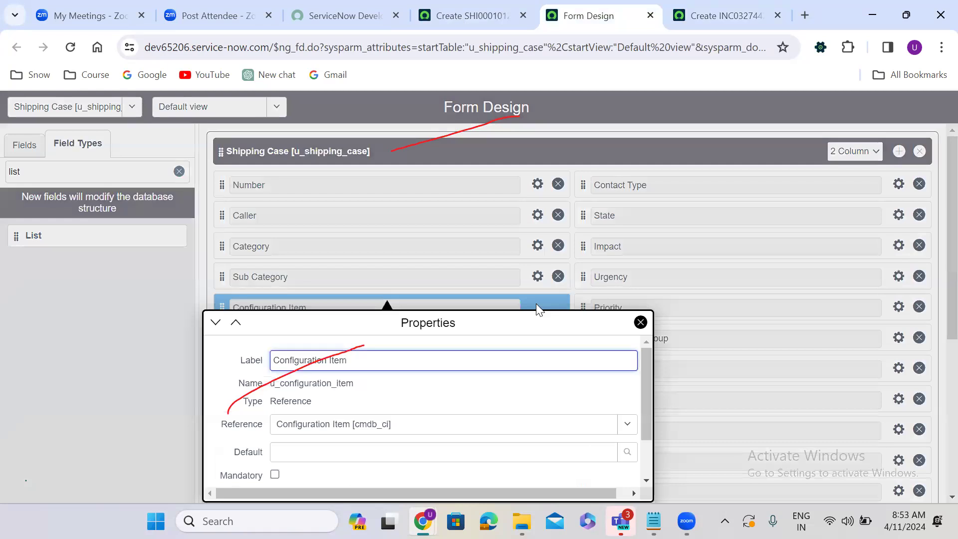
pyautogui.moveTo(645, 365)
pyautogui.mouseDown()
pyautogui.moveTo(647, 393)
pyautogui.moveTo(640, 378)
pyautogui.mouseUp()
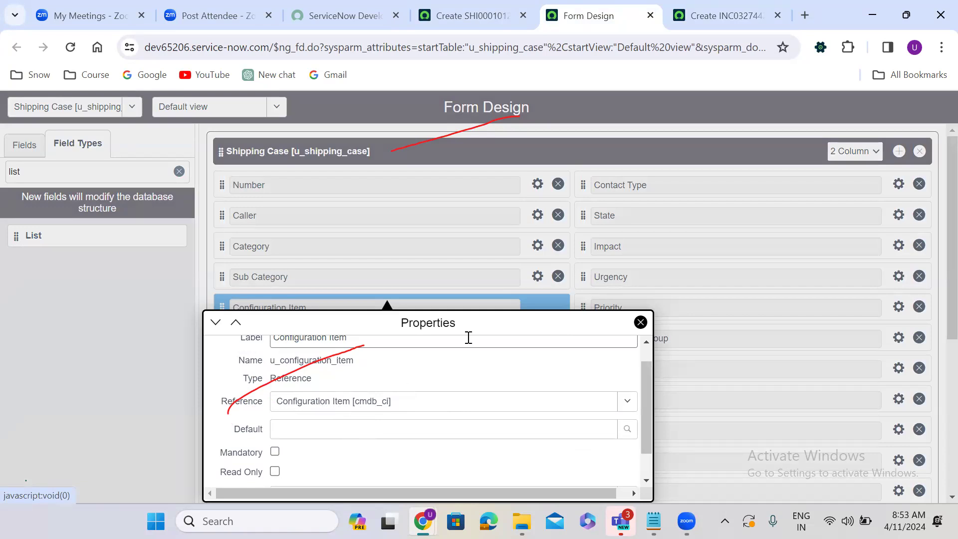
pyautogui.click(641, 322)
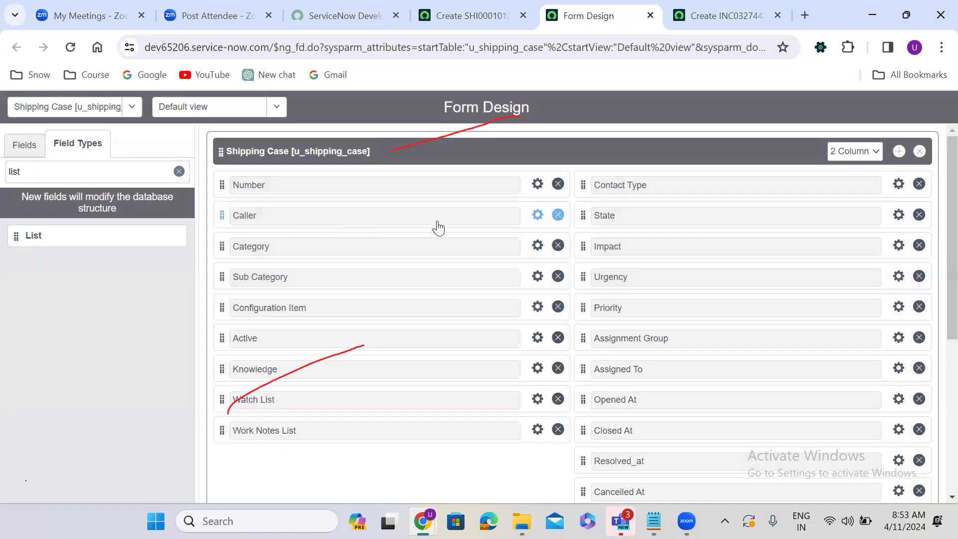
pyautogui.click(537, 215)
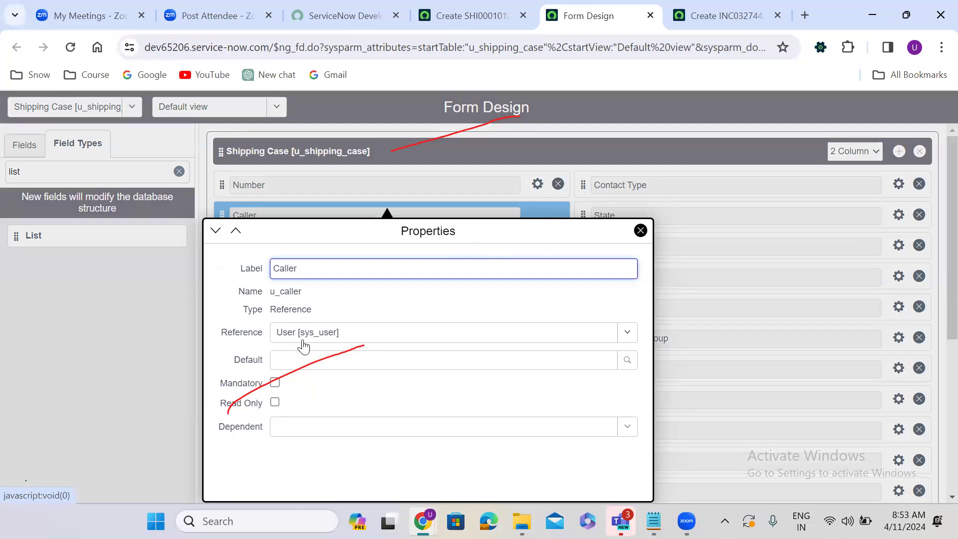
pyautogui.click(721, 285)
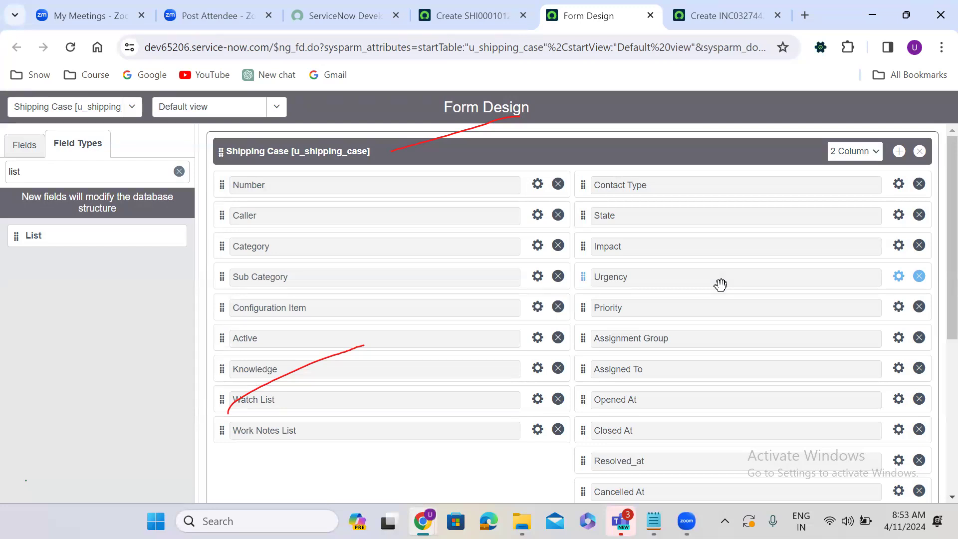
pyautogui.click(728, 7)
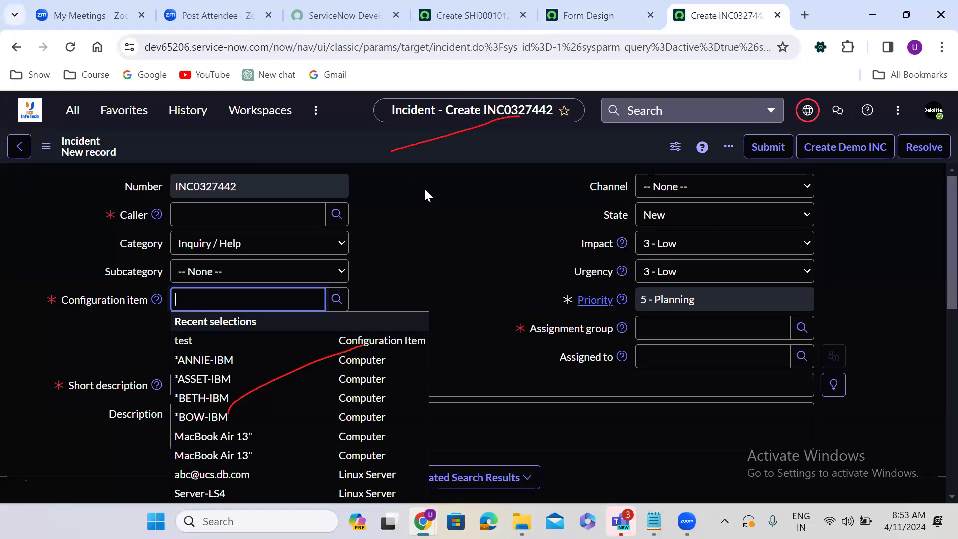
# Step: Close the Configuration item Recent selections dropdown on the Incident form
pyautogui.click(444, 240)
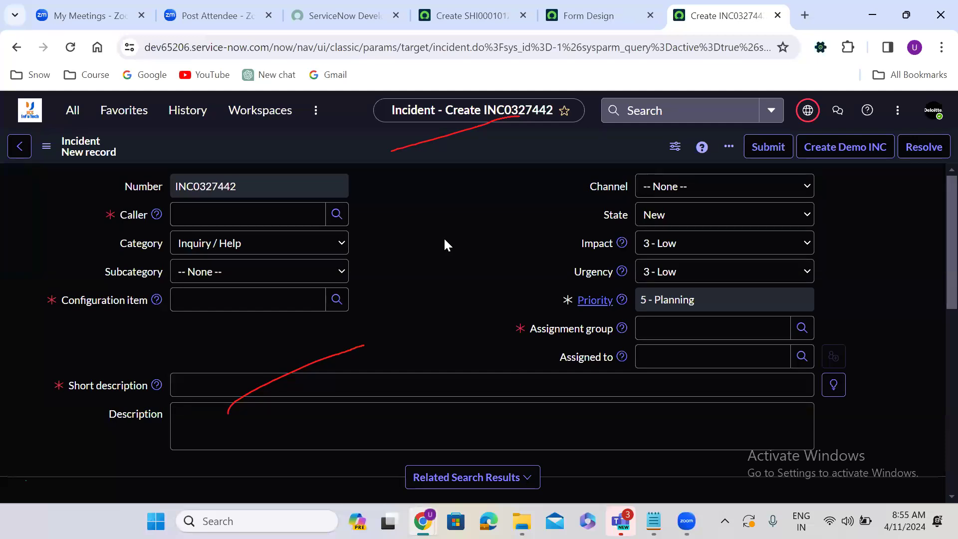
# Step: Open Incident > All from the navigator filtered to incident
pyautogui.click(71, 123)
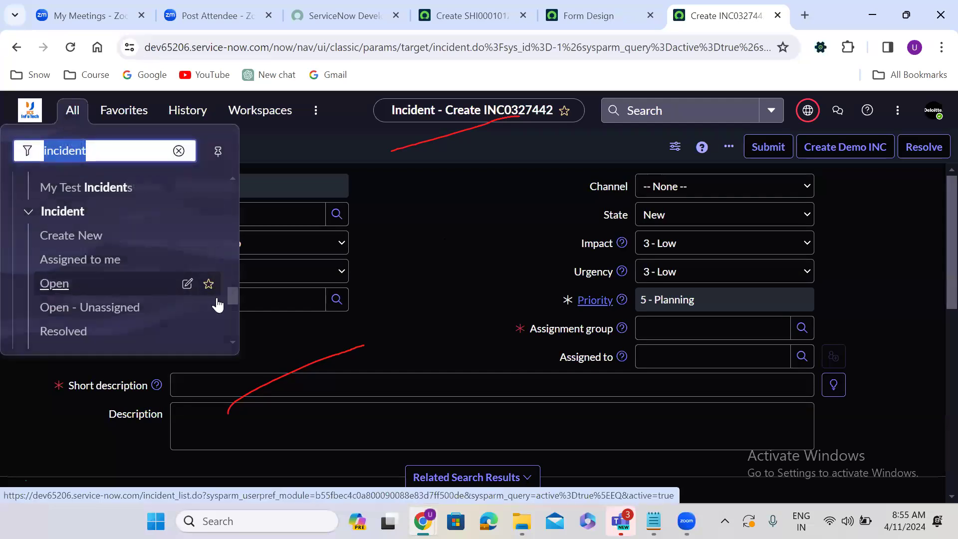
pyautogui.scroll(-2, 232, 342)
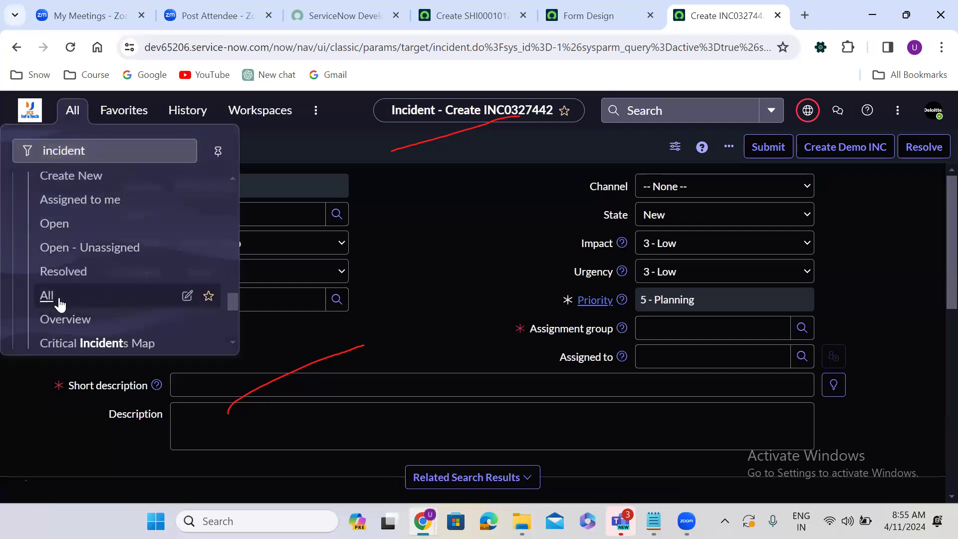
pyautogui.click(45, 300)
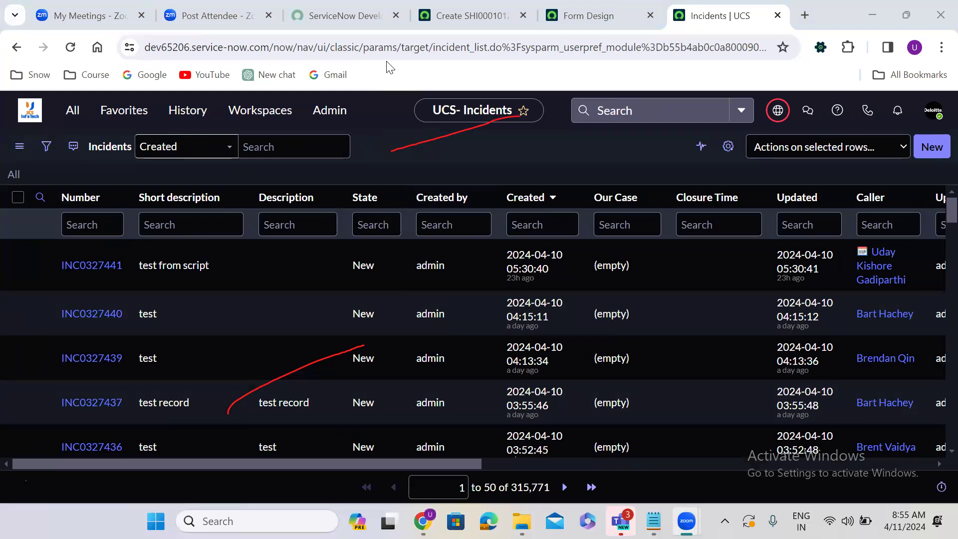
pyautogui.click(535, 151)
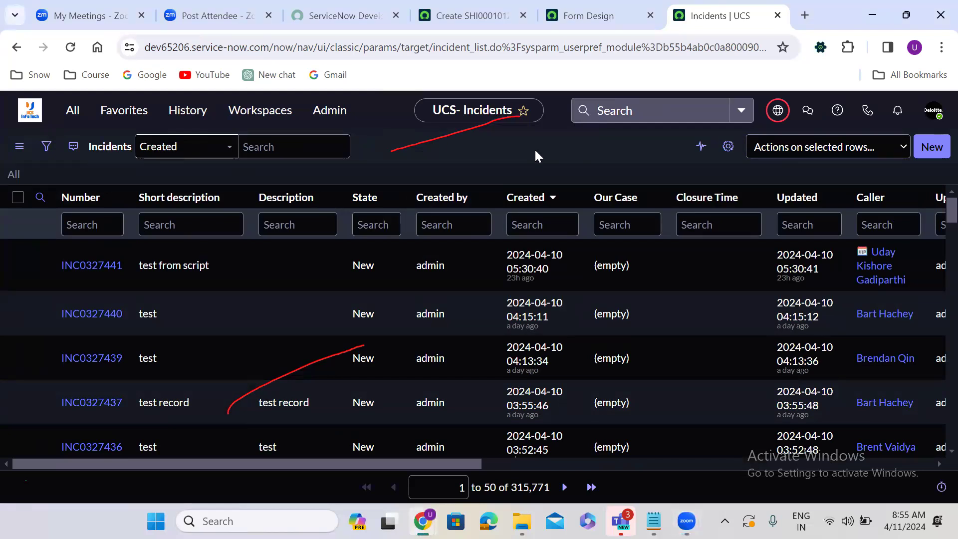
pyautogui.click(481, 50)
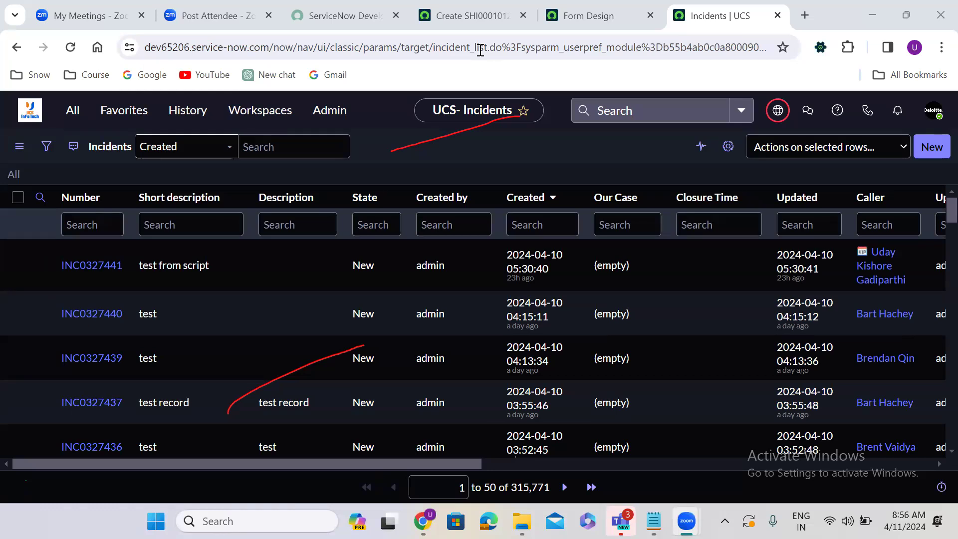
pyautogui.click(481, 152)
pyautogui.press('super+z')
# Step: Browse the available application scopes with Global current, then close the picker
pyautogui.click(777, 111)
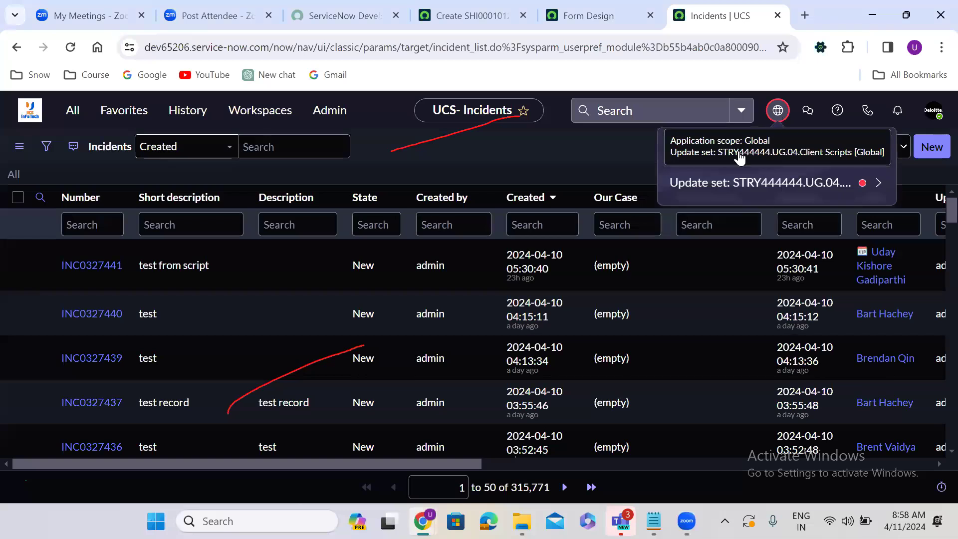
pyautogui.click(721, 141)
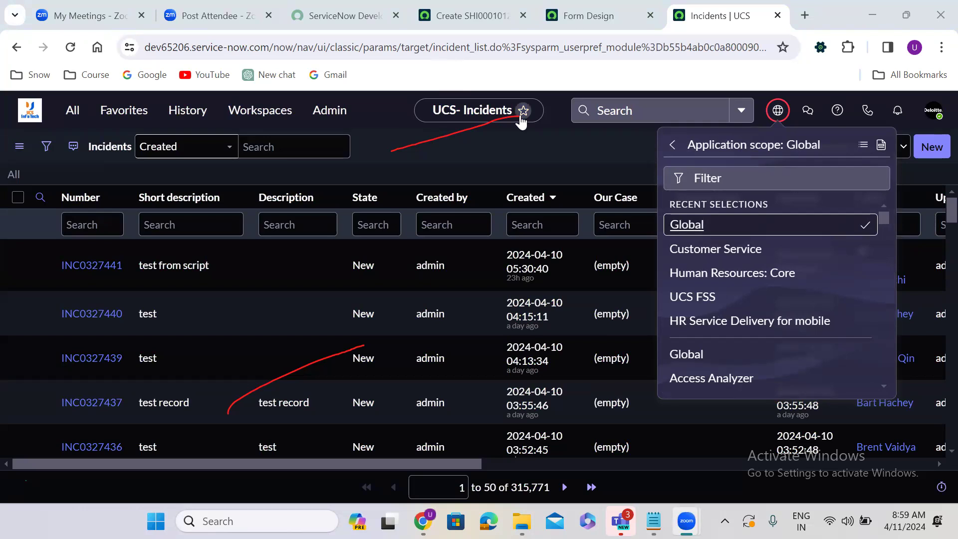
pyautogui.click(476, 164)
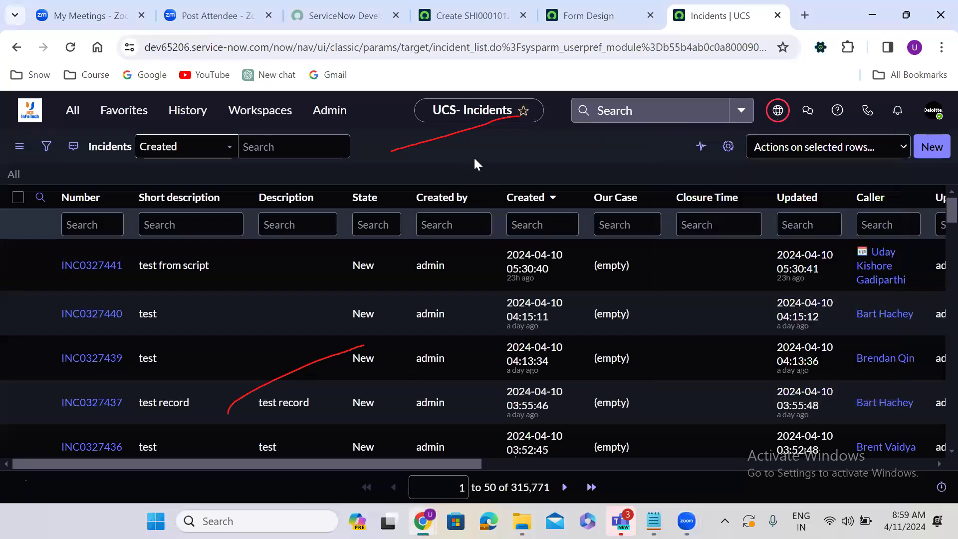